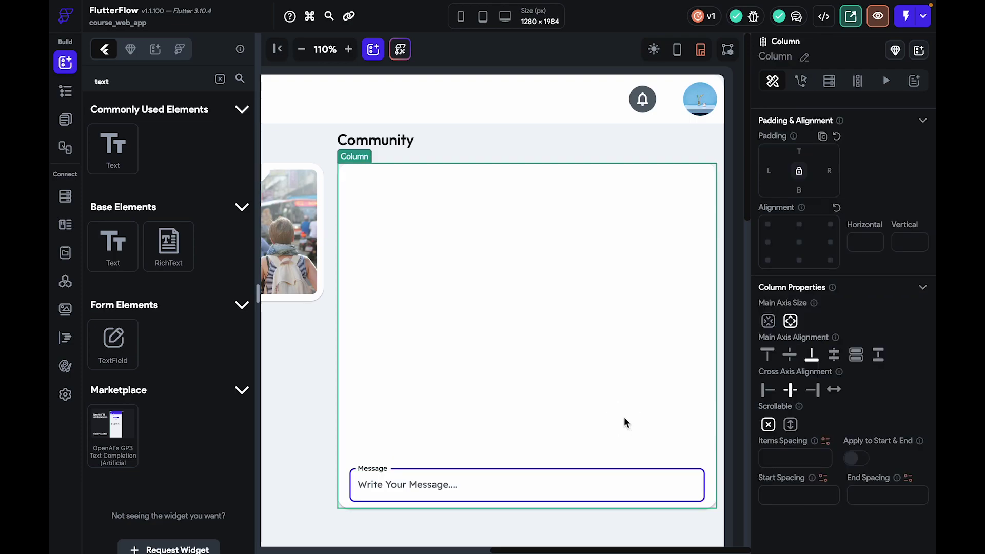
Search the widgets for an icon and add an IconButton to the message Row, beside the Write Your Message text field
click(706, 491)
click(706, 491)
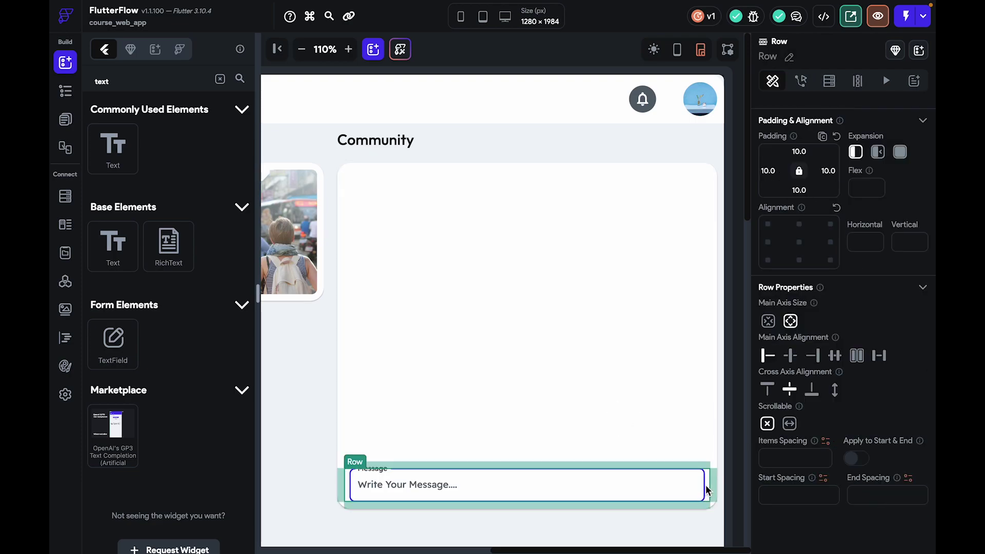
click(220, 80)
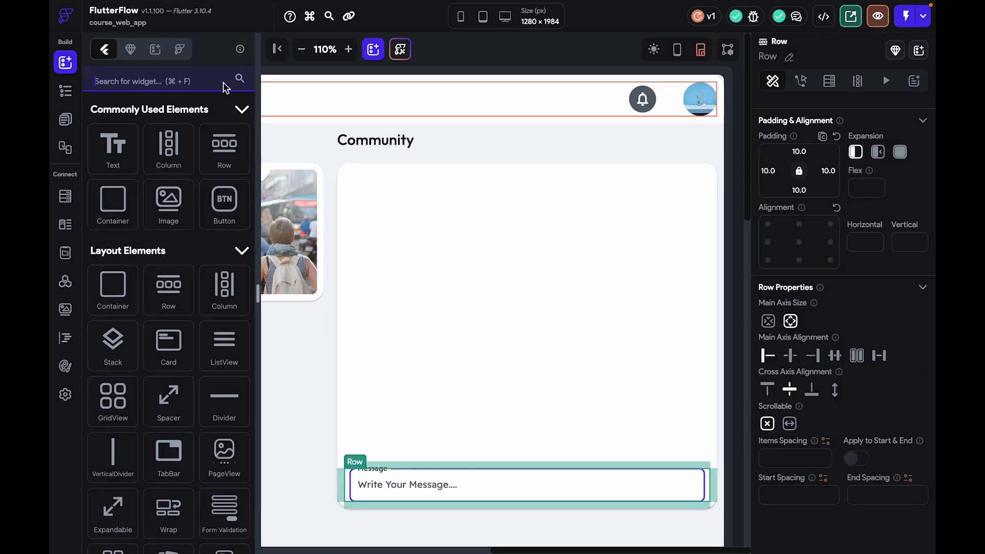
text(ivcon)
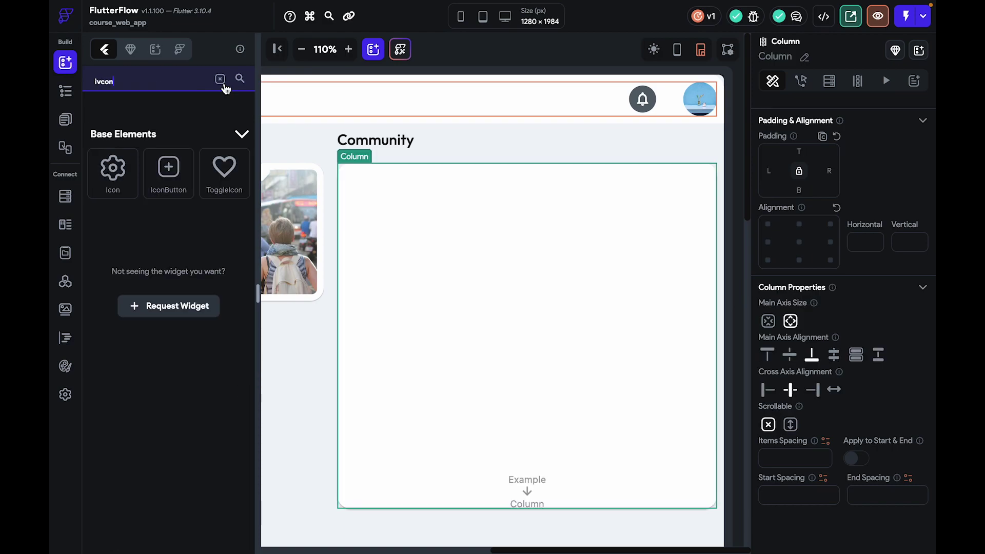
drag(166, 169, 591, 405)
key(ctrl+z)
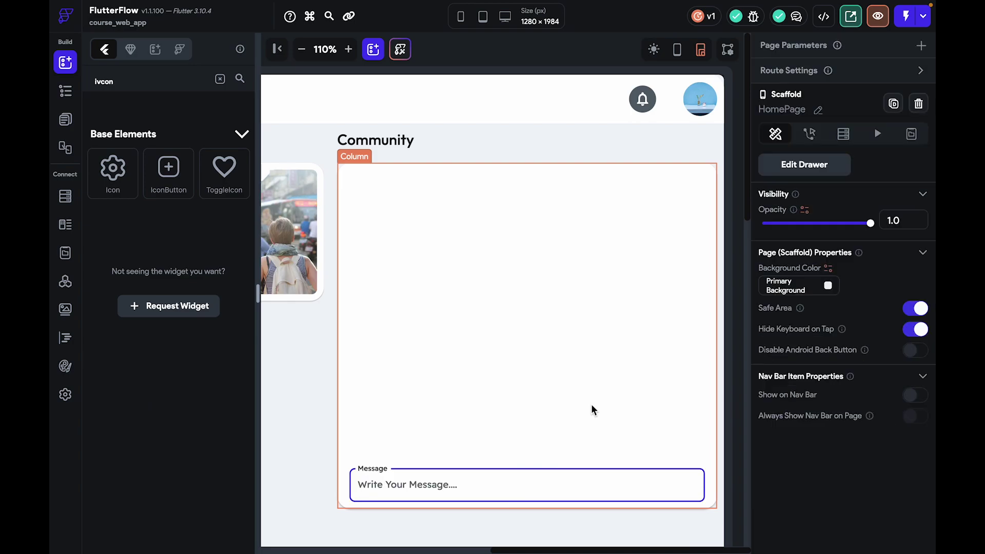
click(710, 489)
drag(168, 169, 707, 490)
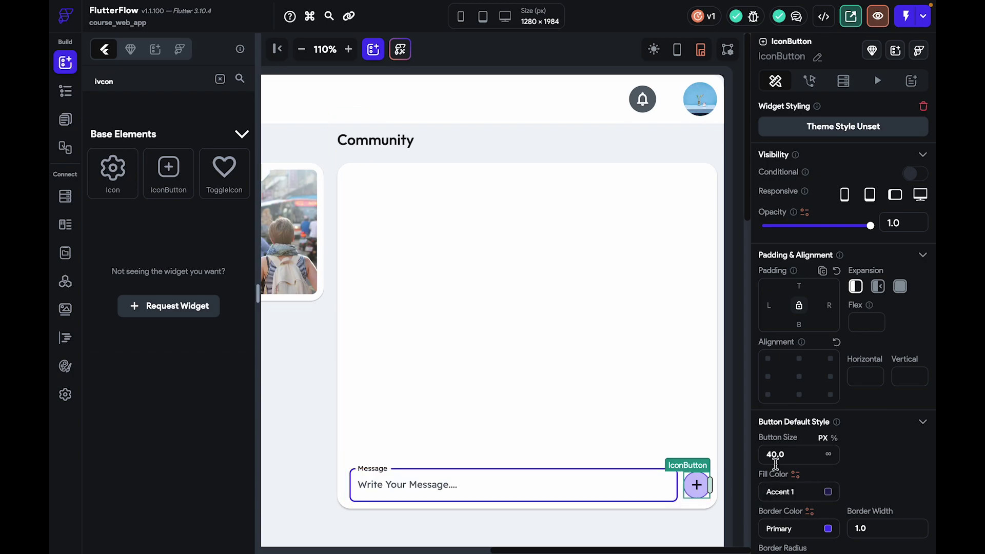
Set the new icon button's size to 50 px
scroll(775, 463, down, 1)
click(766, 391)
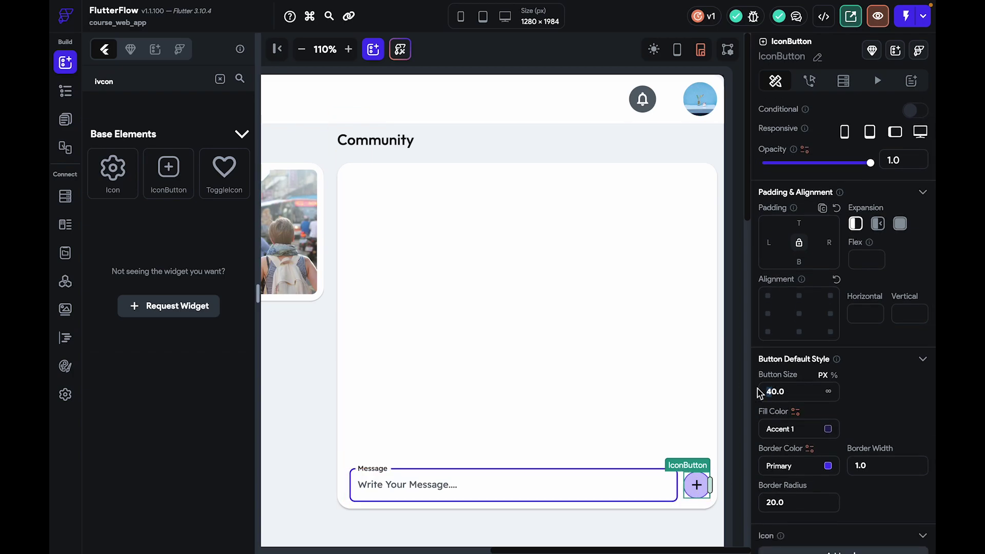
text(5)
Replace the icon button's border radius with 10
scroll(806, 490, down, 1)
click(791, 466)
key(BackSpace)
key(BackSpace)
key(BackSpace)
click(600, 433)
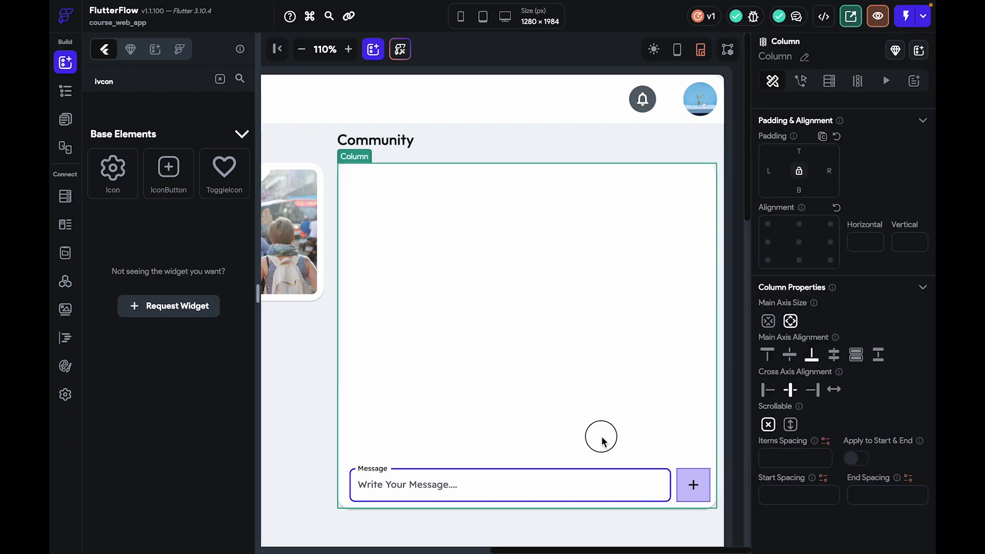
click(708, 492)
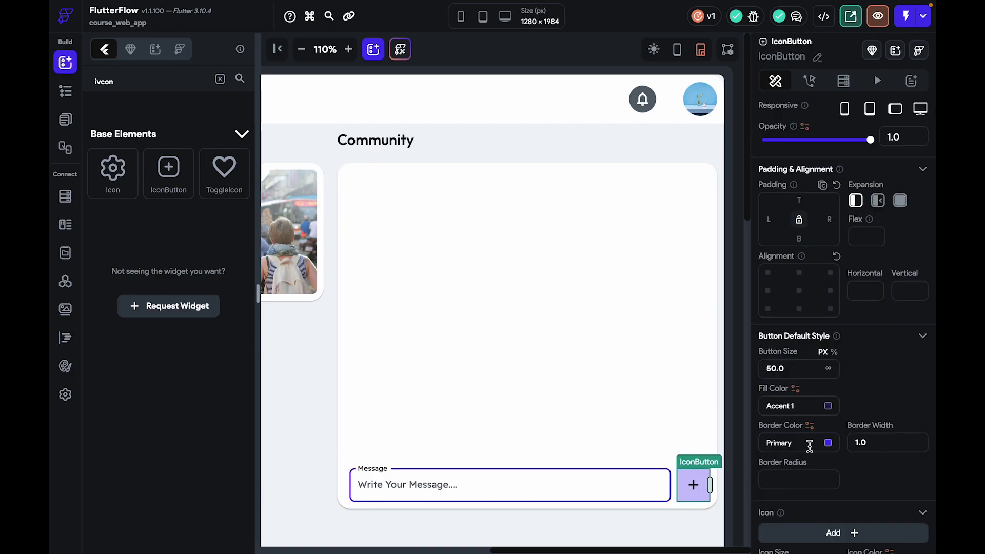
scroll(810, 447, down, 4)
click(776, 314)
text(10)
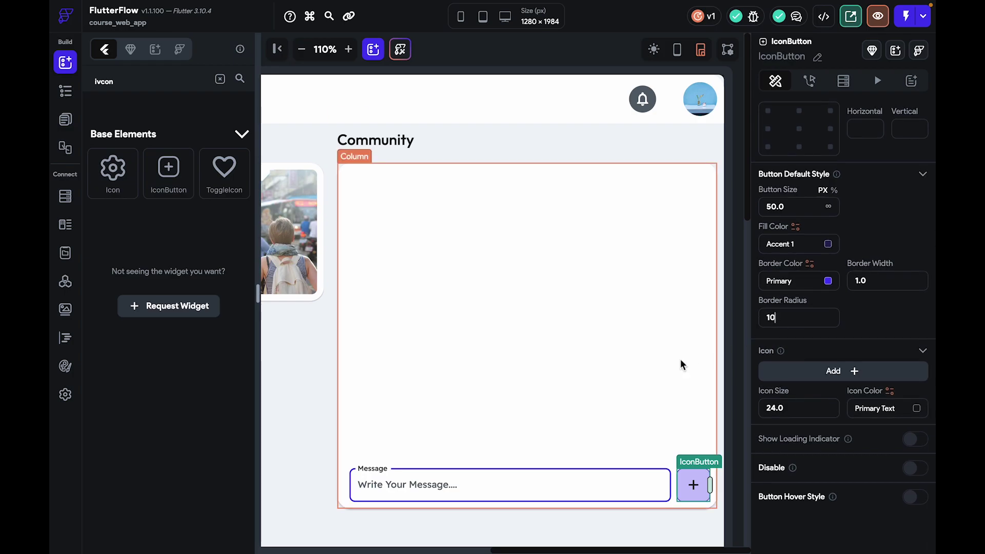
click(662, 369)
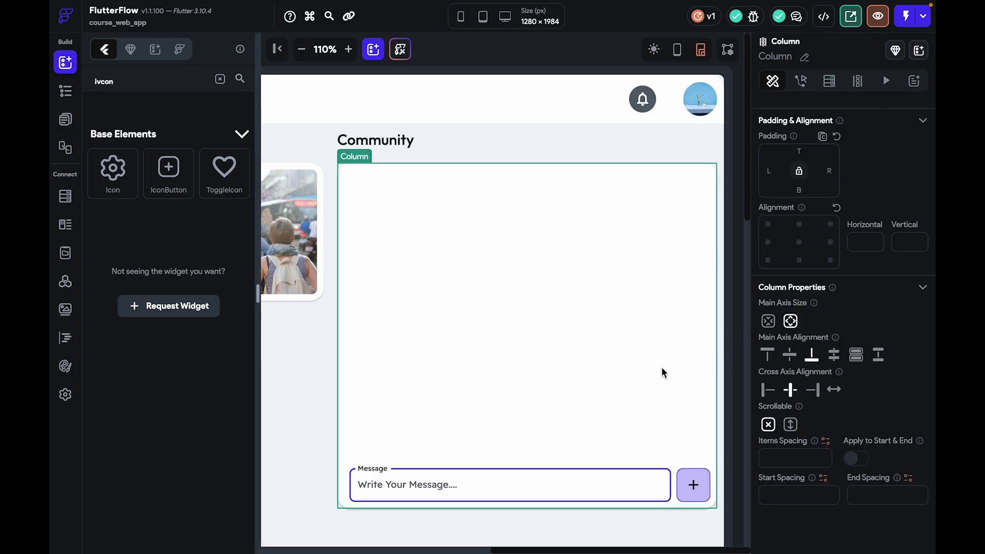
Set the icon size of the button beside the message field to 30
click(705, 471)
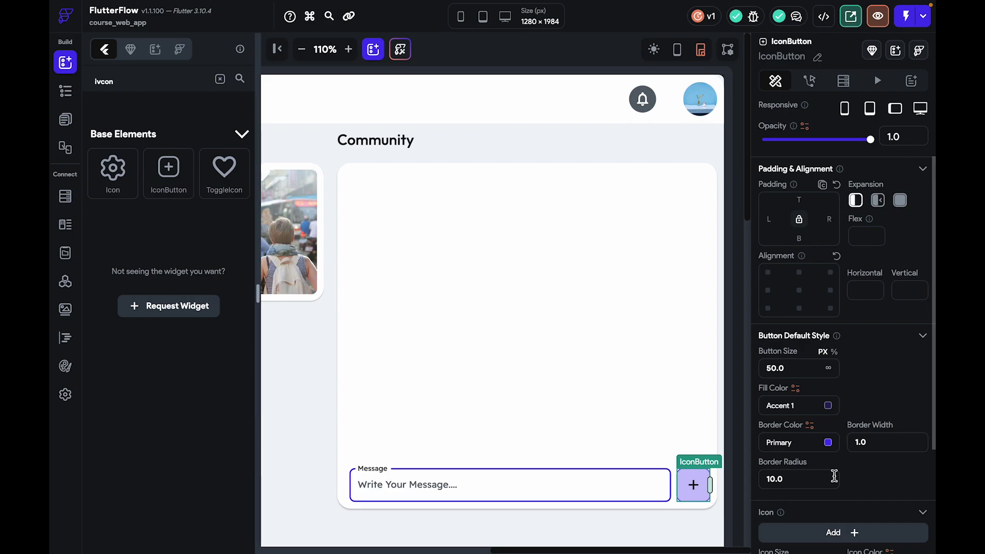
scroll(834, 477, down, 3)
click(763, 446)
double_click(763, 446)
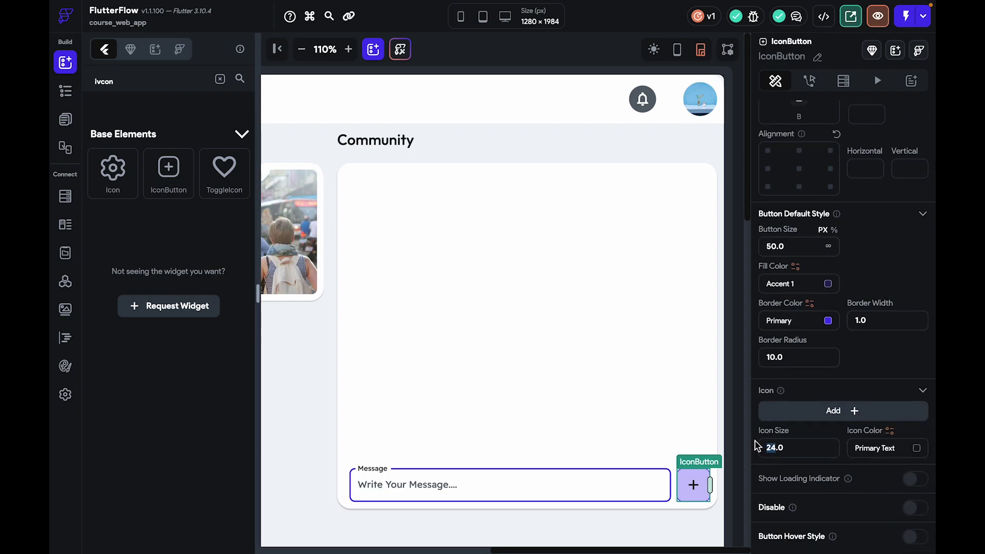
Try the Primary Background colour on the button's icon, and switch the icon back to Primary Text
click(918, 453)
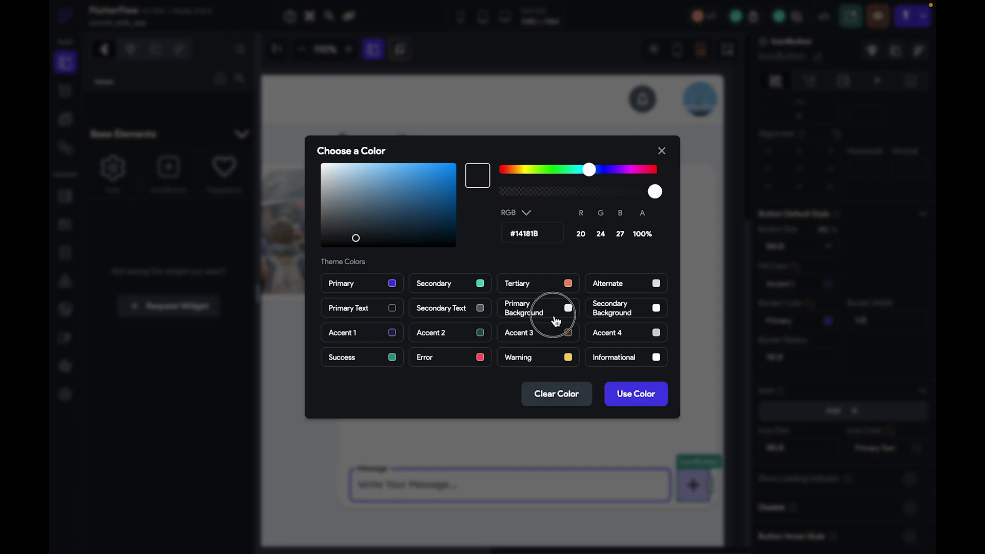
click(556, 320)
click(918, 448)
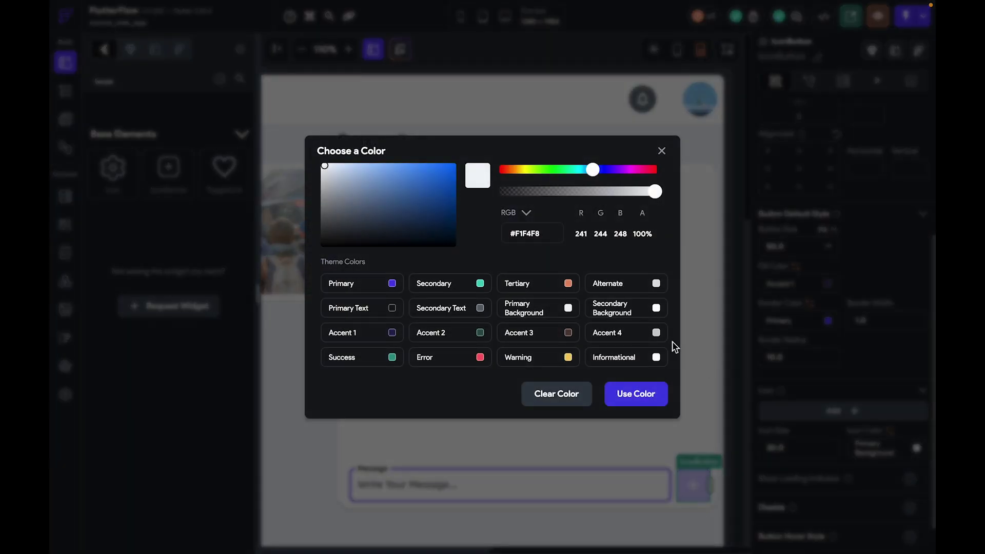
click(377, 312)
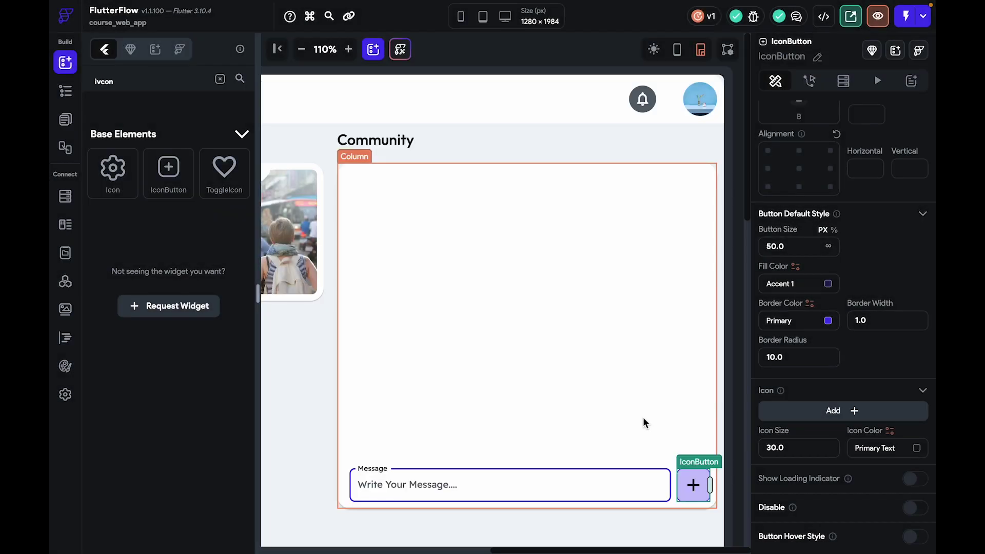
click(652, 424)
Change the icon button's fill colour to the Primary Background theme colour
click(692, 470)
scroll(819, 475, down, 2)
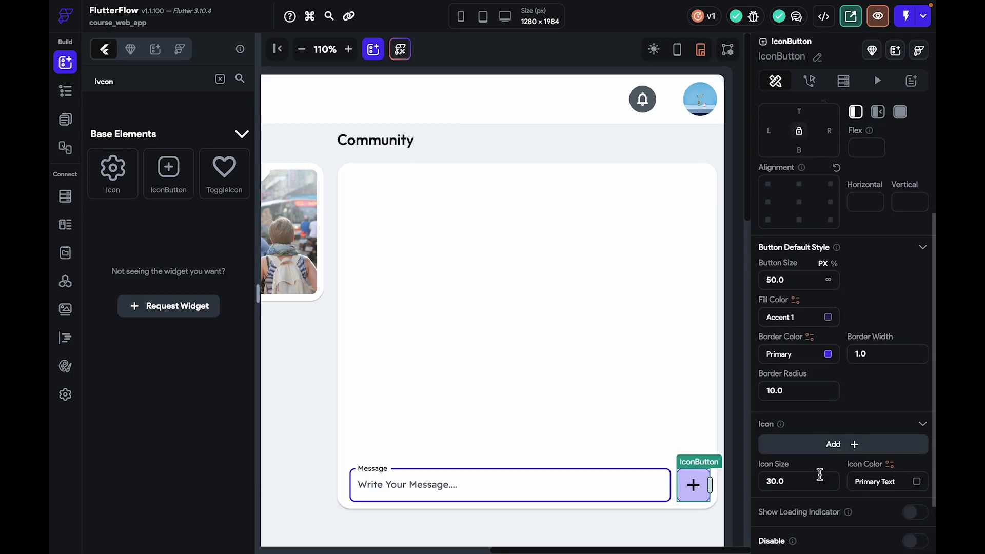
click(831, 314)
click(548, 315)
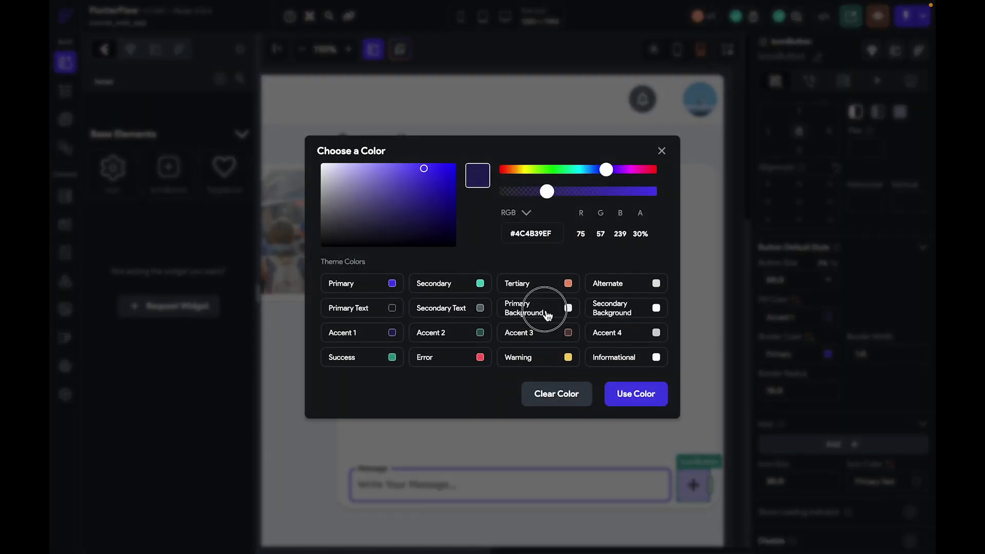
click(665, 394)
click(668, 396)
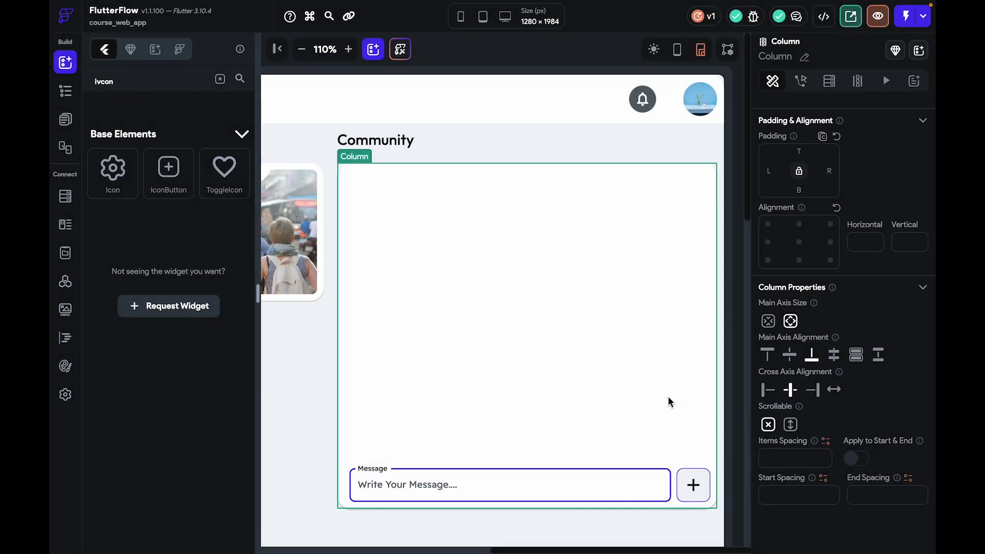
Try the Tertiary theme colour as the icon button's fill, and revert it to Primary Background
click(692, 483)
click(827, 406)
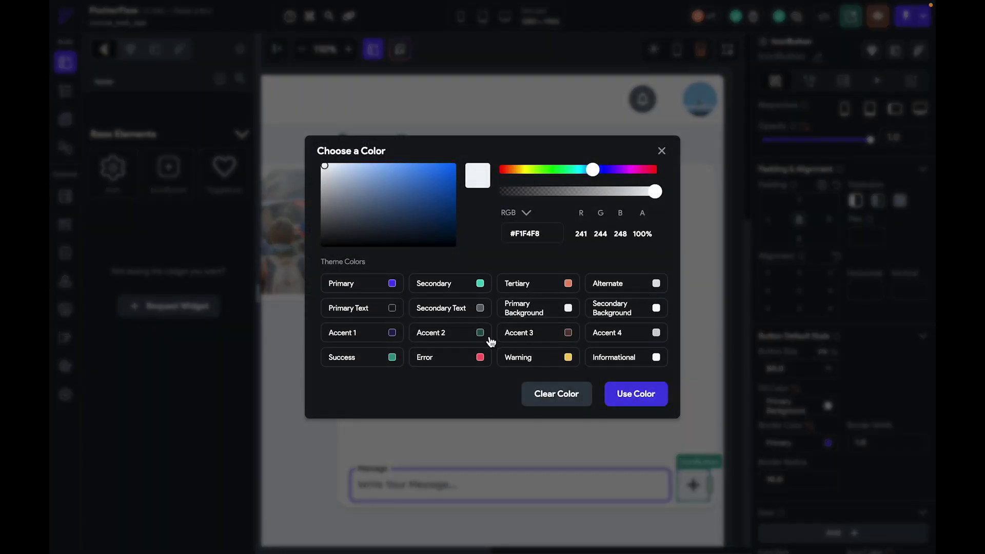
click(564, 287)
click(636, 393)
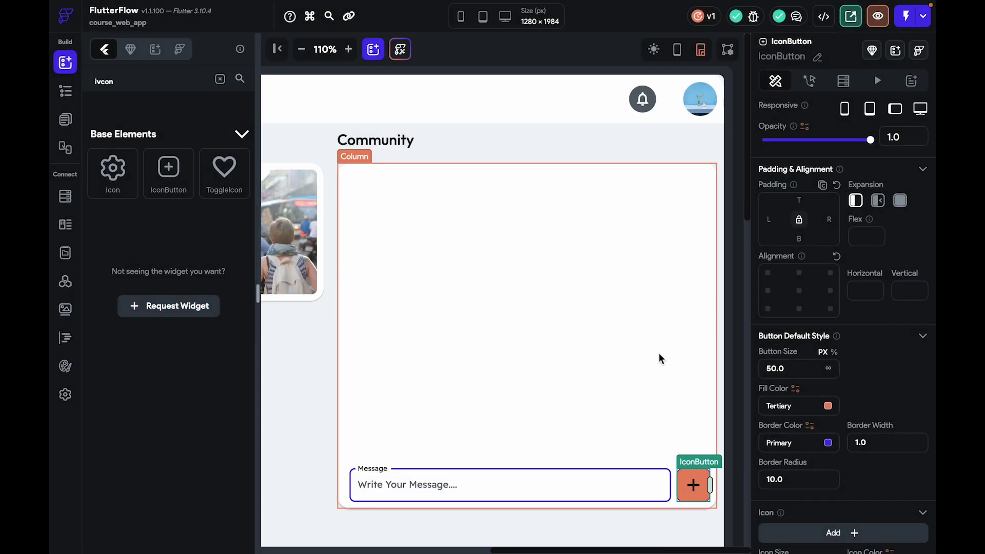
click(658, 353)
click(691, 483)
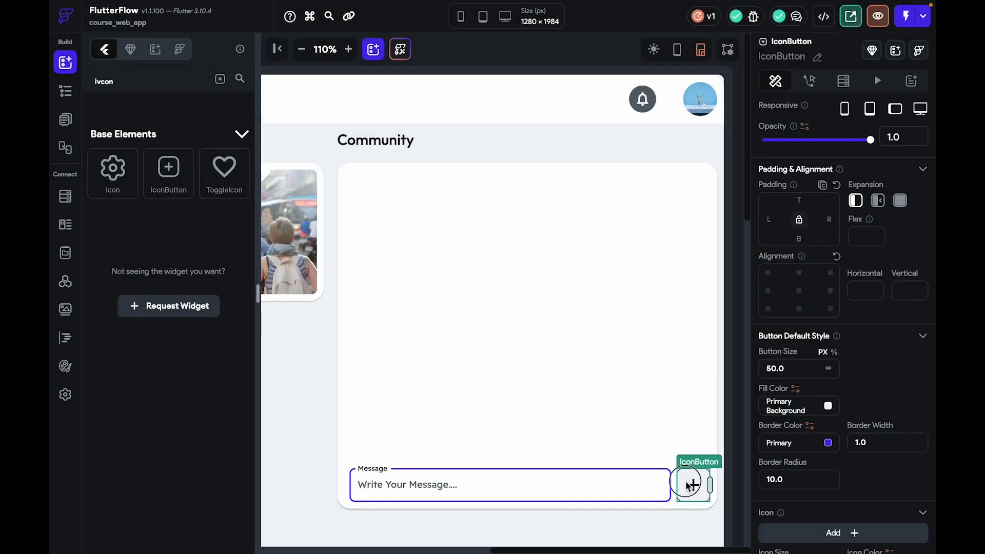
Change the icon button's fill colour to the Secondary Background theme colour
click(807, 411)
click(631, 311)
click(659, 394)
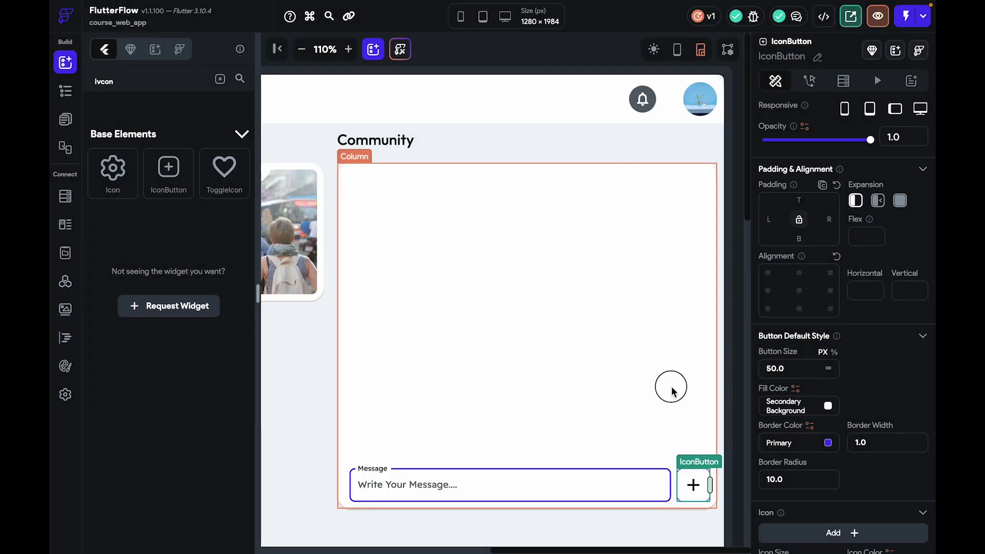
click(672, 389)
scroll(671, 386, down, 3)
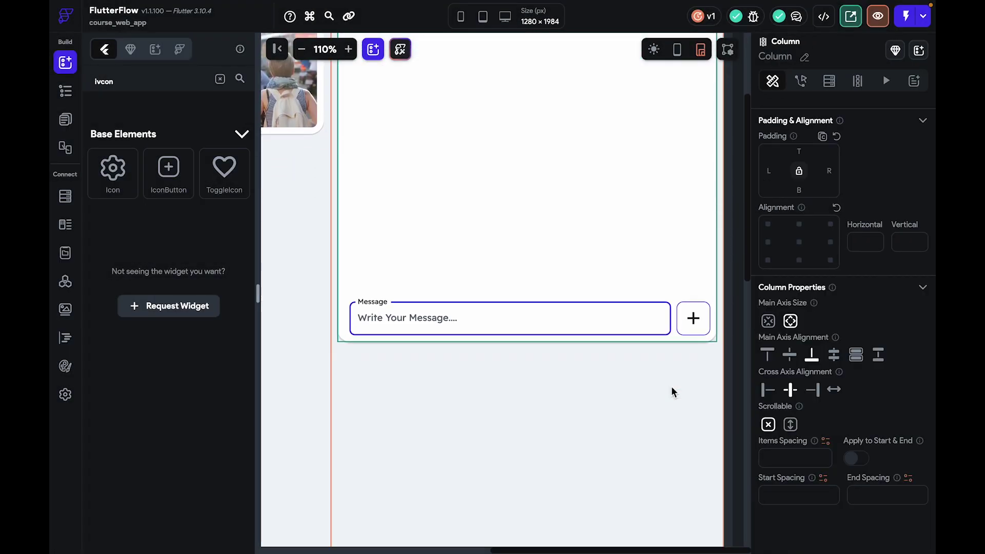
Set both the fill colour and the border colour of the icon button to the Primary theme colour
click(692, 316)
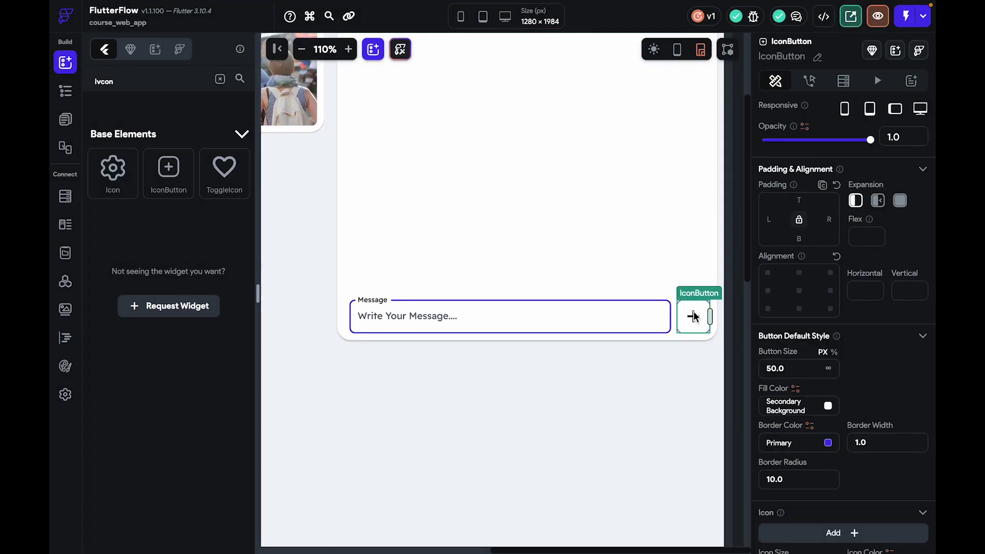
click(836, 409)
click(398, 286)
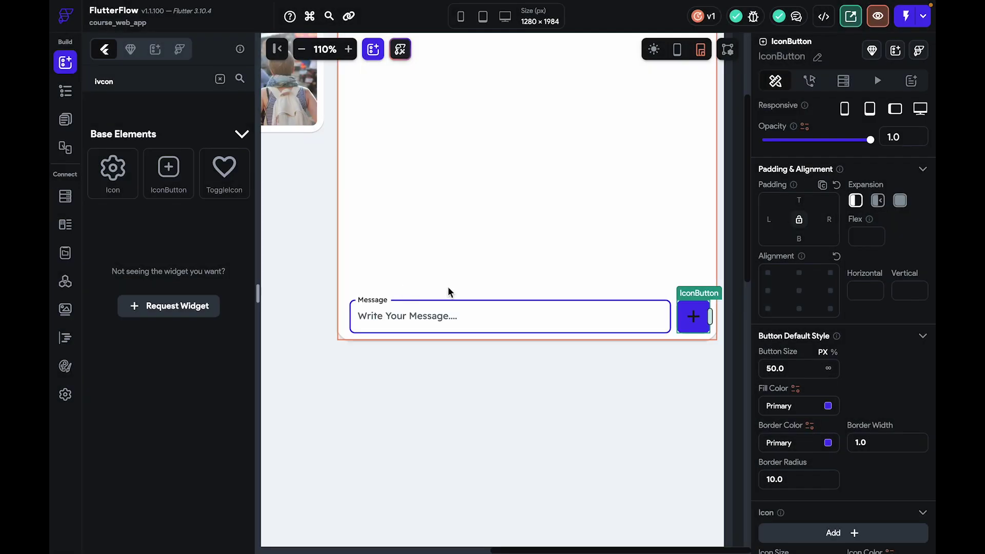
click(828, 443)
click(394, 283)
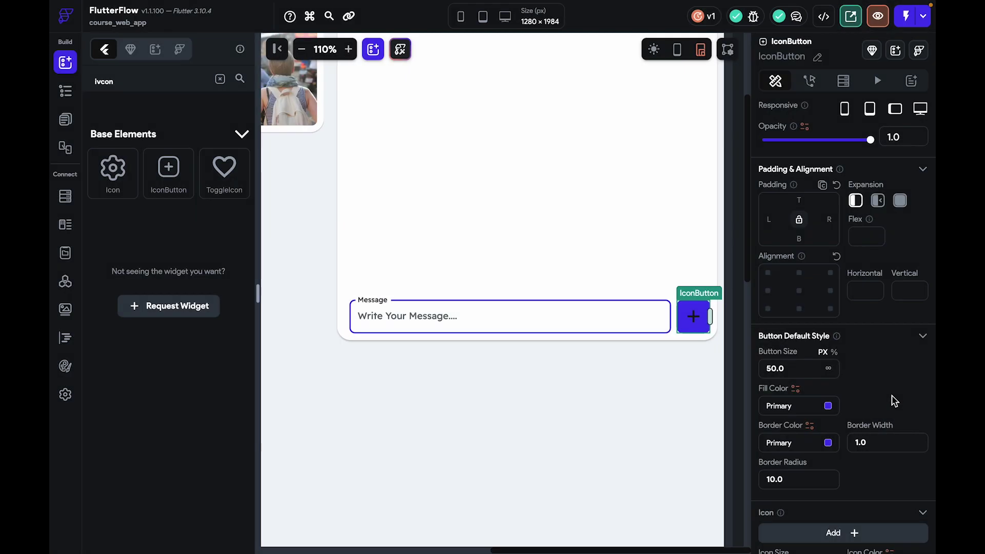
Set the button's icon colour to the Secondary Background theme colour
scroll(891, 395, down, 3)
click(919, 410)
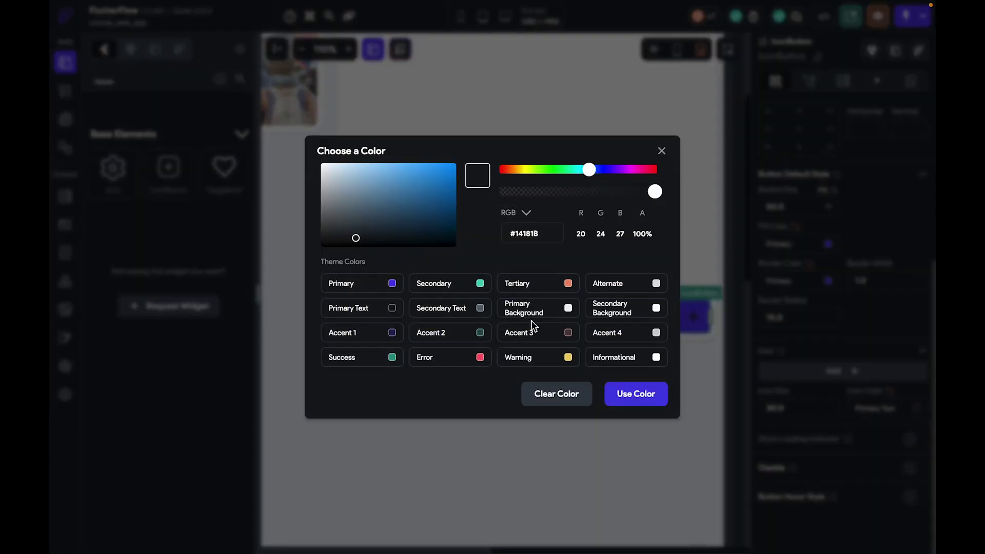
click(621, 309)
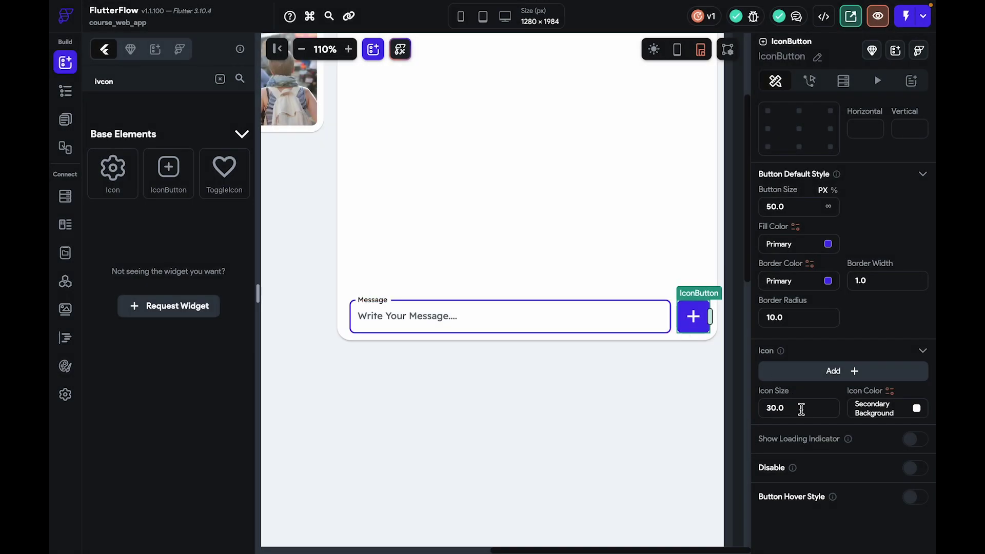
Search the icon library for "send" and use the Send icon on the button
click(823, 376)
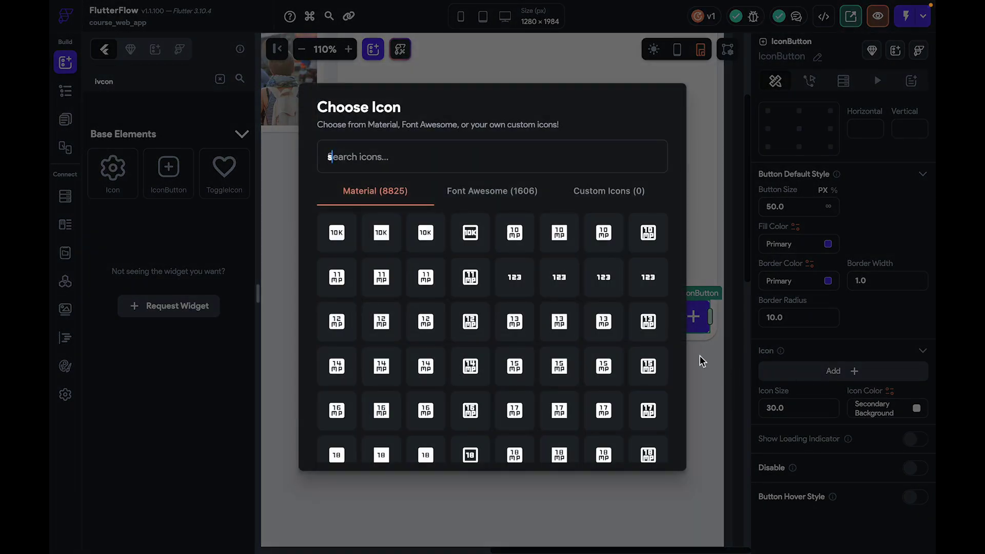
text(send)
click(338, 236)
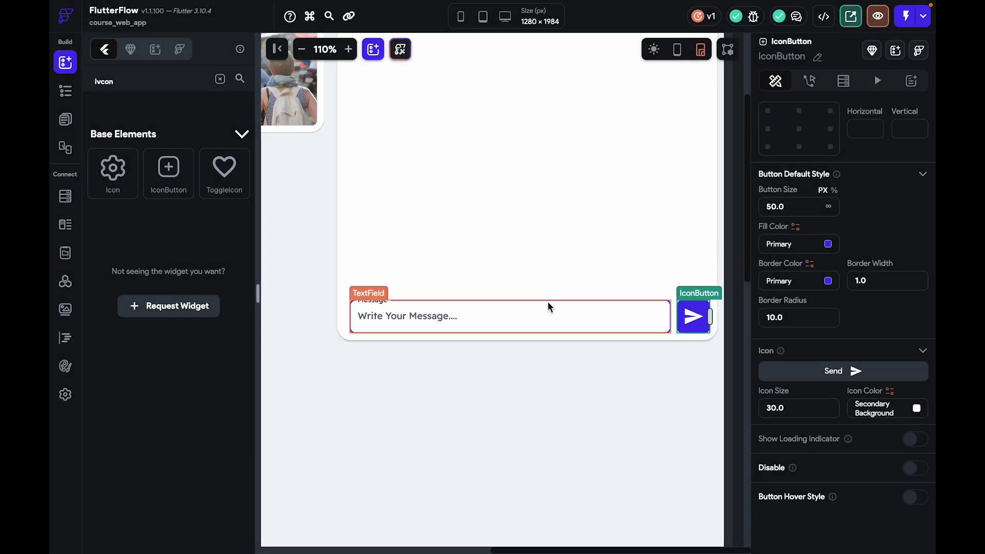
click(602, 384)
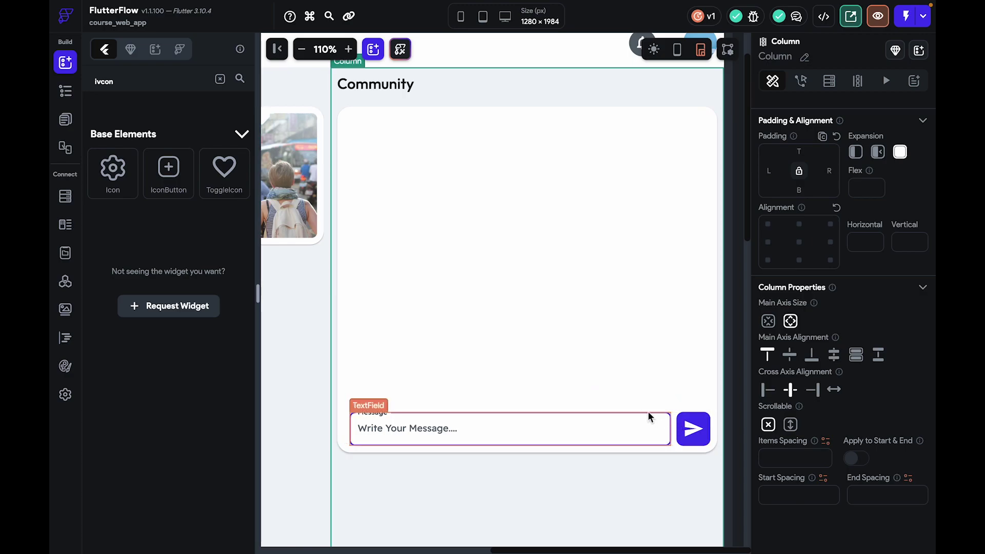
Search the widgets for "list" and add a ListView to the Community column, above the message Row
click(675, 431)
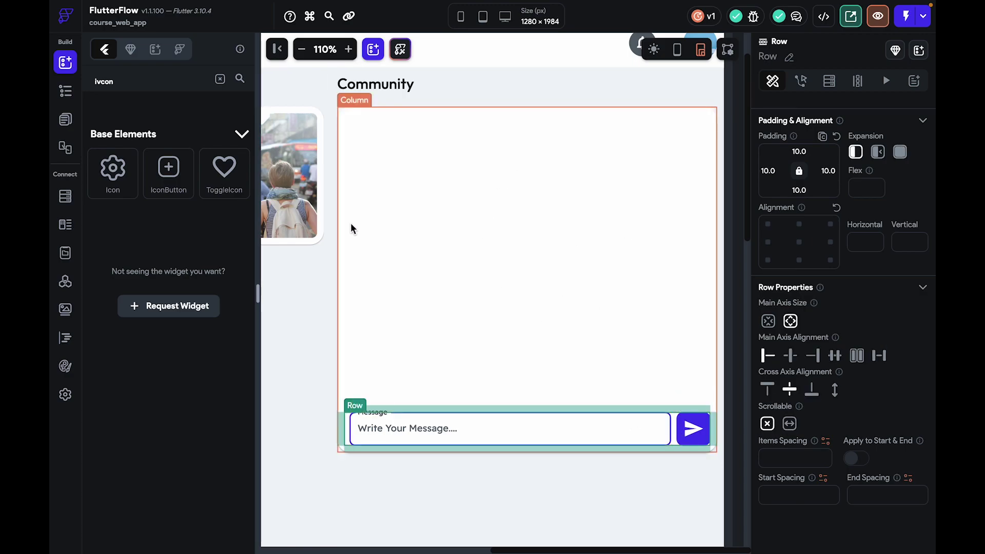
click(219, 79)
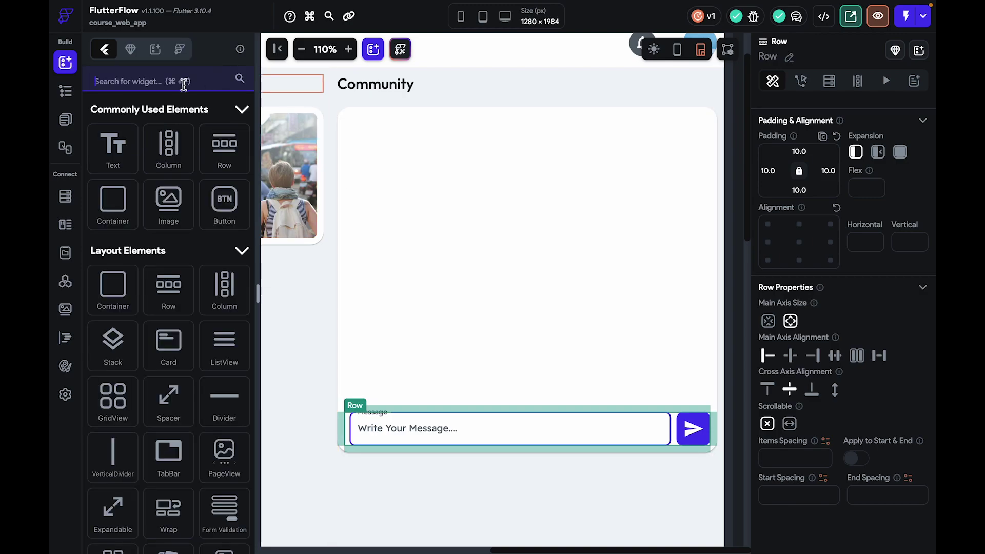
text(list)
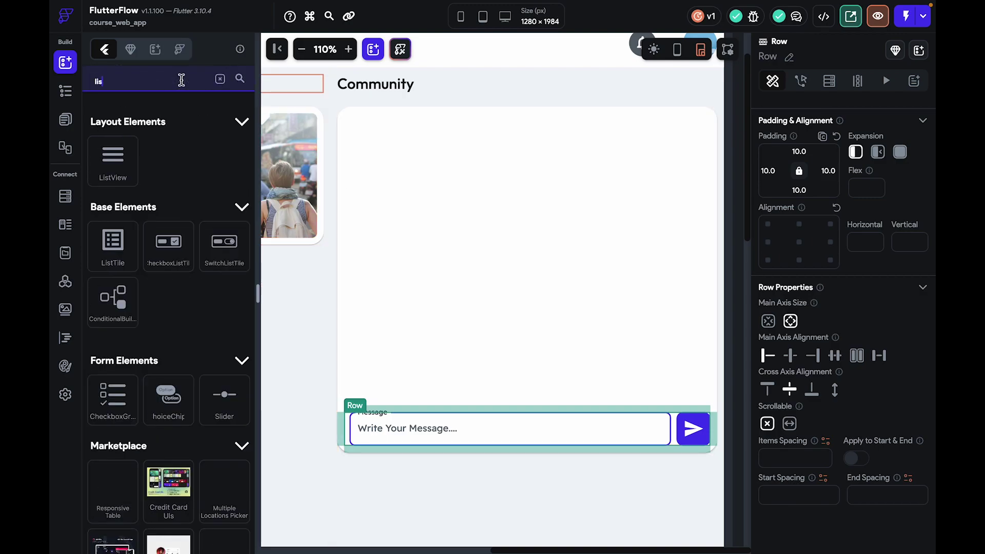
drag(120, 179, 472, 248)
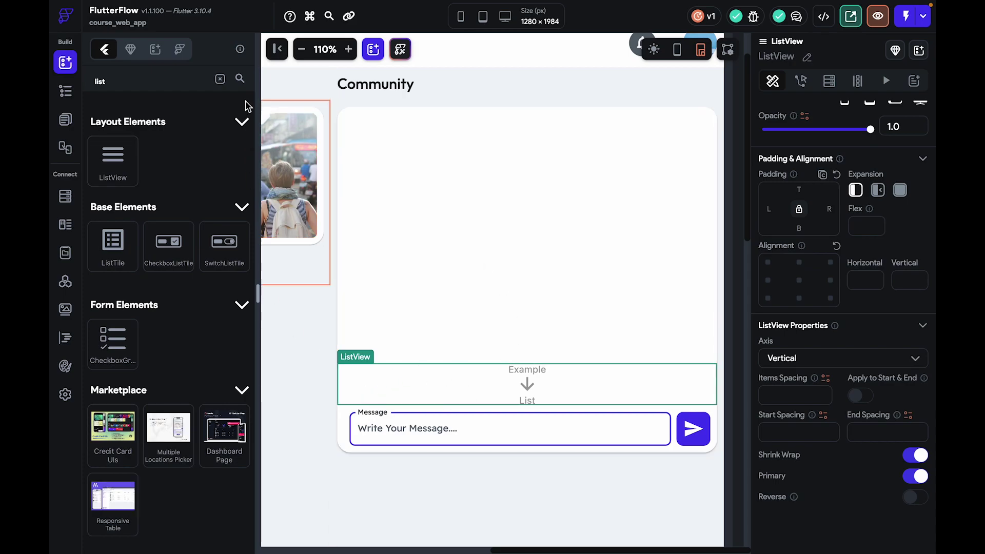
Clear the widget search and add a Container inside the ListView of the Community panel
click(217, 79)
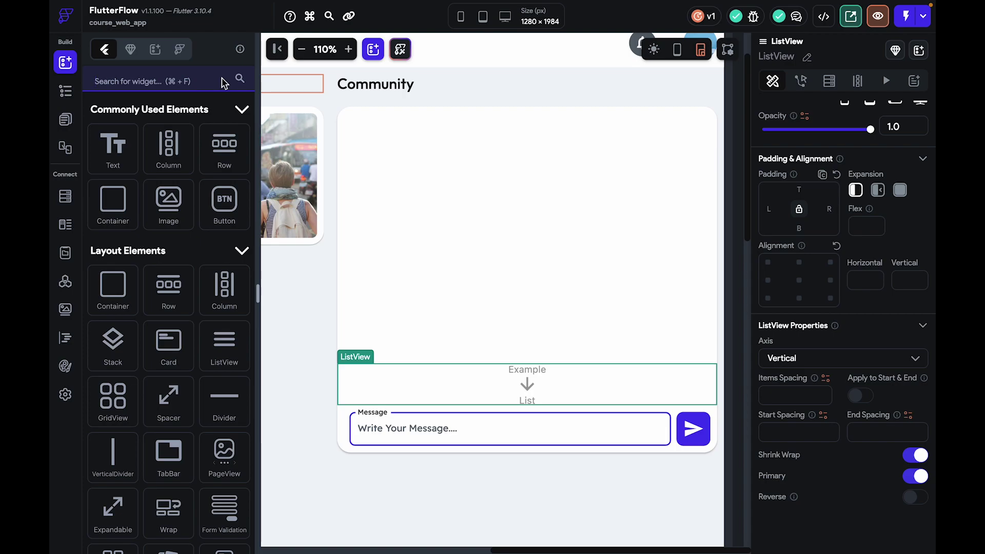
click(133, 217)
drag(133, 217, 472, 382)
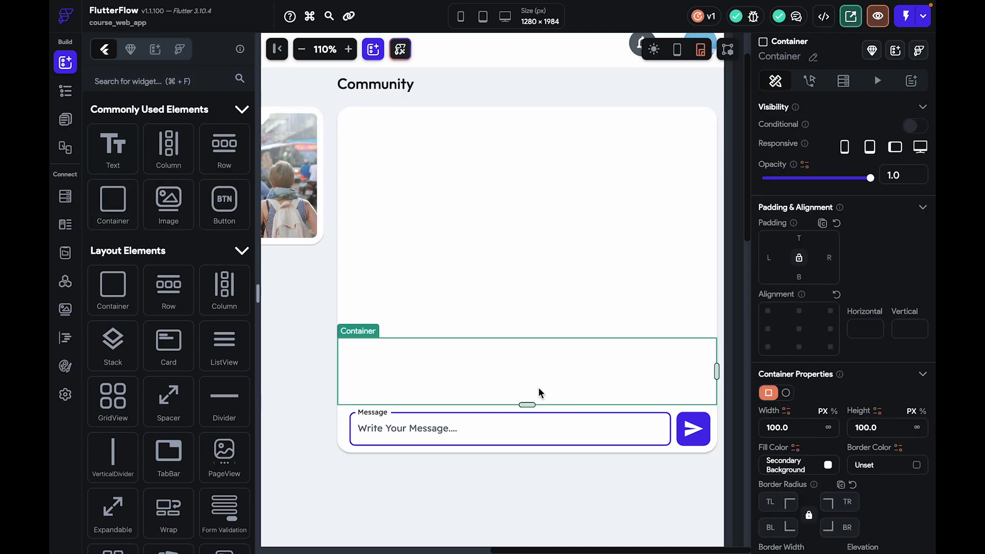
Give the ListView that holds the new container a padding of 10 on all sides
right_click(667, 367)
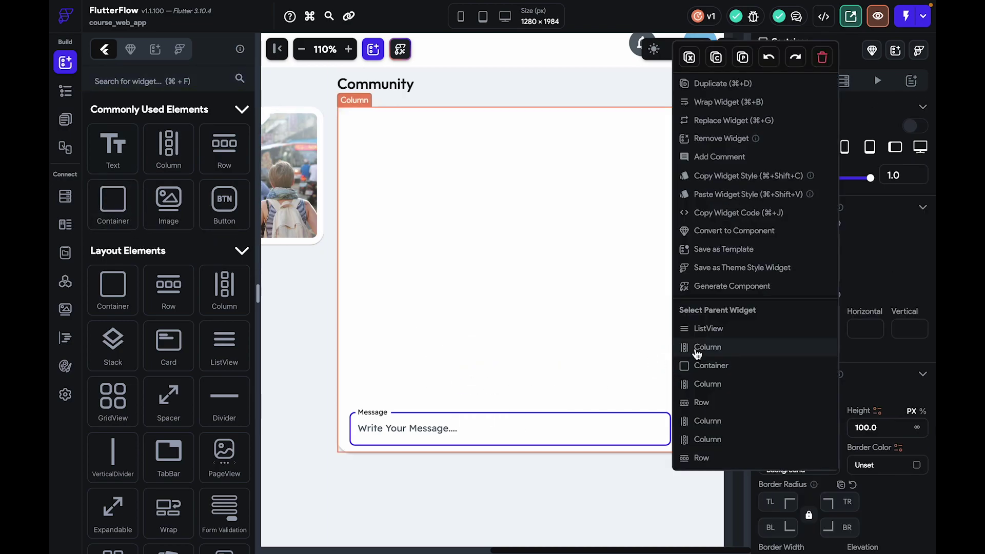
click(690, 326)
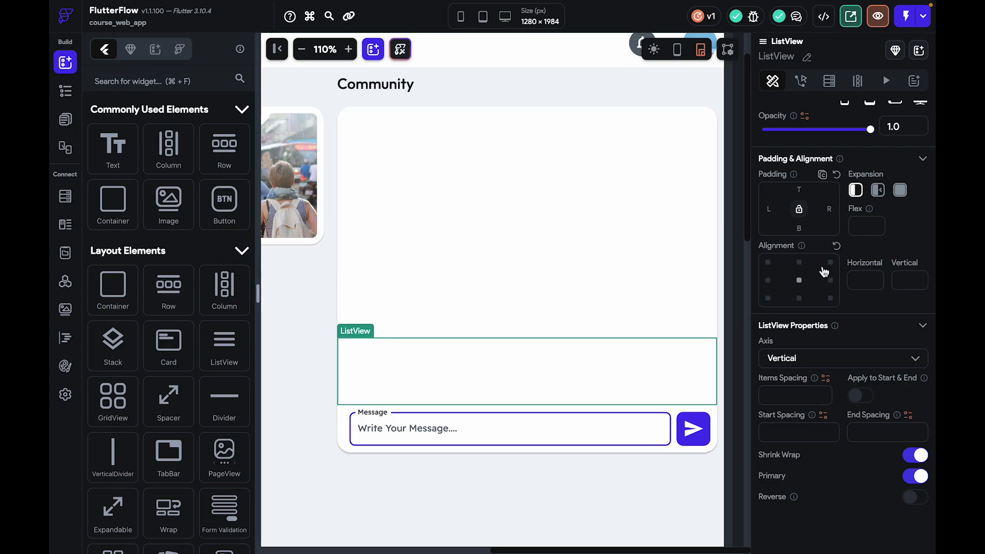
click(798, 189)
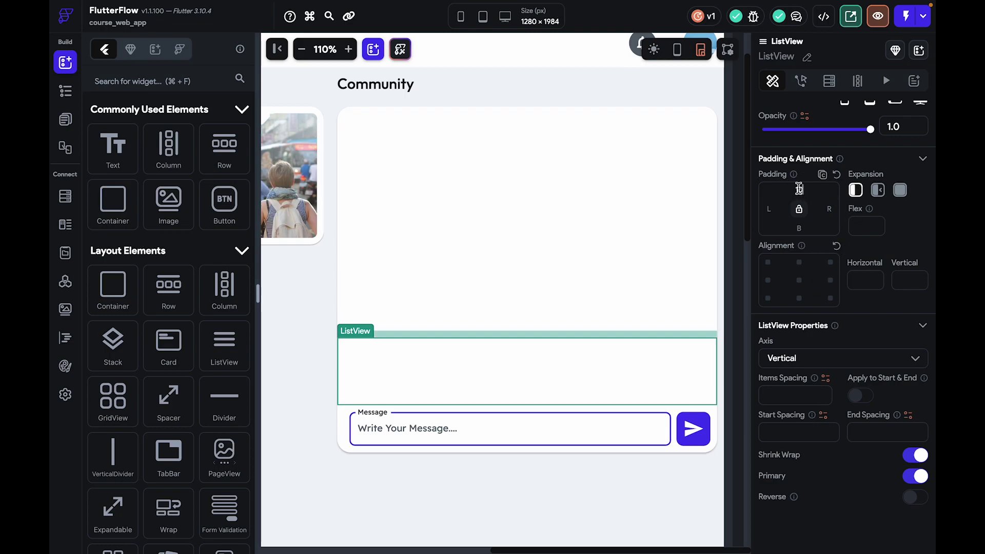
click(806, 214)
Set the list's container to a height of 56 and a border radius of 10, and give it an elevation
click(524, 376)
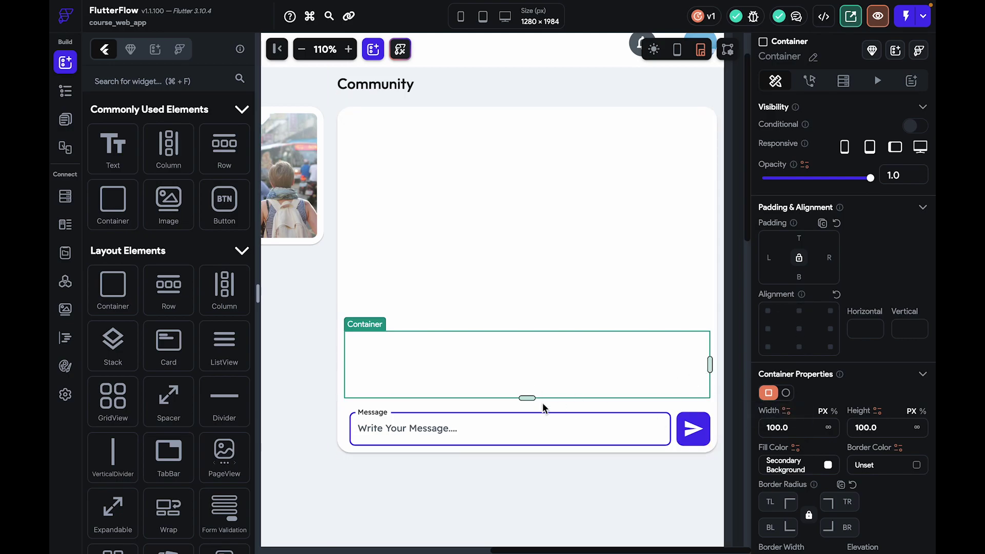
drag(527, 398, 531, 370)
scroll(844, 482, down, 3)
click(774, 341)
text(10)
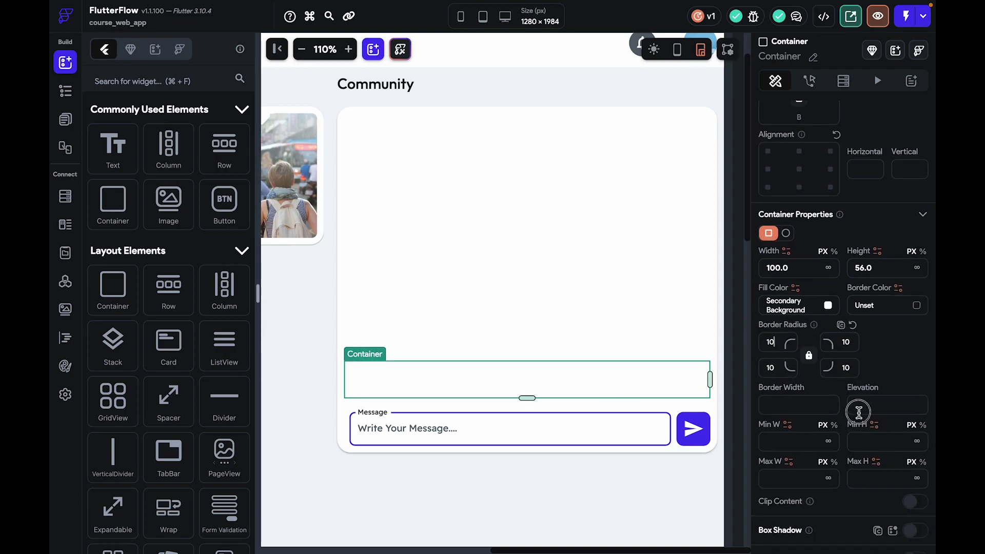
click(742, 377)
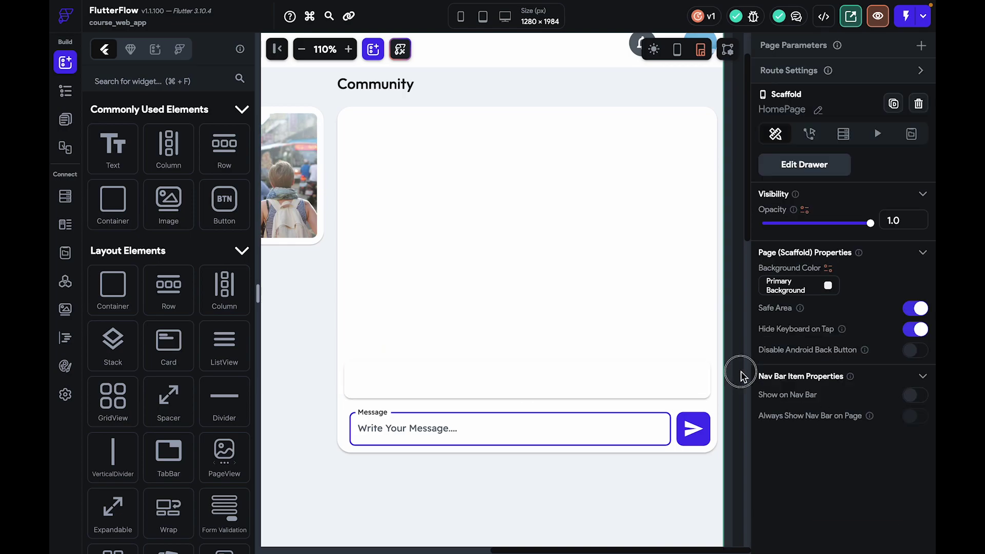
click(682, 368)
drag(132, 160, 456, 385)
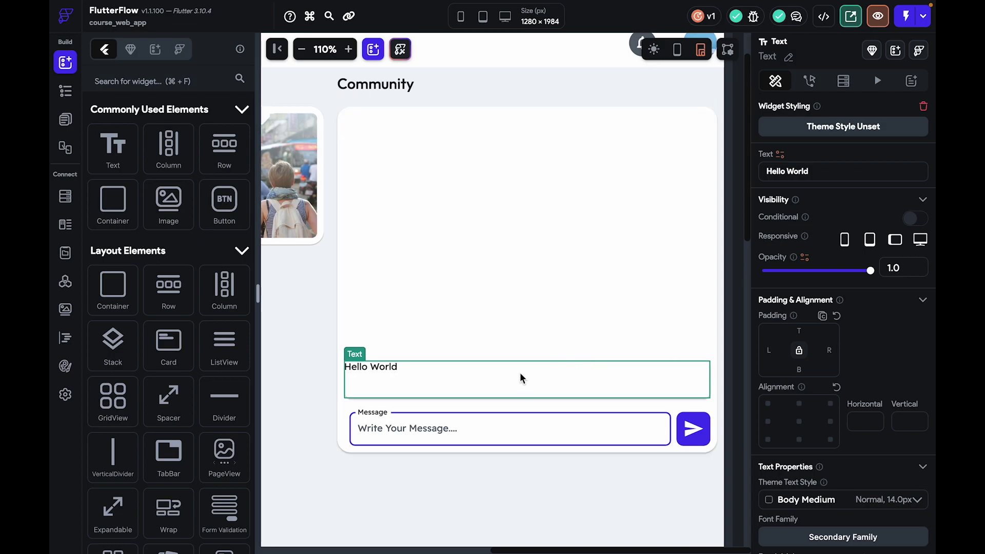
key(Delete)
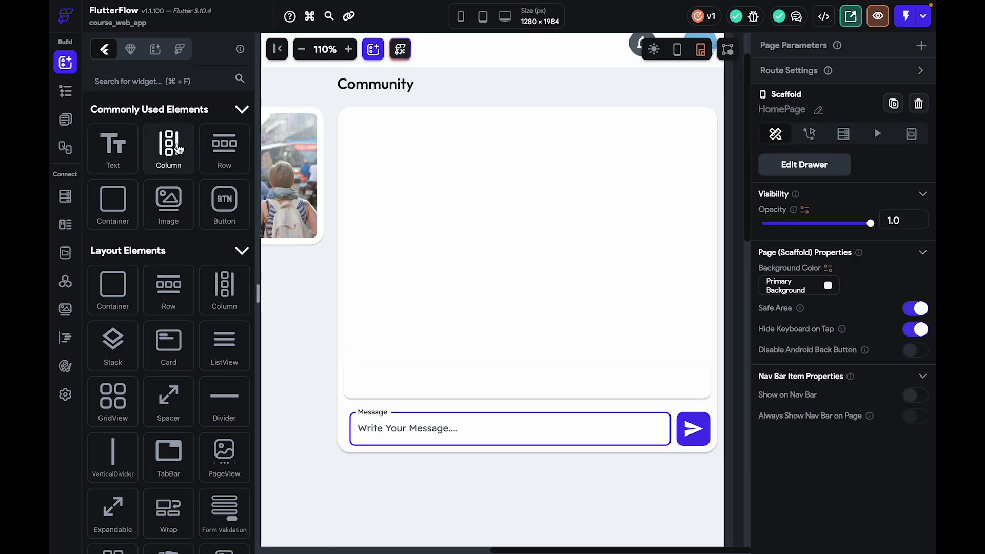
Add a Column inside the list's container and place a Row set to fill the available space in it
drag(183, 144, 491, 373)
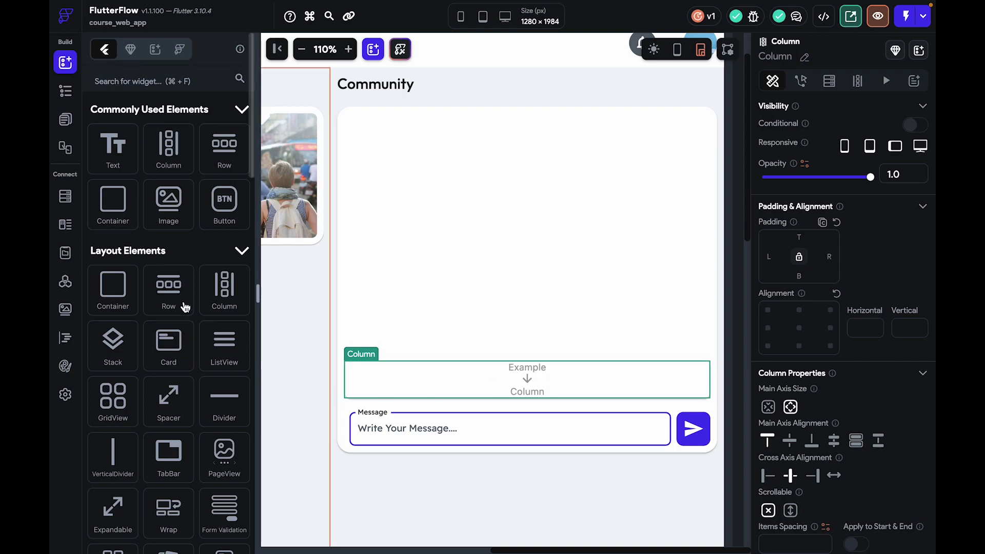
drag(224, 146, 387, 367)
click(909, 241)
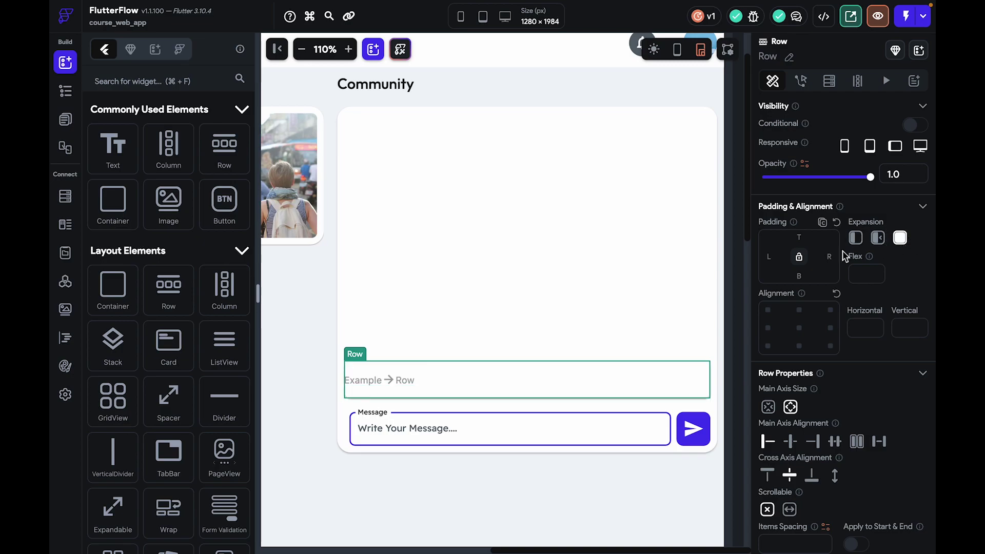
Add a Text widget to the new Row and set the Row's cross axis alignment to start
drag(127, 159, 392, 378)
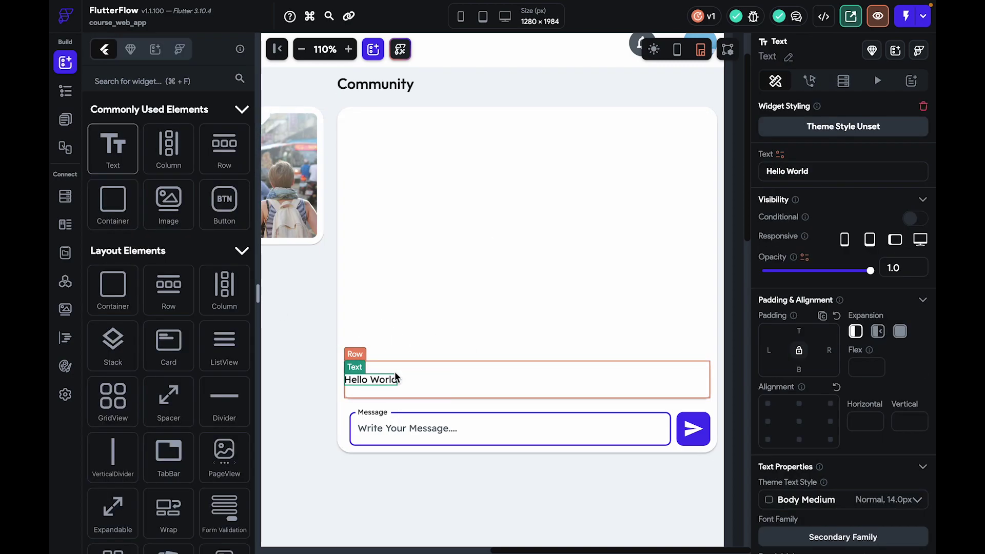
click(475, 378)
click(768, 476)
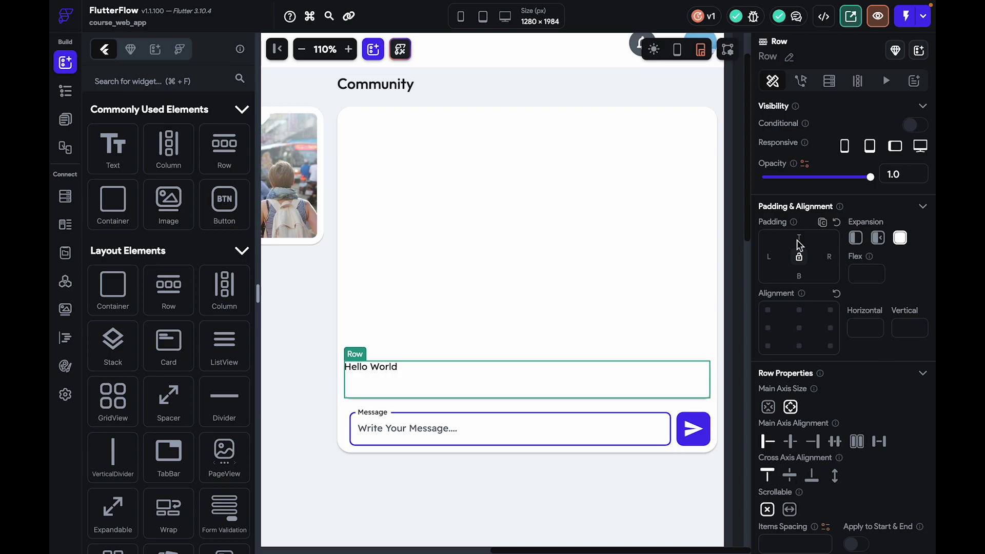
Give the Column inside the list's container a padding of 10 on all sides
right_click(695, 373)
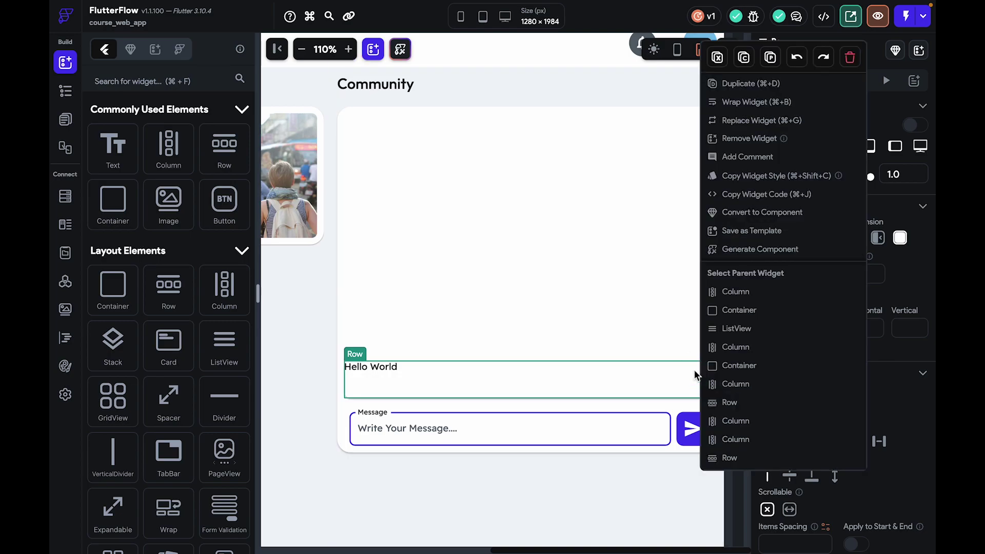
click(739, 291)
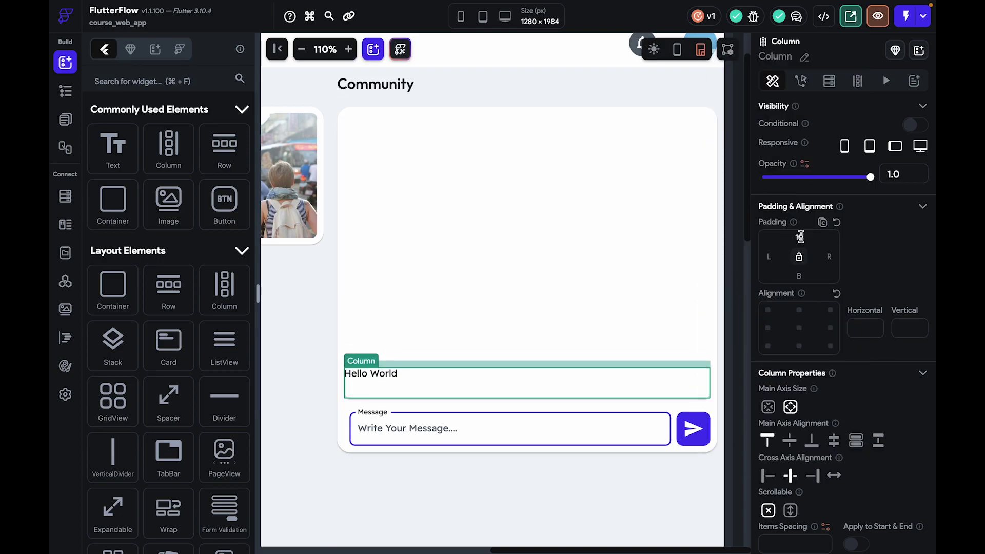
click(807, 265)
click(740, 327)
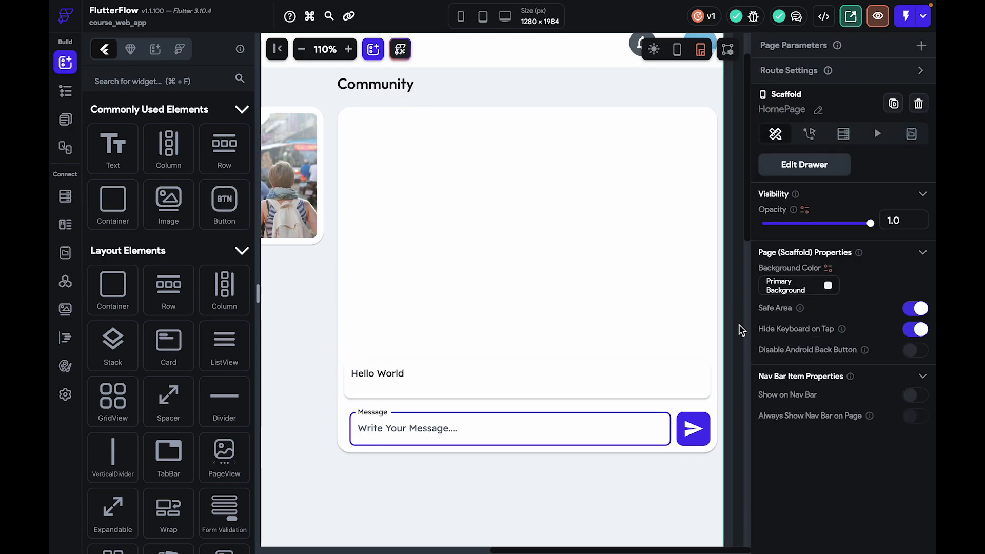
Extend the Hello World text with a long run of filler characters to test how the Row handles it
click(405, 377)
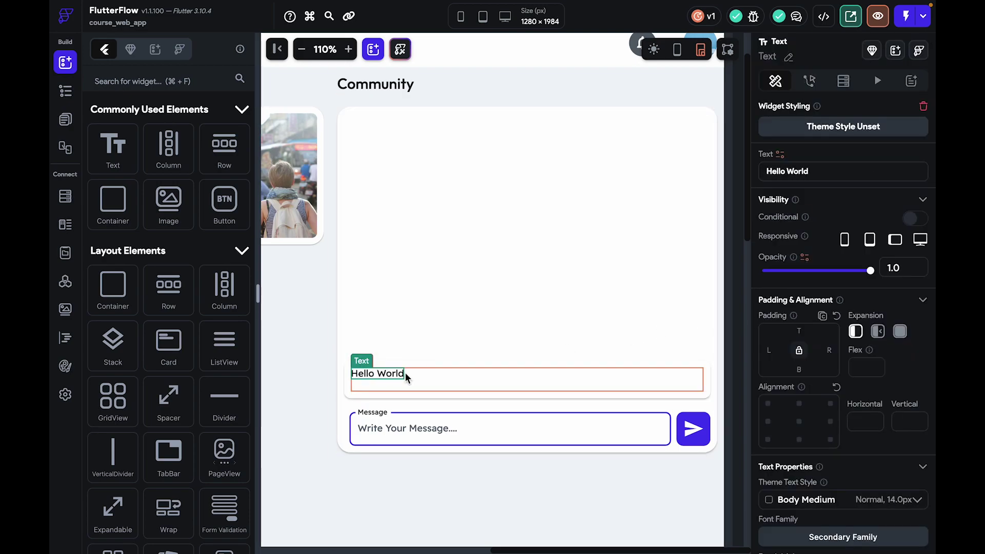
click(827, 177)
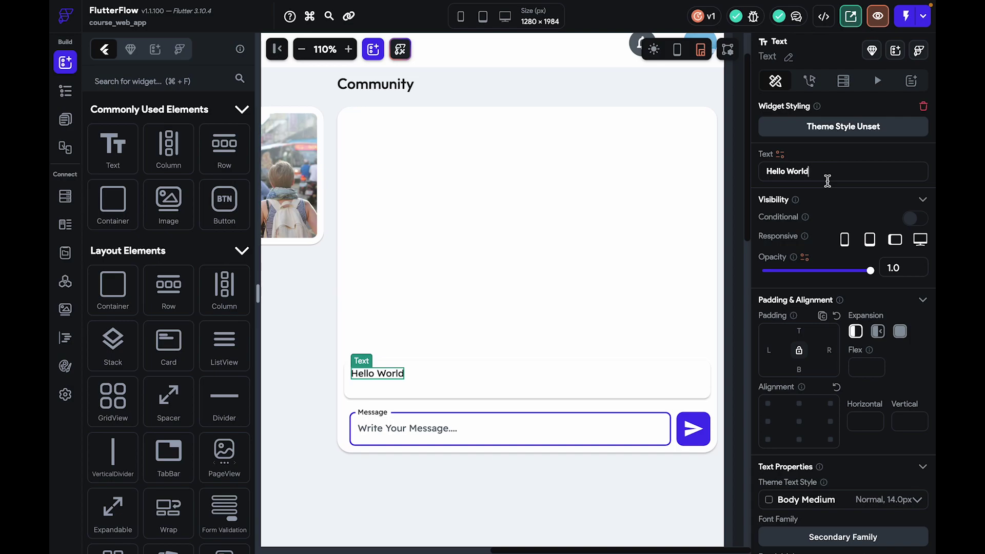
text(mnebfjrbfjrbfjbfjrbfrfjbfjrbfjrbfjrfbjrfbrjfb)
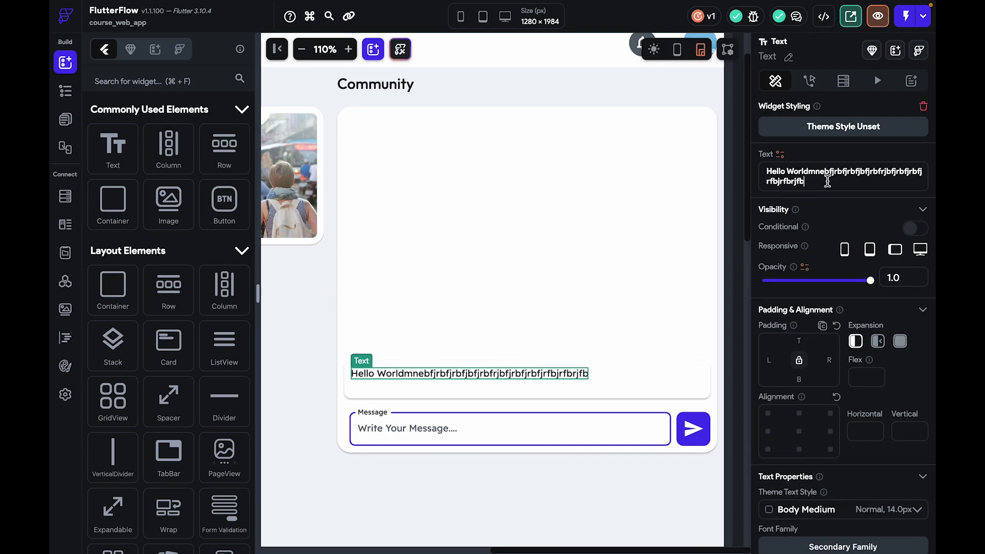
text(rjfbrjfbrjfbrjfbrjfbrjfbrjfbrjfbrjfbr)
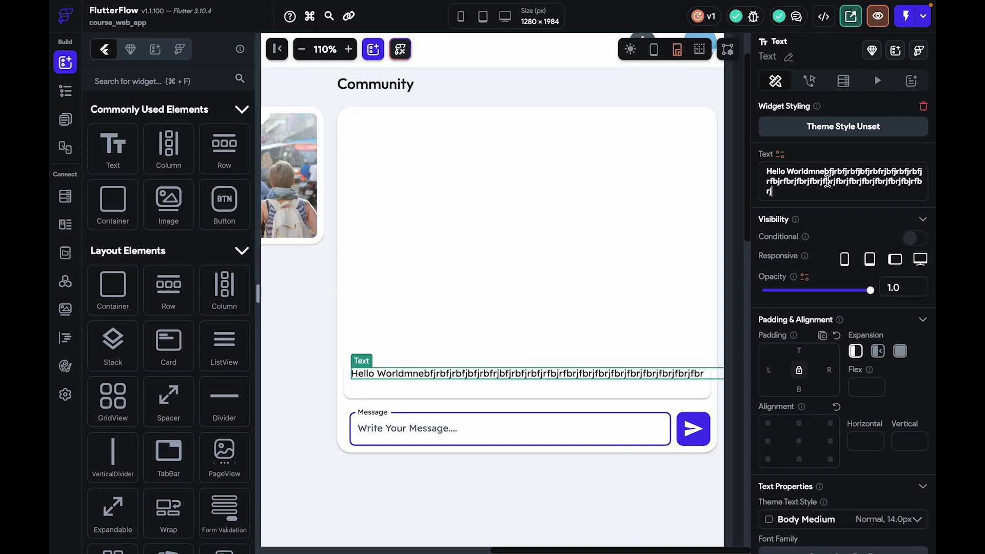
Replace the Row with the Hello World text placed directly in the Column, and align the Column's cross axis to start
click(394, 374)
key(super+x)
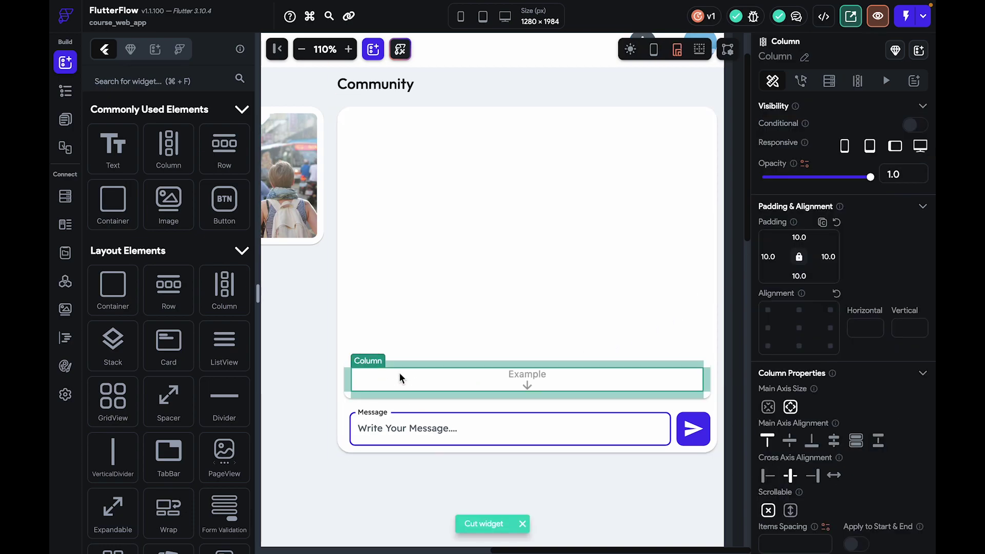
key(super+v)
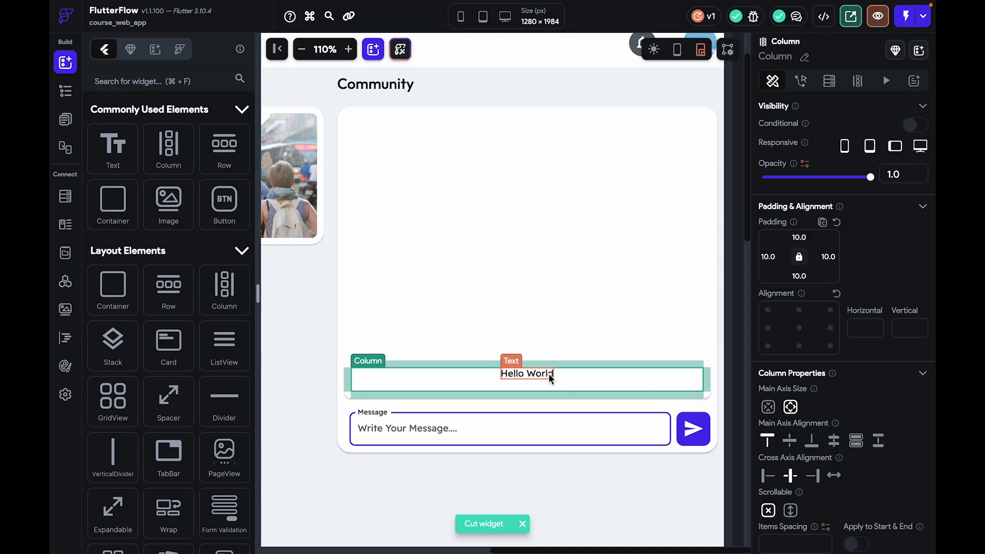
click(767, 475)
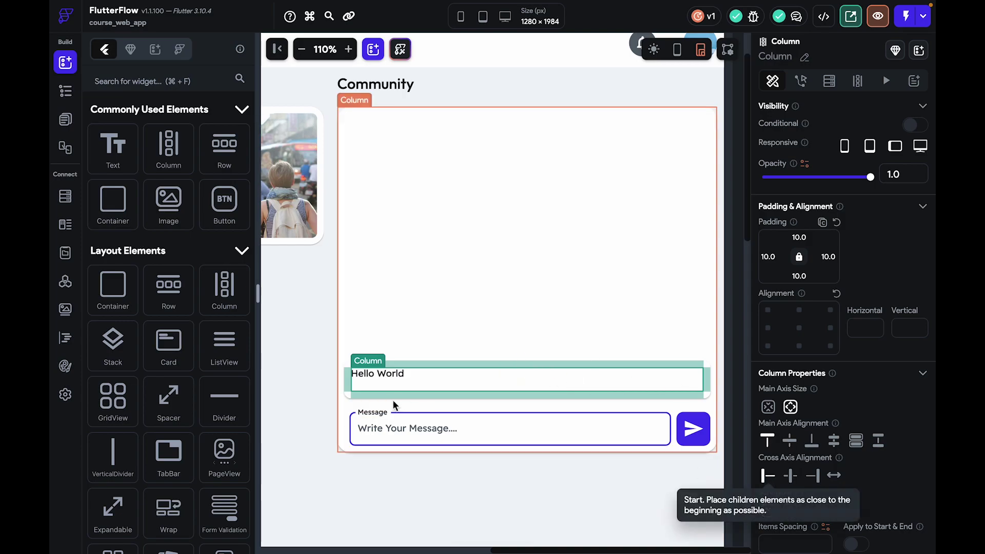
Add a Row below the Hello World text in the Column and extend the text with filler characters until it wraps
click(375, 377)
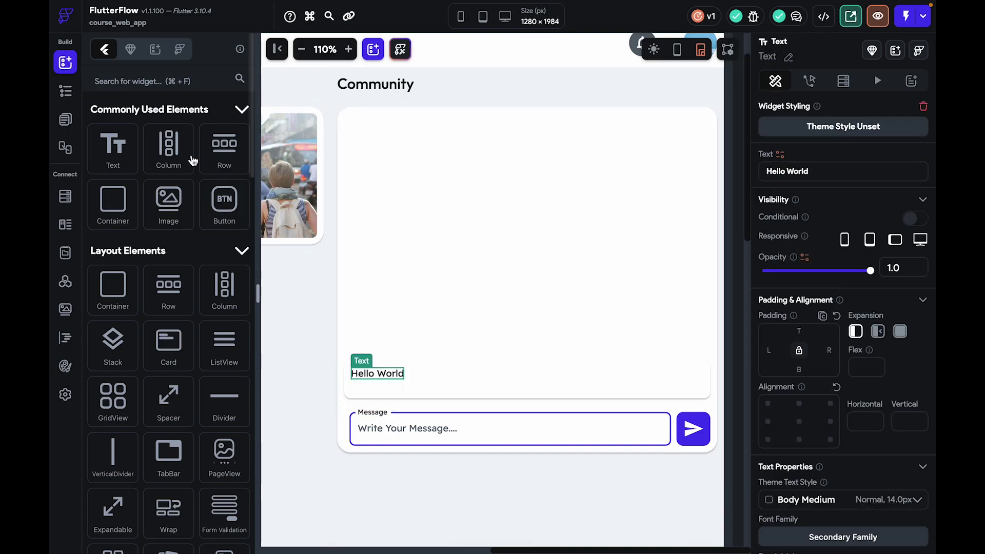
drag(228, 162, 438, 381)
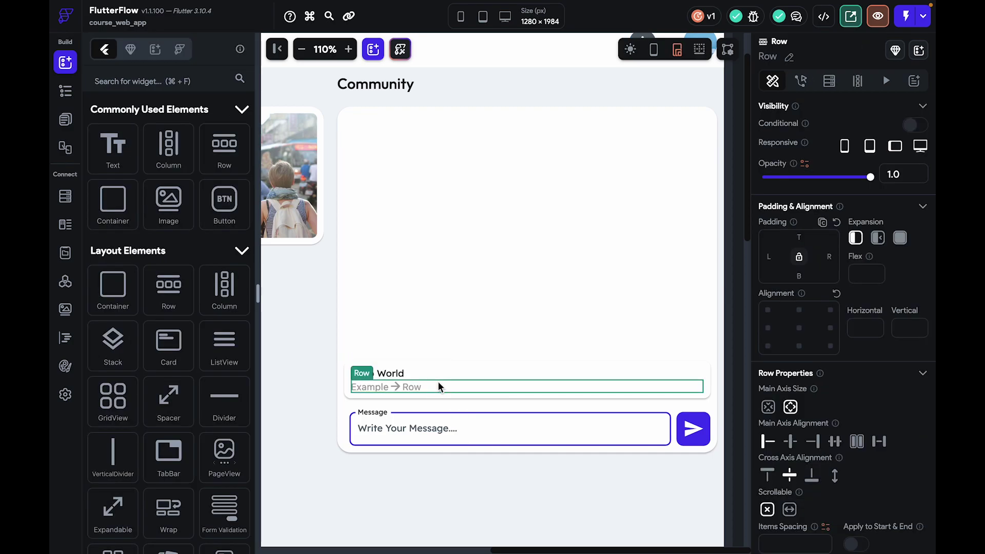
click(402, 373)
click(826, 170)
text(djf)
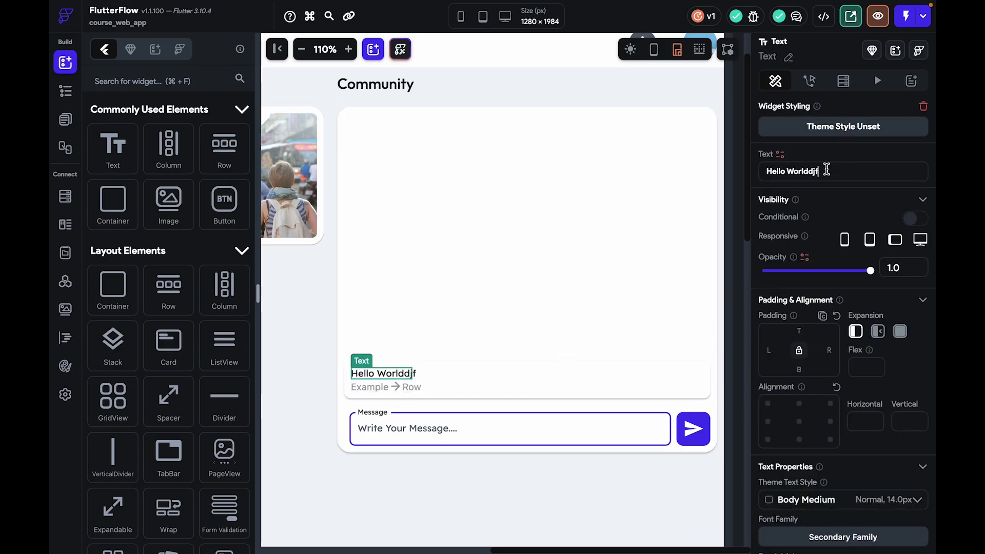
text(nrjnfrnrifirhfifhindinfibfijw)
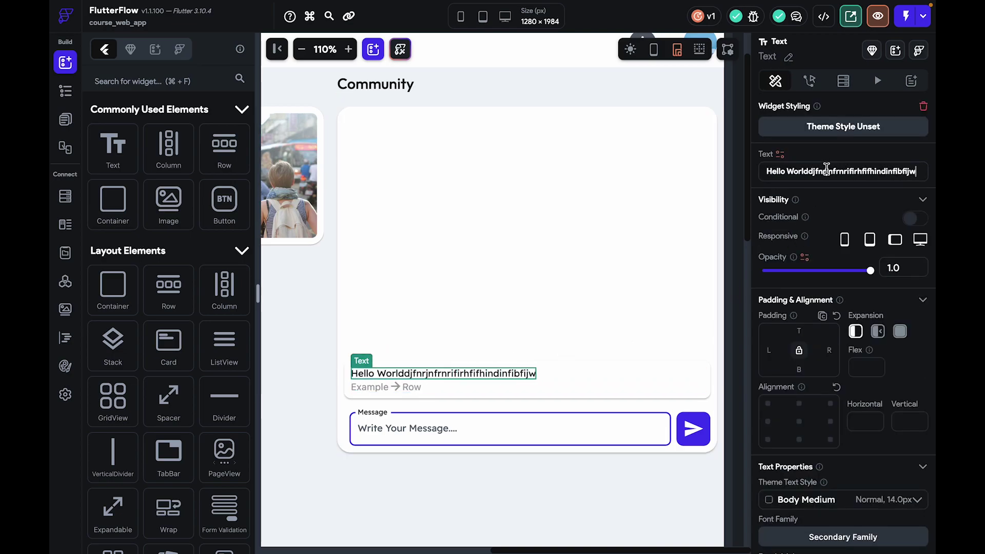
text(urhgjbvchvfurvcurfrbrubhrufhrufhrufhucu)
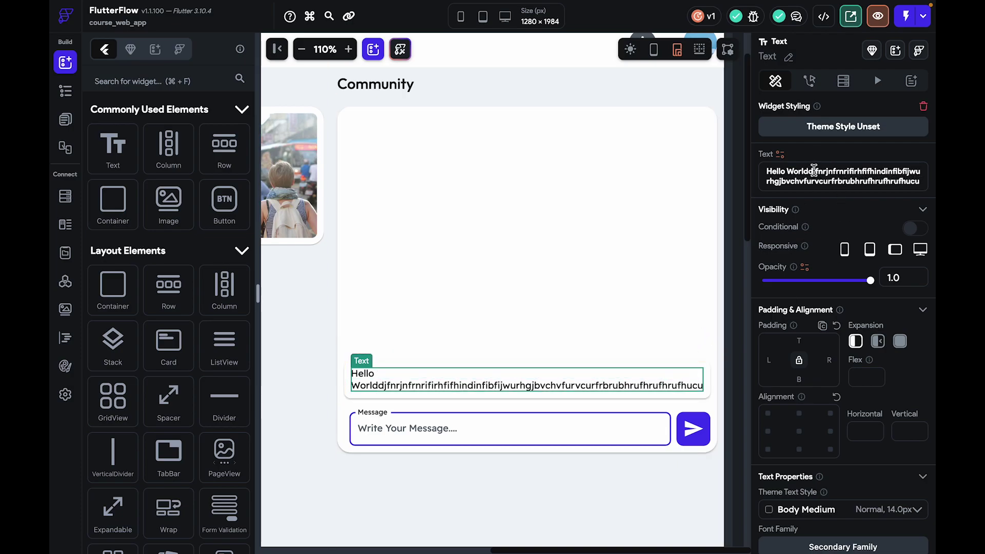
Remove the filler characters from the message text, leaving Hello World
drag(814, 170, 857, 220)
key(BackSpace)
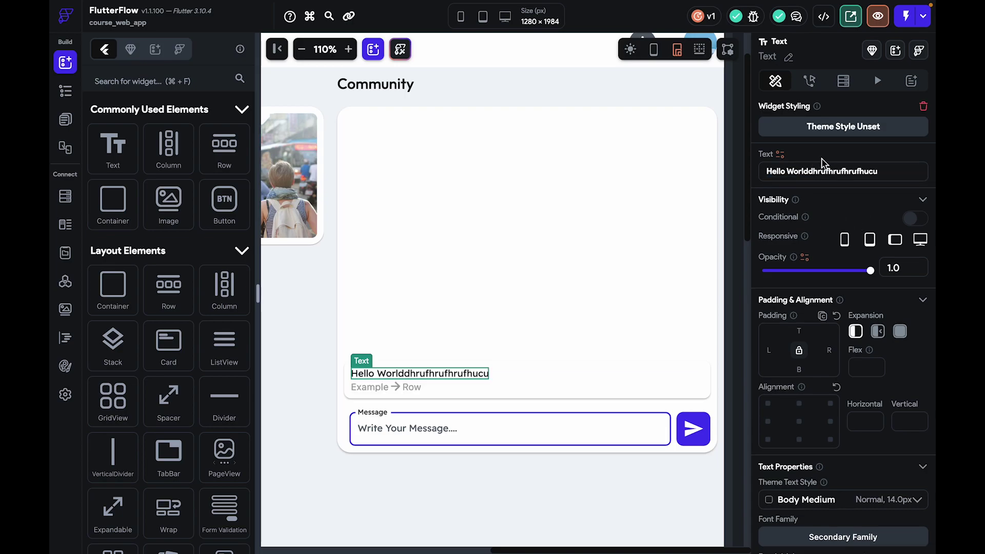
drag(904, 177, 813, 176)
key(BackSpace)
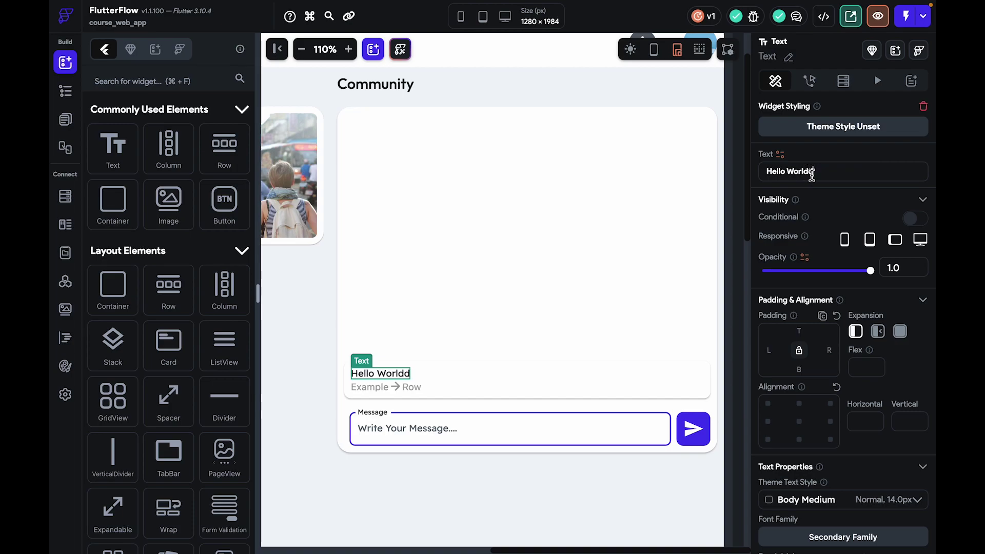
key(BackSpace)
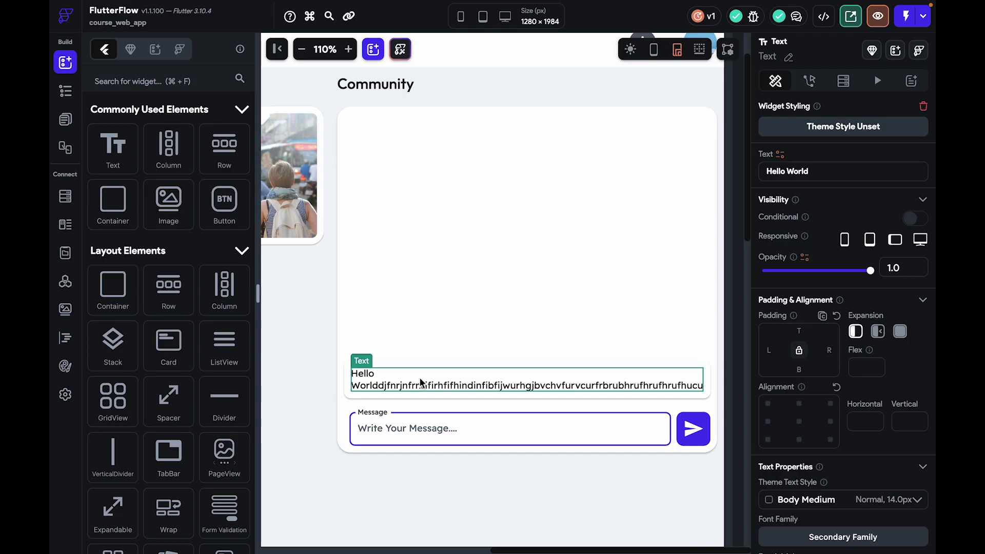
Turn the canvas overflow display on to check the message container for overflow, and switch it off again
click(456, 395)
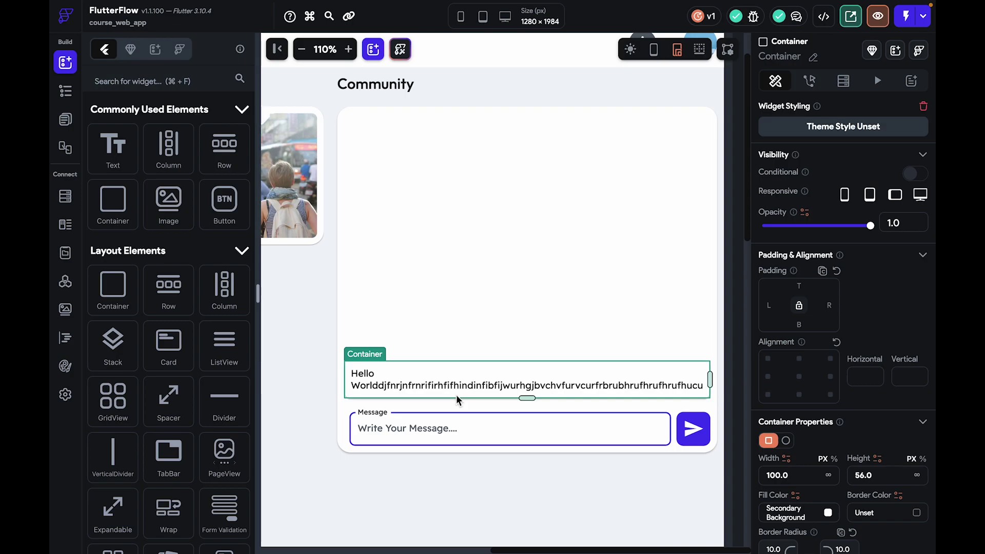
click(700, 48)
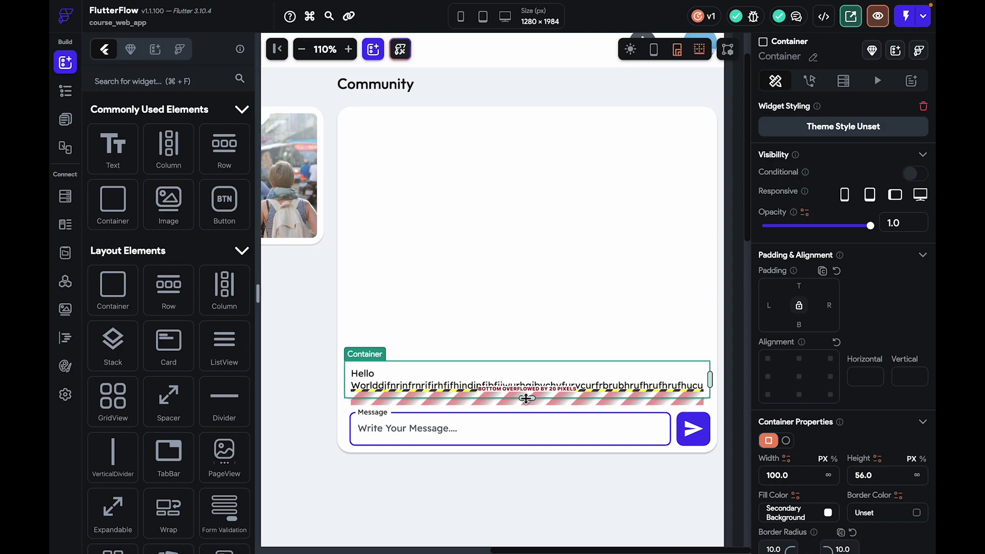
click(697, 60)
click(698, 54)
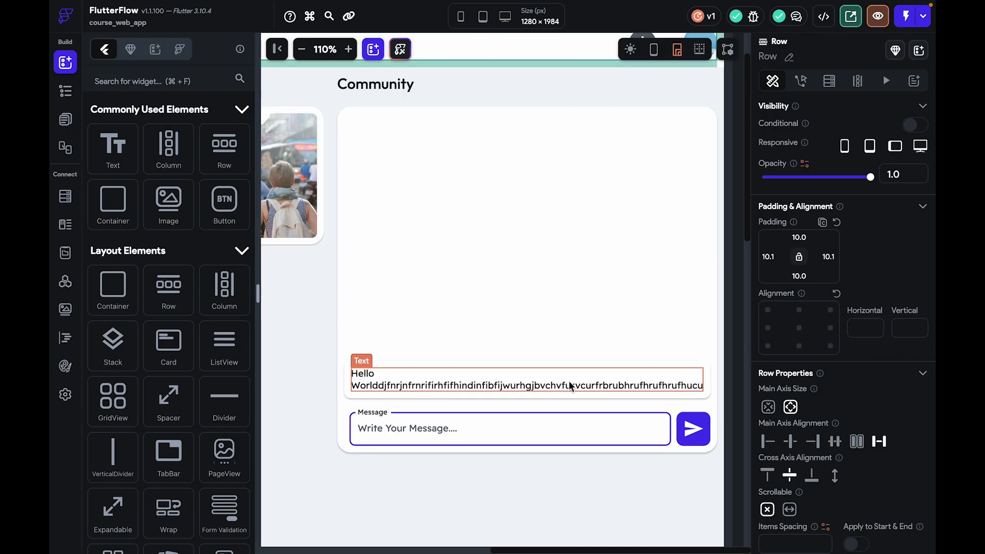
Cut the Column with the message content out of its Container and delete the emptied Container from the ListView
right_click(562, 368)
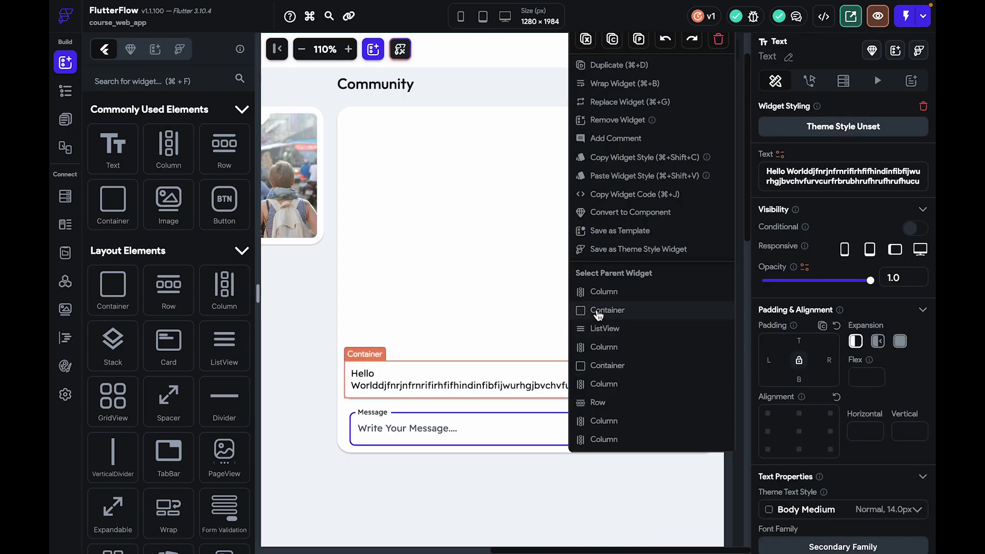
click(600, 293)
key(super+x)
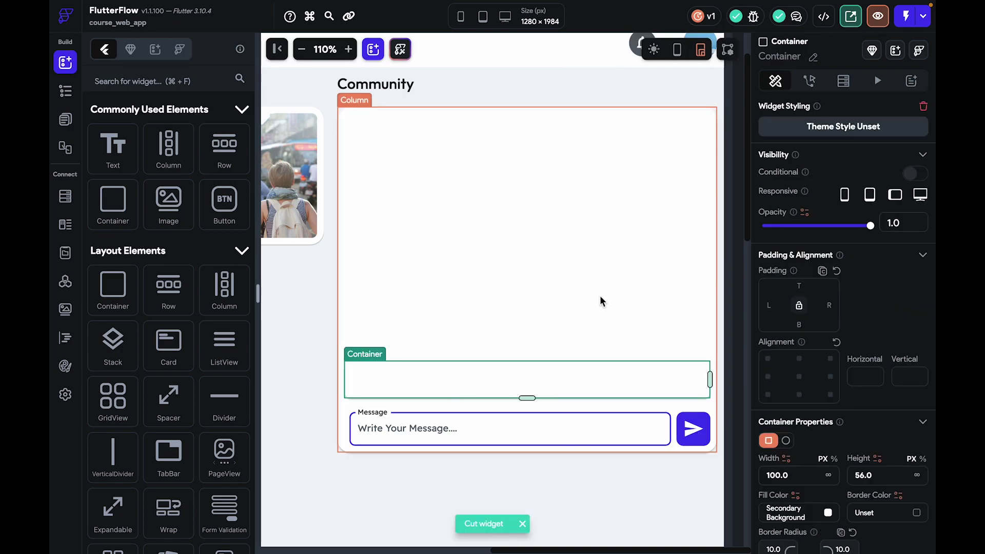
right_click(522, 374)
click(559, 139)
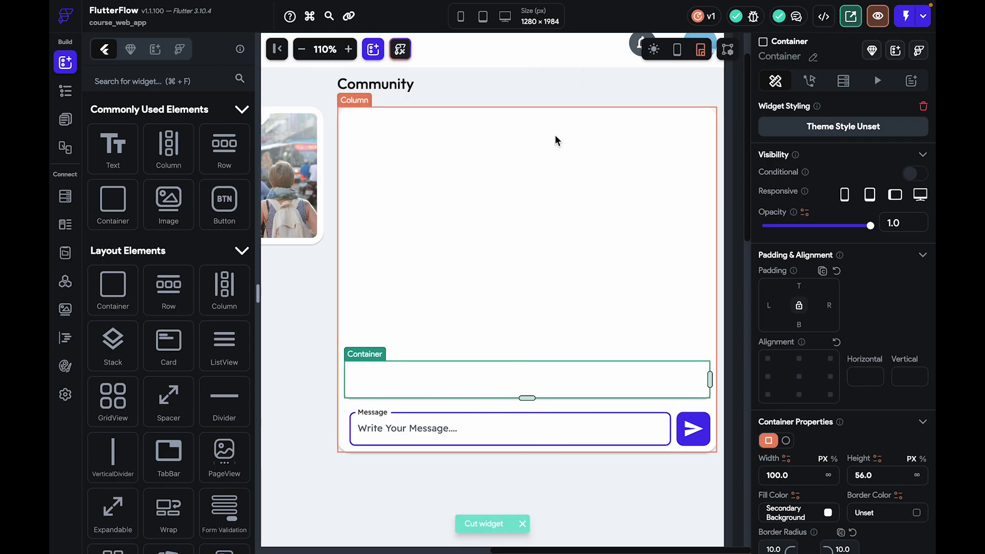
key(Delete)
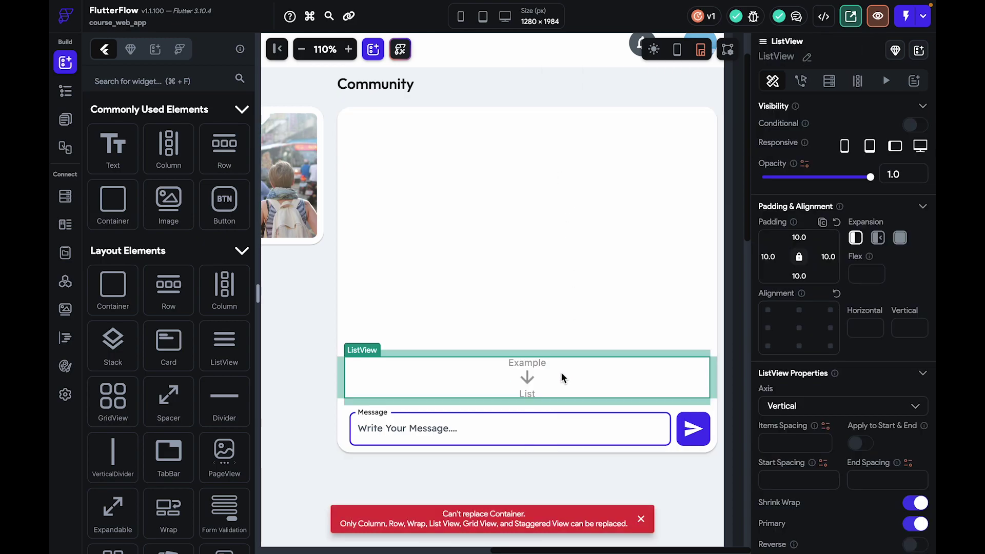
Add a Card to the chat ListView and paste the cut message Column inside it
click(177, 84)
text(card)
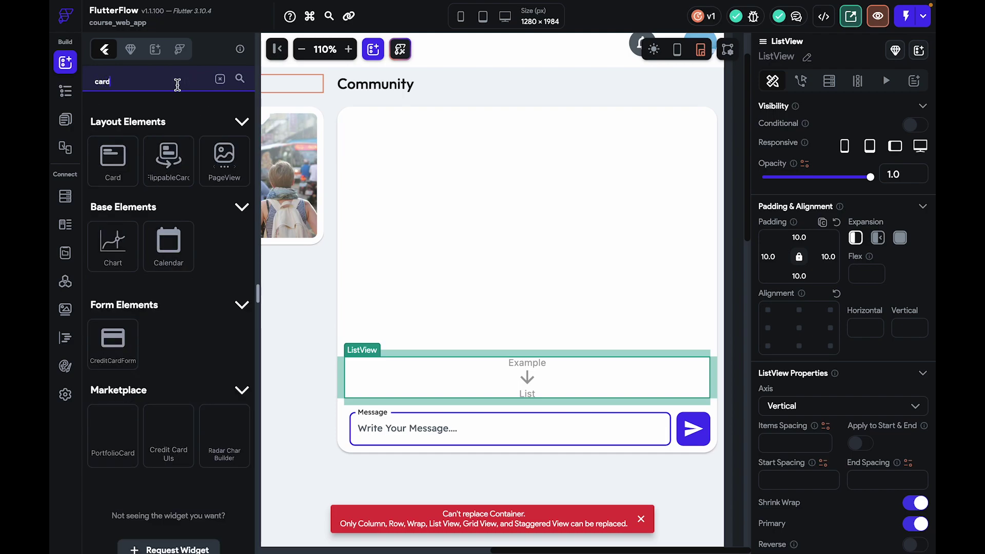
drag(113, 156, 500, 362)
key(ctrl+v)
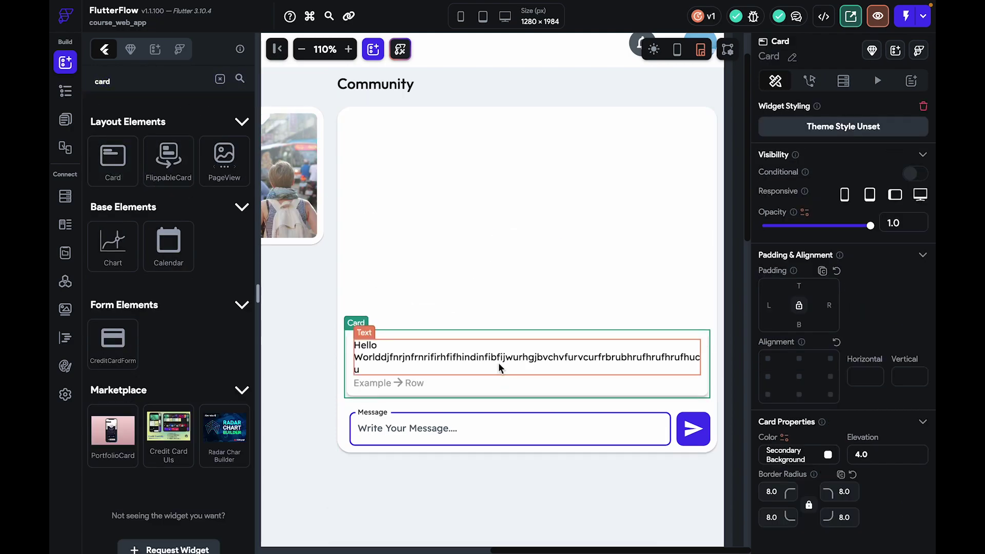
Repeat filler characters in the card's text to test how it wraps over several lines, and delete all filler, leaving Hello World
click(597, 354)
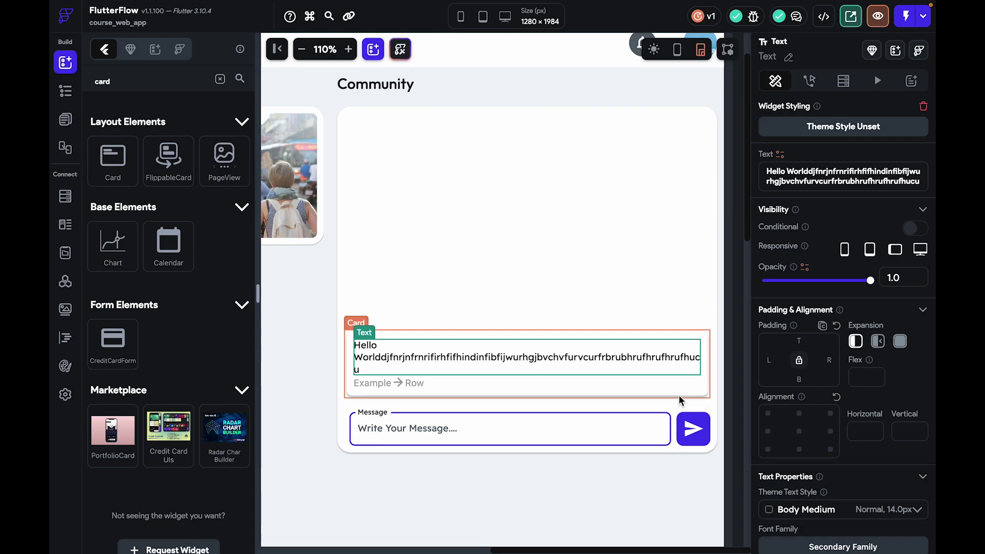
scroll(842, 171, down, 1)
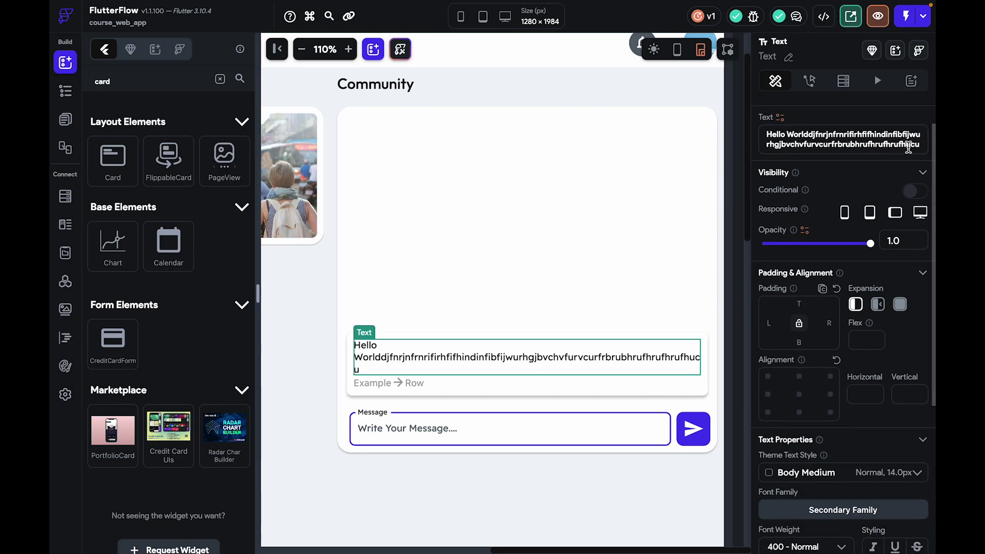
drag(920, 146, 837, 148)
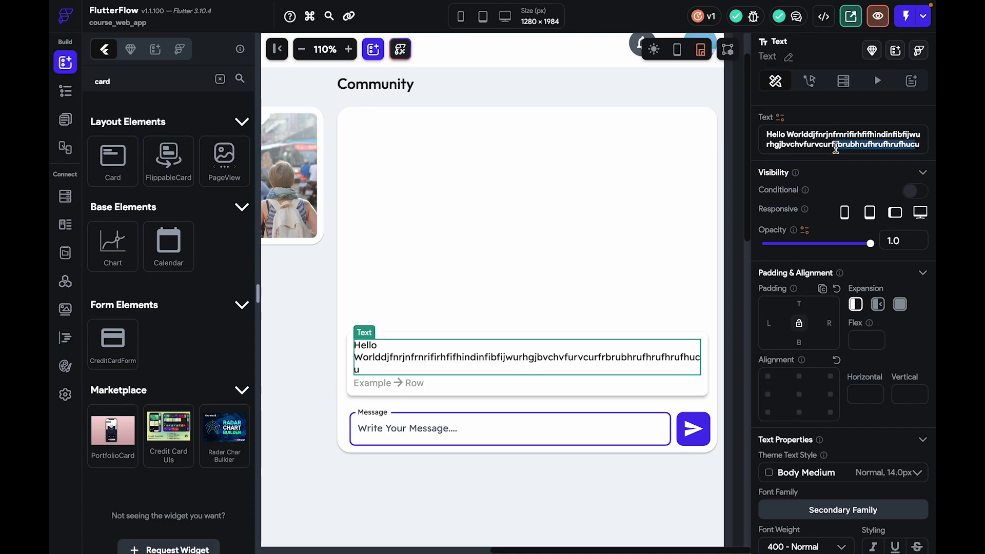
key(Right)
key(ctrl+v)
key(ctrl+v)
key(ctrl+v)
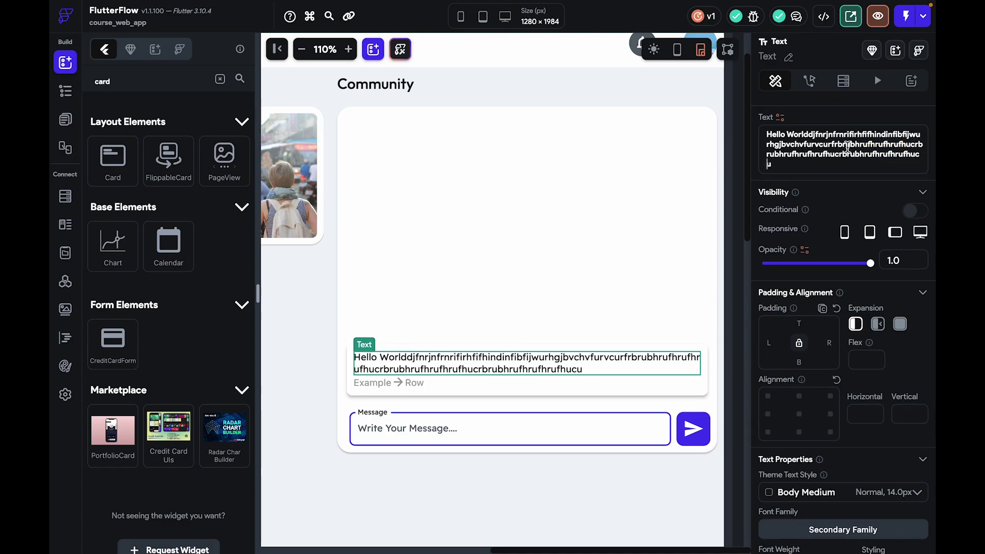
key(ctrl+v)
key(ctrl+v)
key(ctrl+v)
key(ctrl+v)
key(ctrl+v)
key(ctrl+v)
key(ctrl+v)
key(ctrl+v)
key(ctrl+v)
key(ctrl+v)
key(ctrl+v)
key(ctrl+v)
key(ctrl+v)
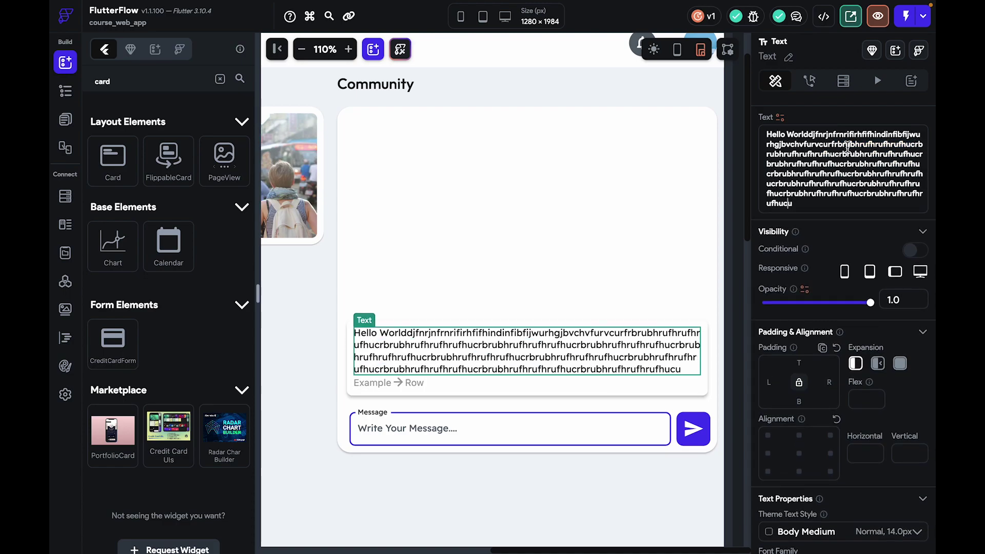
key(ctrl+v)
key(ctrl+v)
key(ctrl+v)
key(ctrl+v)
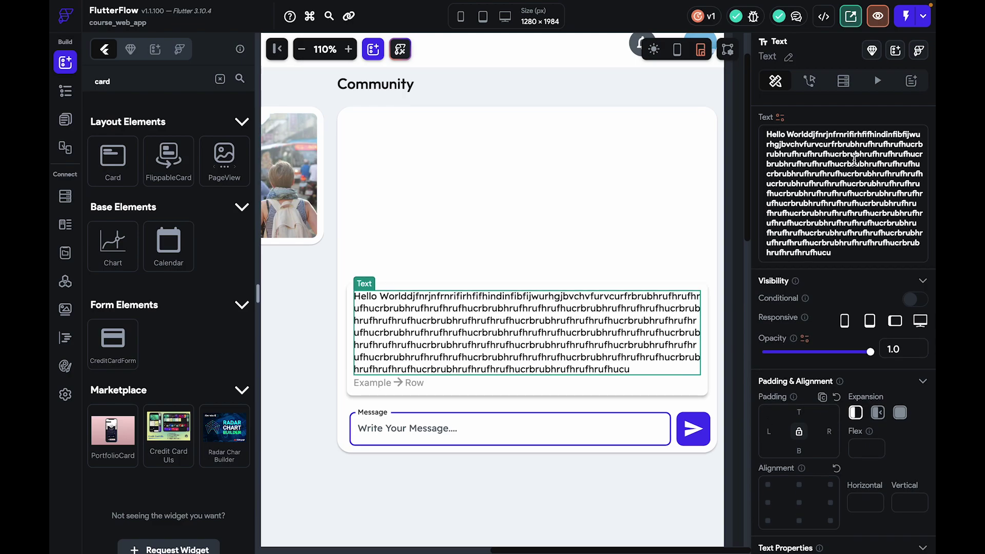
drag(809, 134, 840, 263)
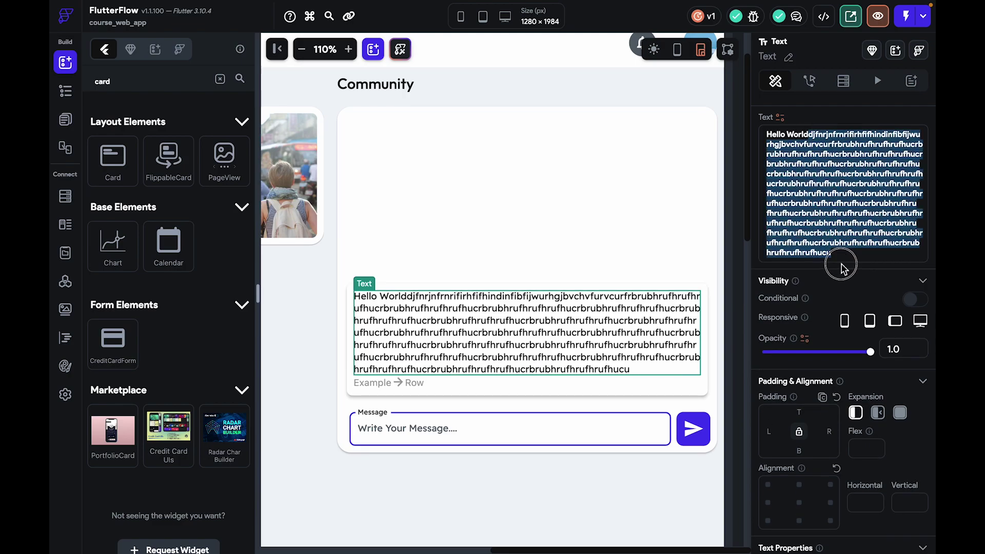
key(BackSpace)
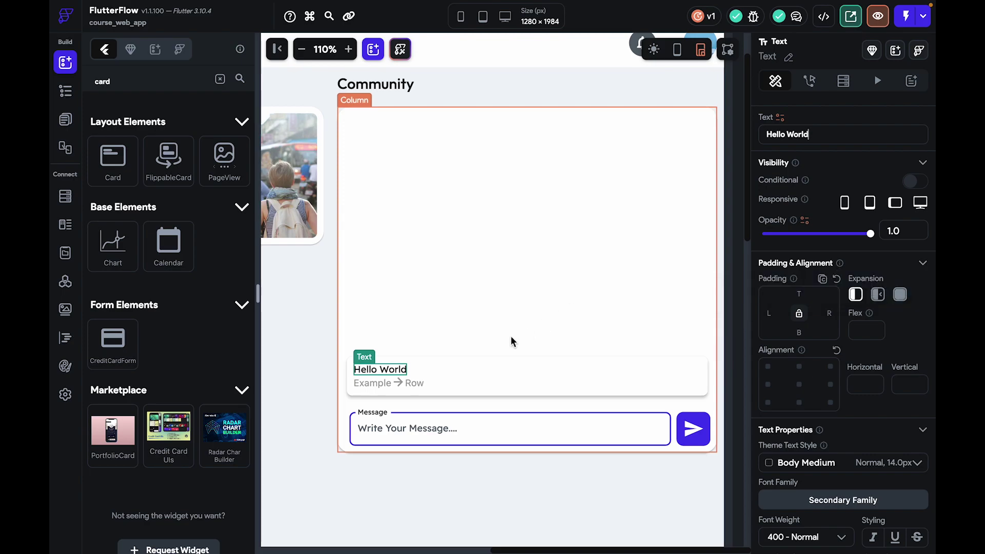
Set the bottom padding of the card's Hello World text to 10
click(522, 361)
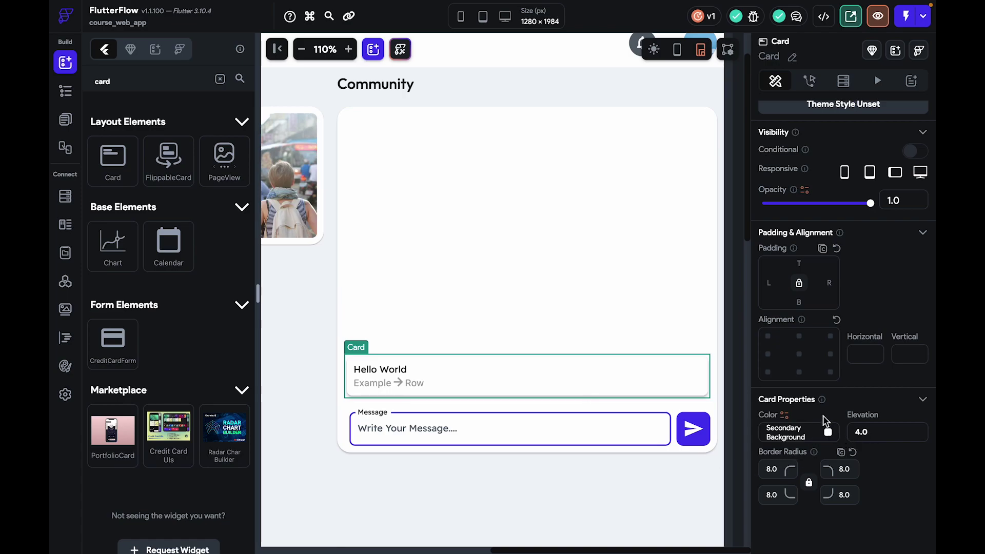
click(731, 398)
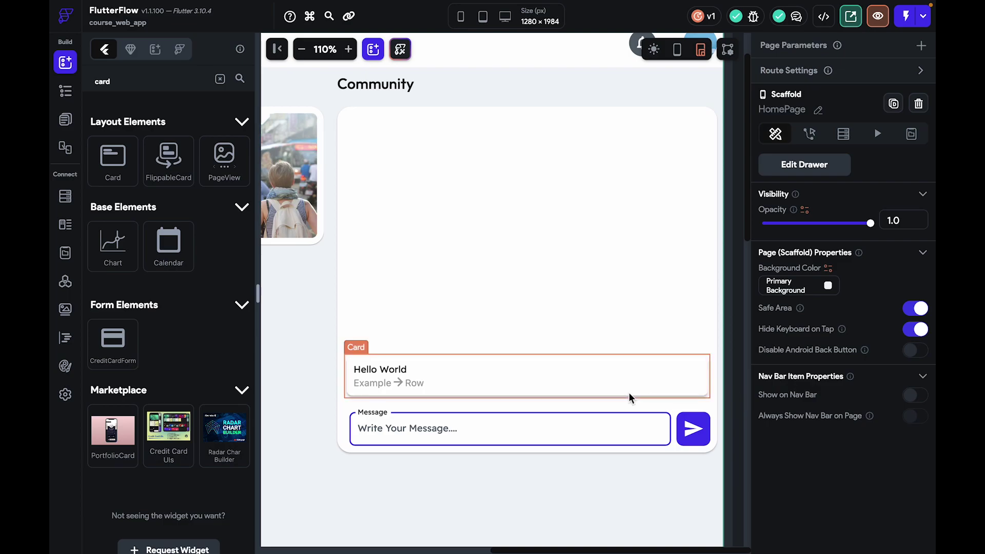
click(406, 371)
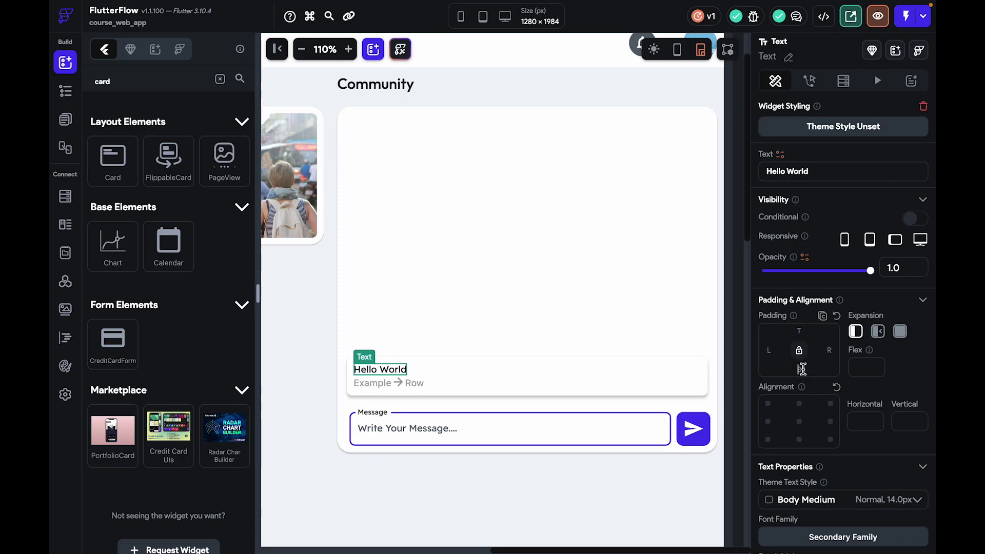
click(737, 382)
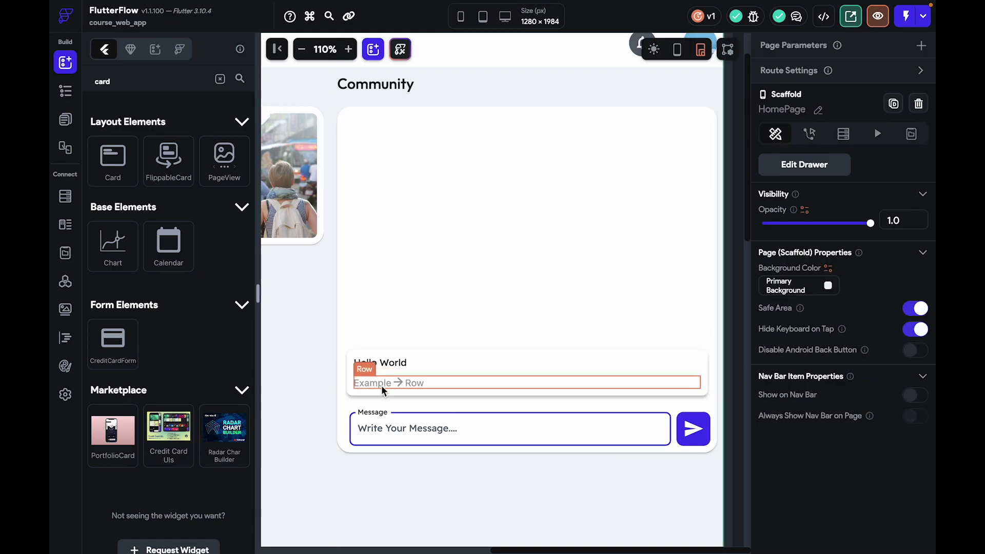
Set the card's message text to "Welocome to the community of flutter fusion. Get ready for the exciting courses that are coming in the way."
click(382, 365)
triple_click(821, 173)
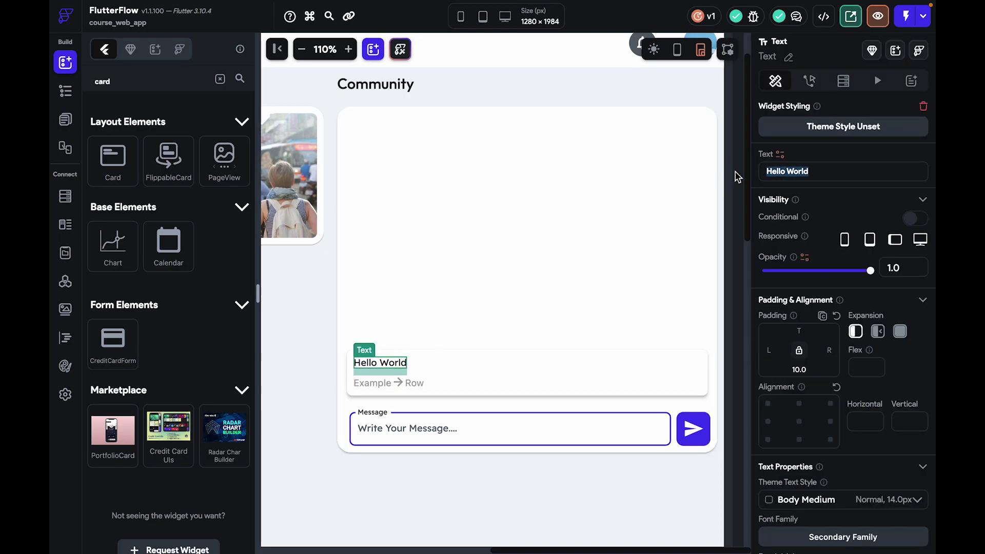
text(Welocm)
key(BackSpace)
text(ome to tth)
key(BackSpace)
text(he co)
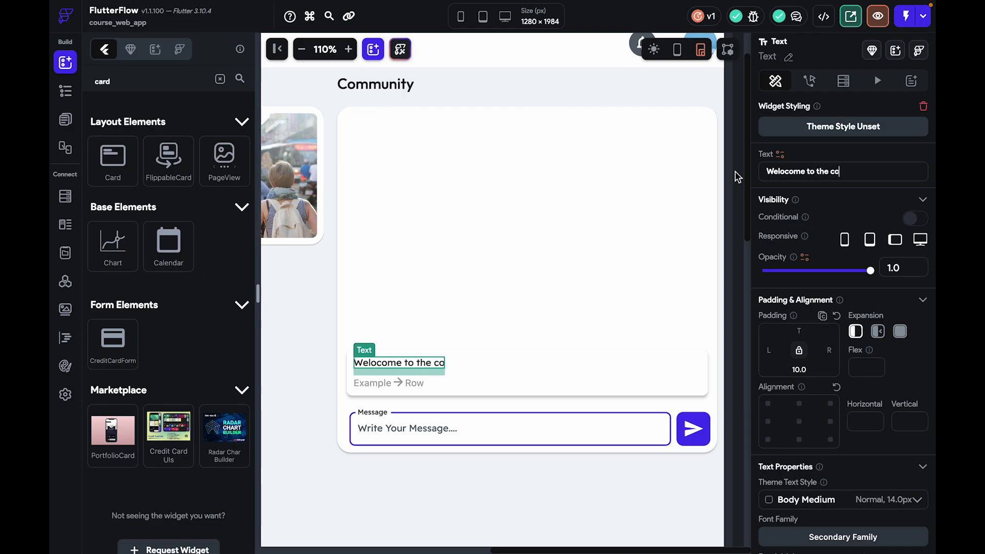
text(mmunity of flut)
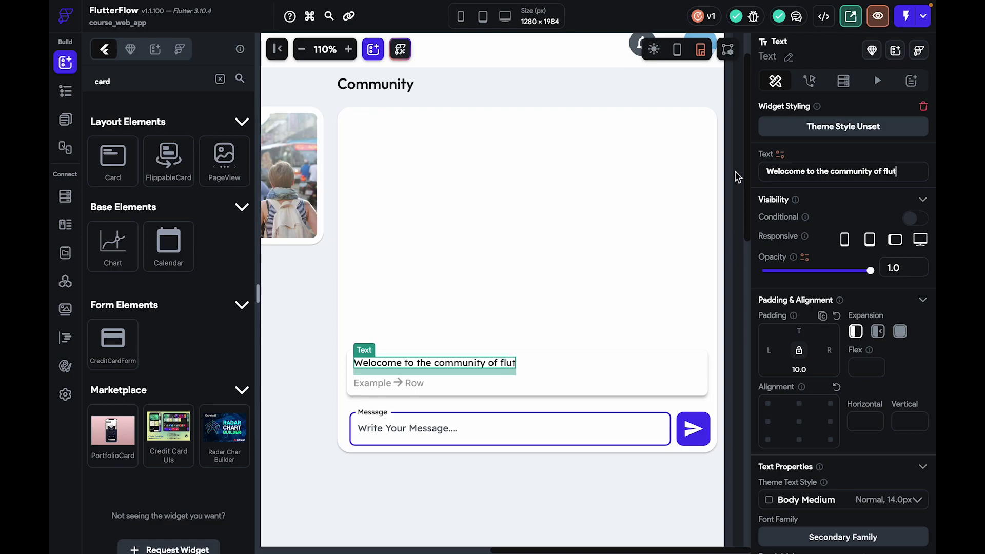
text(ter fus)
key(BackSpace)
text(sion,)
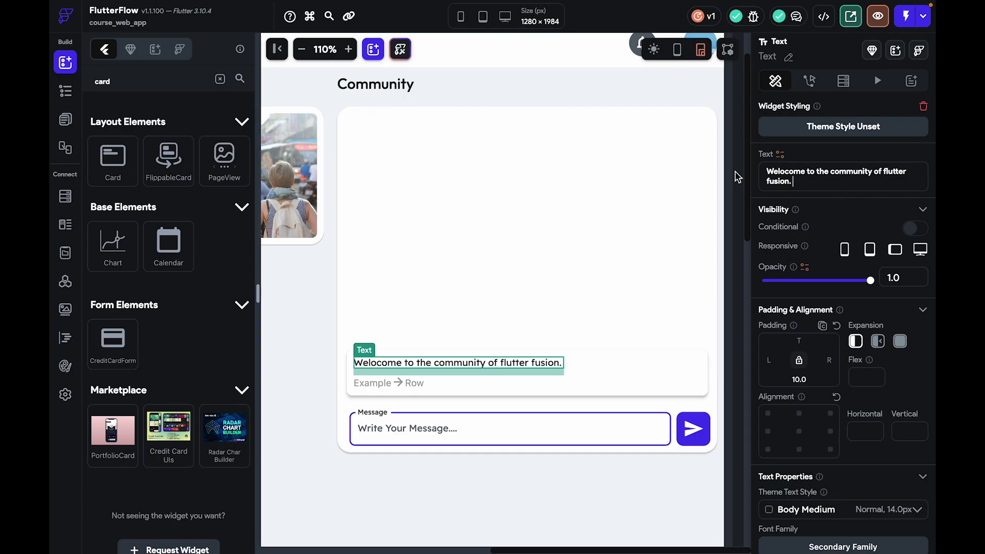
text( Get ready)
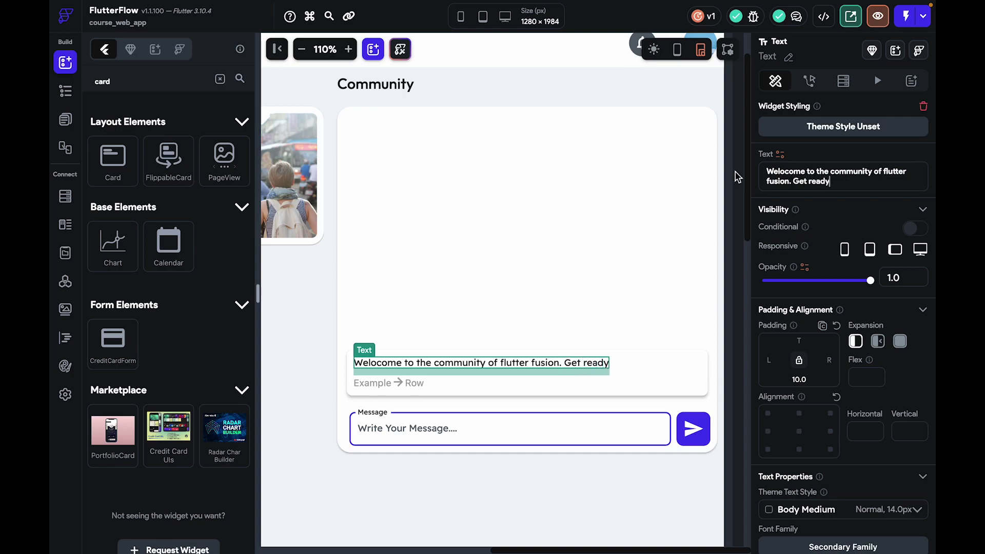
text( for the xci)
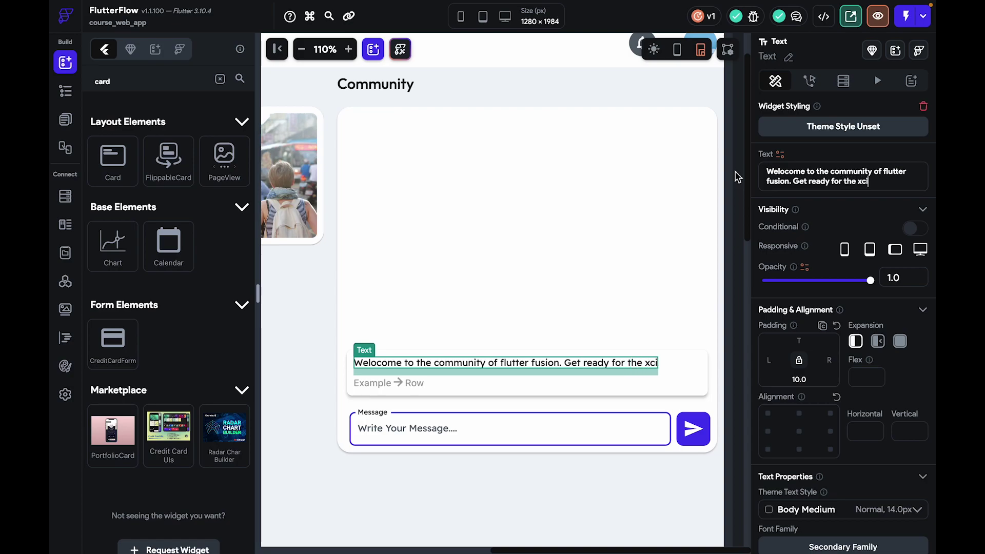
key(BackSpace)
key(BackSpace)
key(BackSpace)
key(BackSpace)
text(exciting)
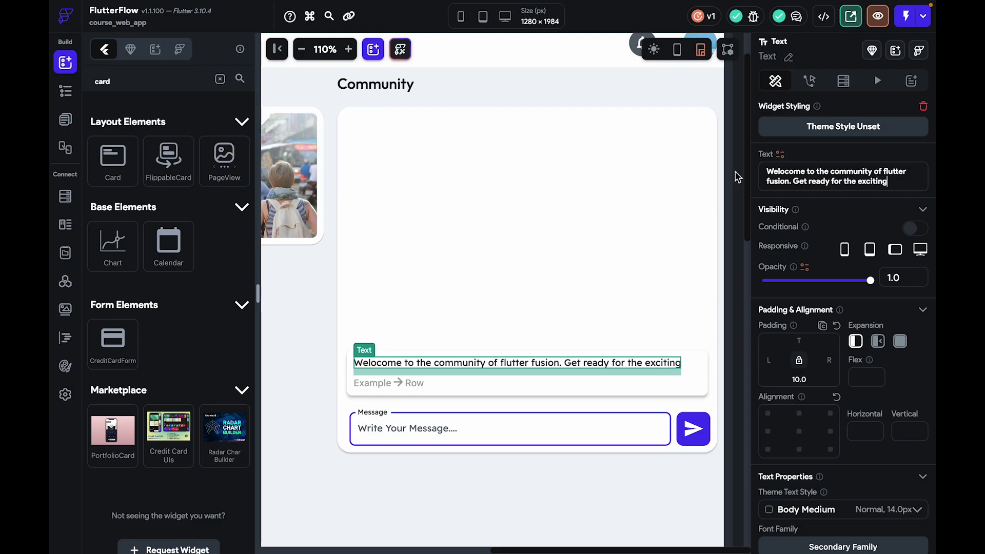
text( courses that are coming in th)
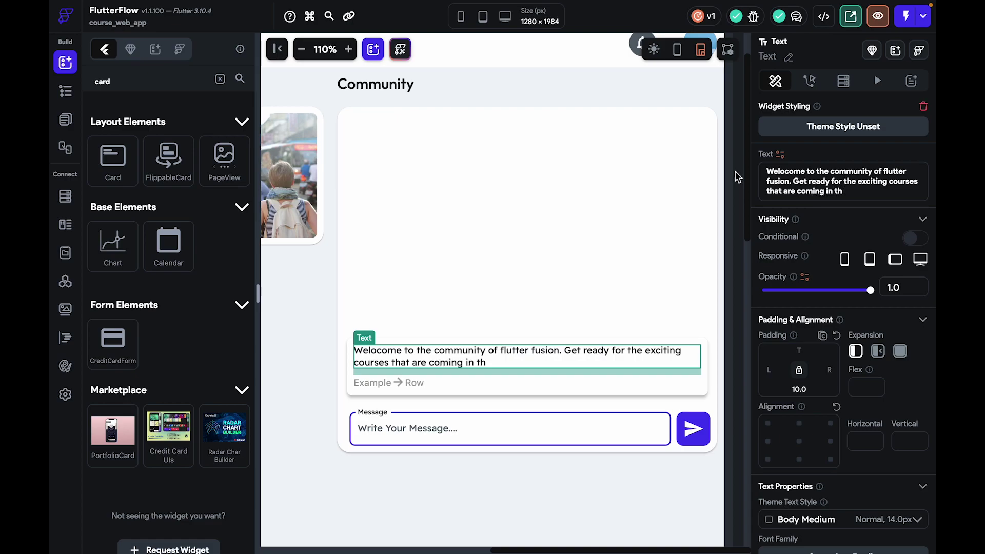
text(e way.)
Find the Wrap widget and place it inside the Row below the card's message text
click(532, 389)
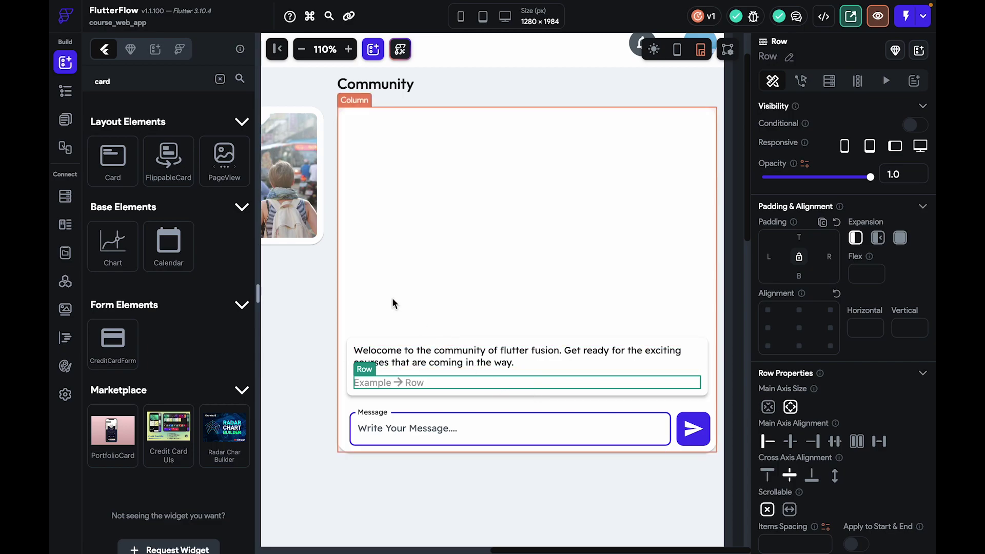
click(220, 79)
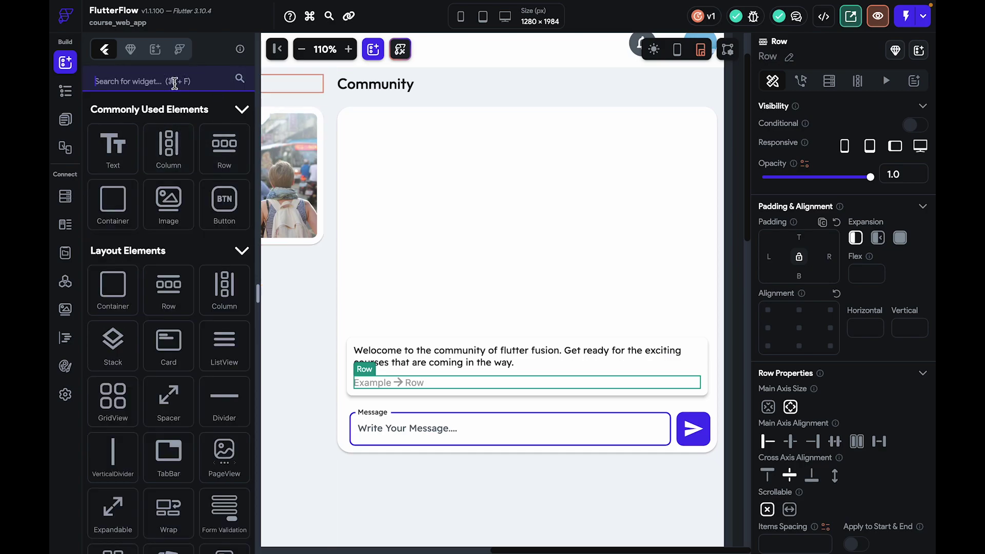
text(w)
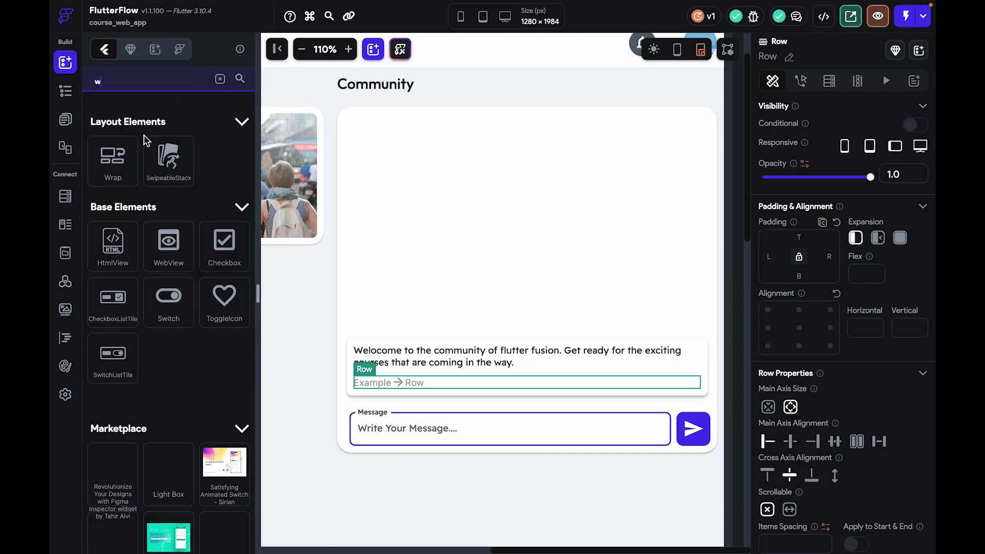
text(arp)
drag(122, 182, 422, 380)
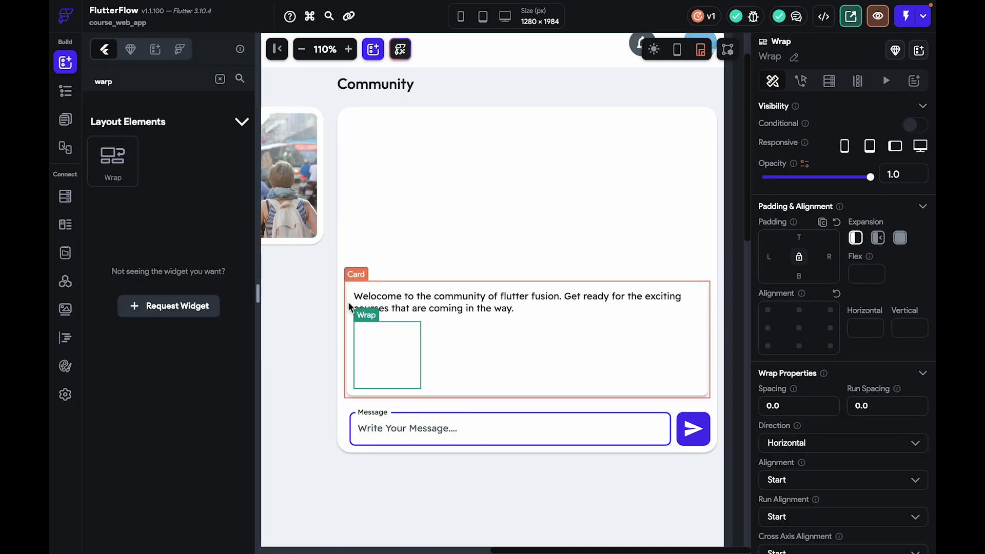
Find the Text widget and place one inside the Wrap below the message
click(219, 78)
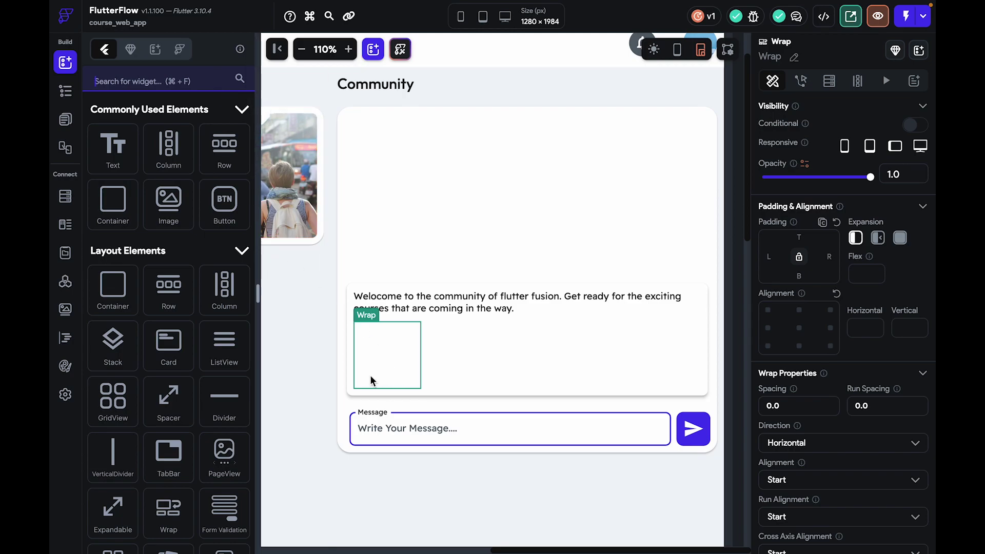
click(211, 79)
text(t)
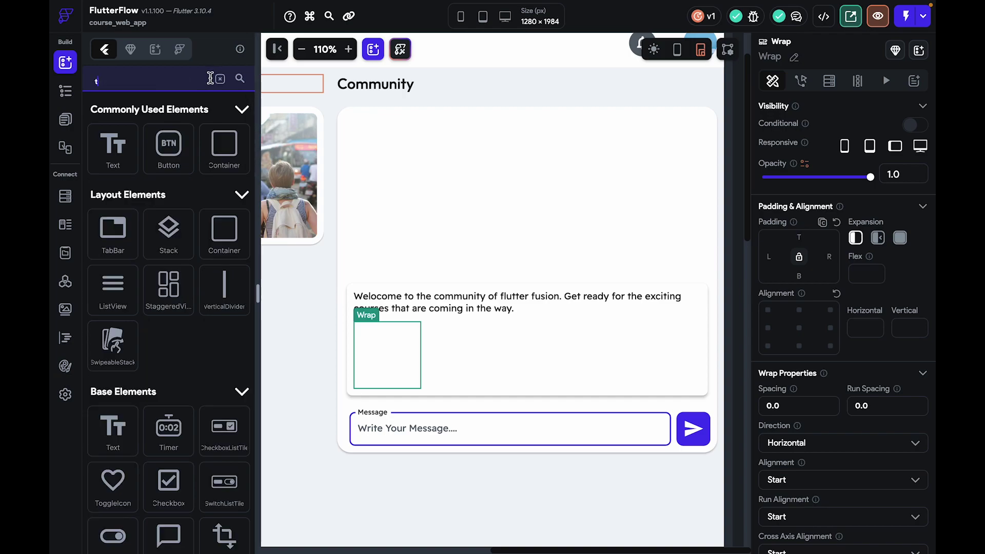
text(ext)
drag(131, 158, 402, 386)
Set the right padding of the new Hello World text in the Wrap to 10
right_click(394, 383)
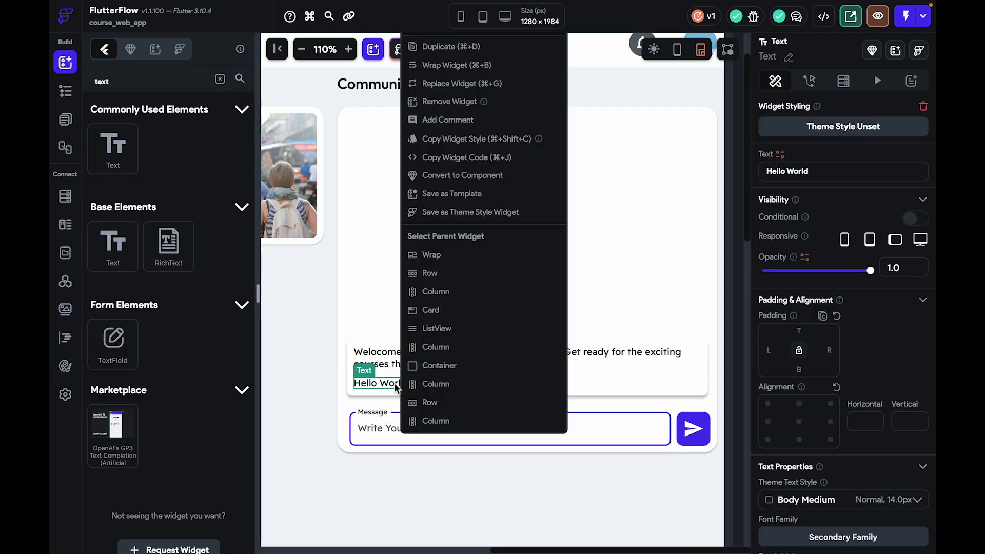
click(384, 388)
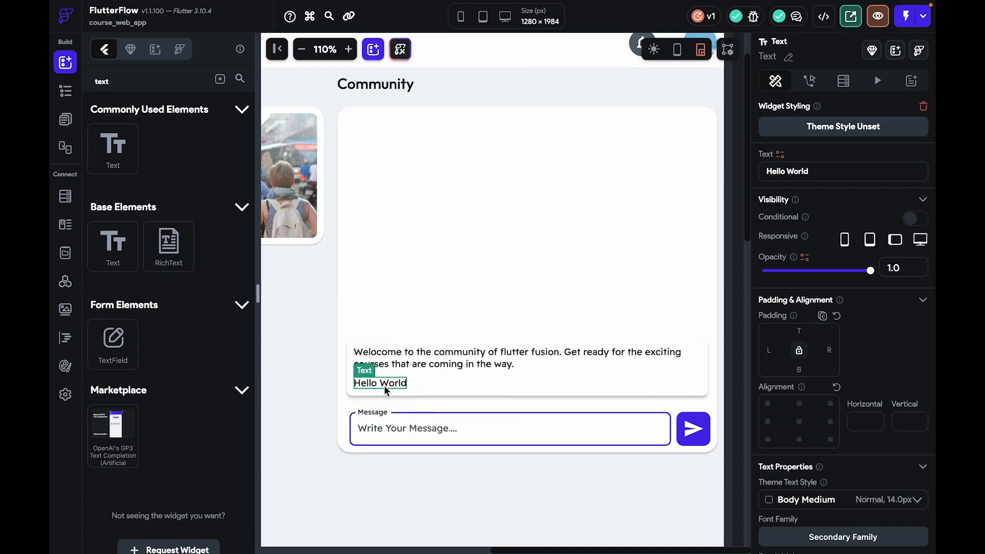
click(832, 349)
text(10)
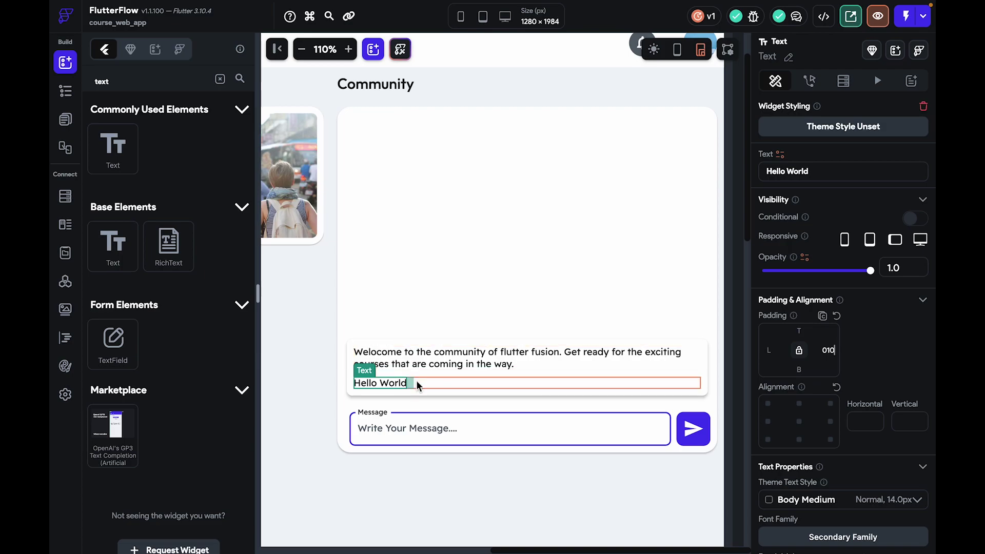
Find the Icon widget and place one inside the Wrap beside the Hello World text
click(414, 385)
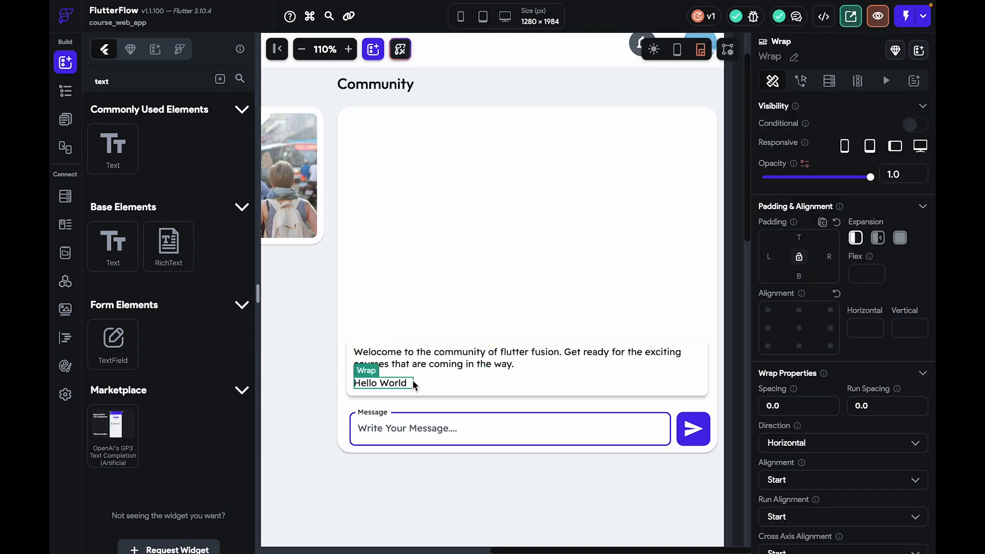
click(222, 80)
text(icon)
drag(113, 173, 408, 383)
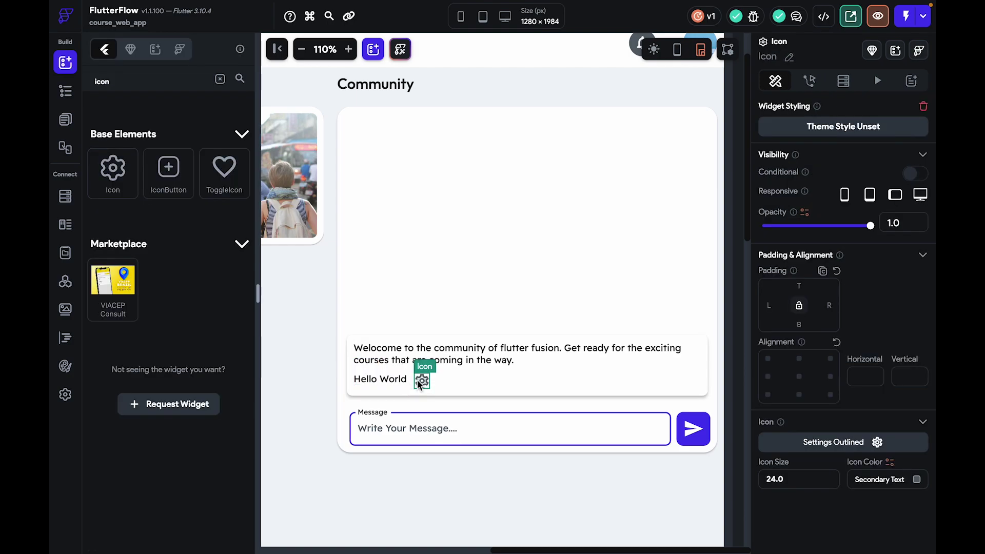
Set the cross axis alignment of the Wrap holding the text and icon to Center
scroll(886, 488, down, 5)
click(882, 418)
click(835, 448)
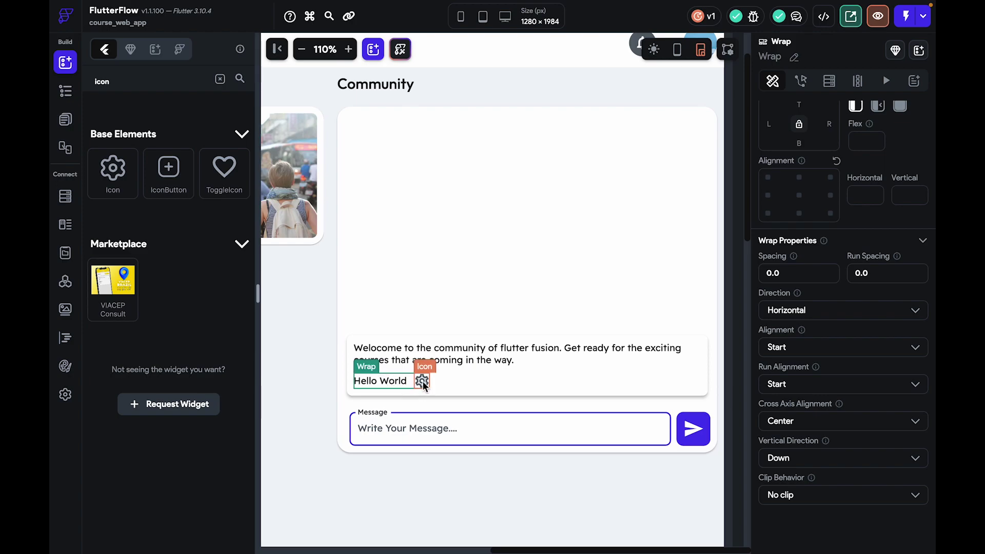
Find a time icon and change the settings icon in the Wrap to Access Time Filled
click(421, 381)
click(839, 442)
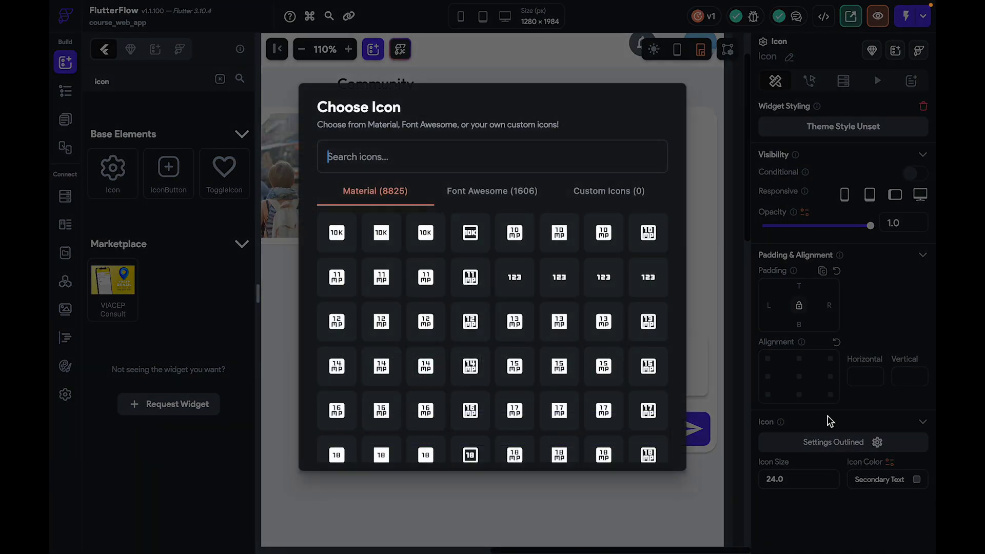
text(cl)
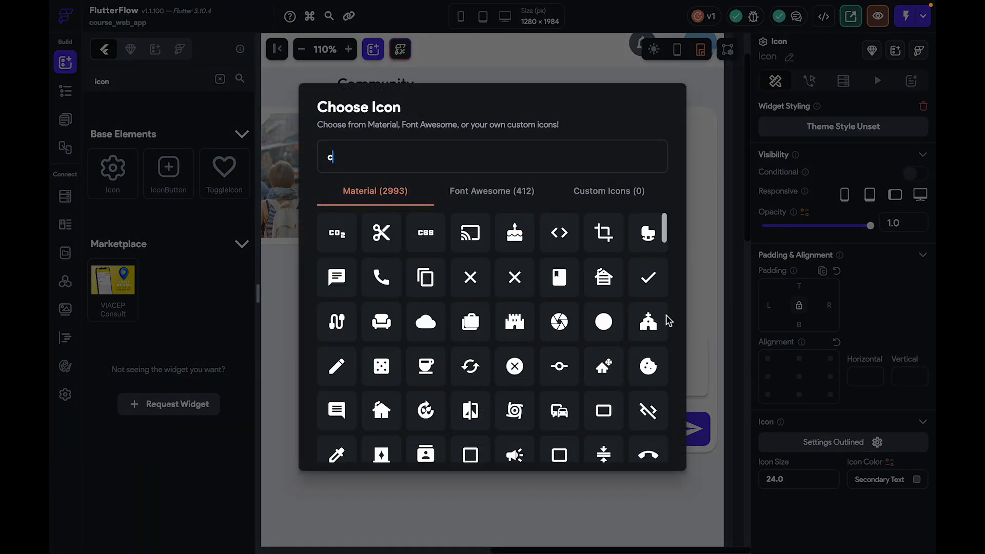
key(BackSpace)
key(BackSpace)
text(time)
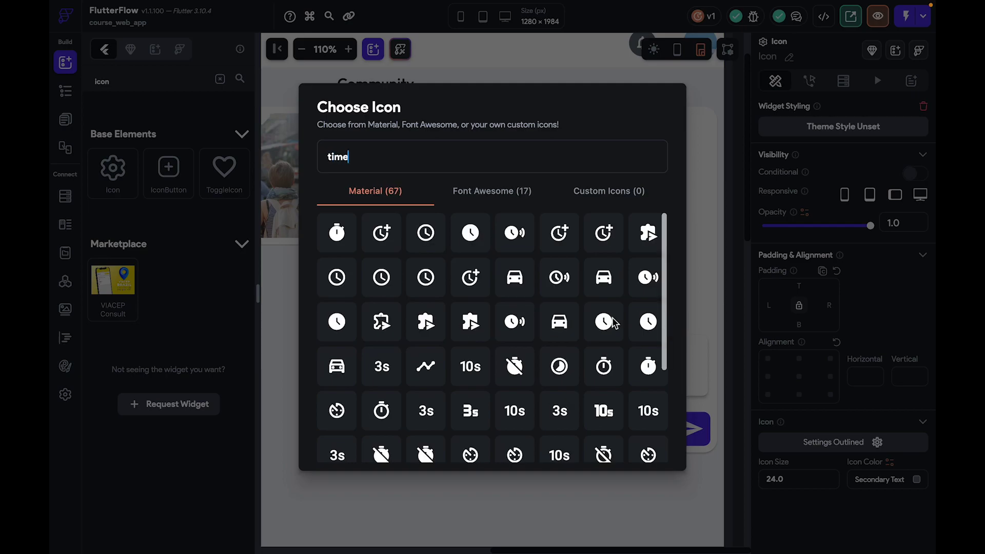
click(453, 229)
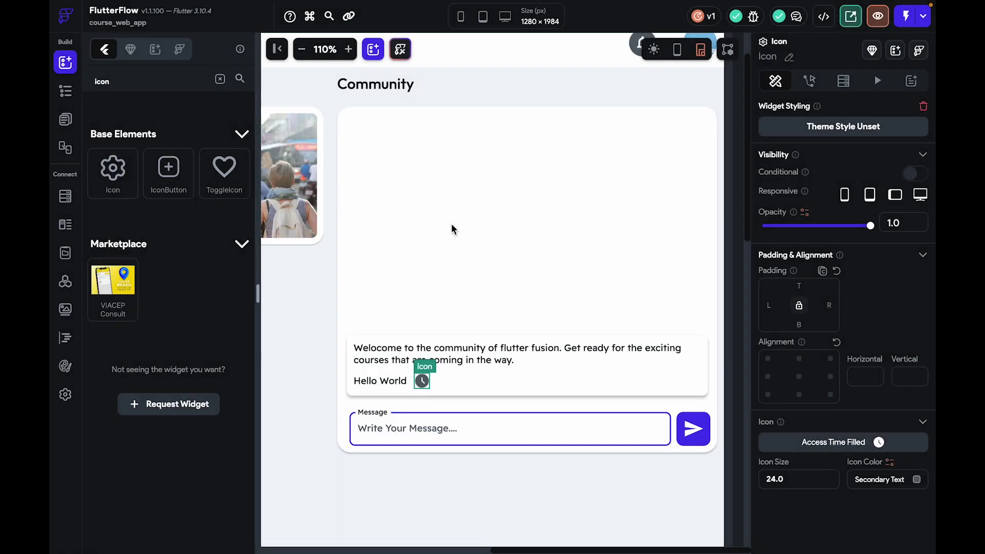
Replace the Hello World text beside the clock icon with "24 August 2023"
click(385, 380)
triple_click(818, 170)
text(24 A)
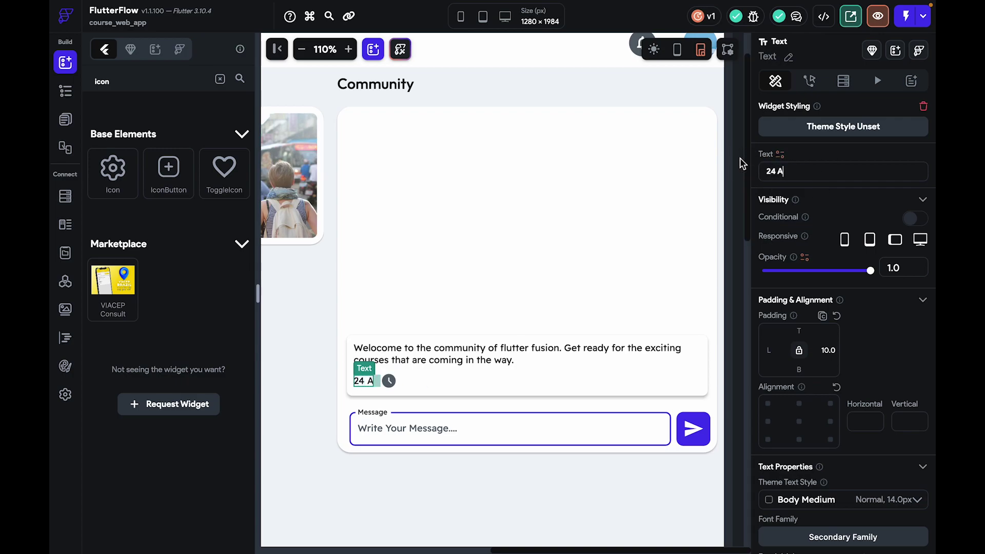
text(ugust )
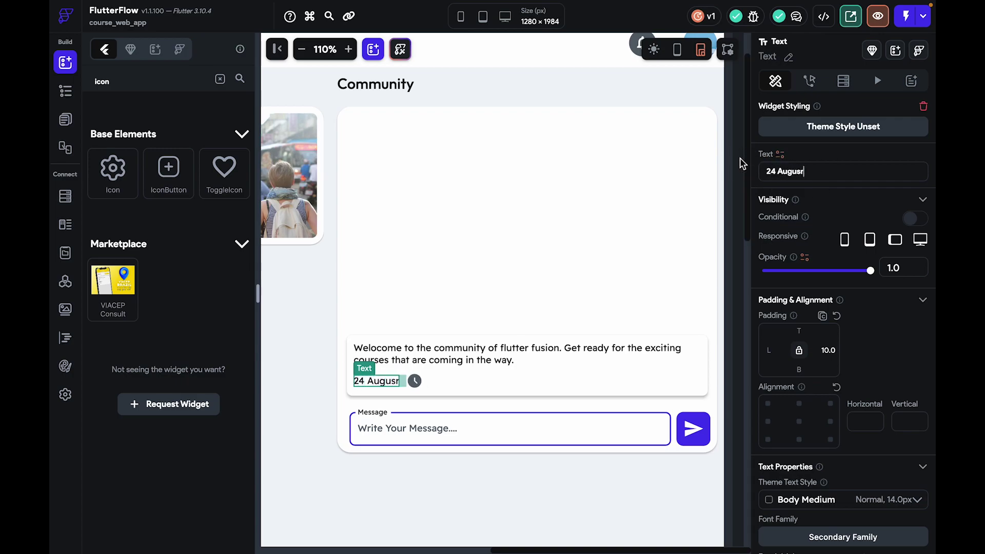
text(2023)
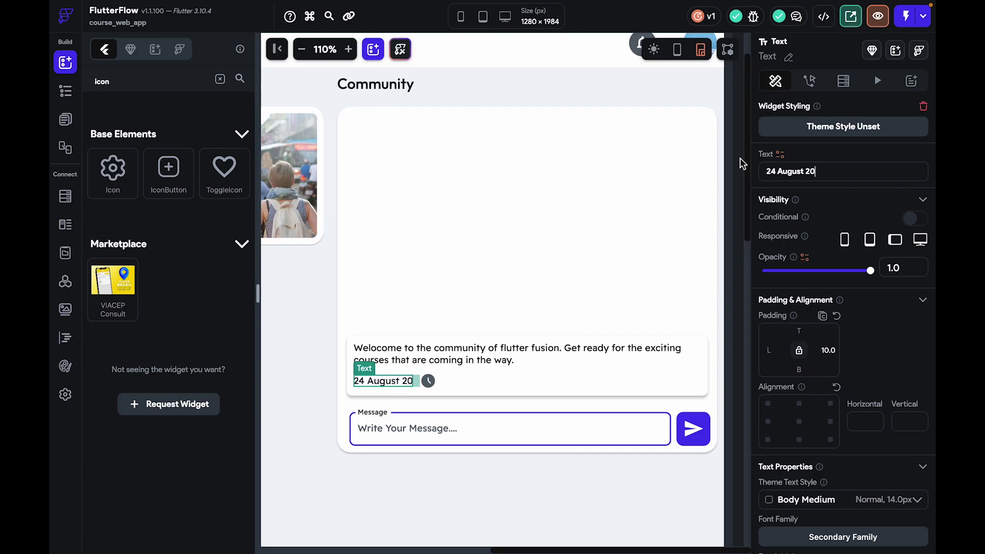
click(607, 221)
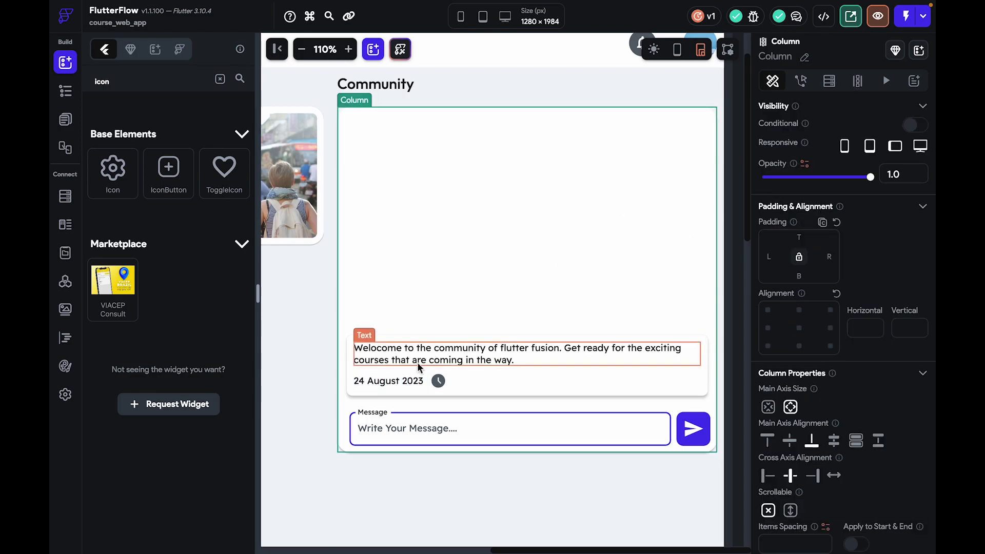
Set the text color of the date below the message to the Error theme color
click(413, 380)
scroll(813, 483, down, 4)
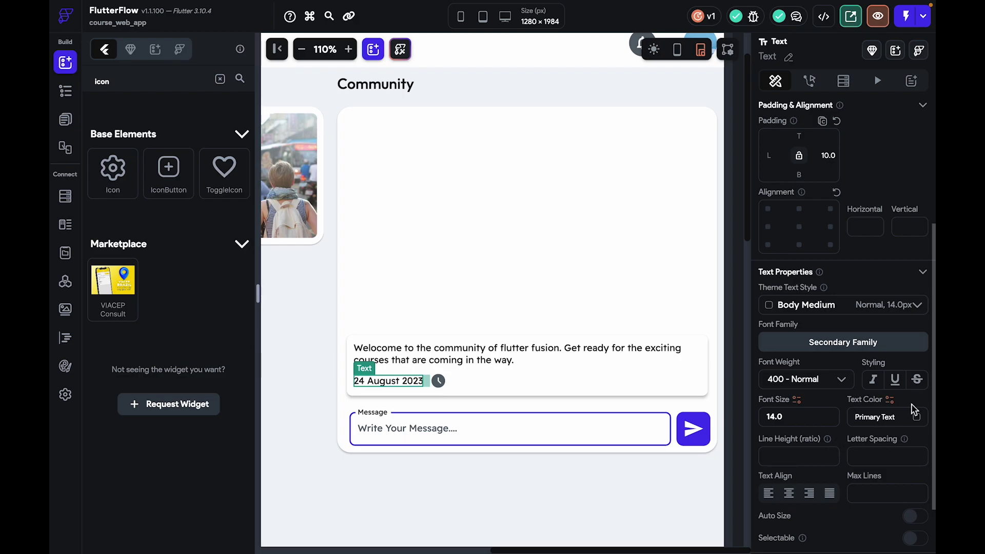
click(916, 416)
click(489, 356)
click(479, 457)
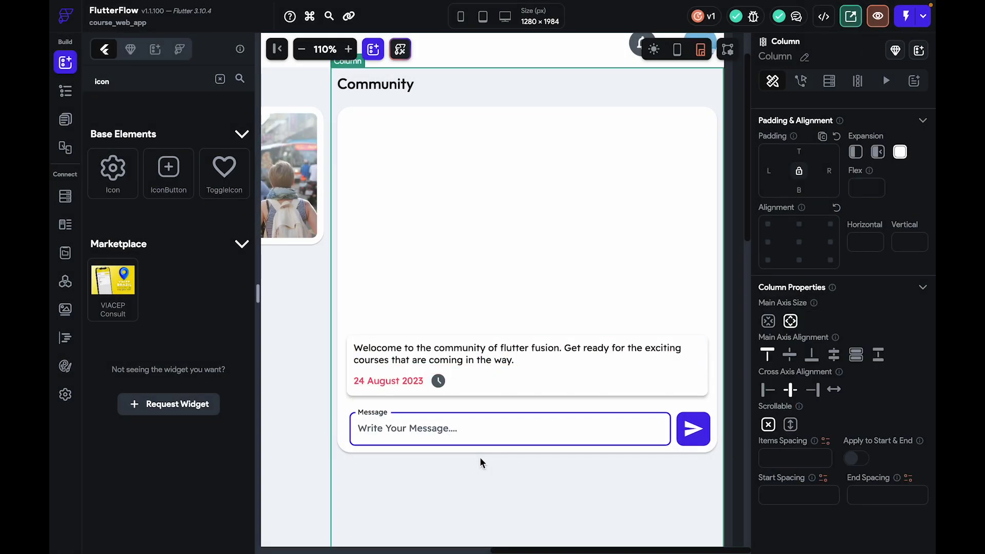
Set the clock icon's color to the Error theme color
click(439, 382)
click(925, 488)
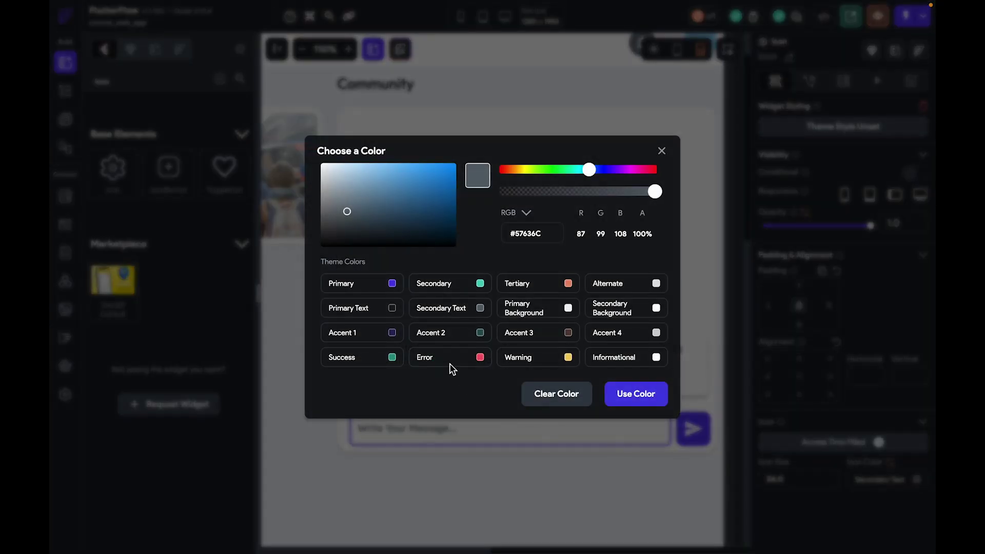
click(450, 363)
click(469, 509)
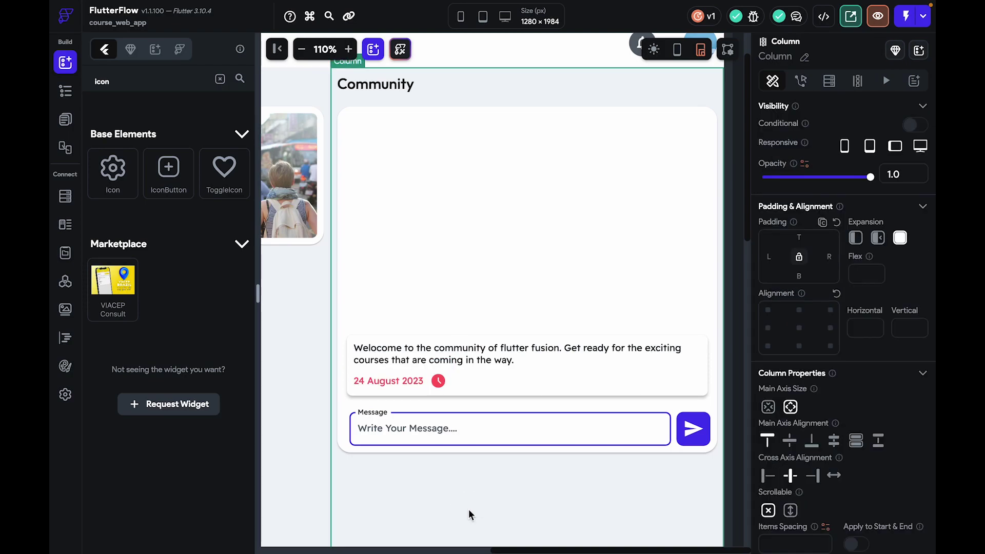
Reduce the date text's font size to 12
click(423, 382)
click(415, 380)
scroll(872, 502, down, 3)
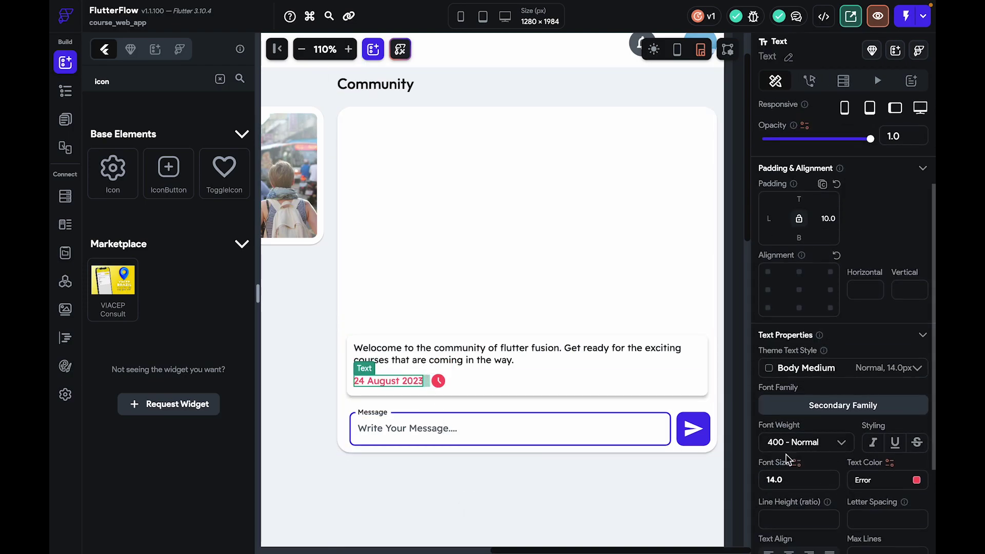
text(2)
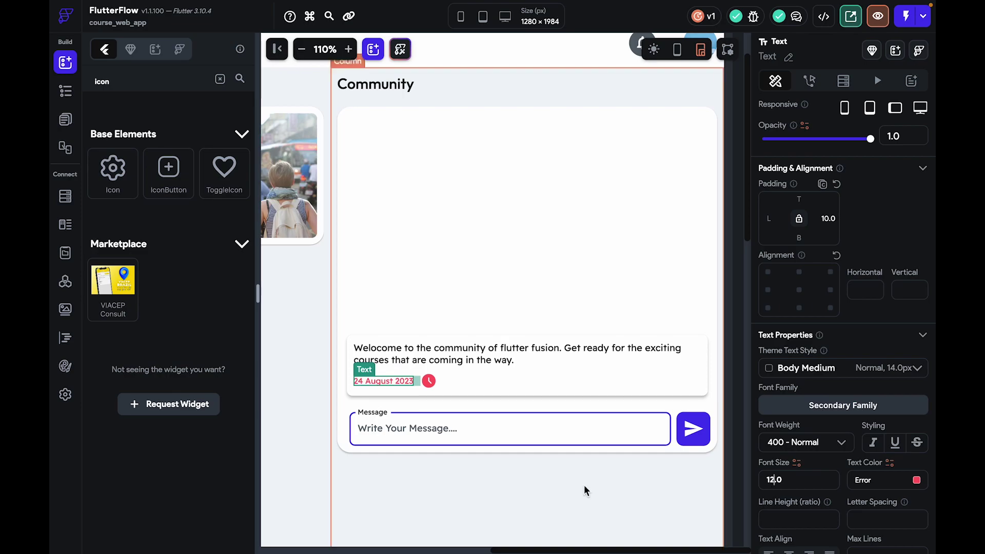
Set the size of the clock icon beside the date to 20
click(302, 49)
click(302, 50)
click(302, 49)
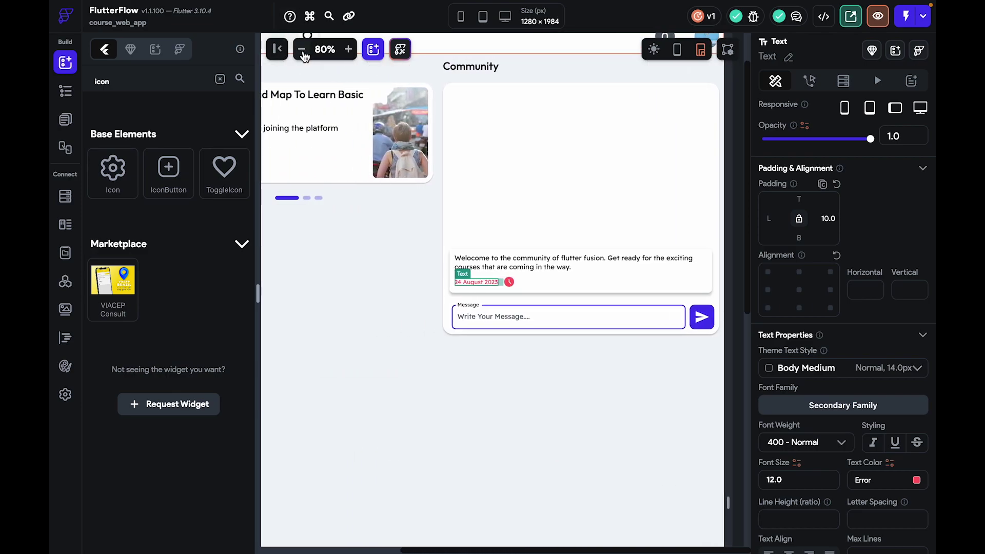
scroll(362, 123, left, 1)
click(349, 49)
scroll(511, 221, right, 3)
click(486, 318)
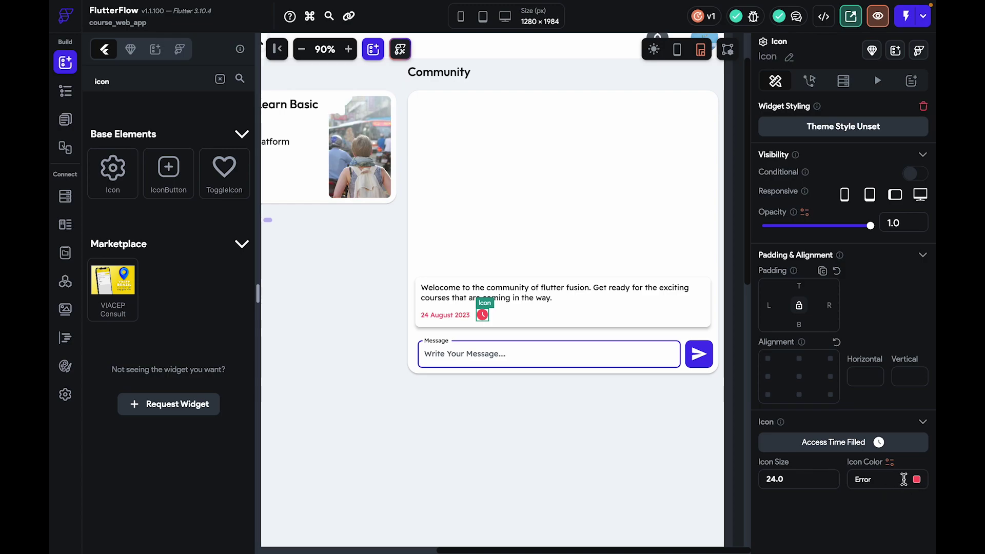
click(775, 480)
click(632, 451)
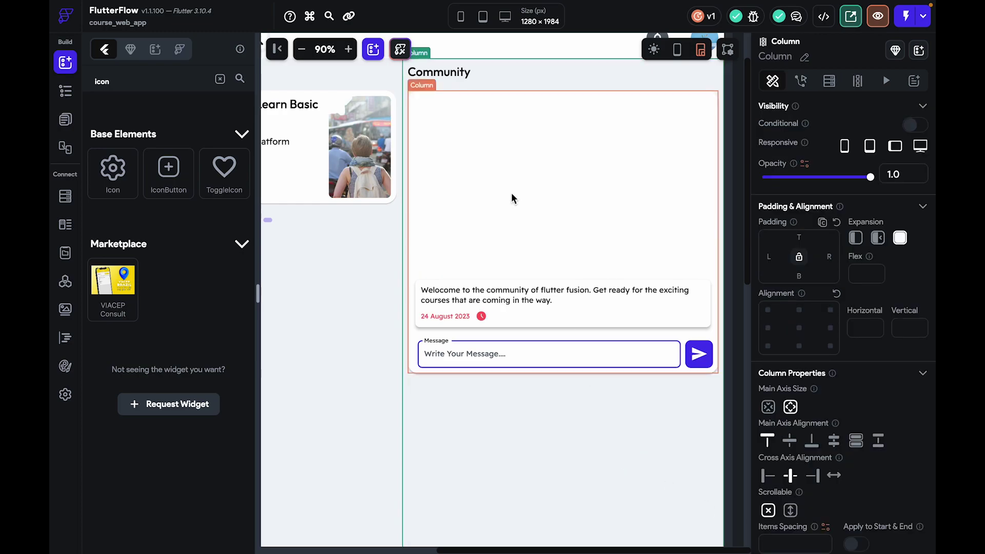
Duplicate the Wrap with the date and clock icon, and set the Row's main axis alignment to Space Between
click(348, 49)
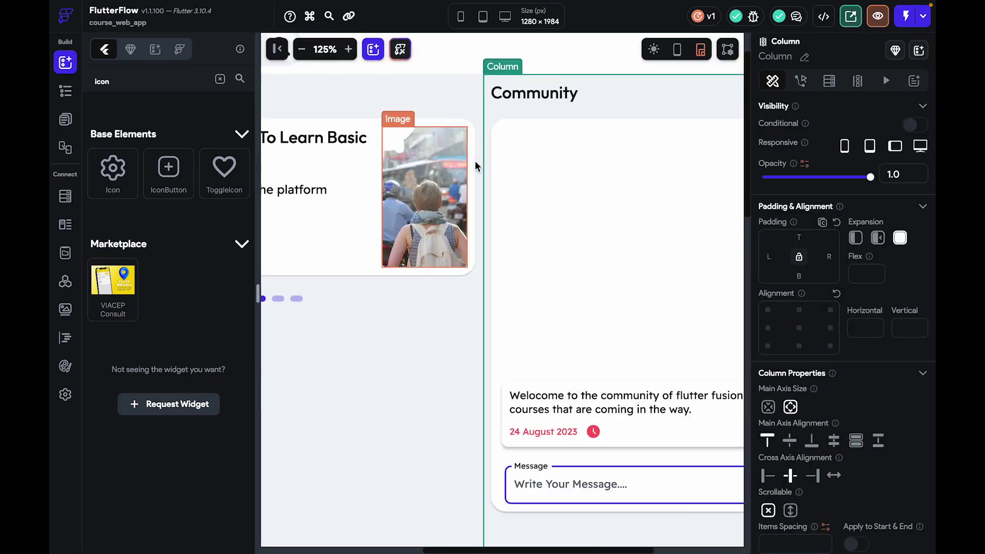
scroll(476, 166, right, 5)
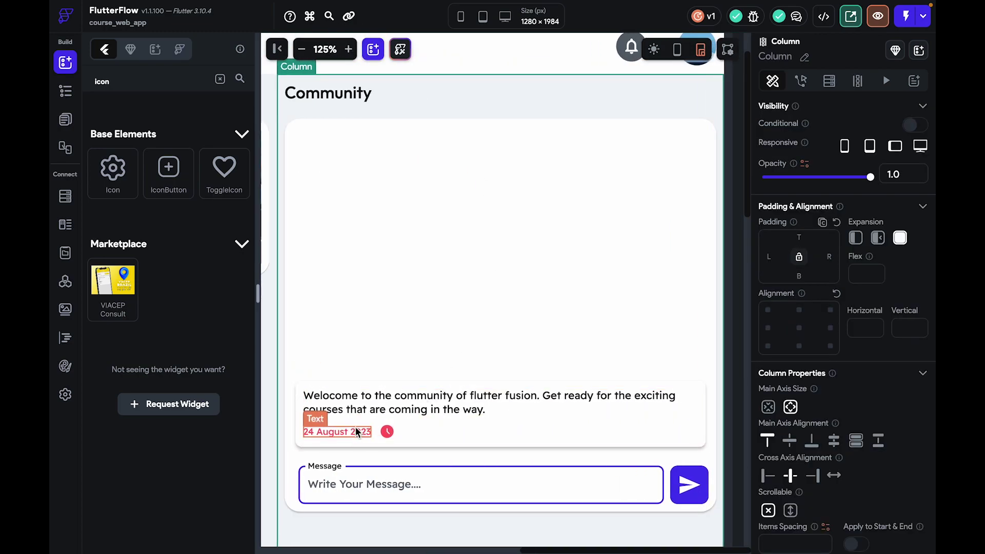
click(378, 433)
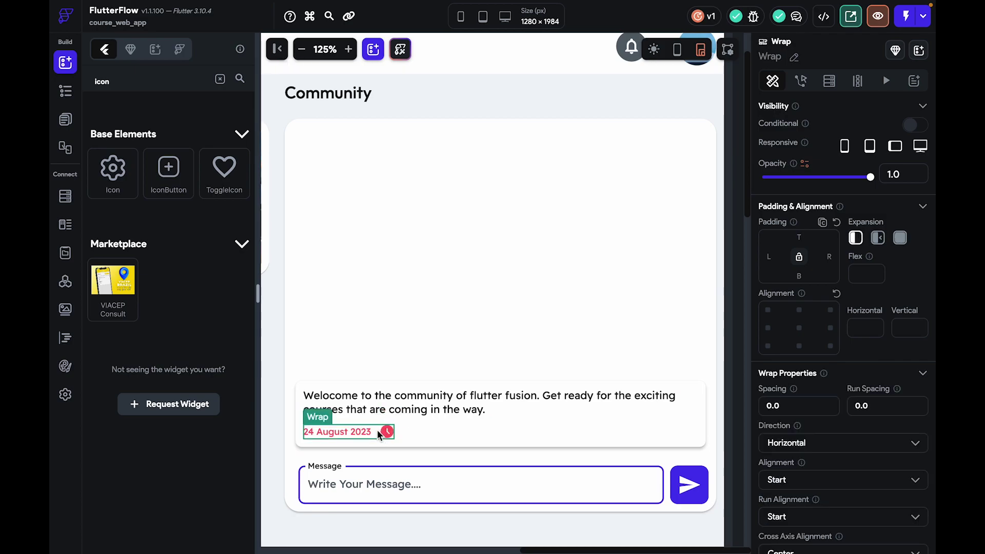
key(ctrl+d)
click(497, 429)
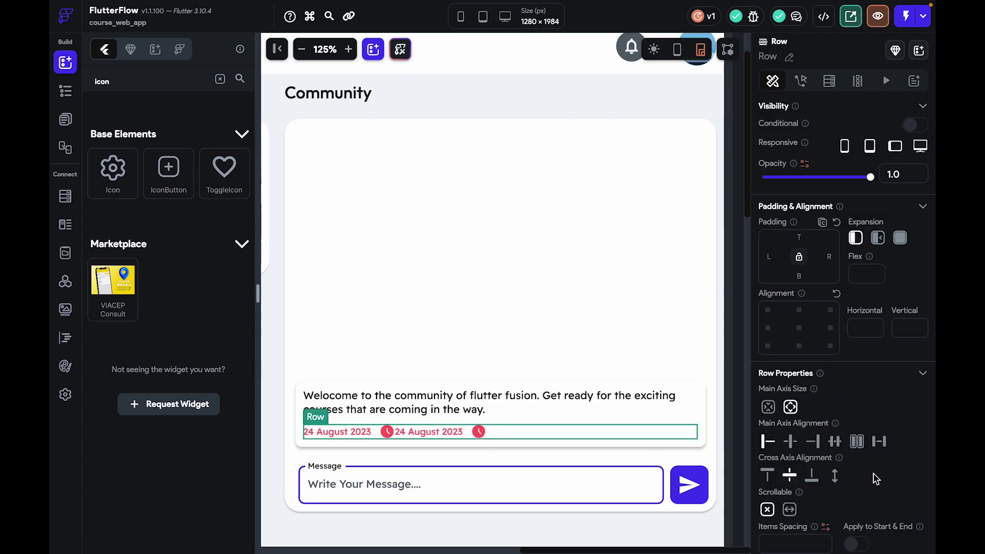
click(886, 447)
Find a like icon and change the duplicated Wrap's clock icon to the filled Favorite heart
click(672, 428)
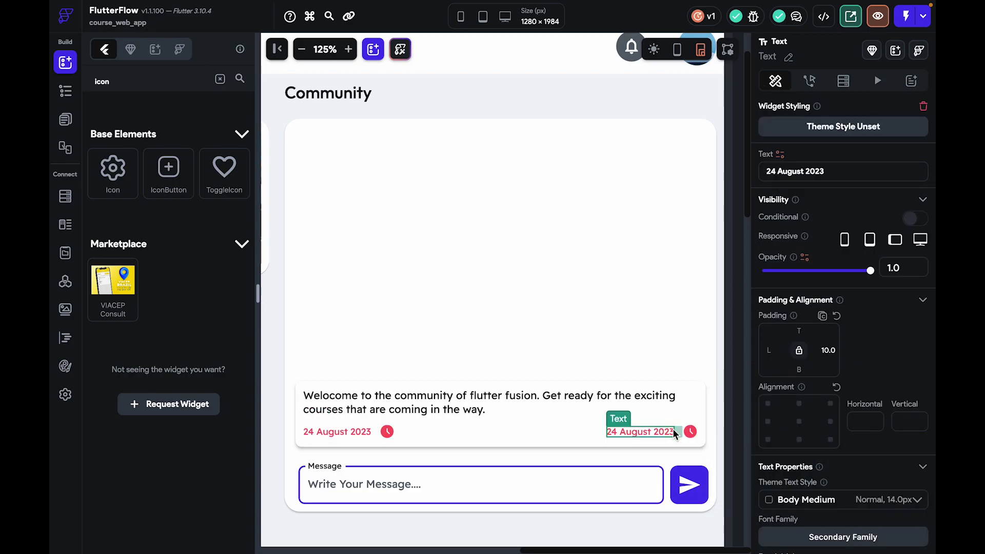
click(693, 434)
click(837, 442)
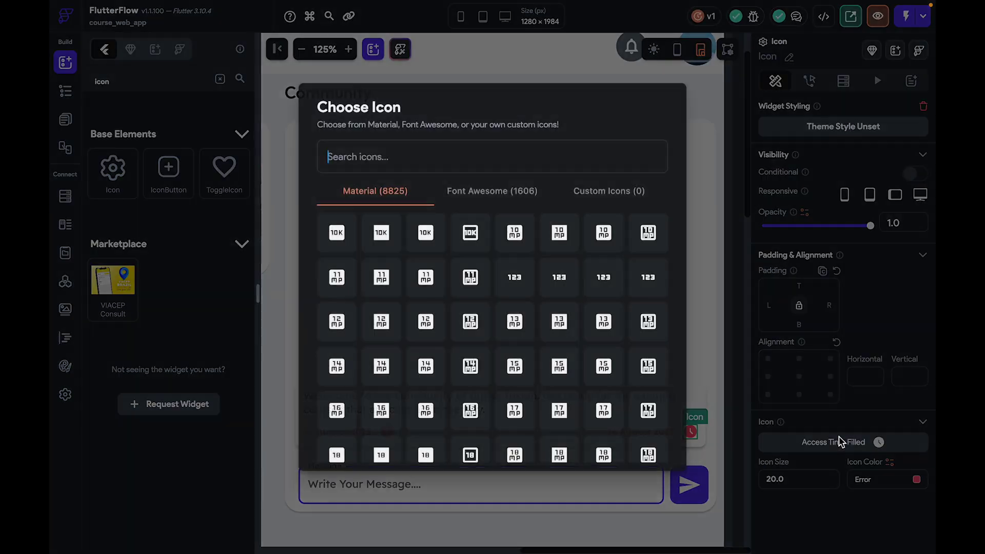
text(like)
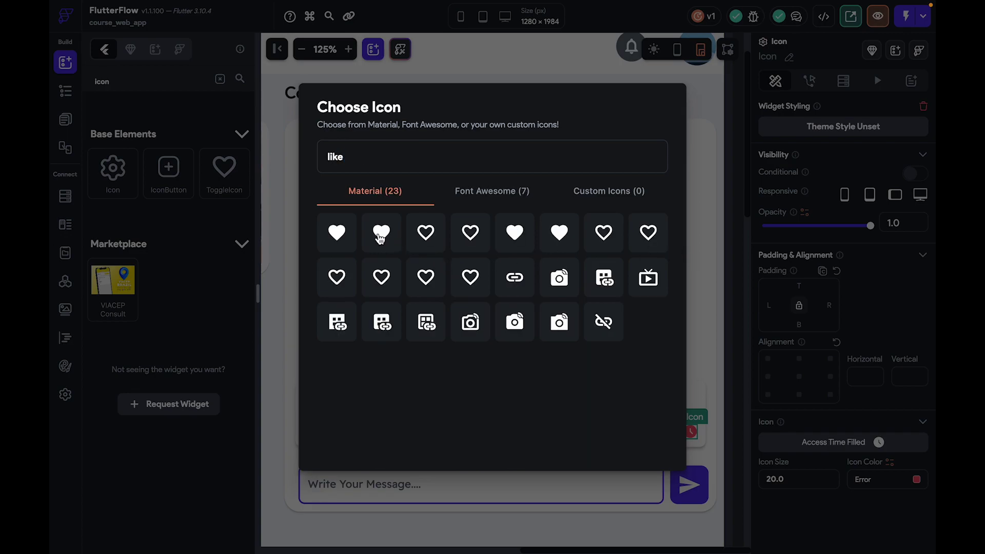
click(385, 241)
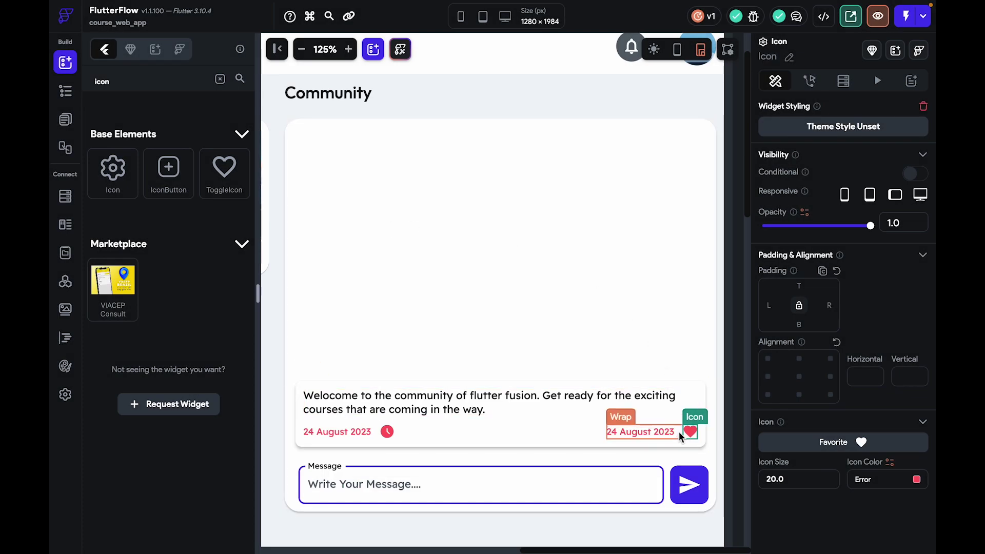
Replace the date text beside the heart icon with "1"
click(655, 432)
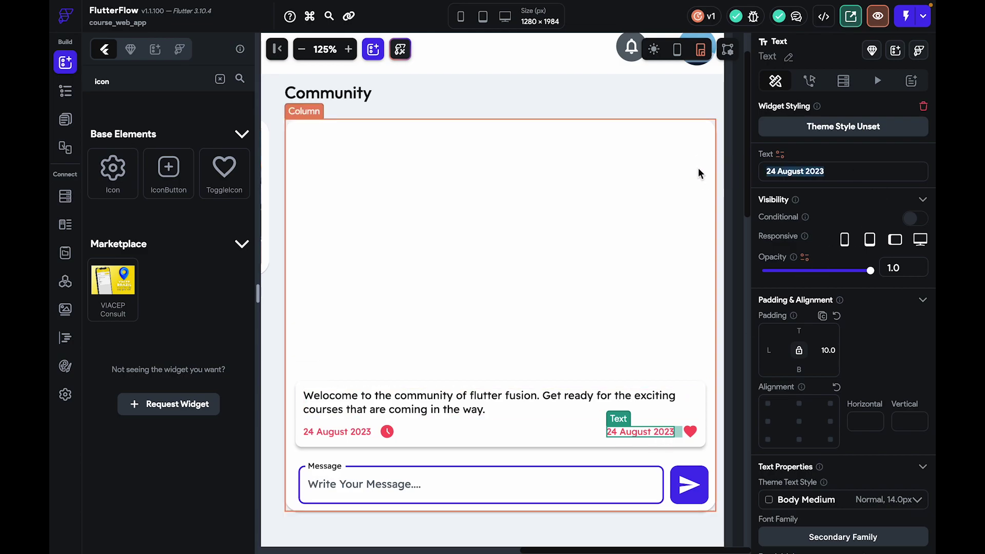
key(ctrl+a)
key(BackSpace)
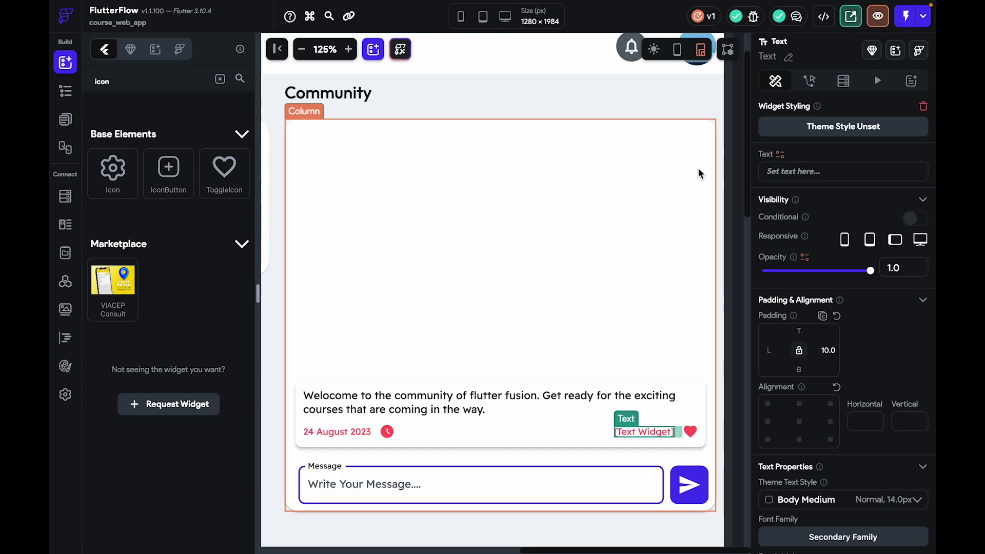
text(1)
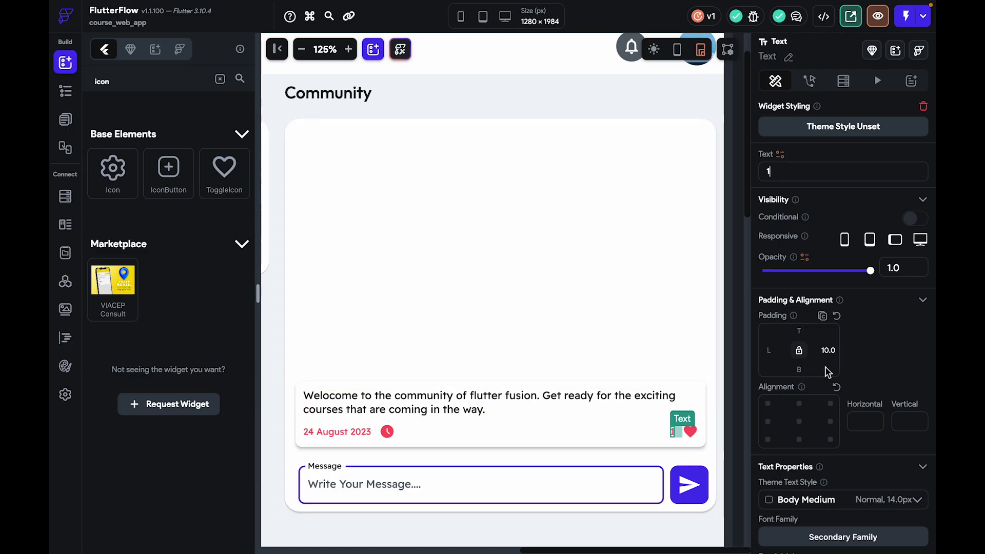
Set the right padding of the like count text to 2
click(833, 351)
key(BackSpace)
key(BackSpace)
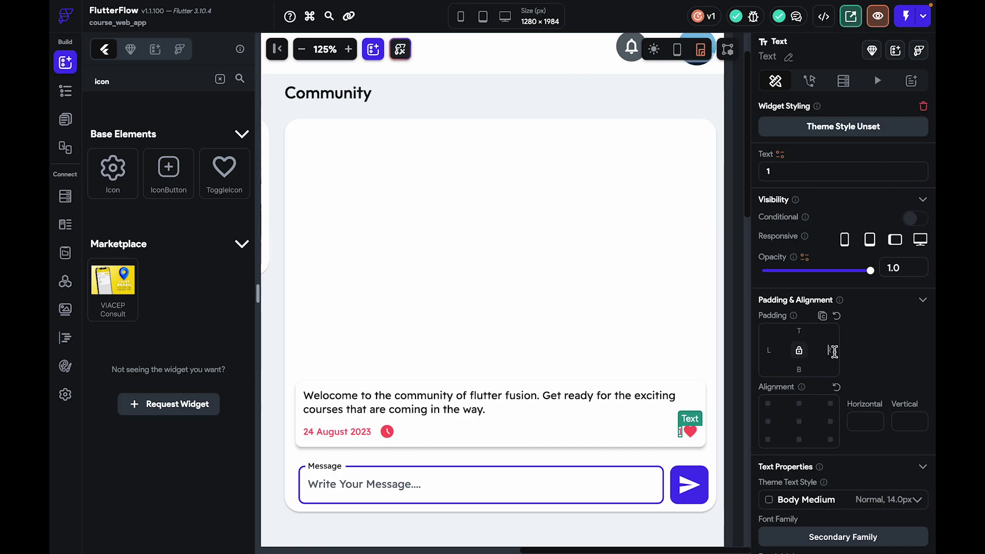
text(2)
Set the font size of the like count text beside the heart to 13
scroll(831, 477, down, 3)
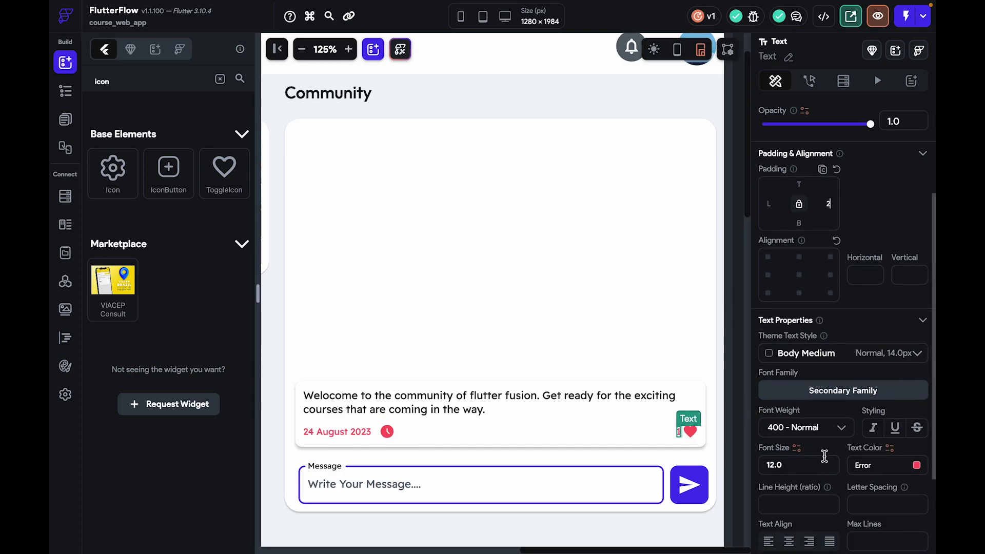
click(774, 465)
key(BackSpace)
text(3)
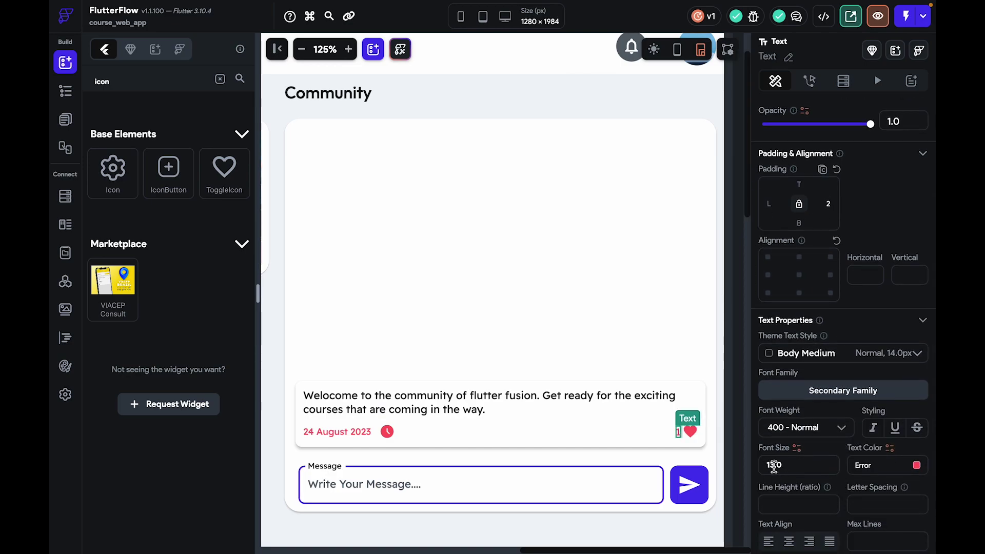
click(733, 449)
mouse_move(693, 435)
mouse_down()
mouse_move(673, 434)
mouse_move(696, 434)
mouse_up()
key(ctrl+z)
click(677, 433)
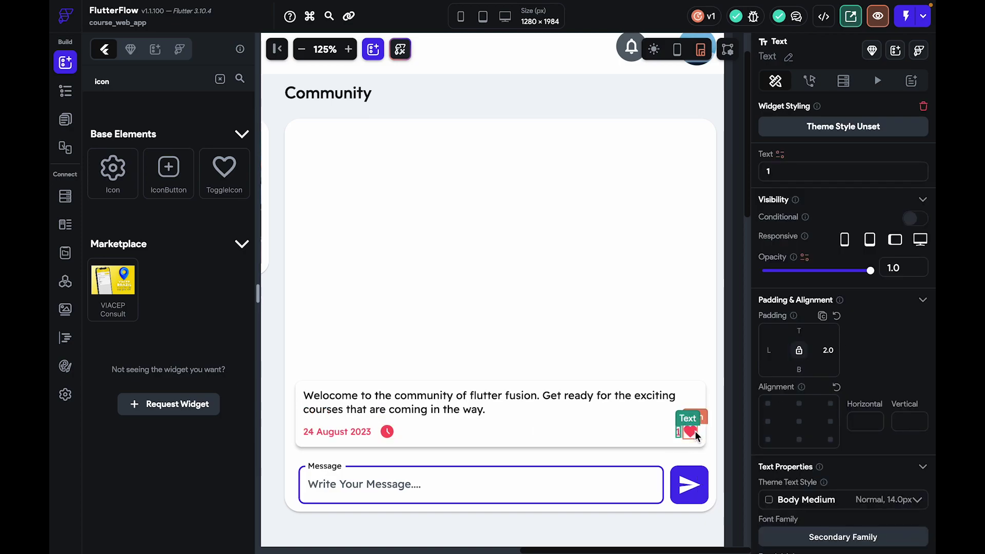
Try to reorder the like count text and heart icon within their Wrap in the message Card
click(348, 47)
click(348, 47)
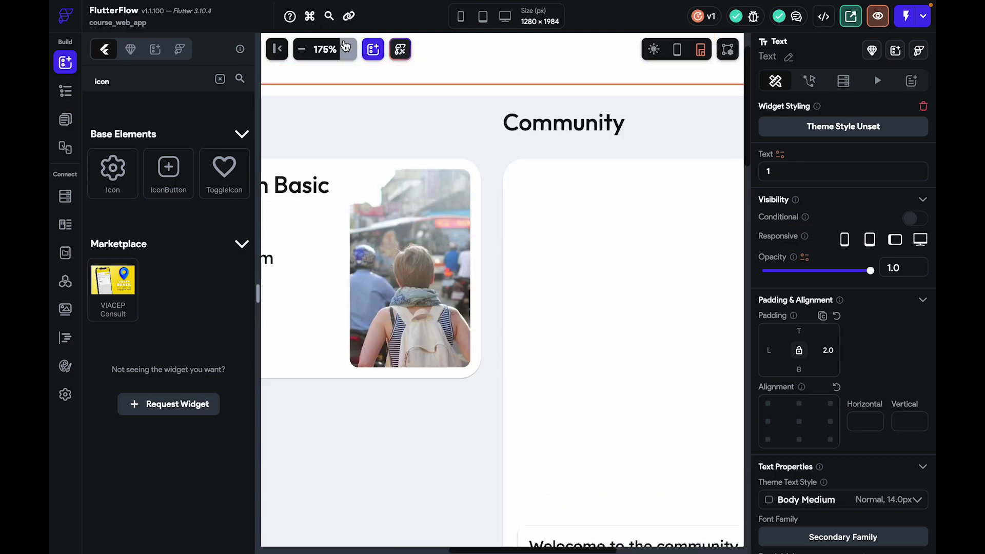
scroll(525, 124, right, 5)
scroll(526, 123, down, 5)
scroll(525, 120, down, 1)
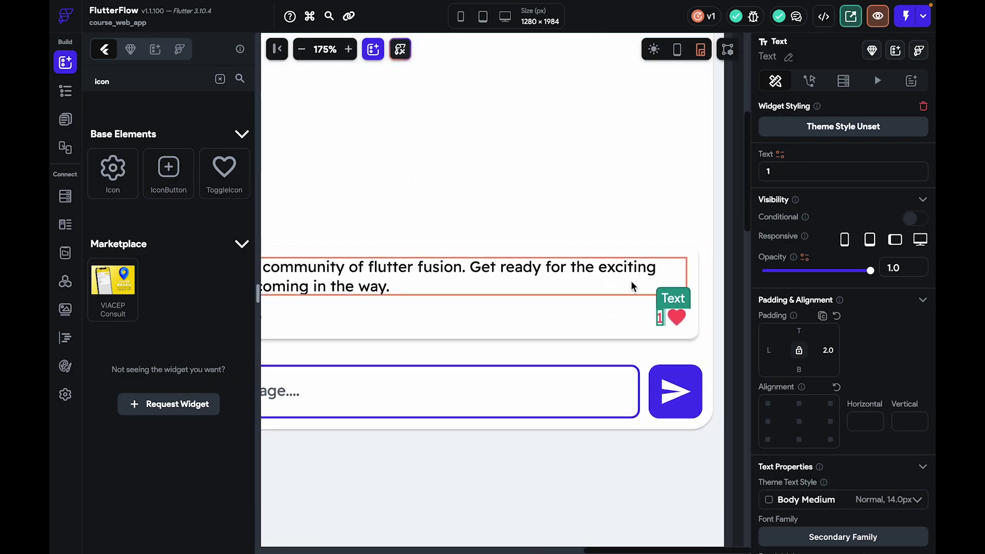
key(Right)
key(Right)
click(677, 318)
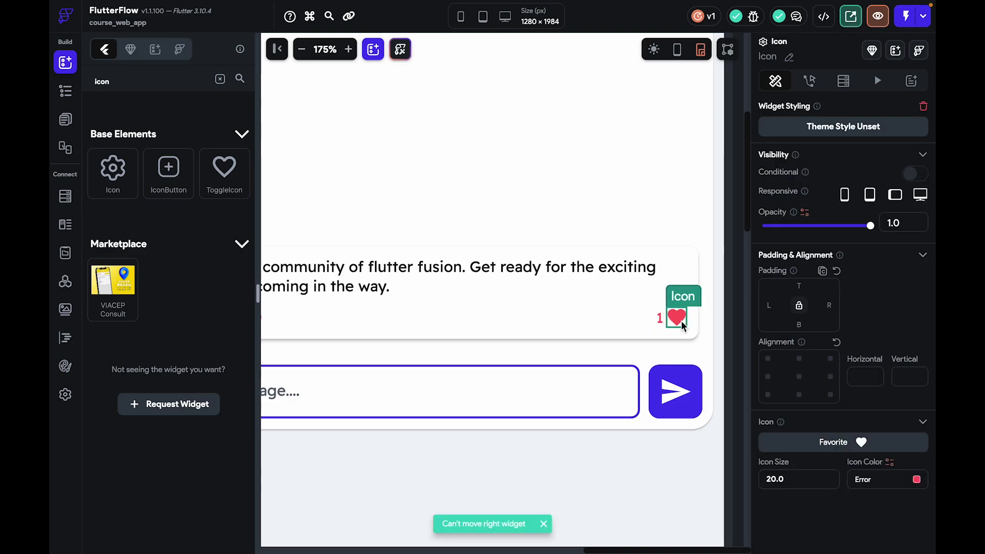
key(Up)
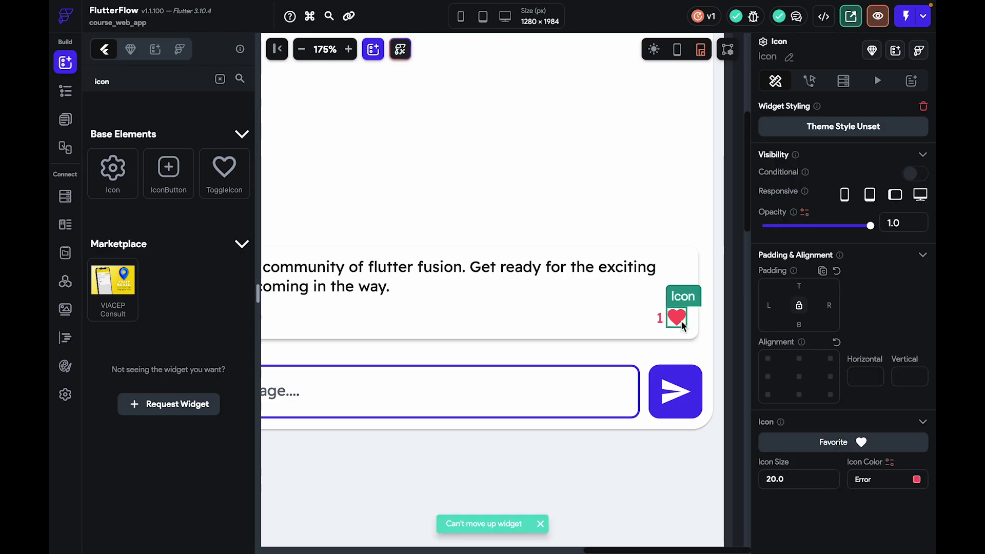
Add left padding to the like count text and move the heart icon in front of it
click(661, 318)
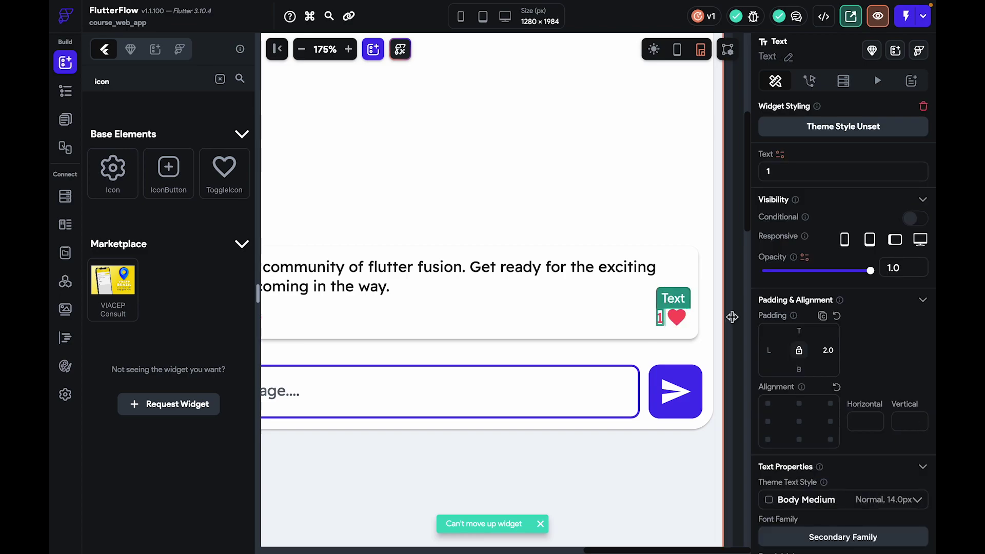
click(769, 351)
text(45)
drag(680, 318, 644, 317)
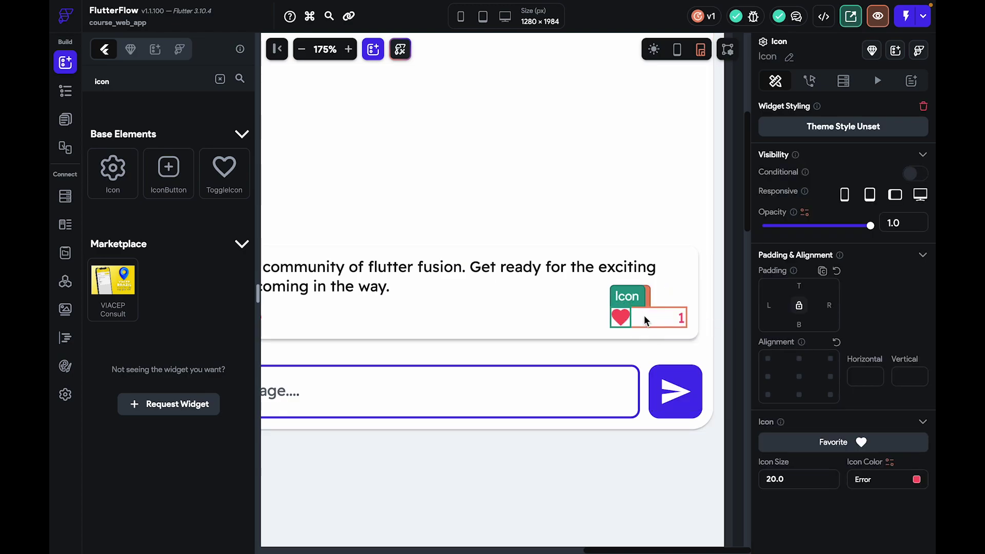
Set the left padding of the like count text to 4
click(679, 316)
click(761, 350)
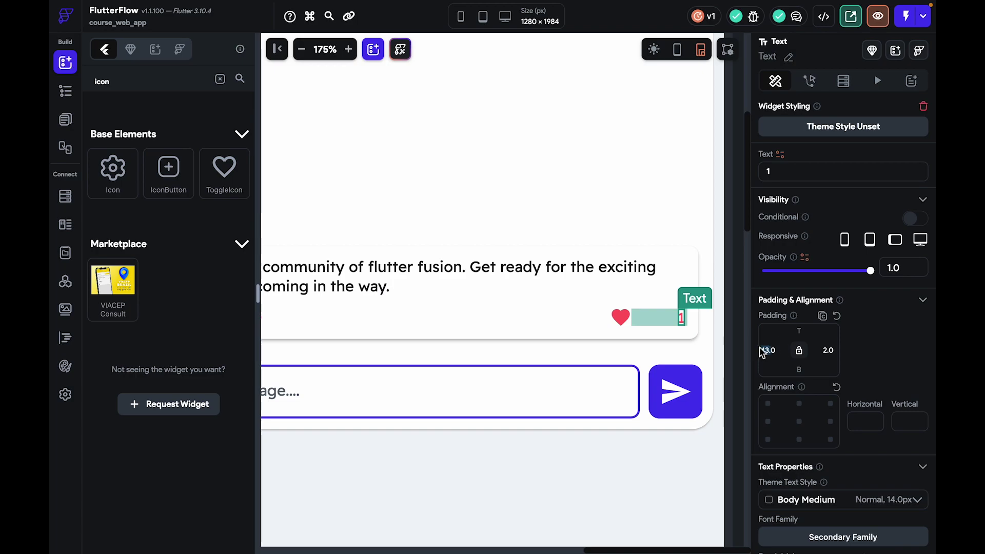
text(0)
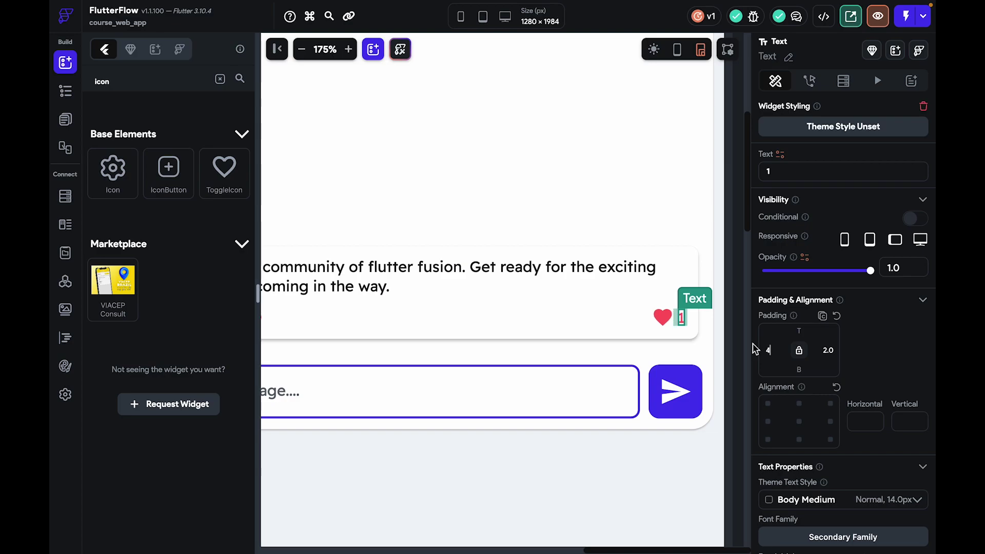
click(740, 331)
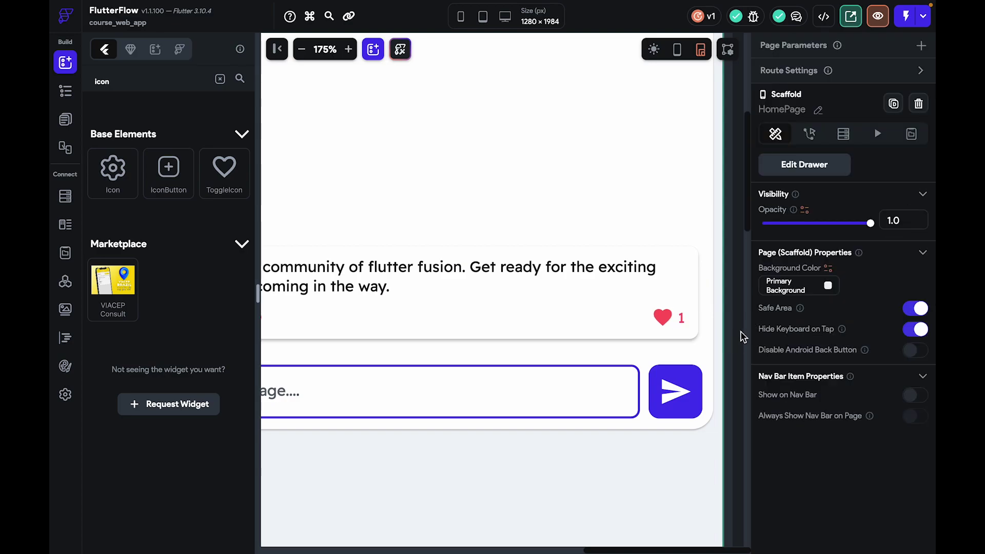
Set the font size of the like count text to 16
click(681, 318)
scroll(782, 446, down, 5)
drag(775, 447, 756, 448)
text(16)
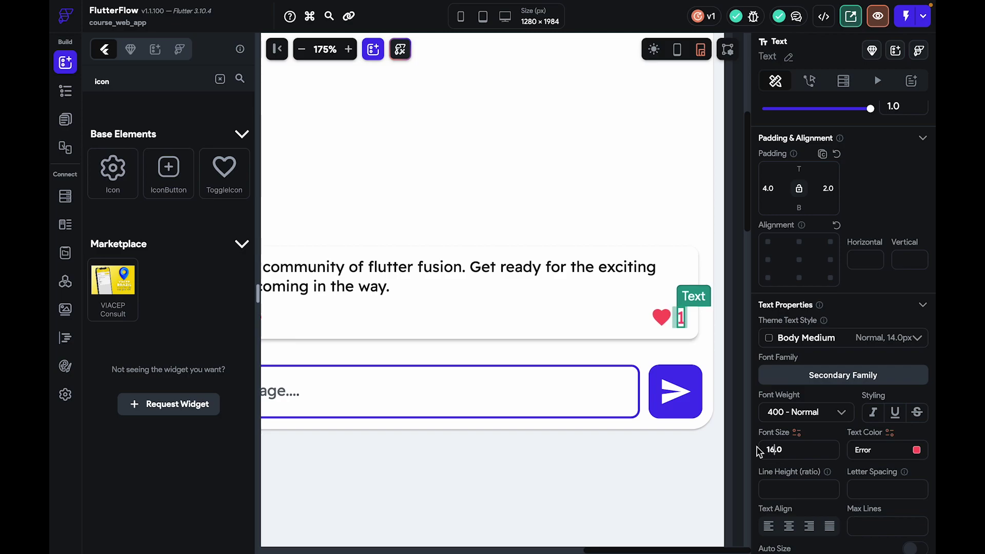
click(741, 397)
Duplicate the Row holding the date and likes, and place the copy above the welcome message text
click(301, 49)
click(302, 50)
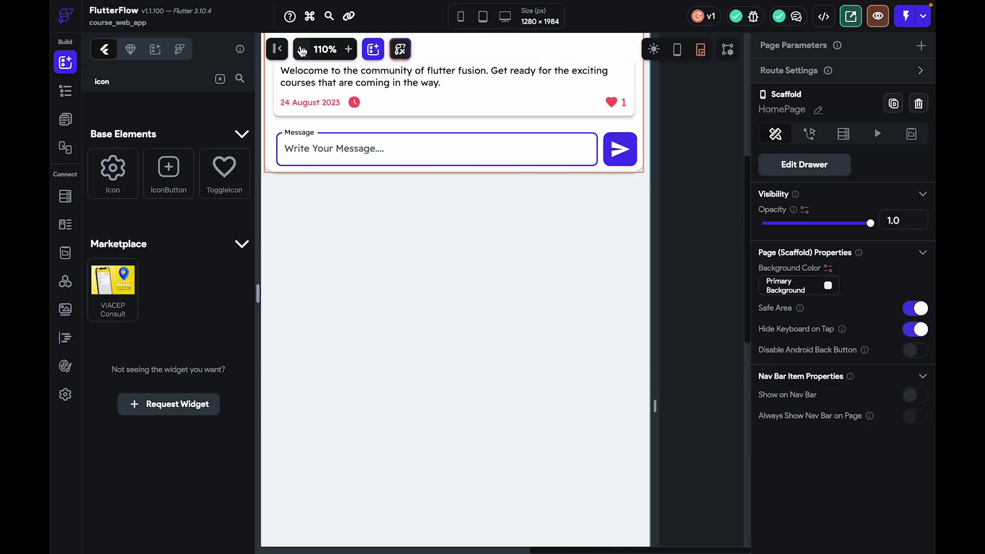
scroll(590, 269, up, 1)
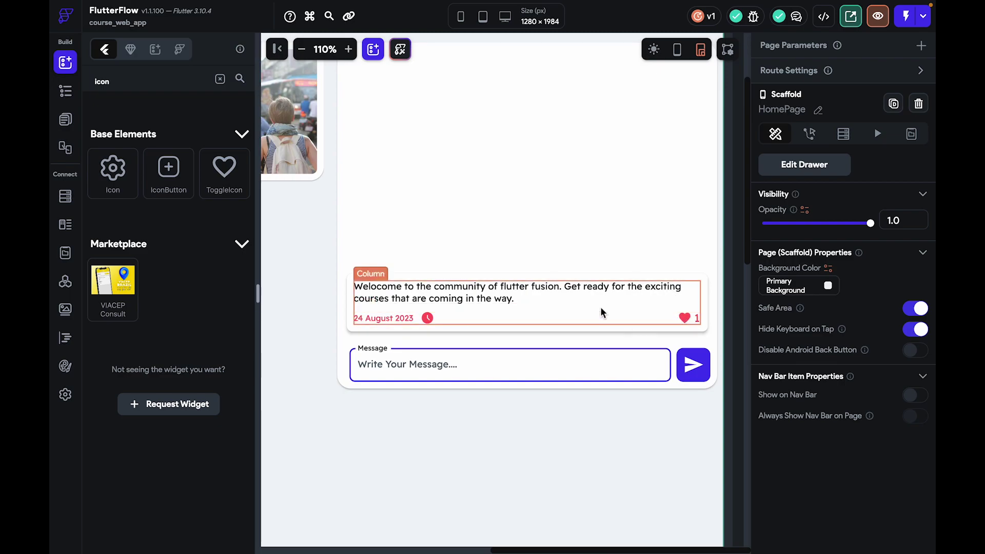
click(596, 315)
key(ctrl+d)
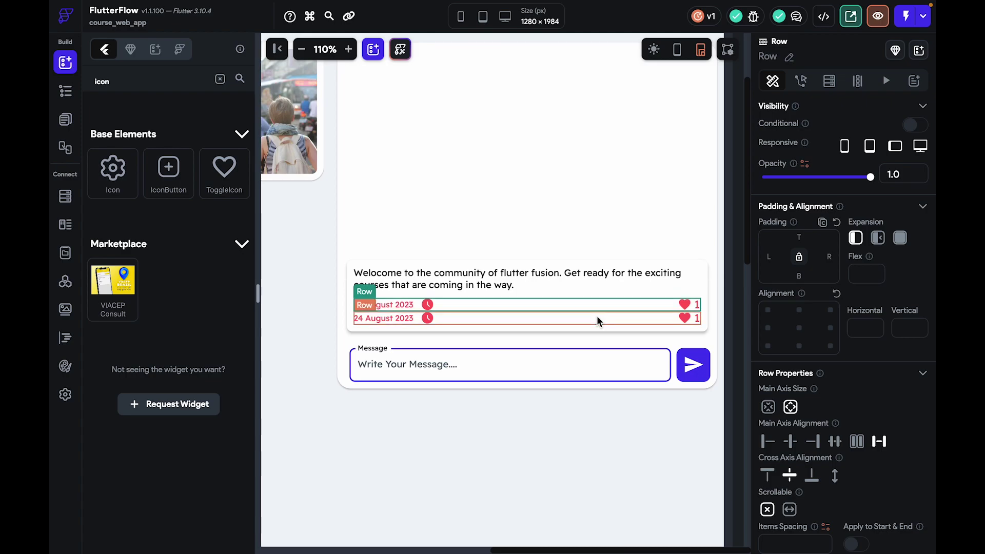
drag(581, 307, 580, 275)
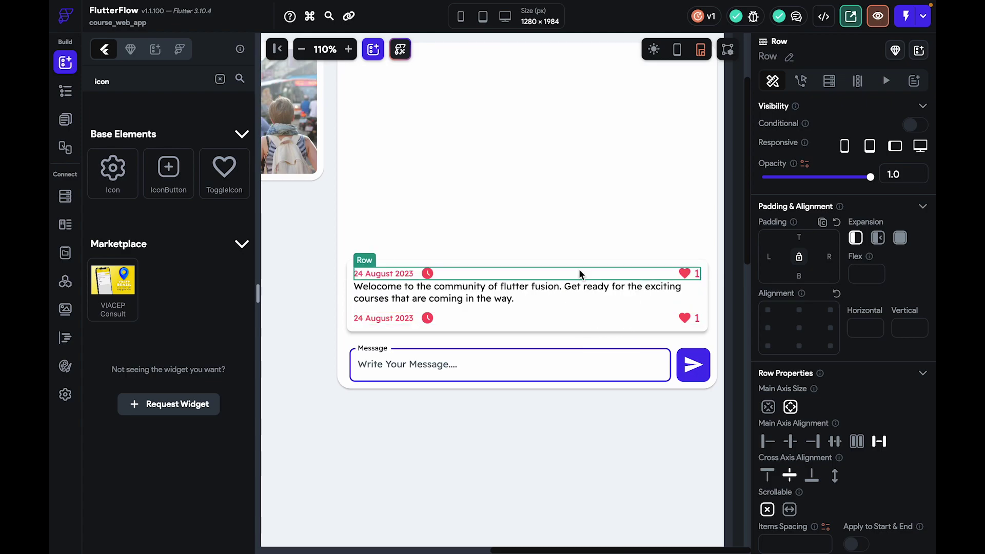
Delete the date and clock group from the upper Row and set the Row's main axis alignment to end
click(415, 273)
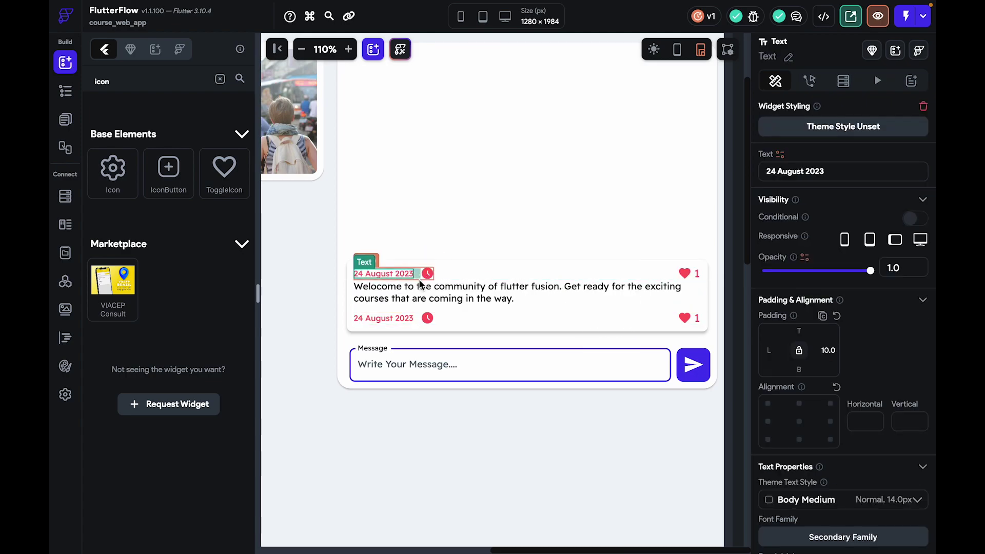
click(419, 279)
key(Delete)
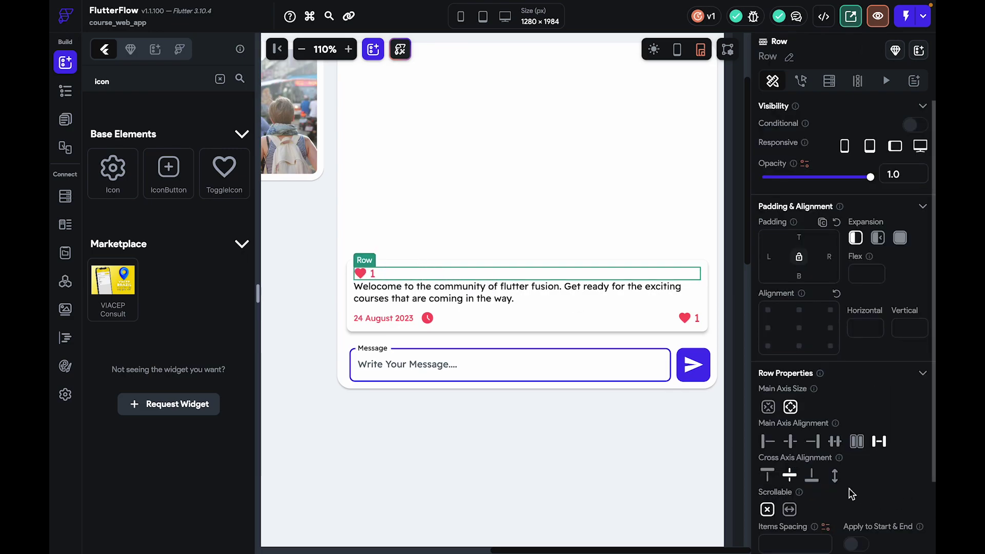
click(813, 442)
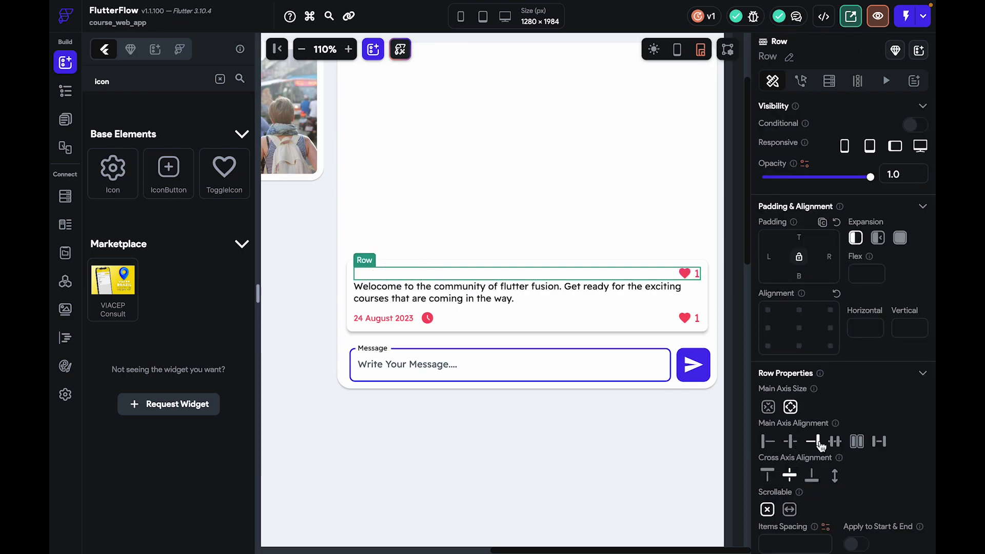
Replace the heart and like count in the upper Row with a new Icon widget
click(697, 272)
click(698, 272)
key(Delete)
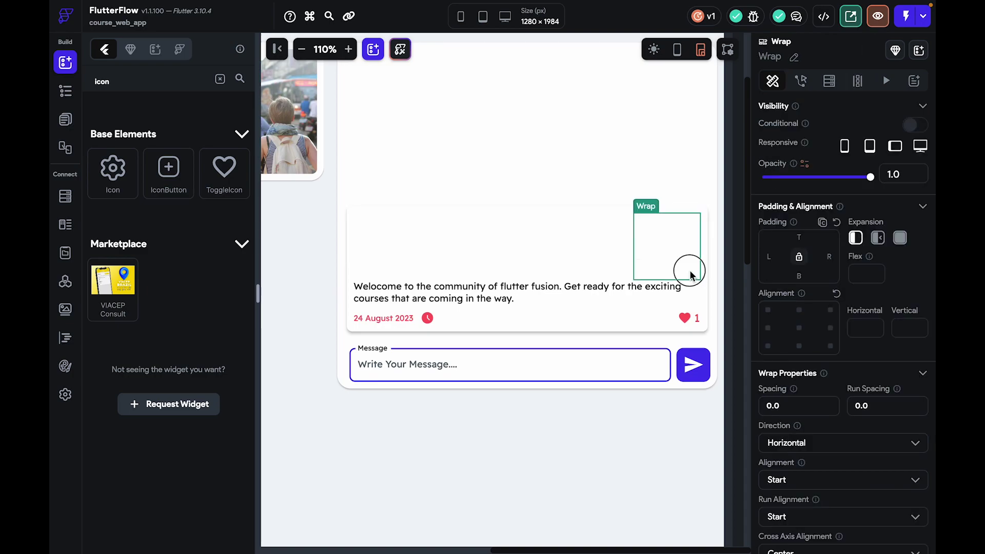
drag(113, 167, 629, 276)
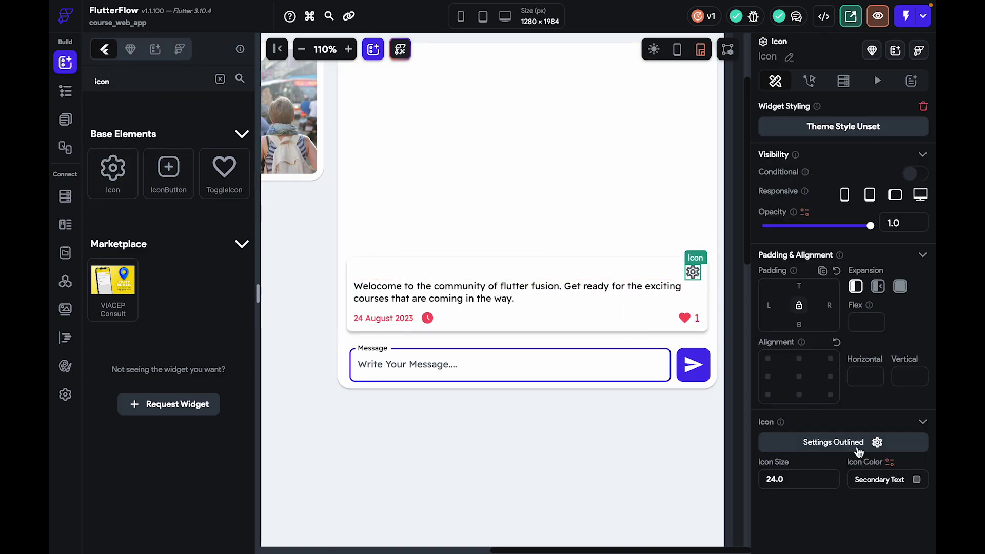
Search the icon library for "help" and "report", and change the new icon to Report Problem
click(872, 442)
text(help)
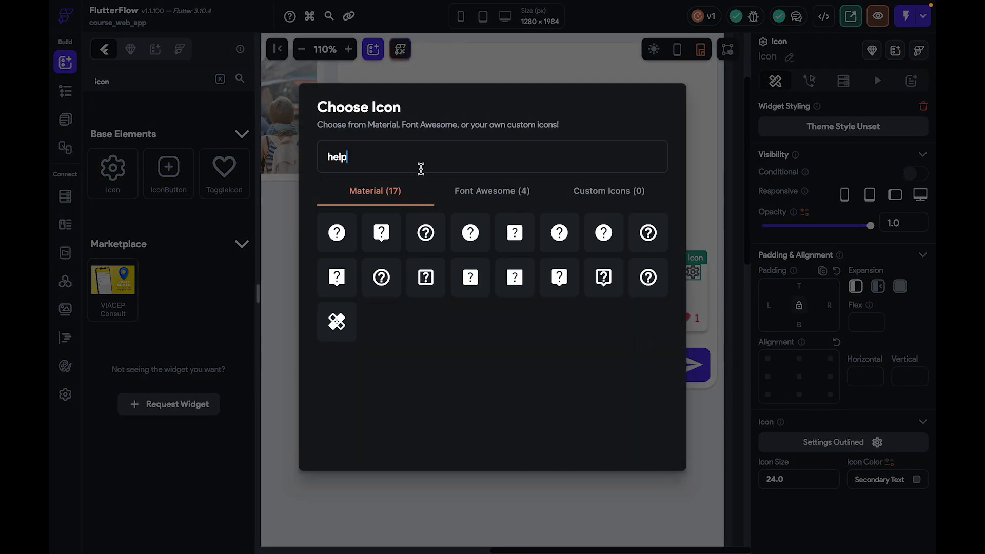
drag(421, 168, 308, 160)
text(report)
click(382, 232)
Set the Report Problem icon's color to the theme color Error
click(918, 480)
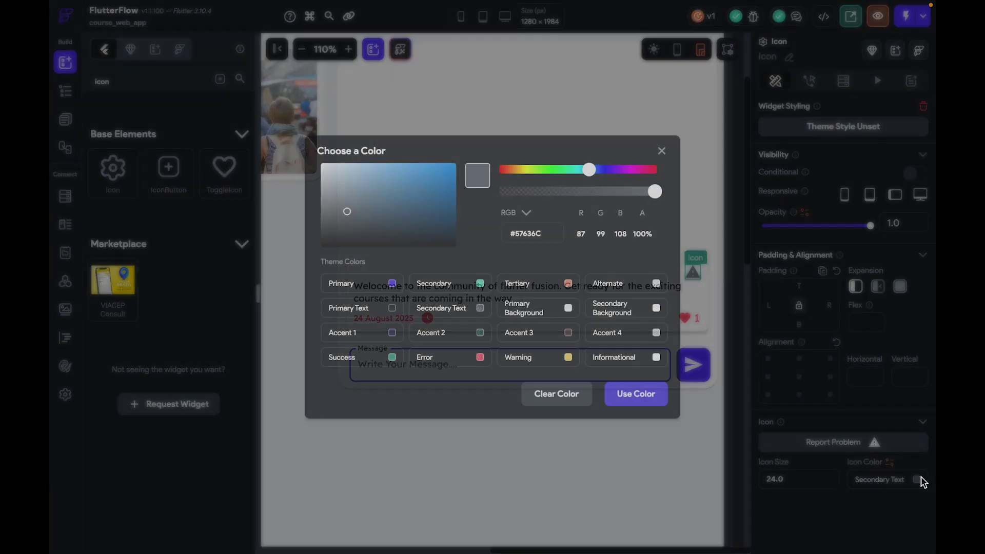
click(477, 358)
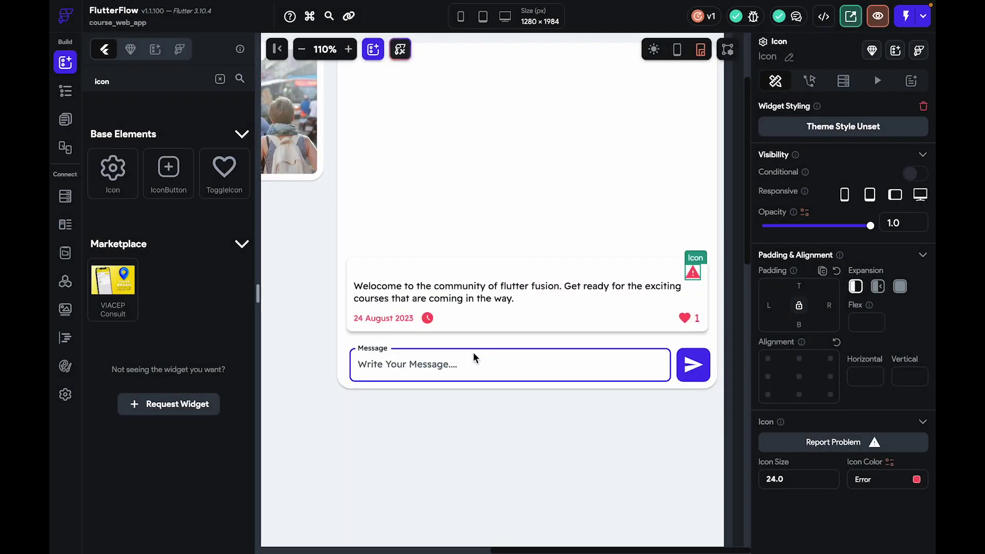
click(727, 298)
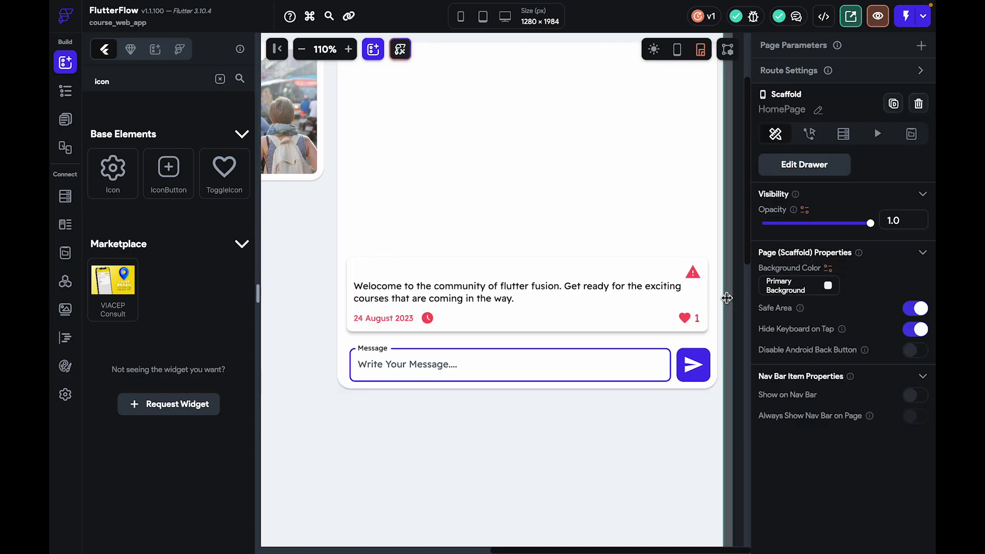
Try the theme colors Accent 1 and Secondary Text on the heart icon
click(690, 319)
click(926, 484)
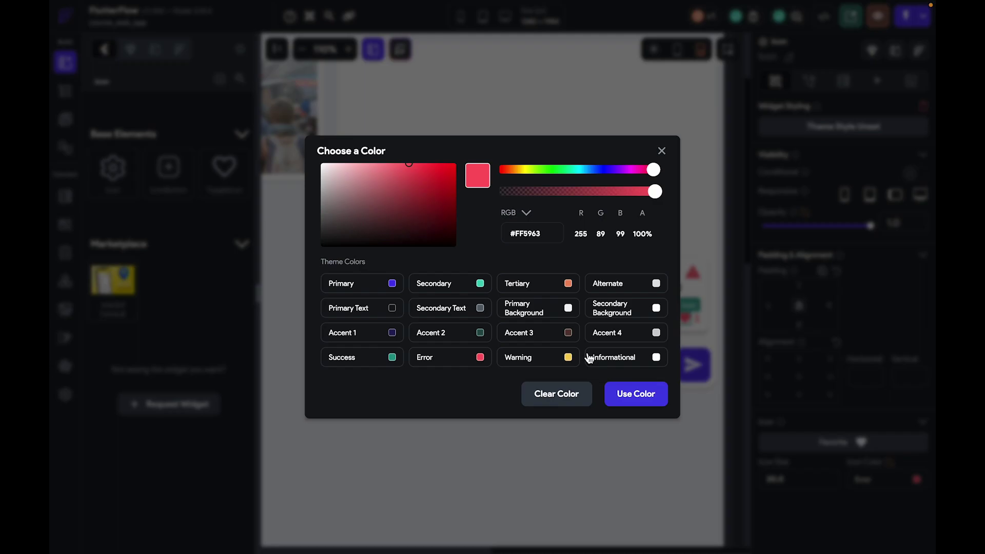
click(392, 334)
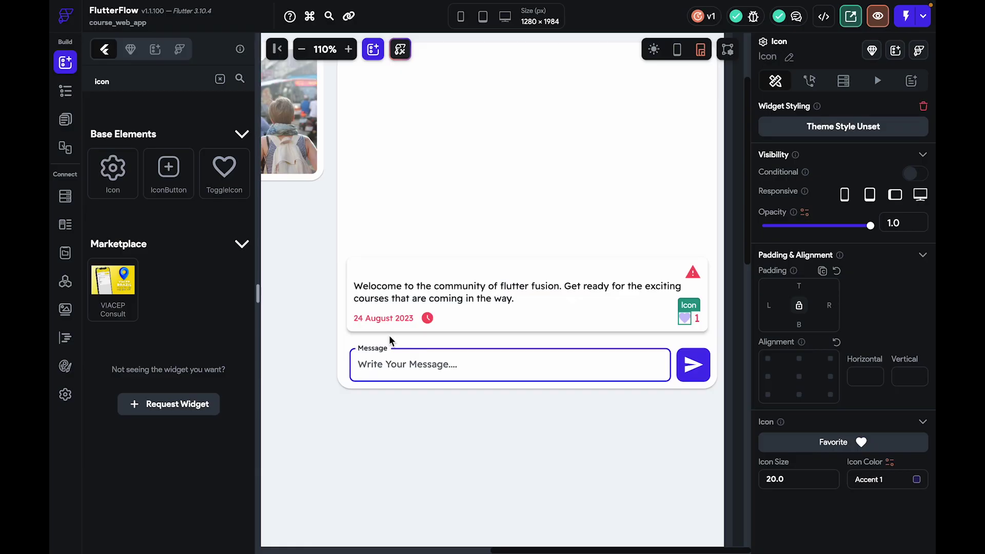
click(916, 483)
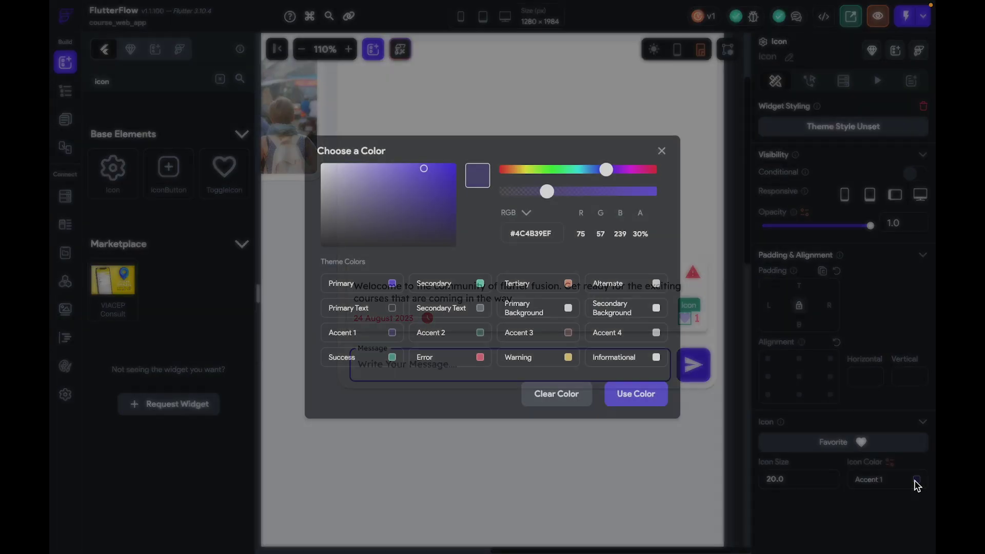
click(478, 308)
click(521, 420)
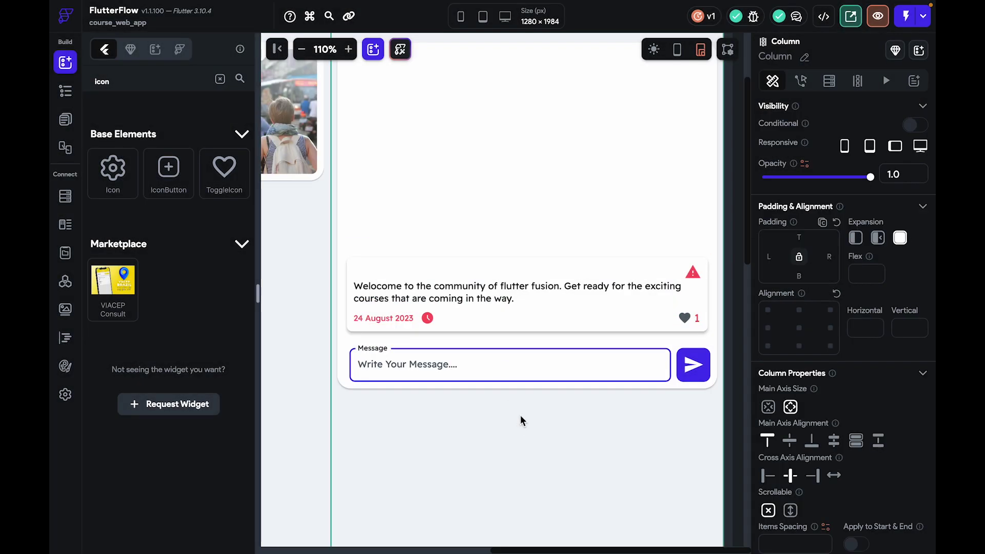
Set the date text's color to Secondary Text
click(386, 319)
scroll(901, 476, down, 5)
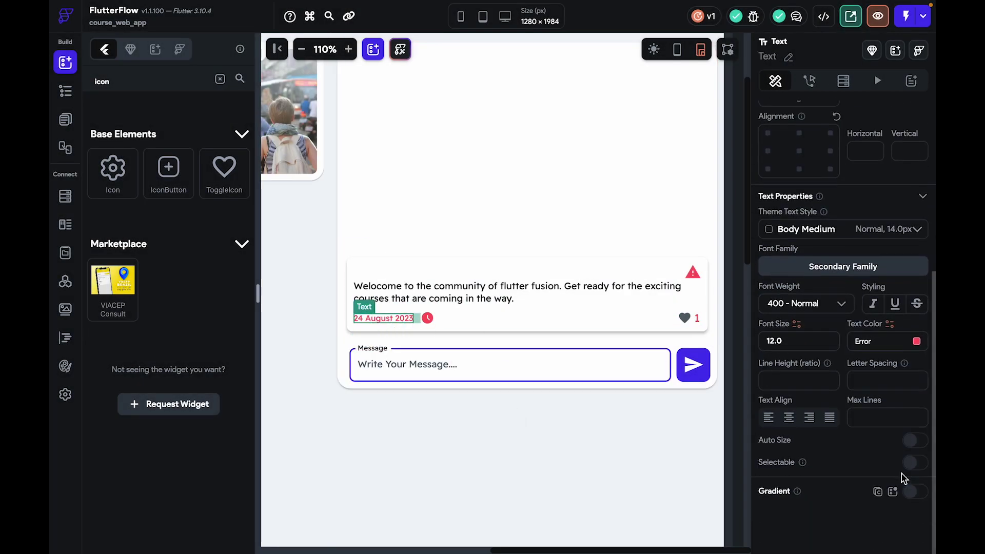
click(916, 347)
click(457, 308)
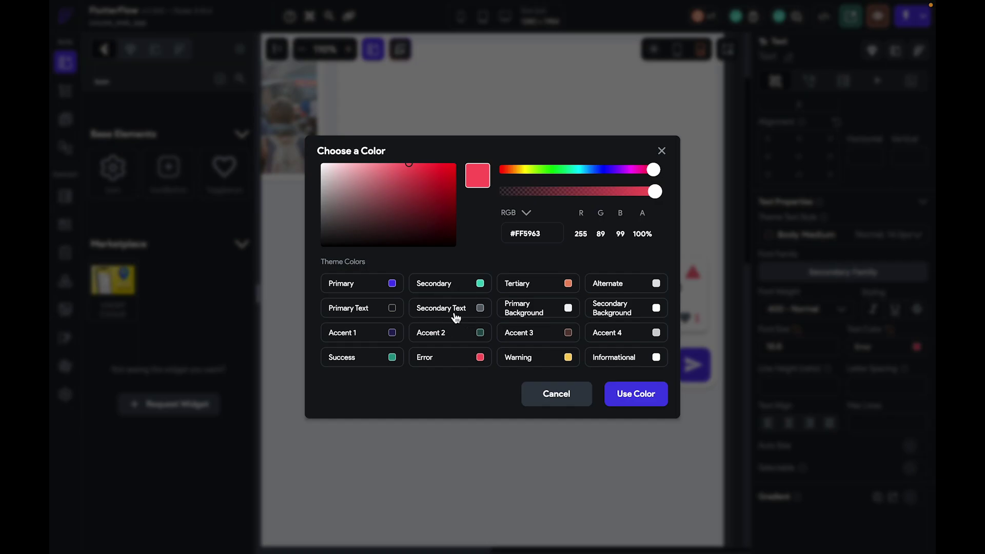
click(474, 442)
Set the color of the clock icon beside the date to Primary
click(430, 319)
click(428, 318)
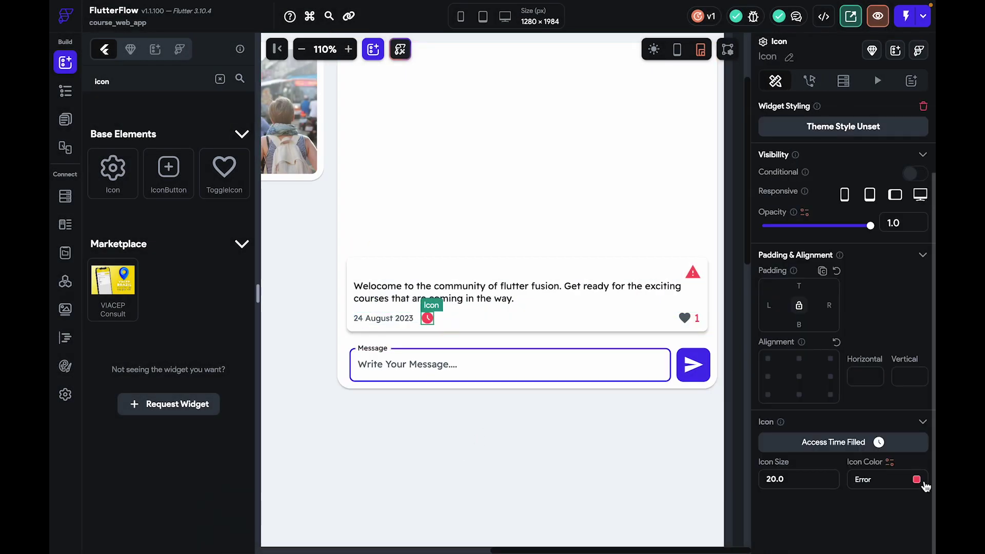
click(916, 479)
click(425, 281)
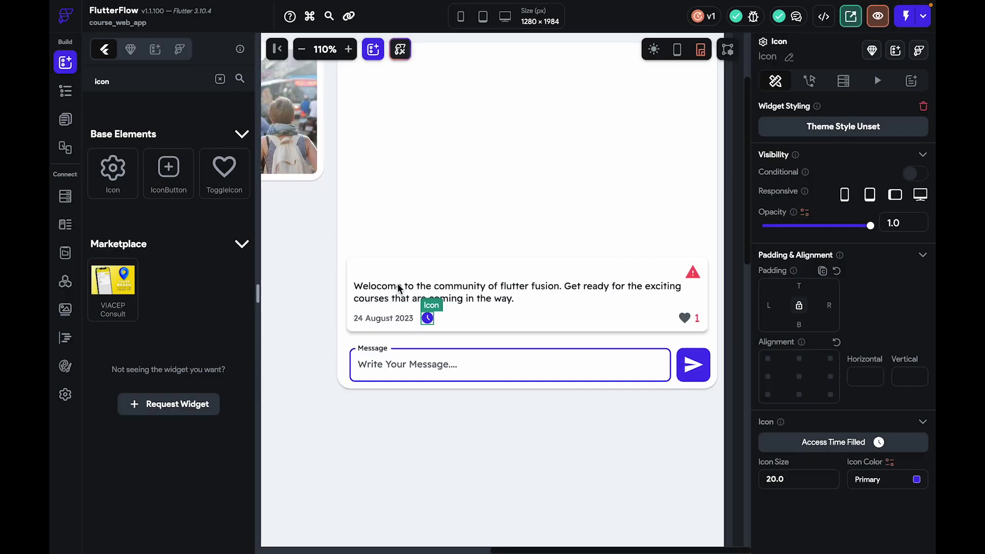
Set the date text's color to Primary
click(389, 318)
scroll(813, 424, down, 3)
scroll(813, 423, down, 1)
click(916, 442)
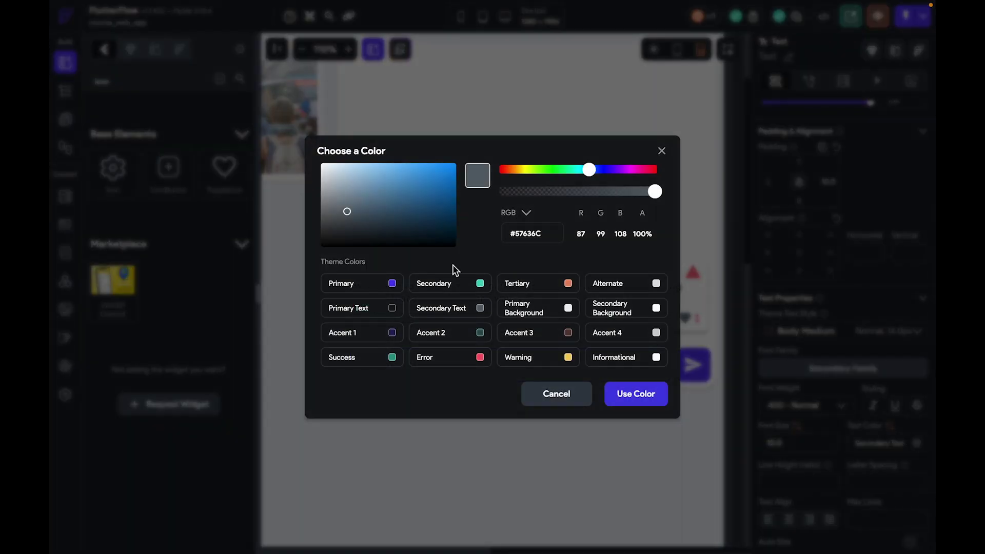
click(374, 281)
click(402, 407)
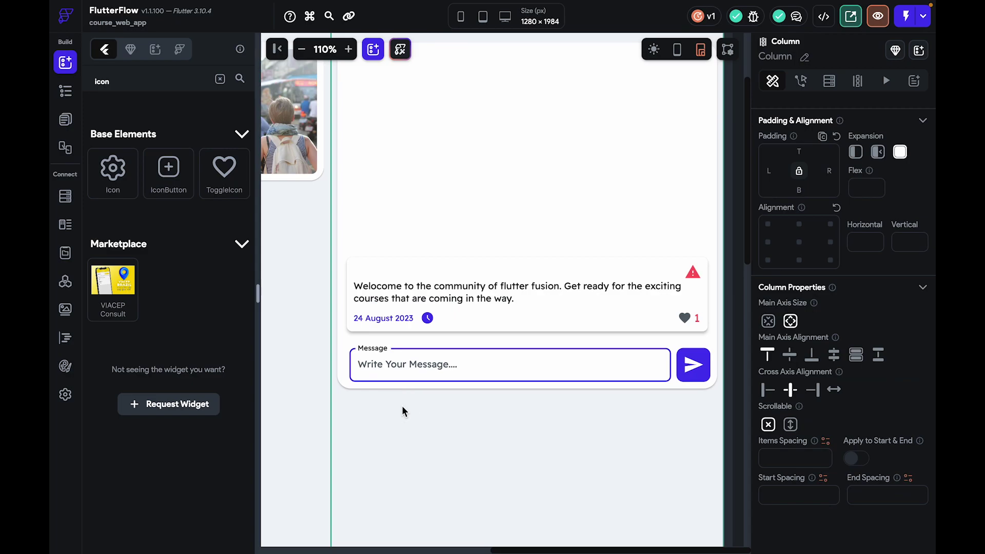
Set the heart icon's color to Primary
click(685, 319)
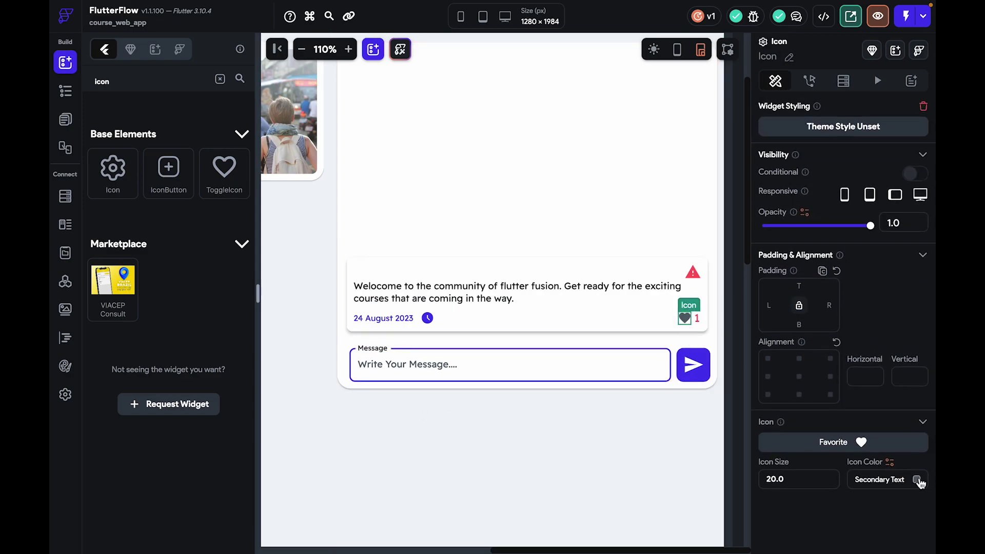
click(917, 479)
click(393, 284)
click(588, 419)
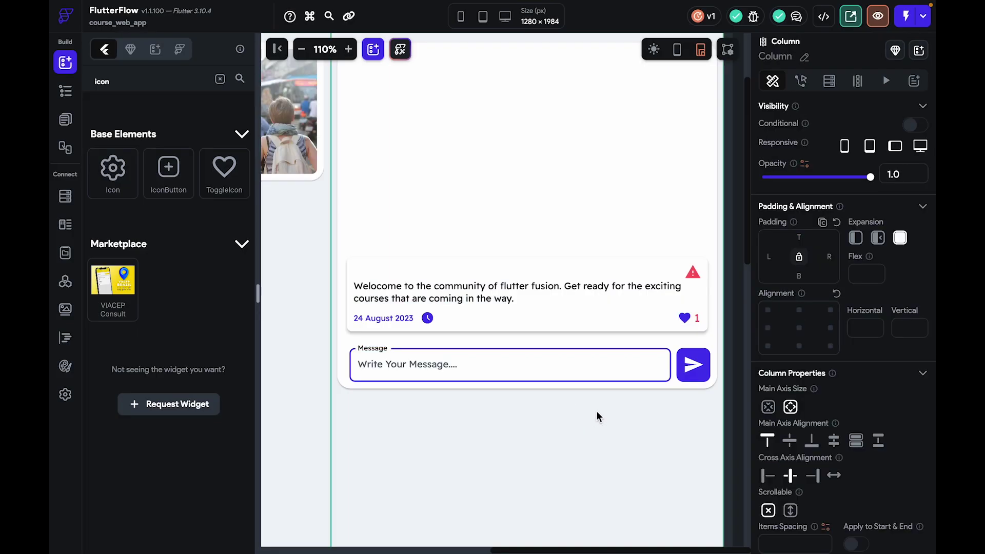
Set the color of the likes count text beside the heart icon to Primary
click(698, 320)
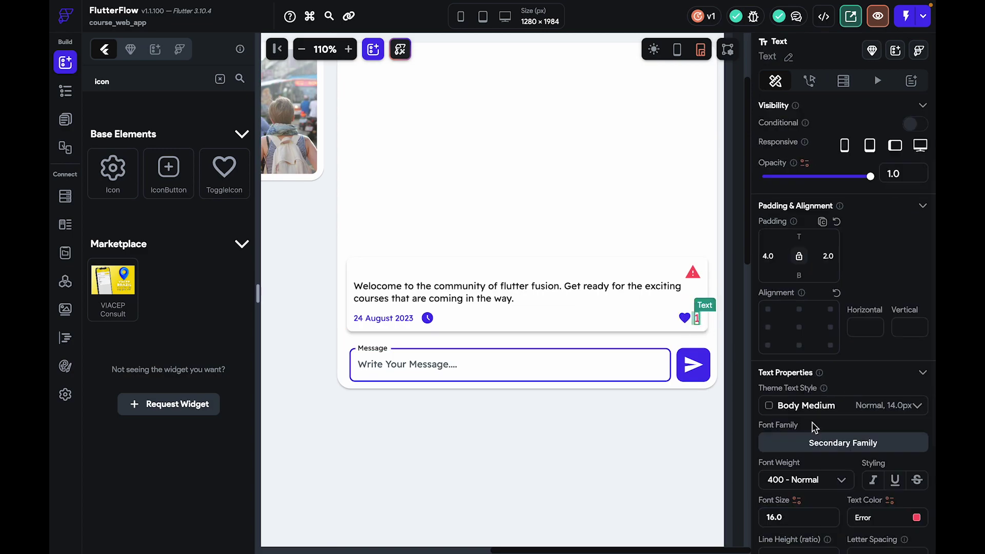
scroll(842, 390, down, 5)
click(917, 346)
click(635, 394)
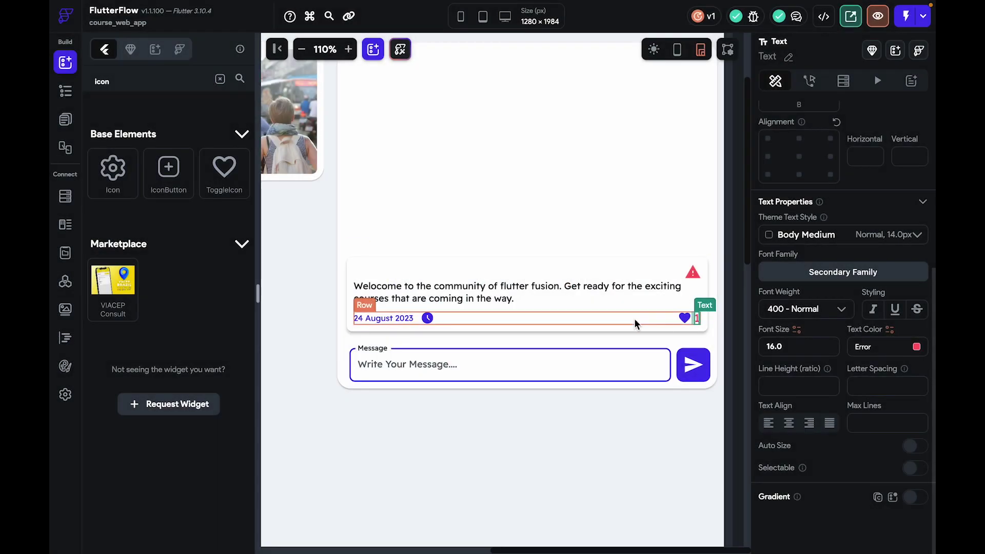
click(916, 347)
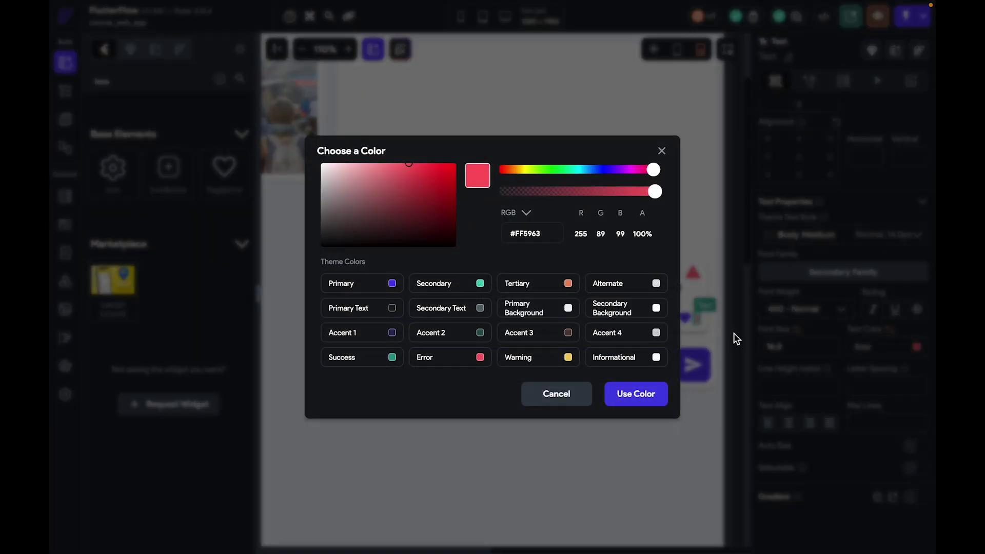
click(398, 284)
click(633, 437)
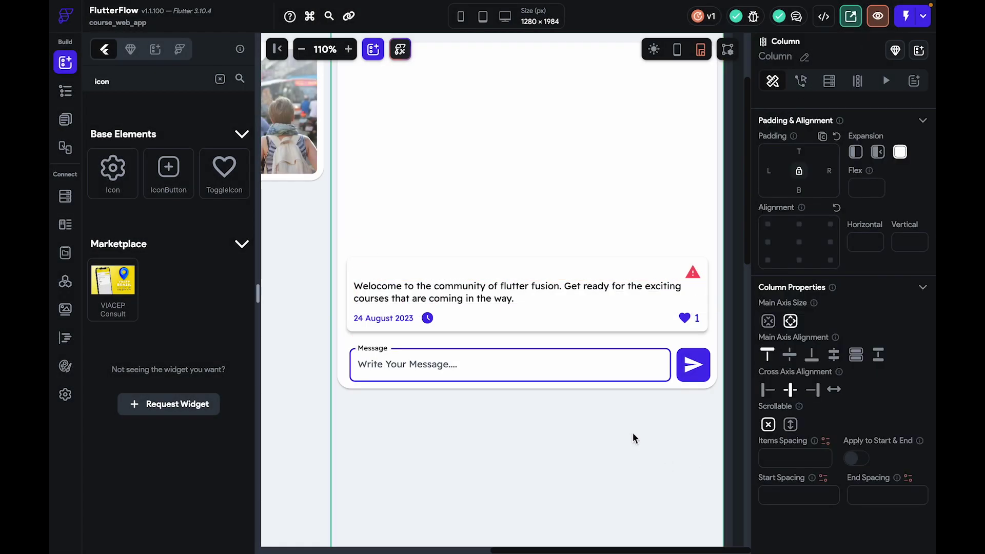
Set the report icon's color to the custom red #FF000D
click(693, 272)
scroll(916, 447, down, 3)
click(917, 474)
drag(436, 179, 466, 149)
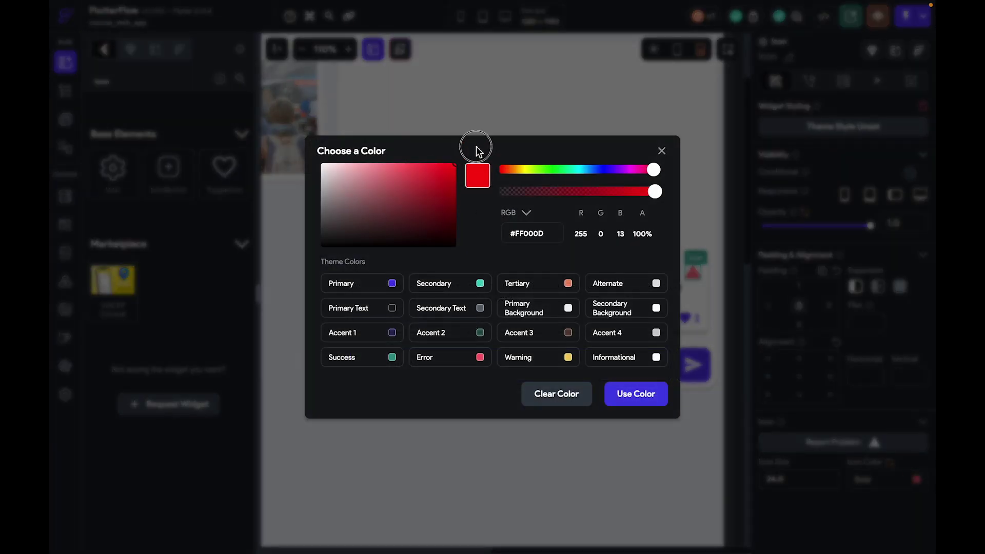
click(623, 395)
click(632, 417)
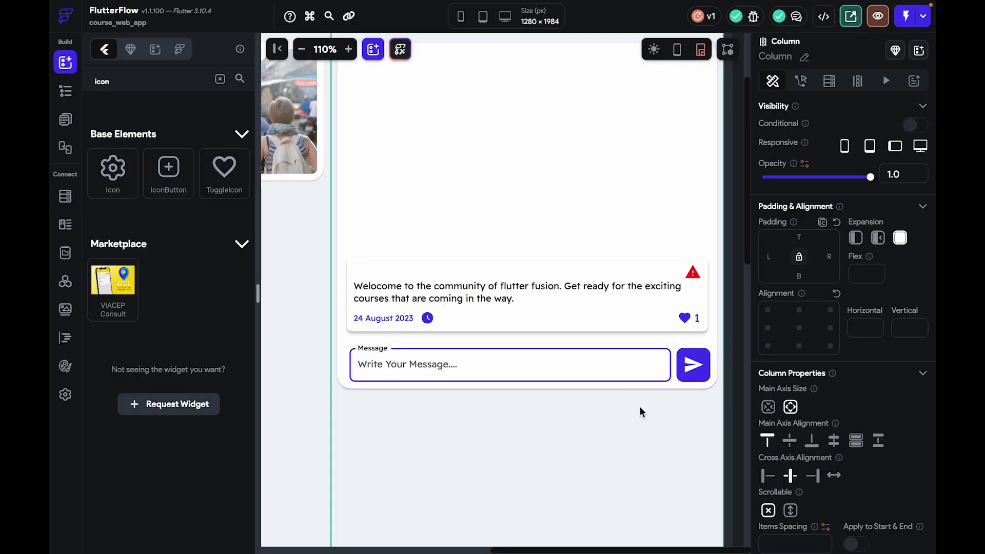
Make the report icon in the message Card slightly smaller
click(699, 282)
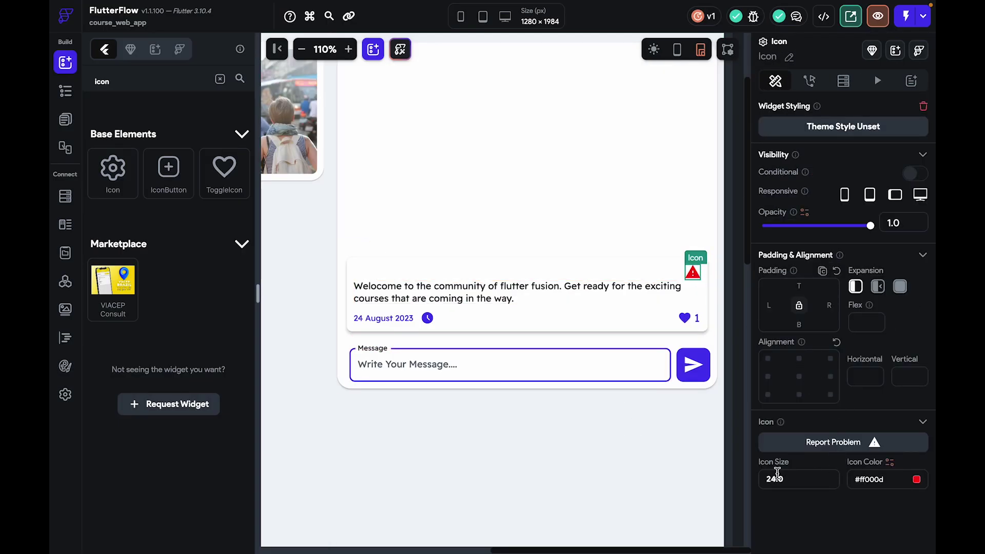
click(662, 464)
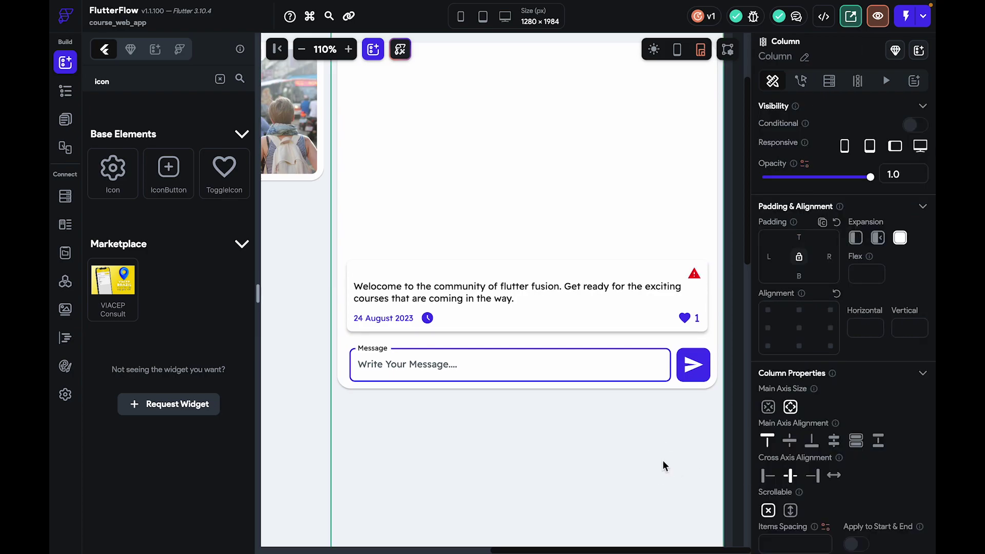
click(738, 289)
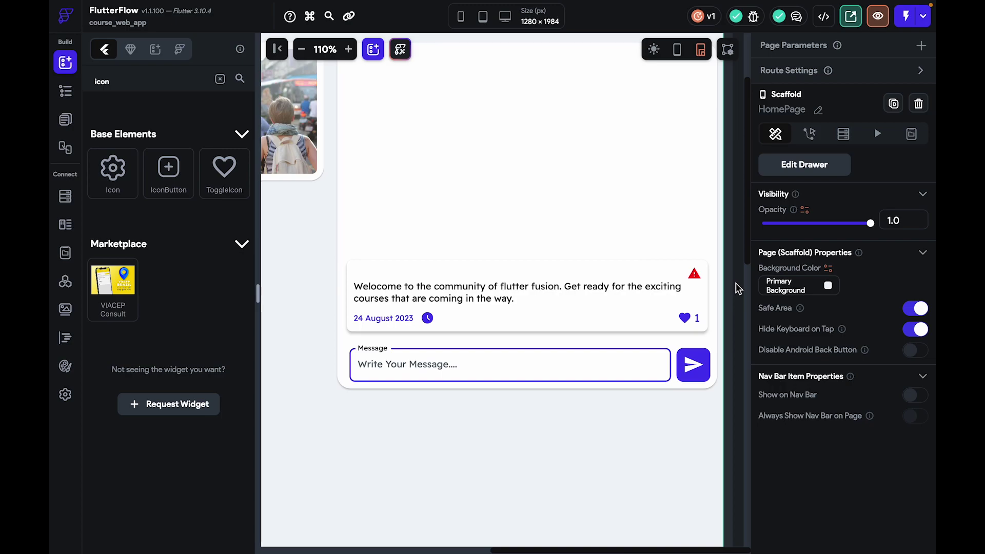
Correct the spelling of "Welcome" at the start of the message text
click(380, 283)
click(783, 173)
key(BackSpace)
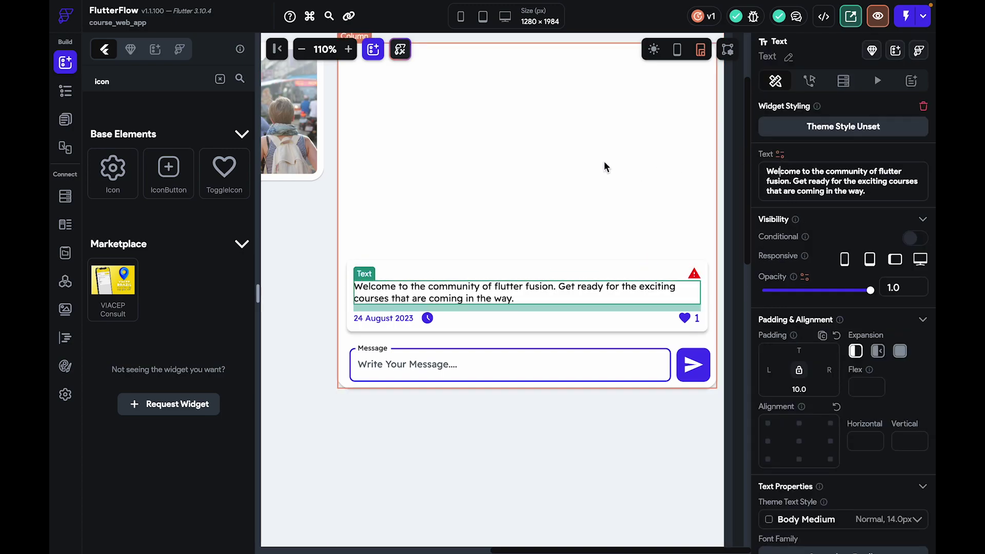
Duplicate the message Card to get four stacked Cards above the message field
click(615, 331)
key(ctrl+d)
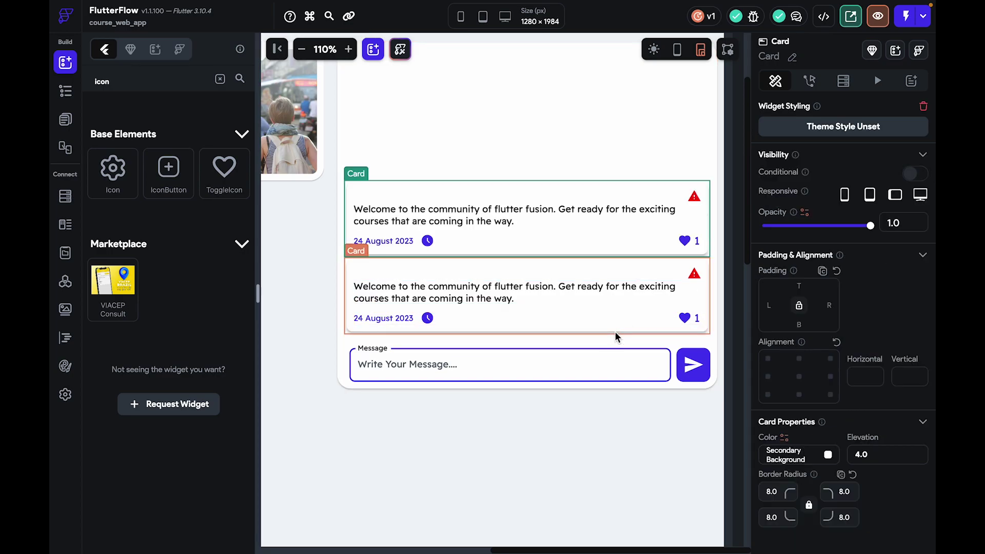
key(ctrl+d)
key(ctrl+d)
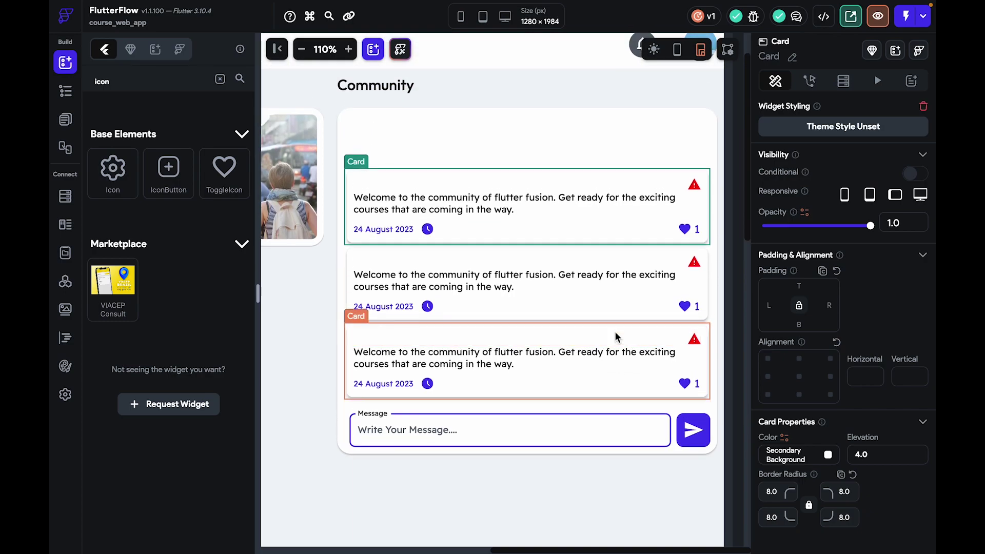
Check how the four Cards fit in the Community panel Column and remove the extra Card
scroll(614, 331, down, 2)
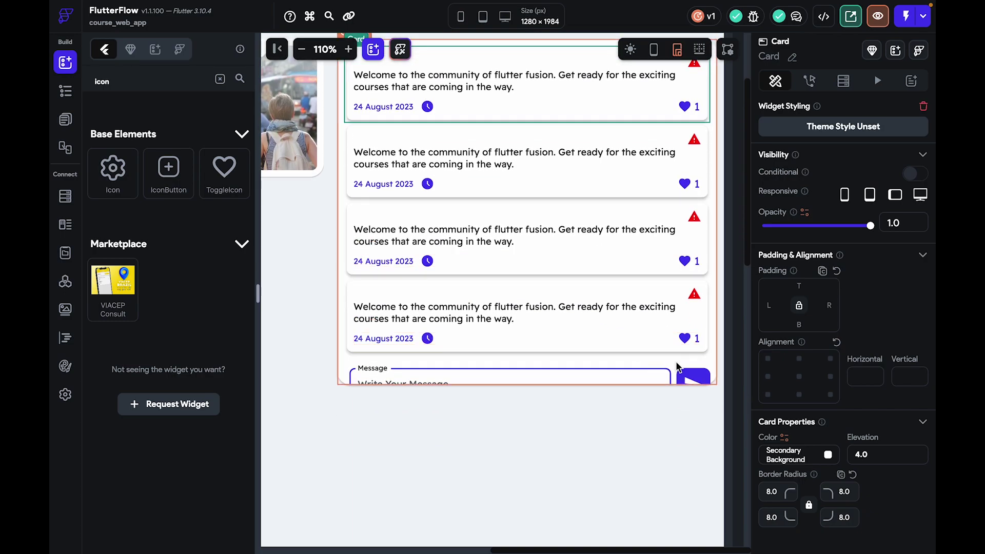
click(676, 363)
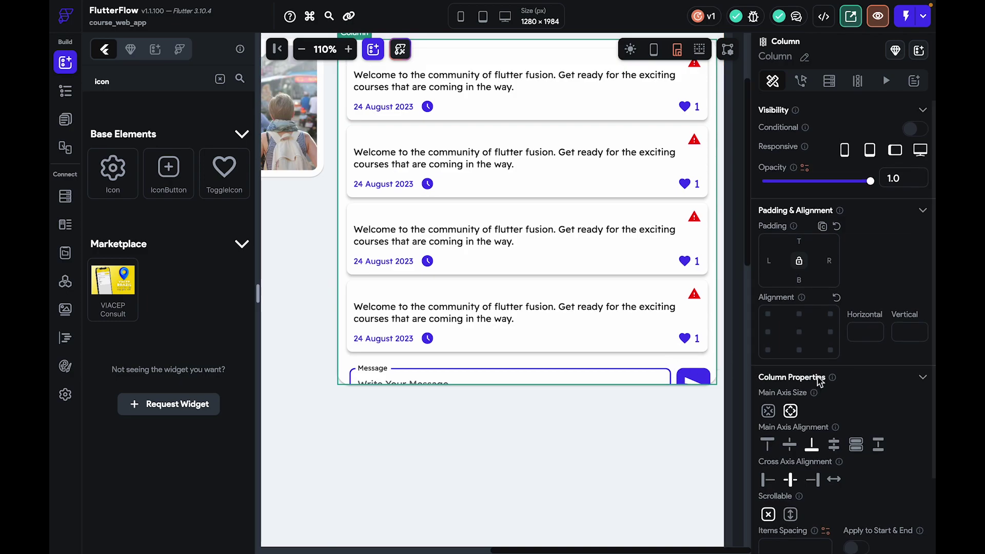
scroll(606, 322, up, 4)
scroll(606, 322, down, 2)
scroll(606, 328, down, 1)
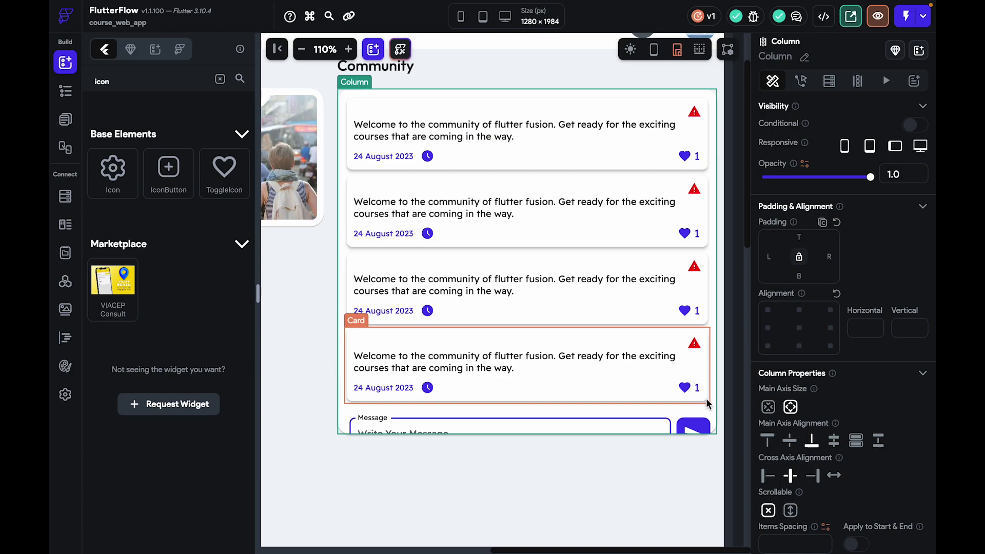
scroll(707, 404, down, 1)
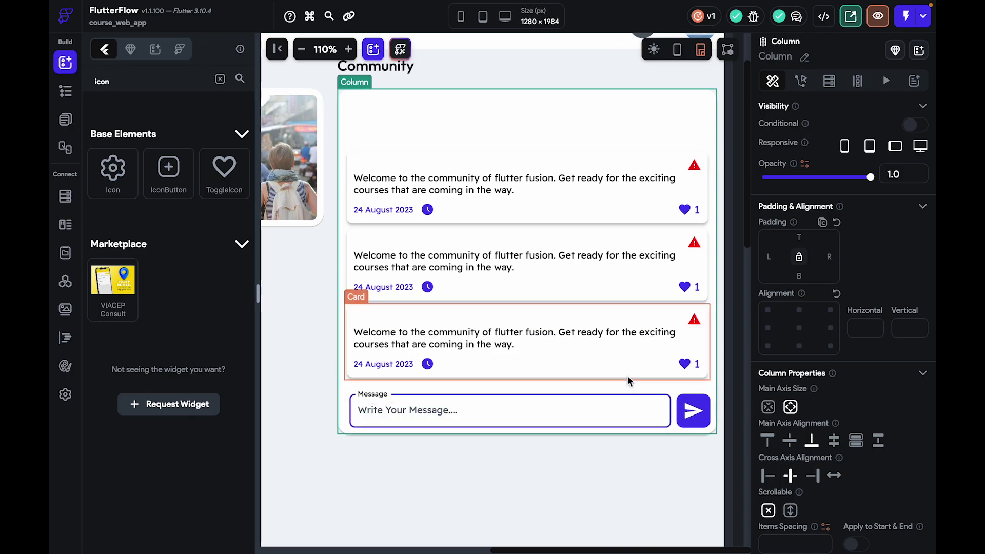
right_click(669, 223)
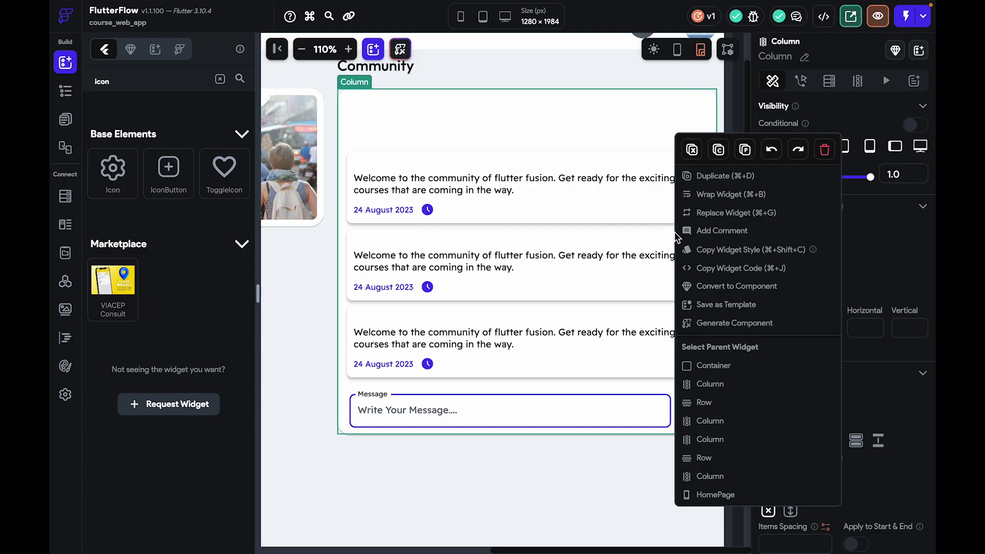
click(505, 260)
click(516, 301)
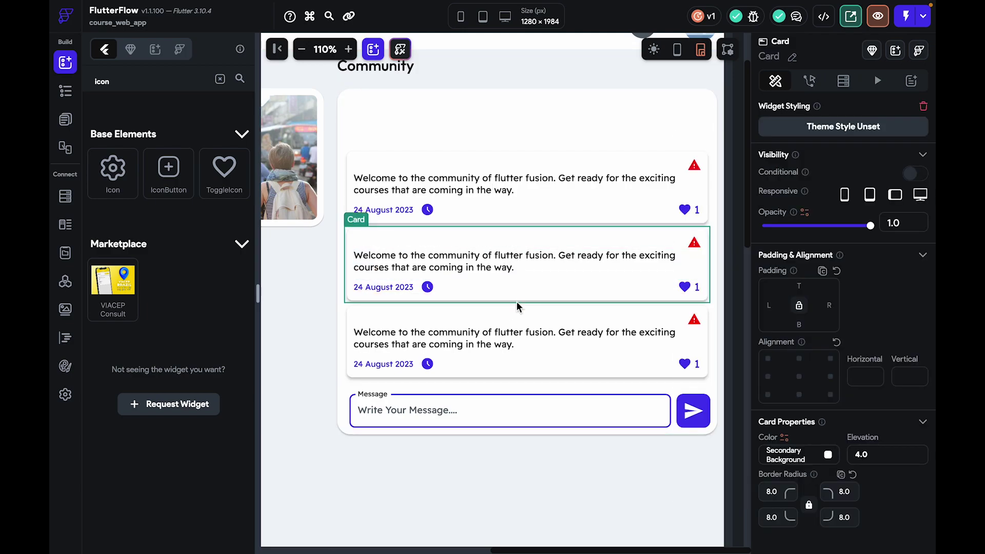
click(560, 378)
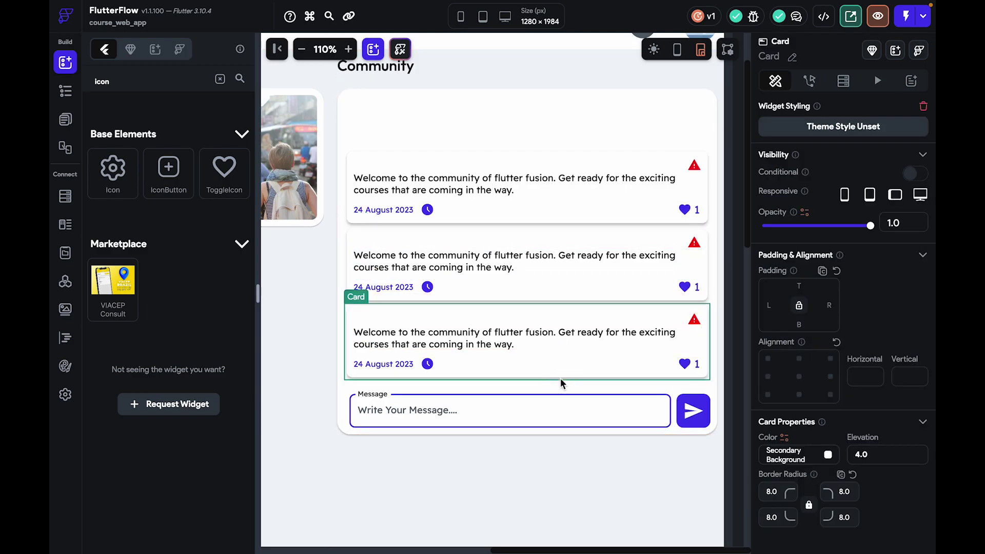
Wrap the ListView that holds the message Cards in a Wrap widget
click(65, 92)
scroll(172, 347, down, 5)
scroll(172, 351, down, 4)
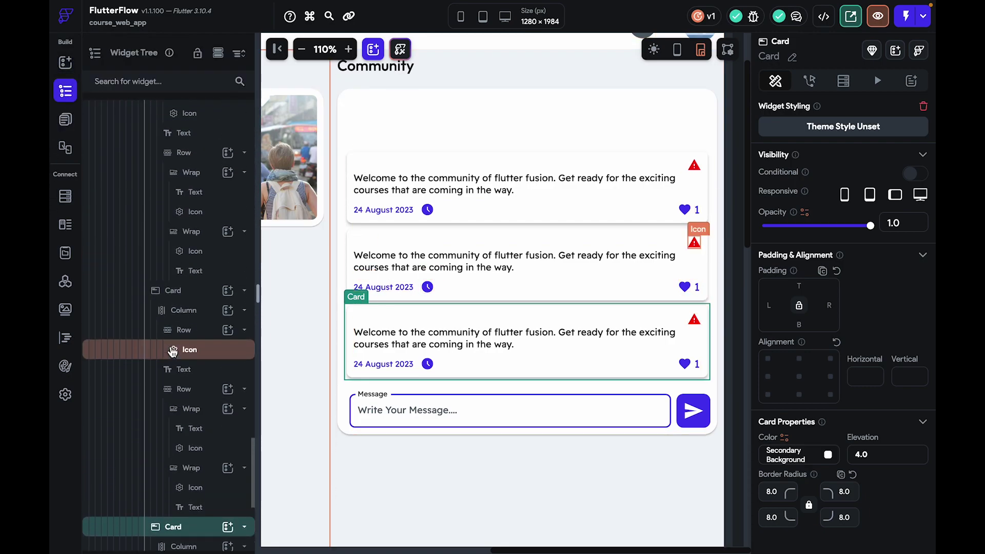
scroll(173, 351, up, 8)
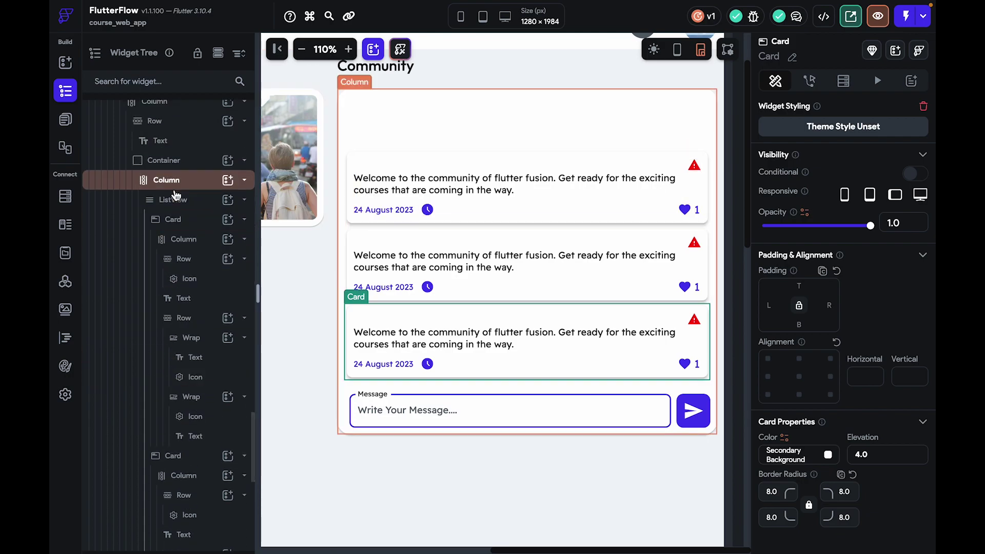
click(175, 200)
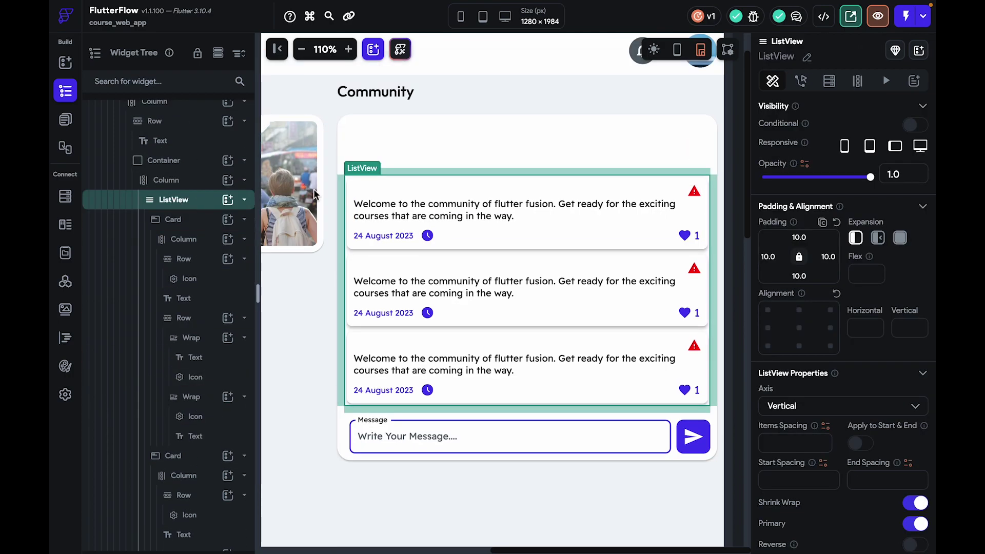
scroll(884, 459, down, 1)
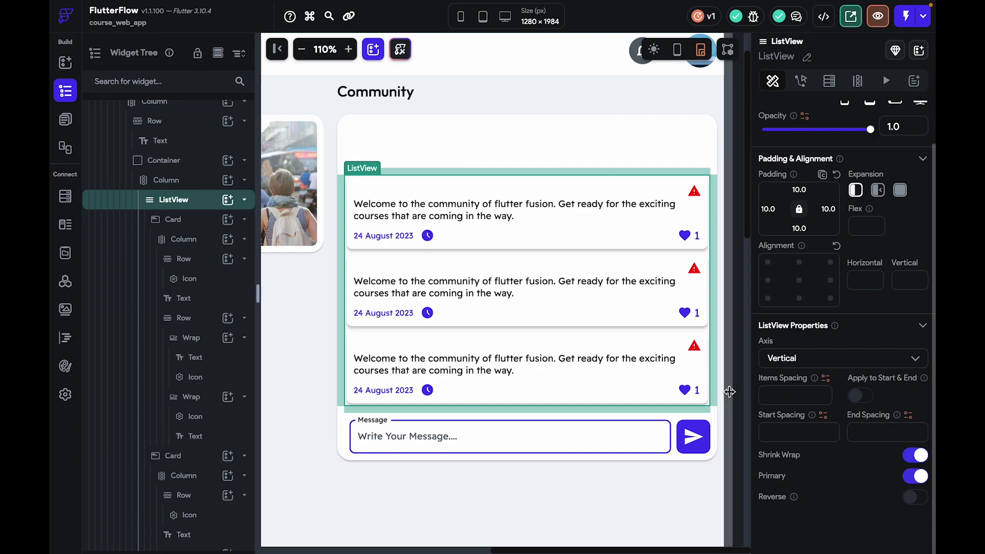
right_click(176, 200)
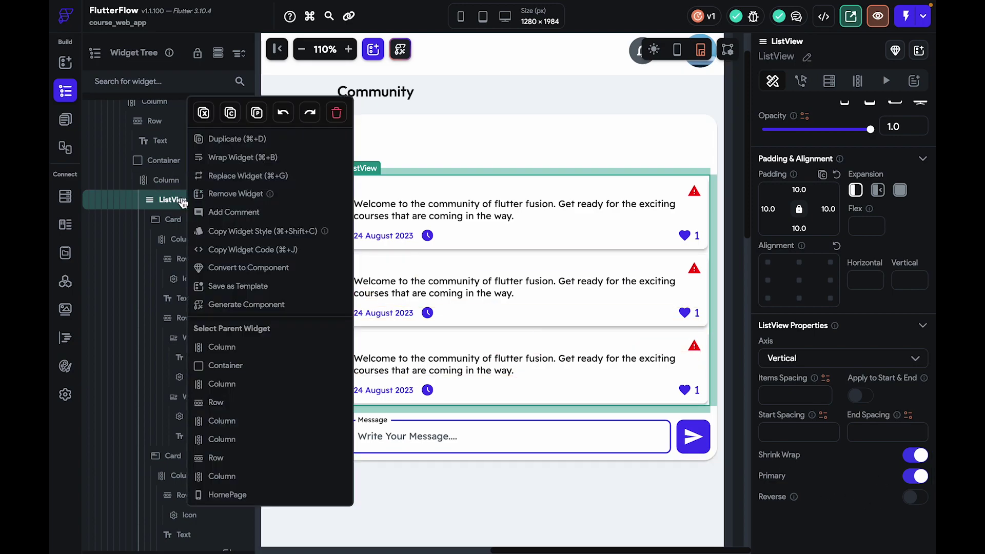
click(213, 157)
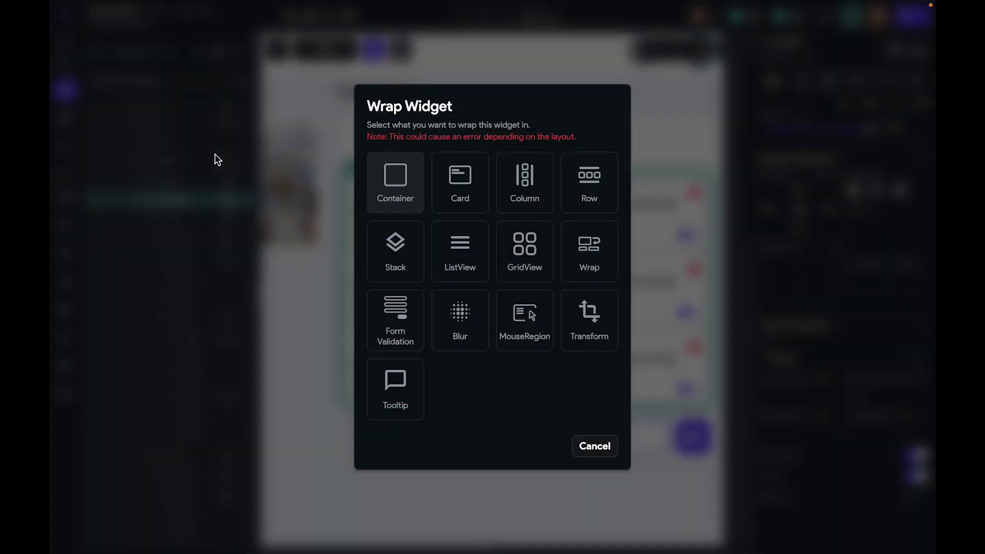
click(588, 230)
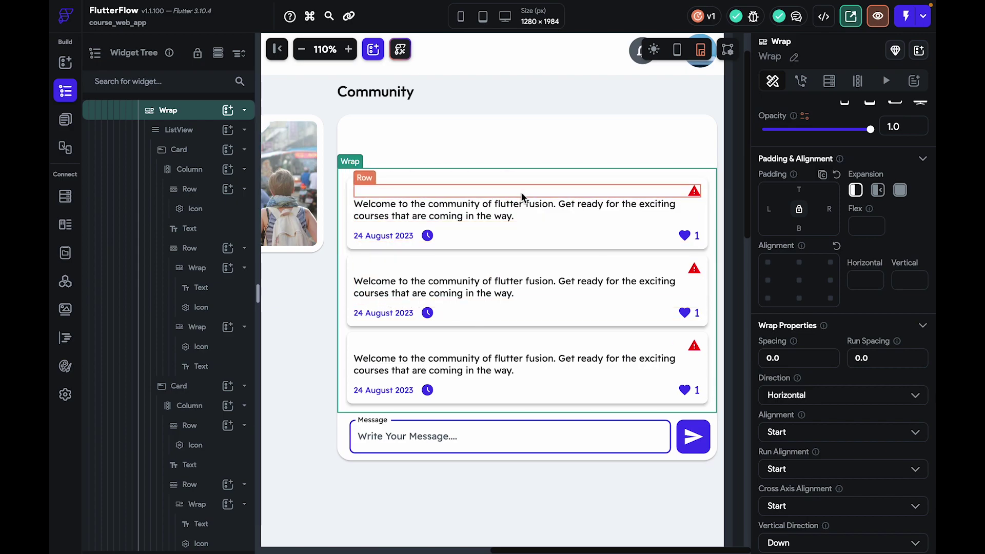
Set the Community panel Column's main axis alignment to space between so the message field stays at the panel's base
click(639, 151)
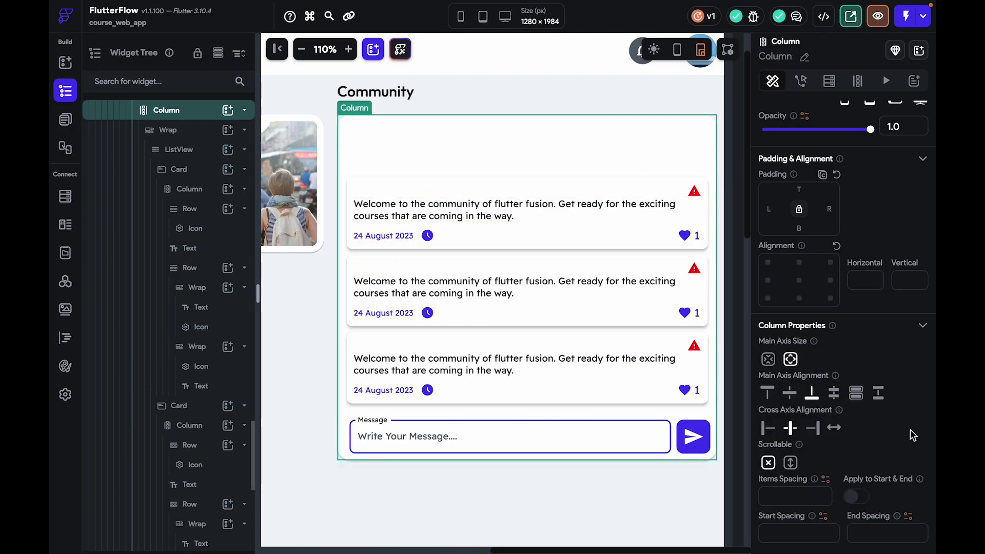
click(878, 392)
click(181, 150)
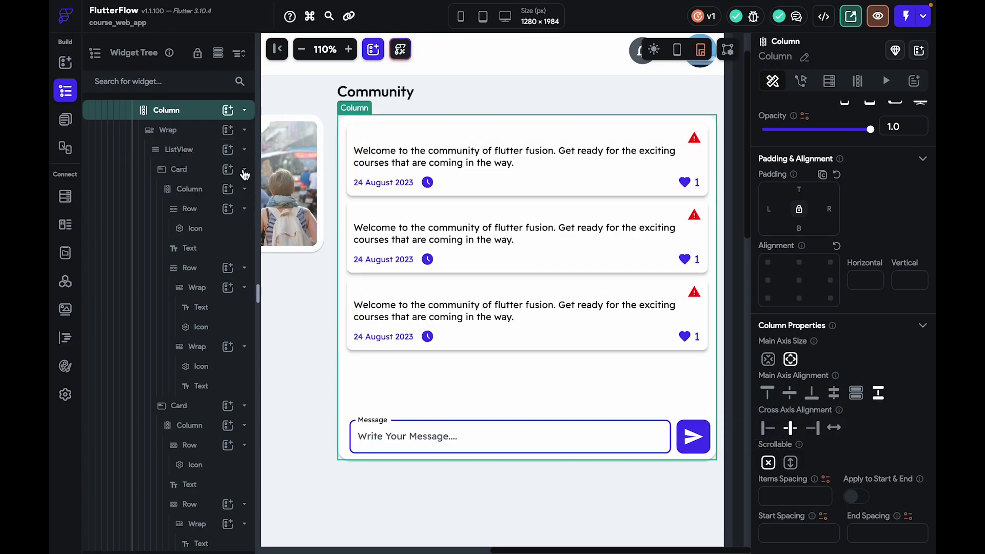
click(473, 410)
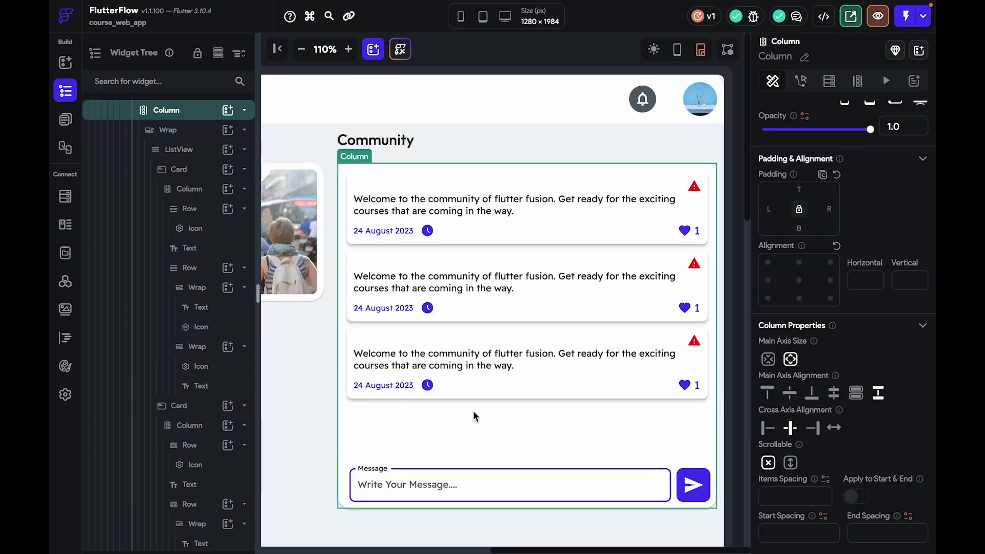
scroll(473, 410, down, 1)
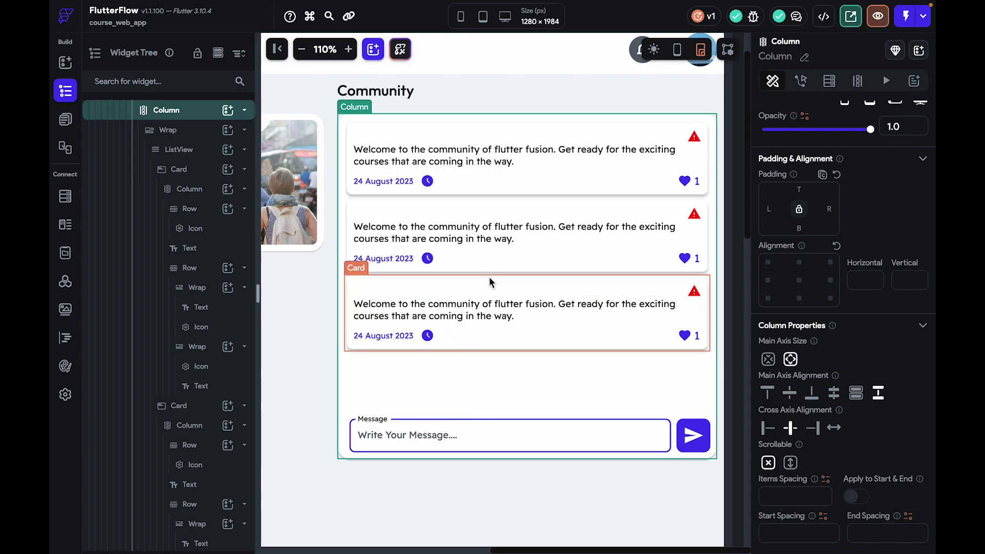
Duplicate the first message Card to test the Community panel with a fourth message
click(498, 193)
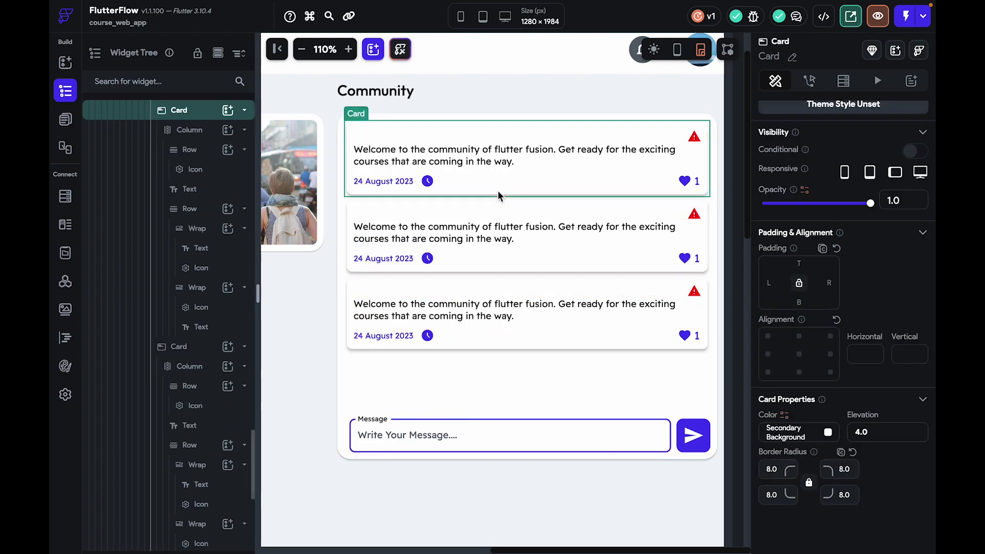
click(712, 436)
click(712, 443)
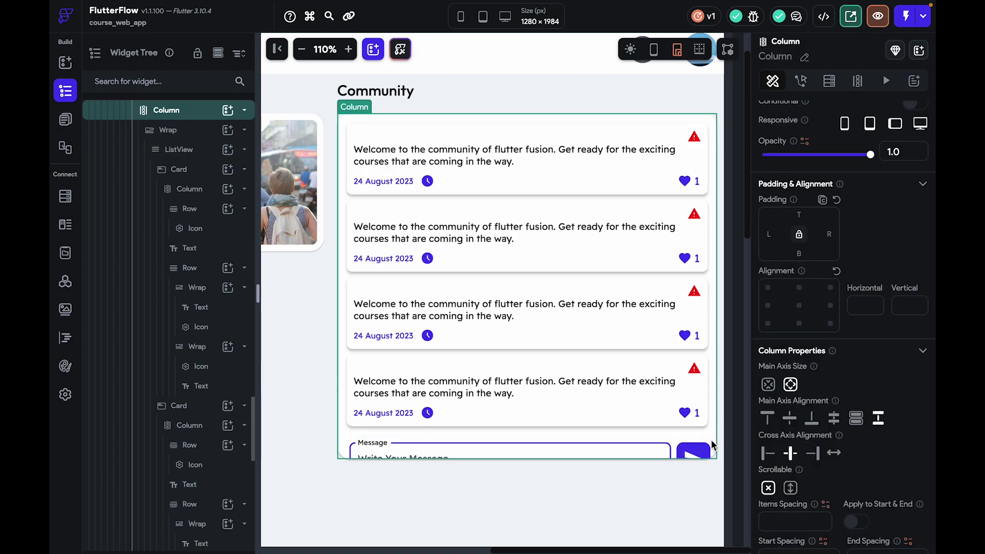
Try the minimum main axis size on the Community panel Column and restore the maximum size
click(768, 384)
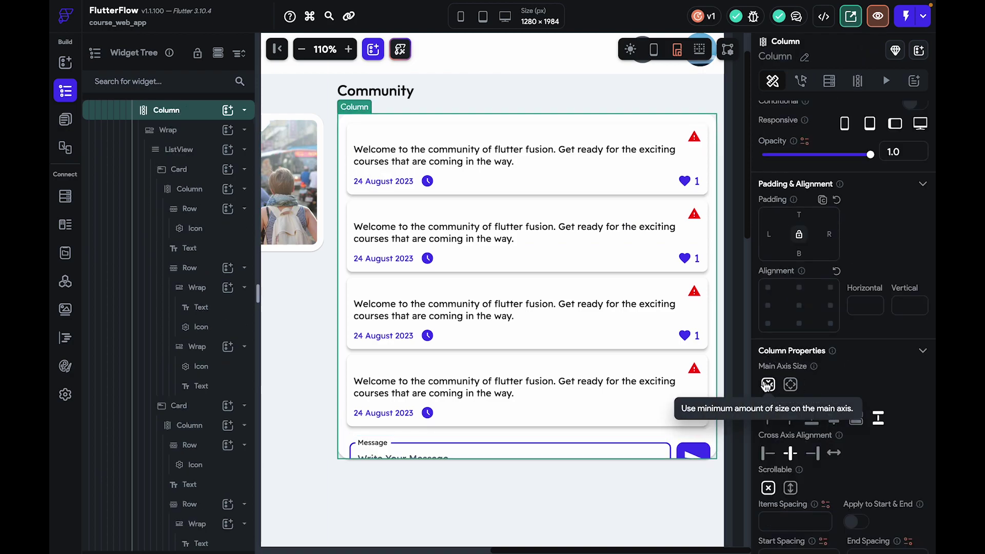
click(790, 385)
scroll(792, 473, down, 1)
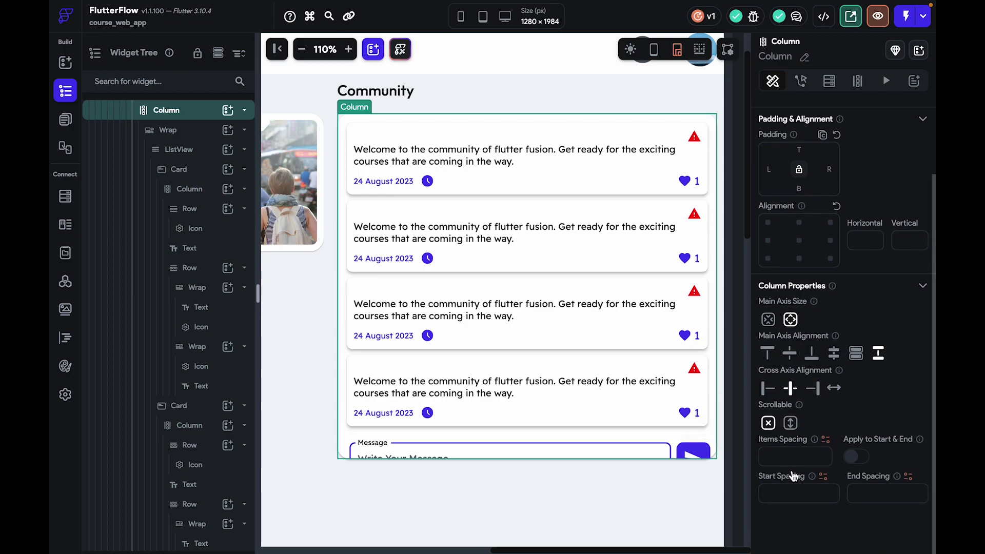
scroll(657, 425, down, 5)
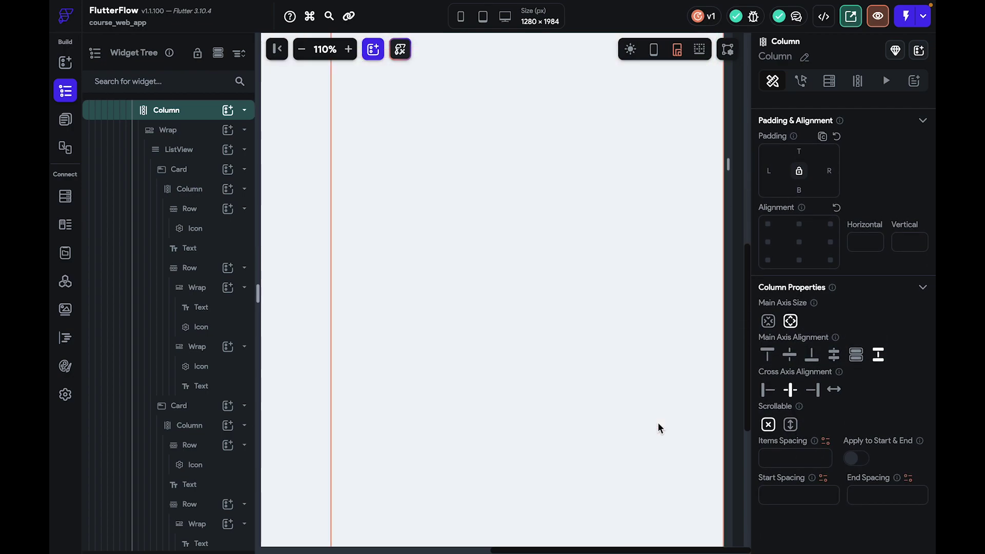
Preview the home page to examine how the Community panel lays out its Cards and message field, and return to the editor
scroll(659, 428, up, 5)
scroll(657, 423, down, 2)
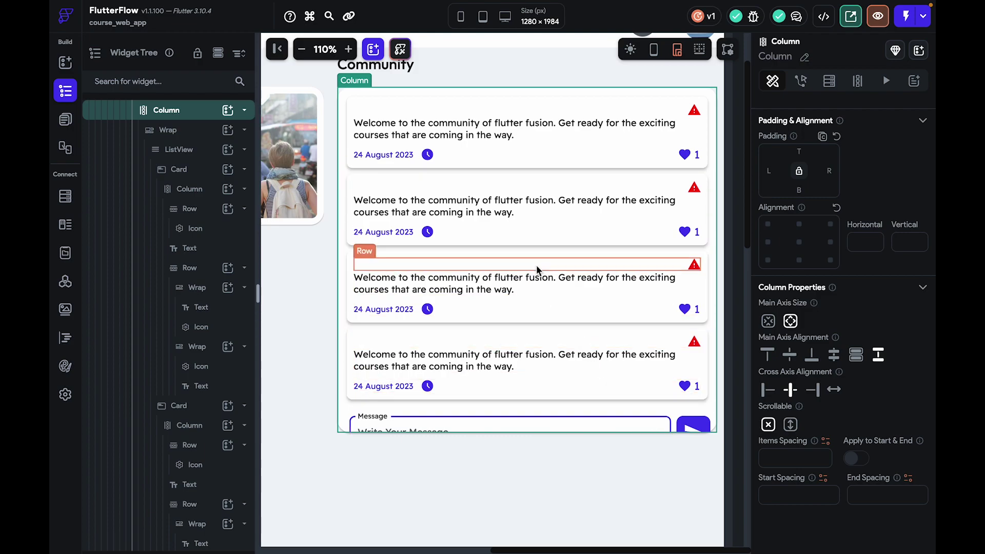
click(893, 4)
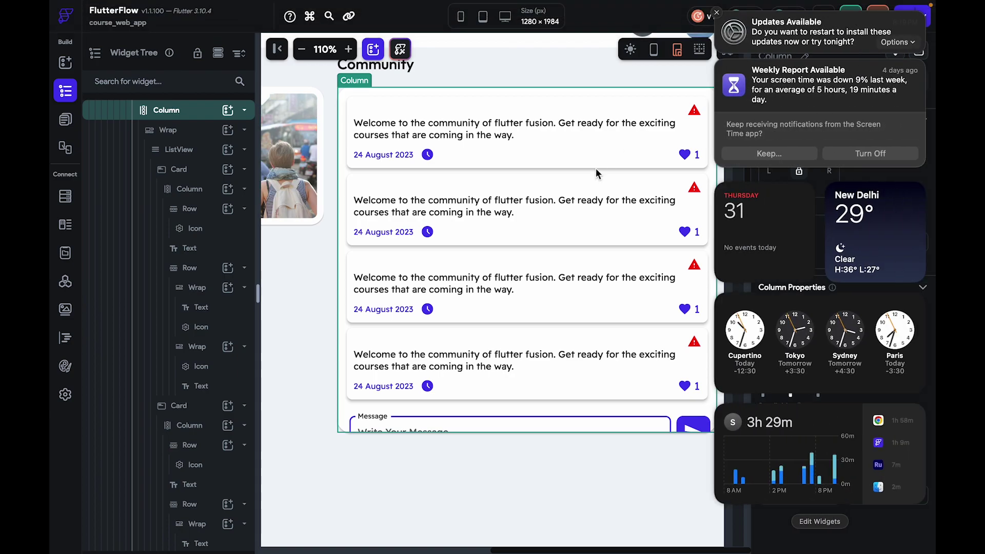
click(597, 175)
click(871, 18)
click(599, 319)
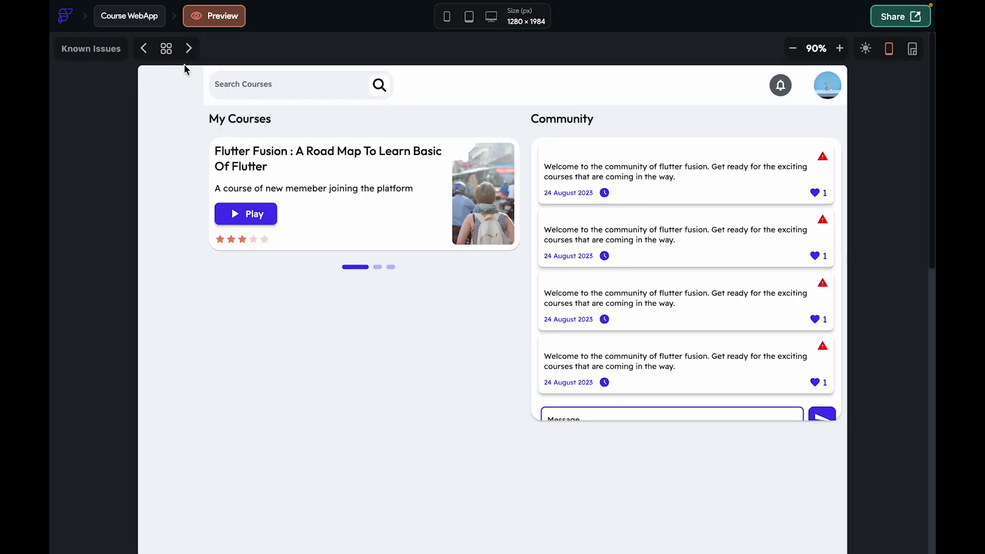
click(154, 17)
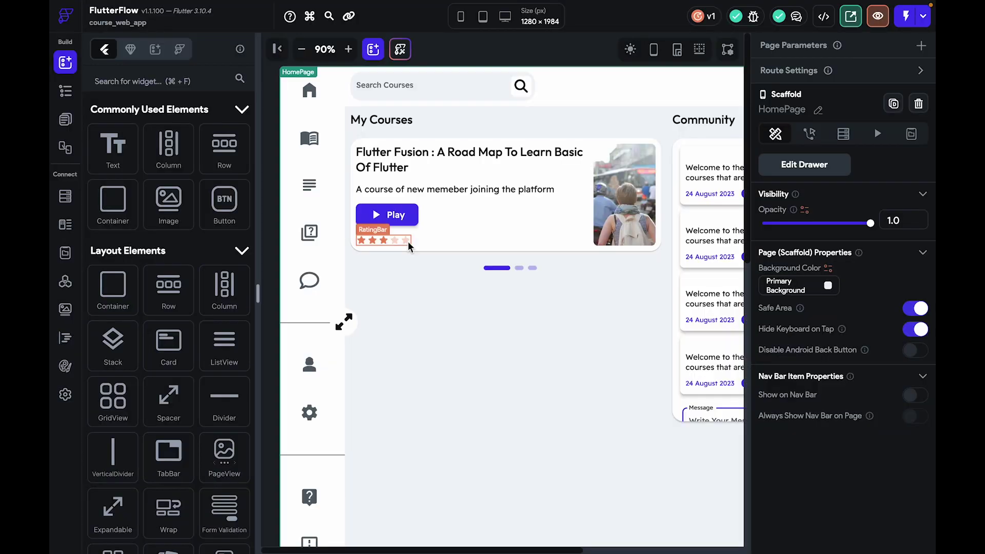
Set the clip behavior of the Wrap around the message list to Clip content
scroll(408, 241, right, 5)
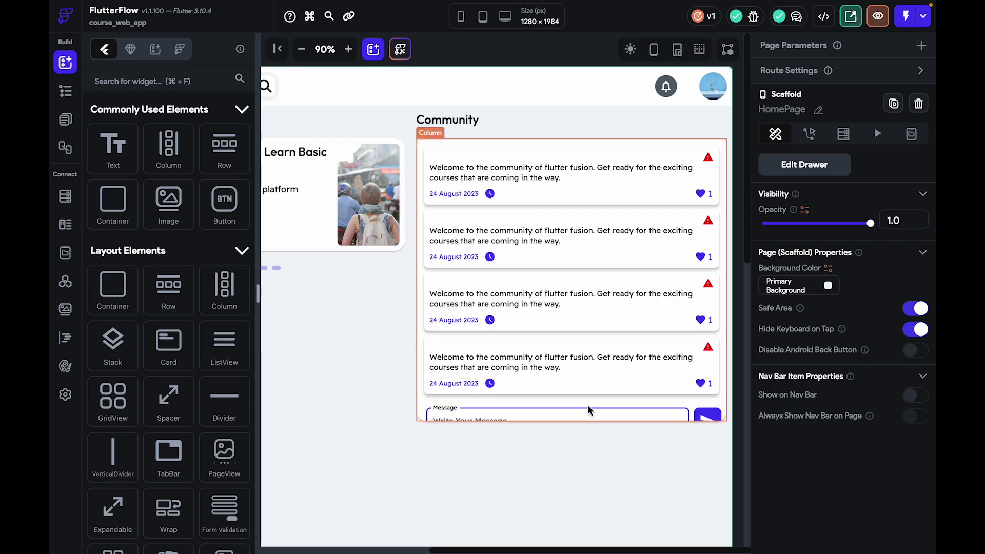
click(699, 403)
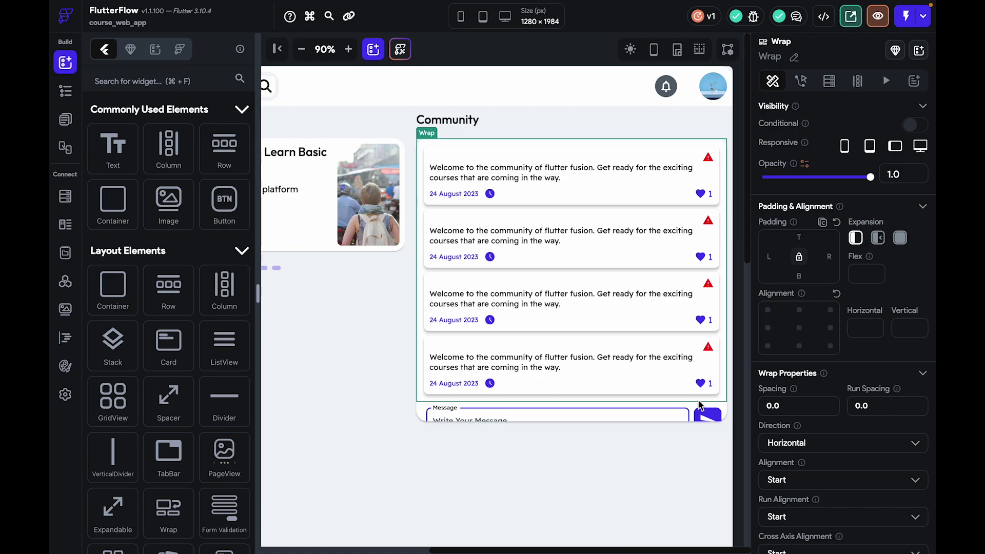
scroll(821, 405, down, 5)
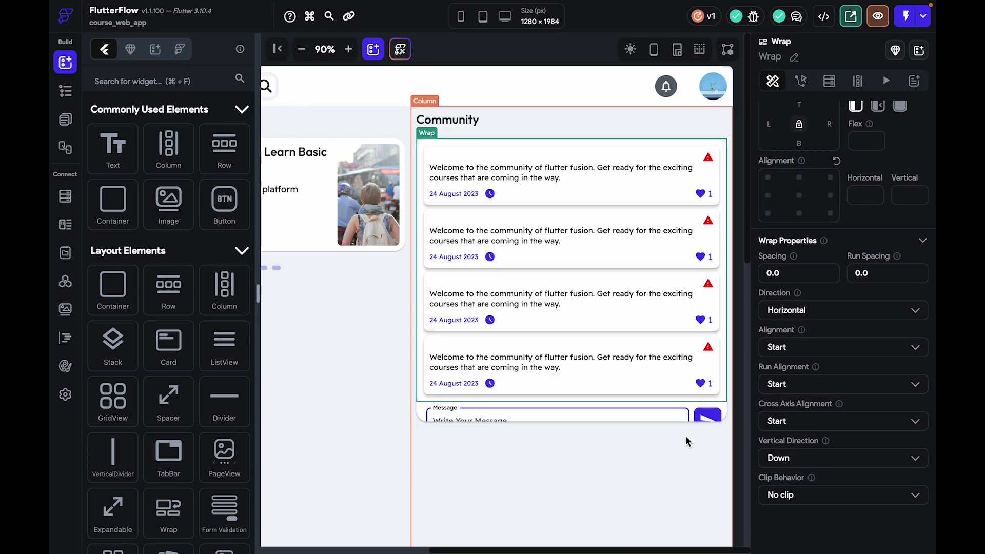
click(803, 493)
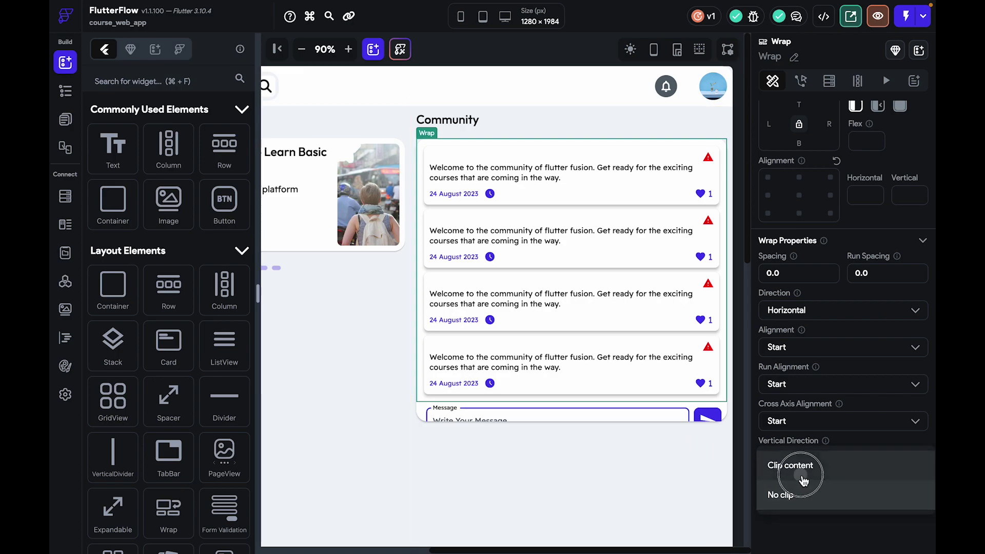
click(803, 480)
scroll(626, 365, down, 4)
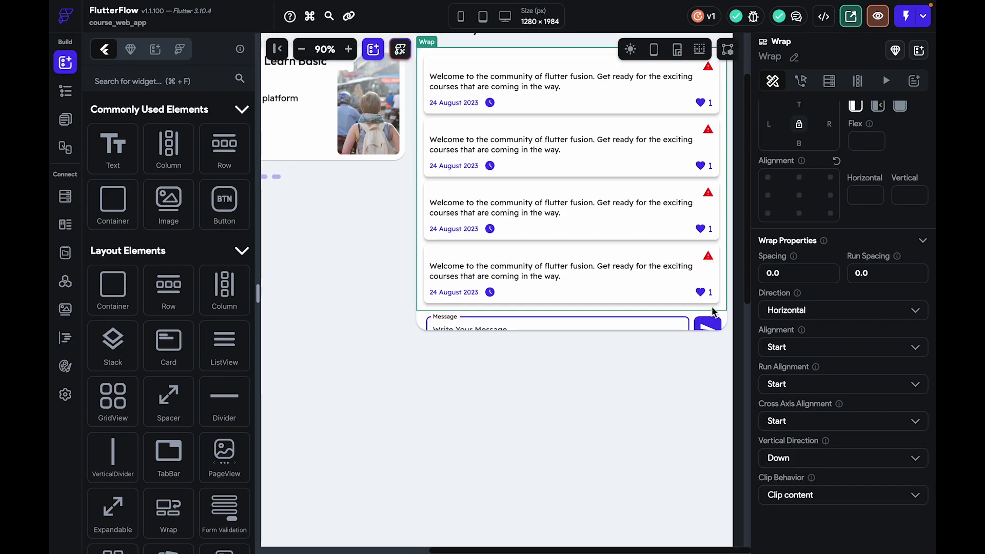
scroll(713, 311, up, 3)
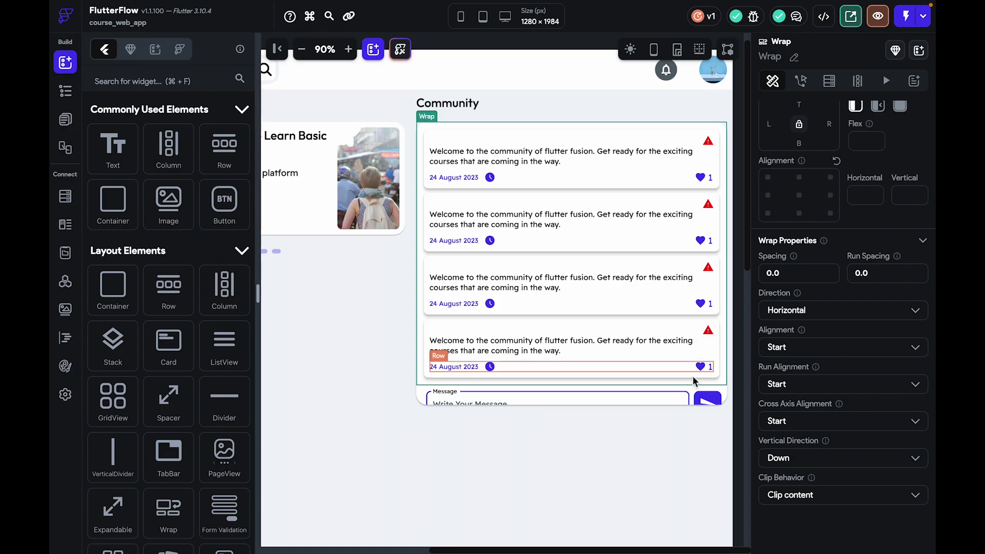
Cut the message field Row from the Community panel and remove the Wrap around the ListView, keeping its contents
click(693, 399)
key(super+x)
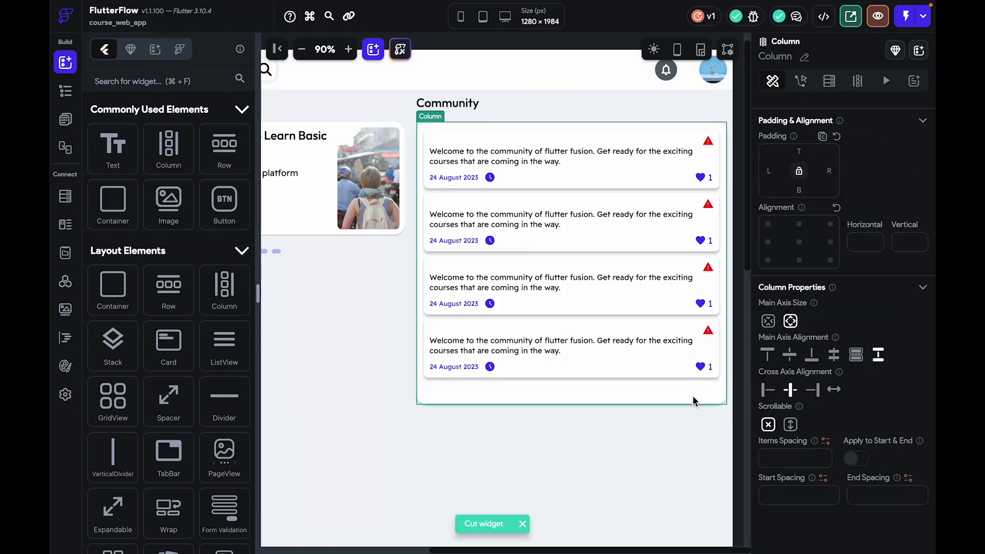
click(635, 385)
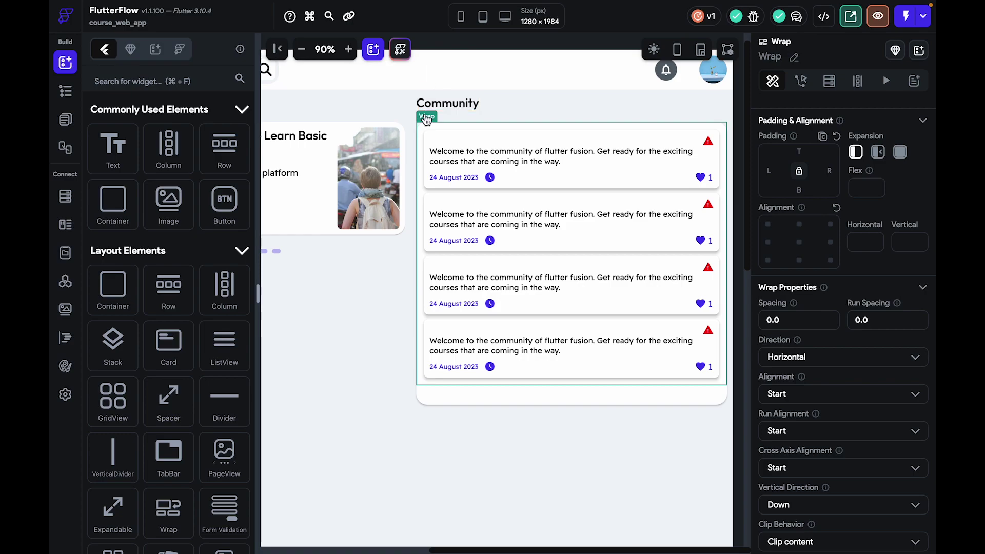
right_click(431, 99)
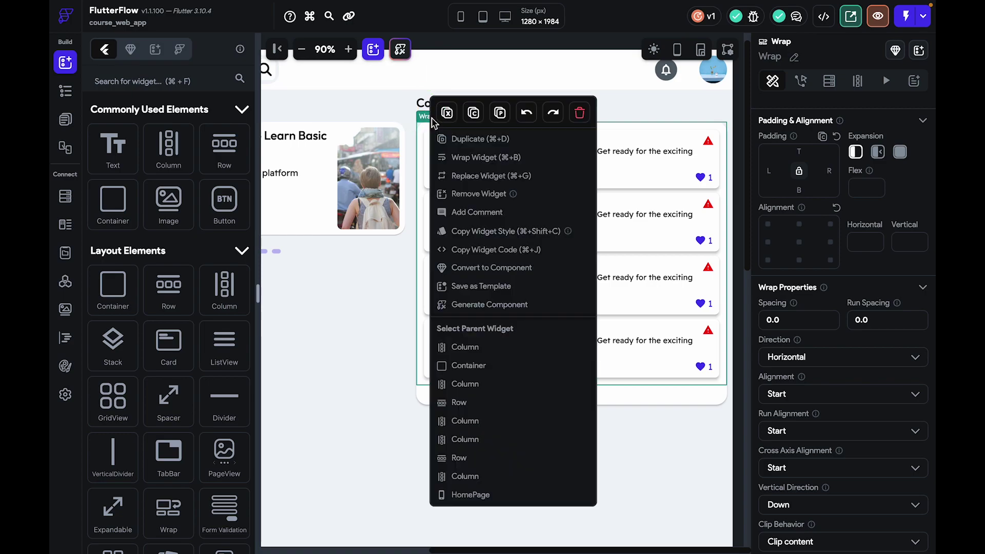
click(476, 193)
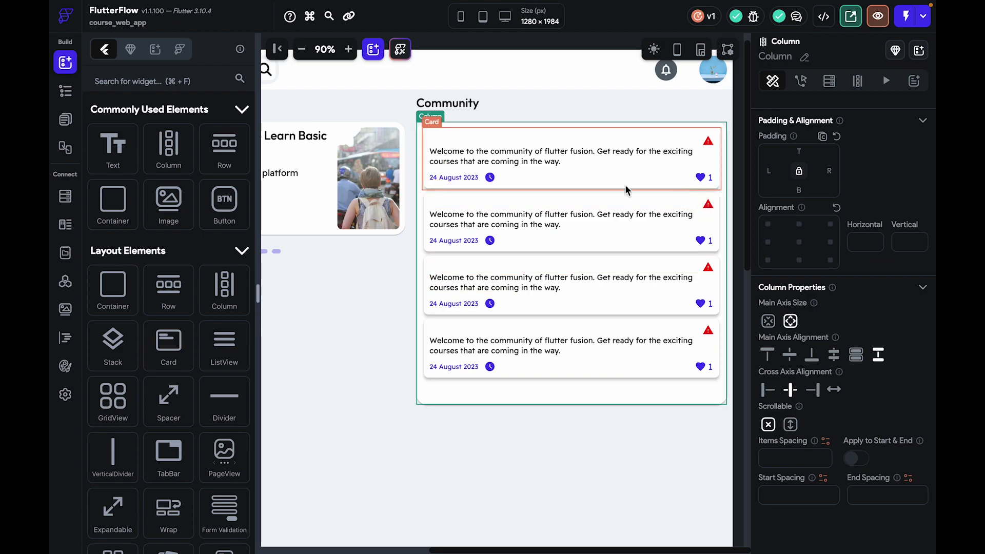
Remove the ListView around the message Cards so they sit directly in the Community panel Column
click(65, 120)
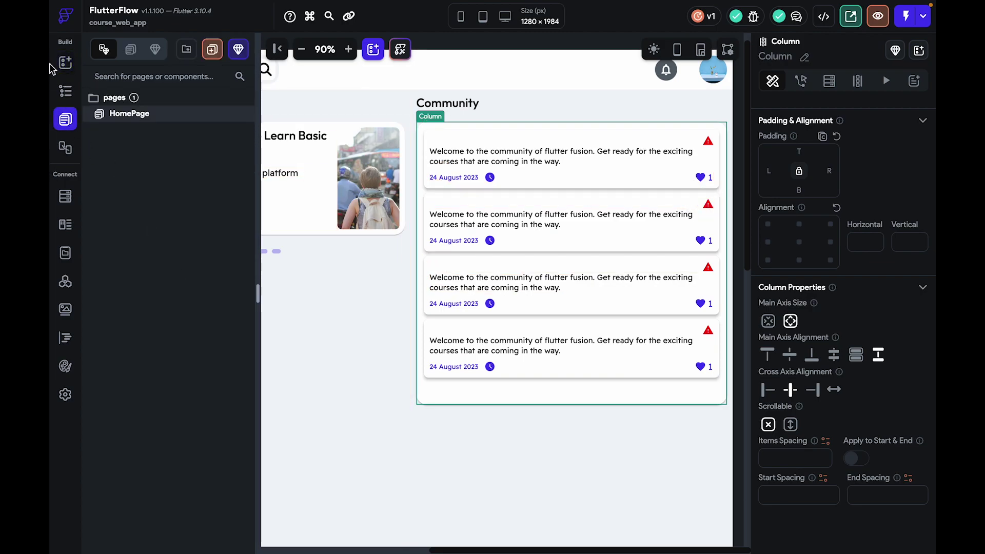
click(65, 90)
scroll(184, 393, down, 8)
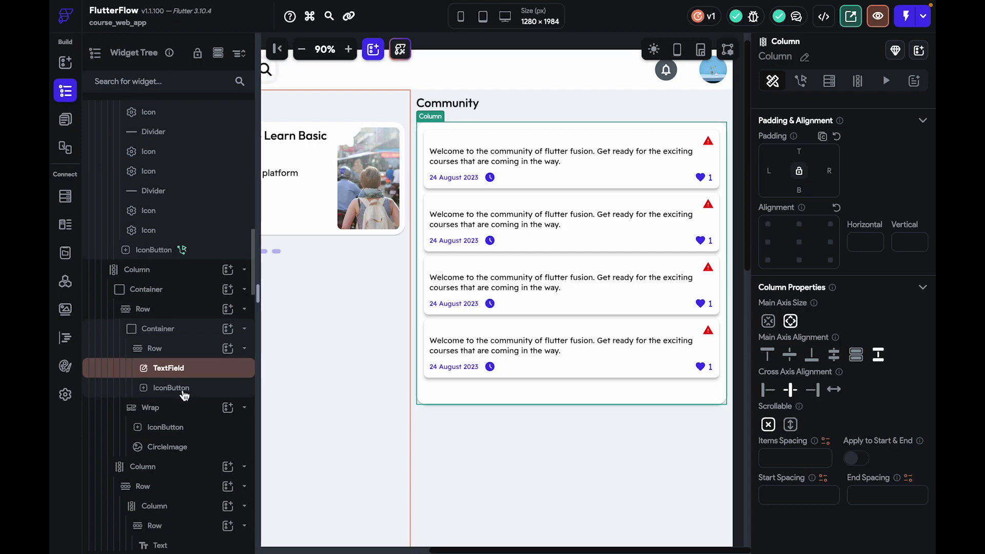
scroll(183, 395, down, 10)
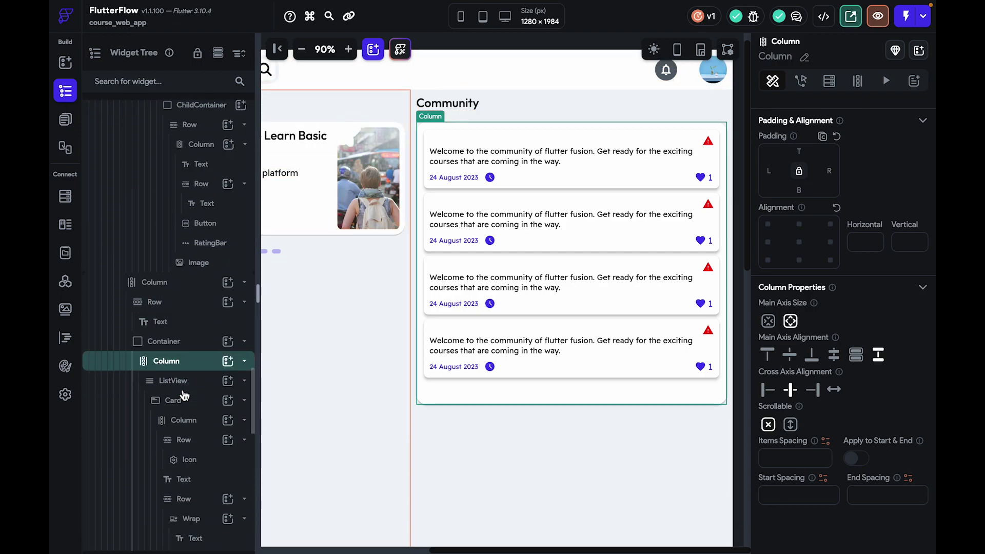
scroll(184, 395, down, 4)
click(169, 287)
right_click(169, 286)
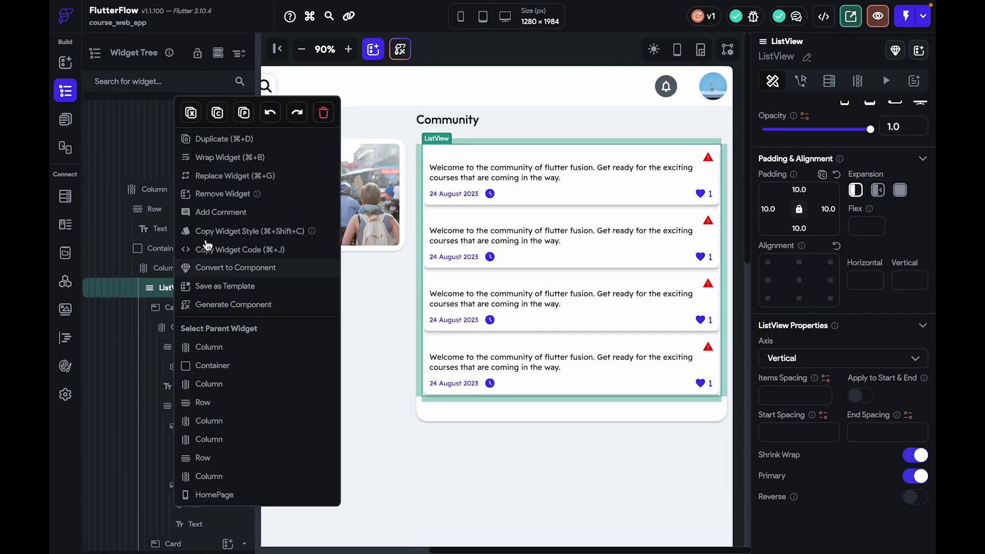
click(228, 195)
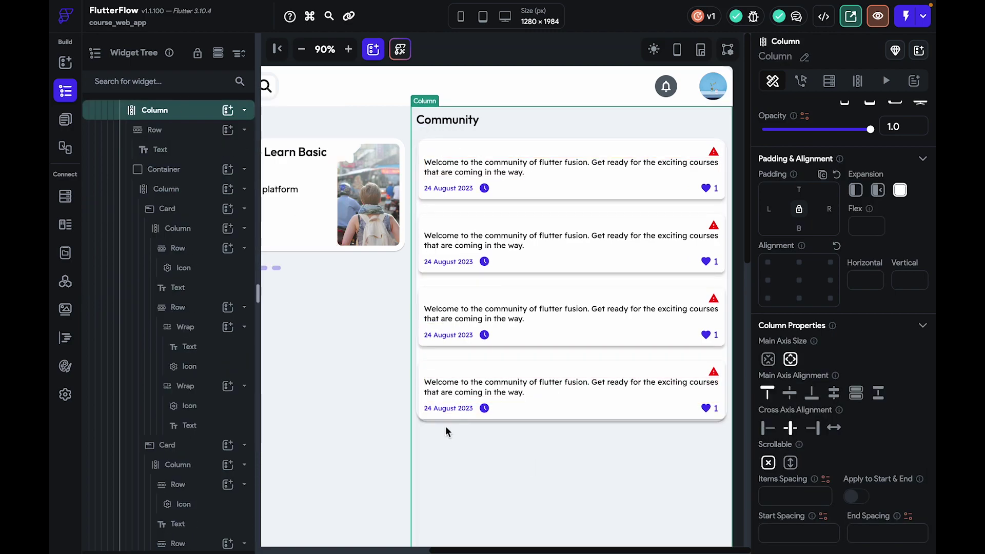
Set the top and bottom padding of the Column holding the message Cards to 10
click(705, 214)
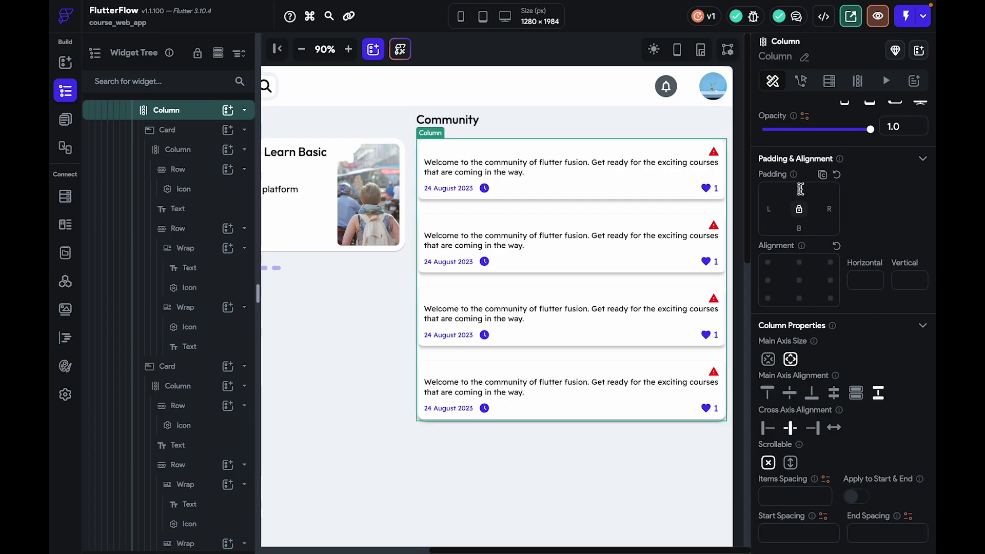
text(10)
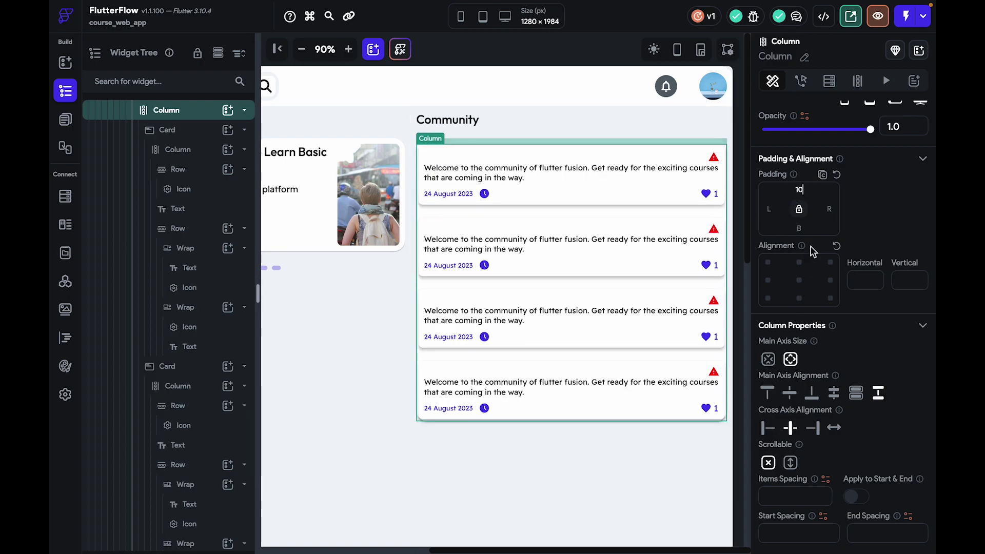
click(632, 440)
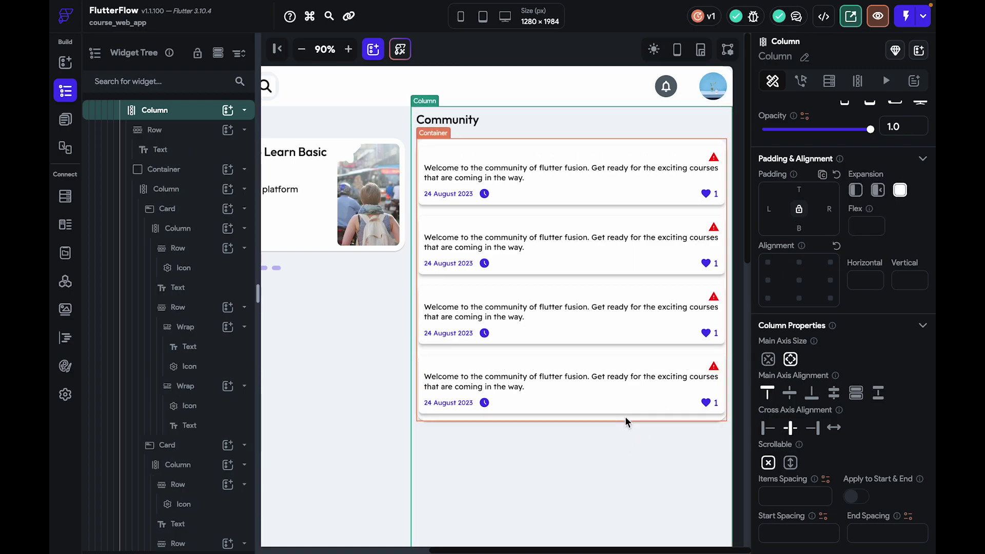
Set the Community panel Container's fill color to Primary Background
click(624, 417)
scroll(828, 420, down, 1)
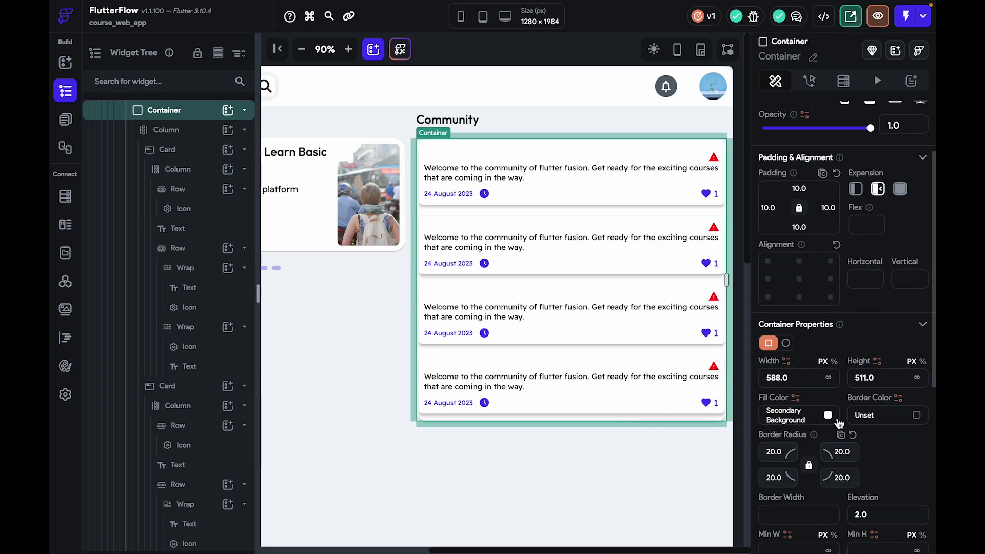
click(837, 421)
click(527, 291)
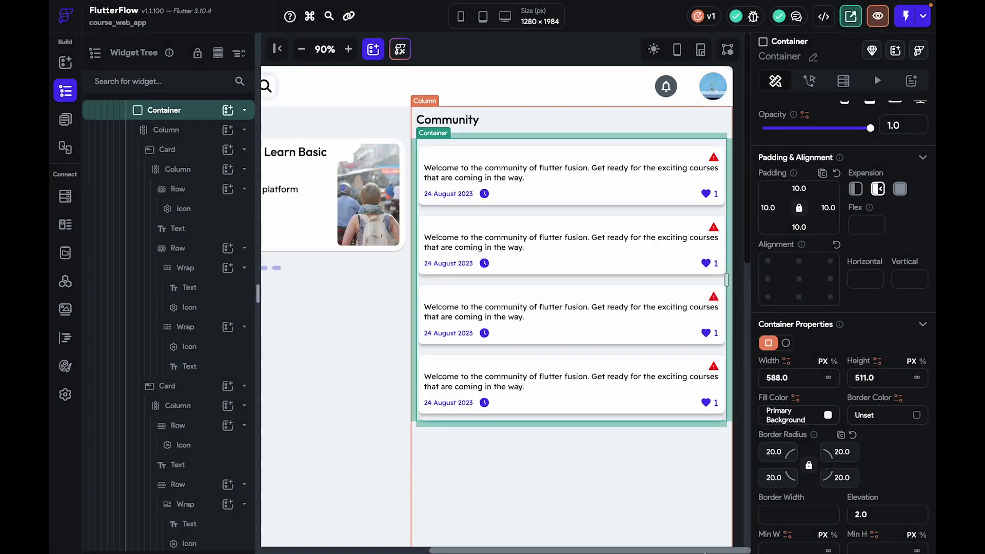
click(713, 483)
Clear the elevation of the Community panel Container
click(709, 418)
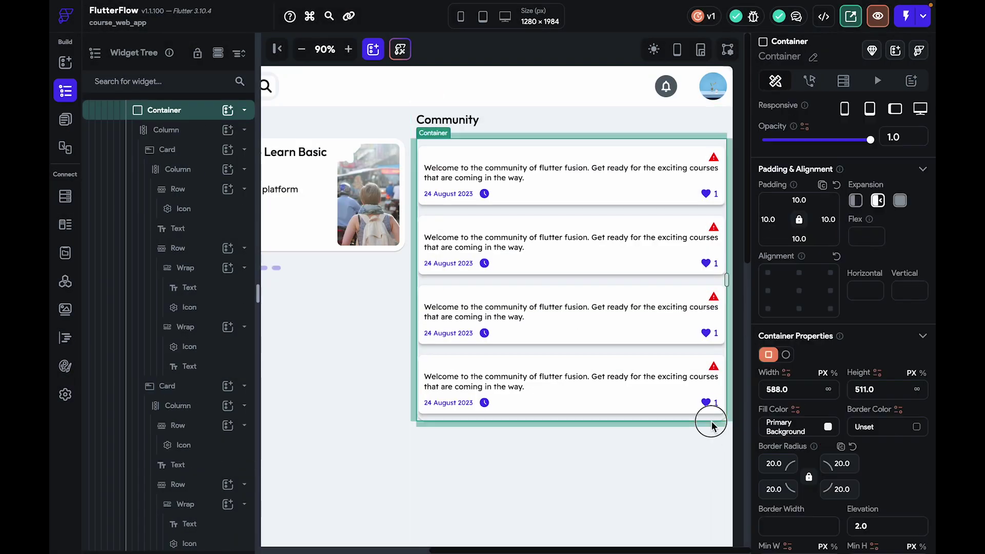
scroll(803, 467, down, 6)
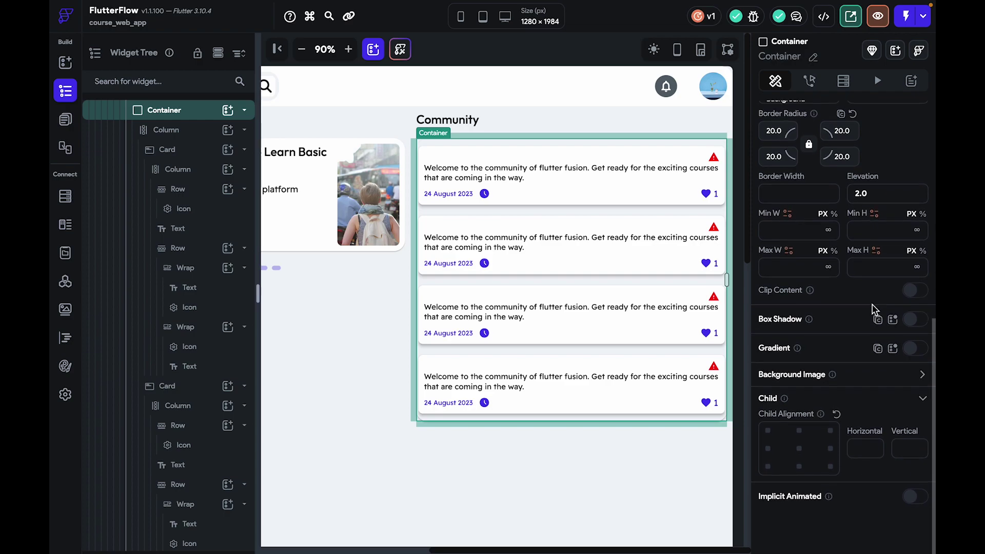
click(865, 194)
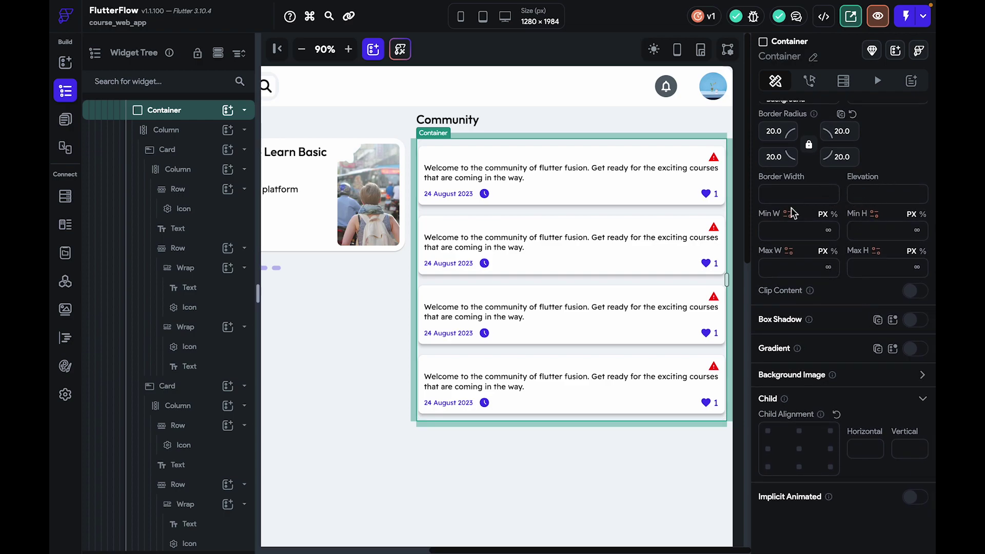
click(541, 441)
click(542, 40)
Add a Container below the message Cards in the outer Community Column and widen it to 626 px
scroll(103, 217, up, 5)
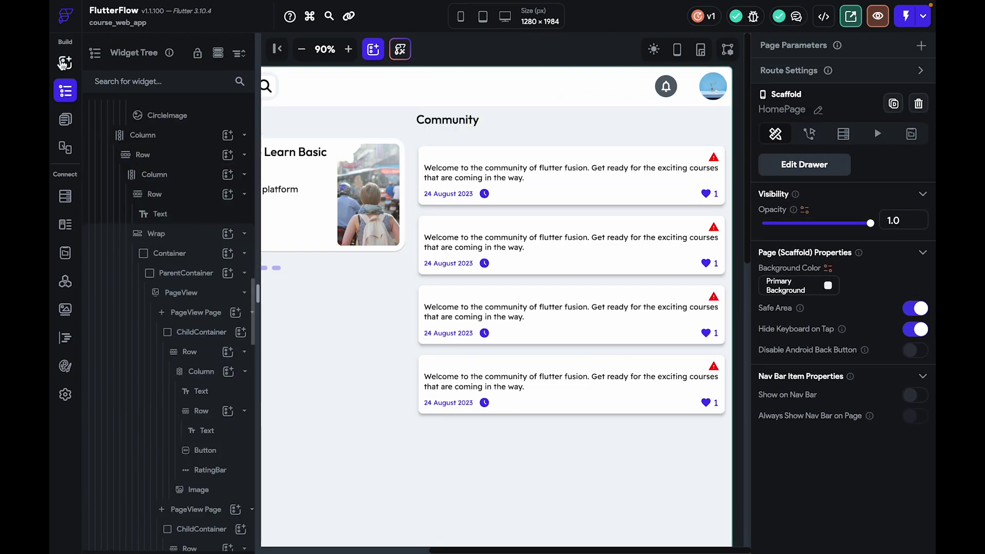
click(65, 62)
drag(135, 226, 599, 481)
scroll(598, 481, down, 2)
drag(599, 382, 749, 372)
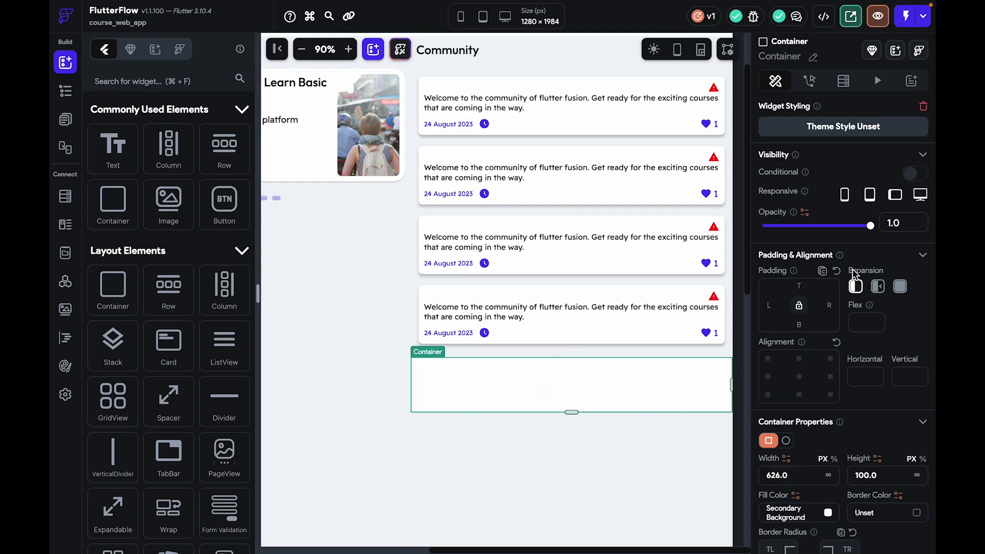
Give the new Container 10 padding on all sides and a height of 82 px, and paste the message Row into it
click(802, 285)
text(10)
click(800, 306)
drag(573, 418, 571, 405)
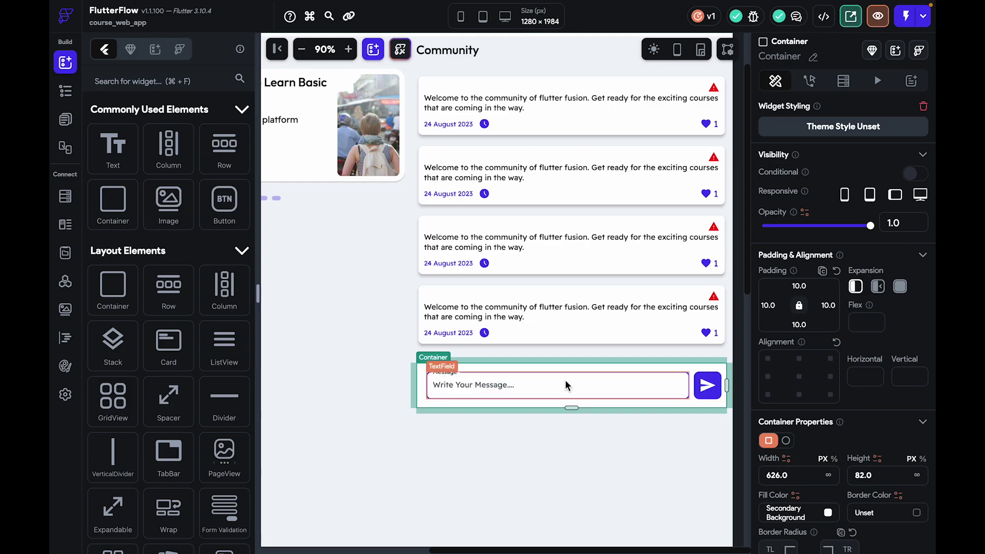
click(675, 444)
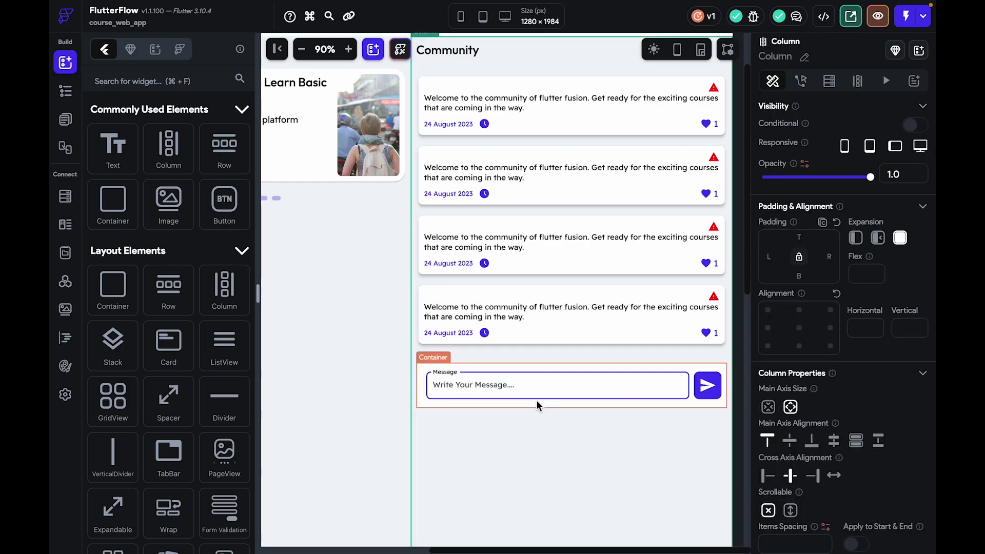
Cut the message Row out of the new Container and cut the empty Container from the Community Column
click(497, 405)
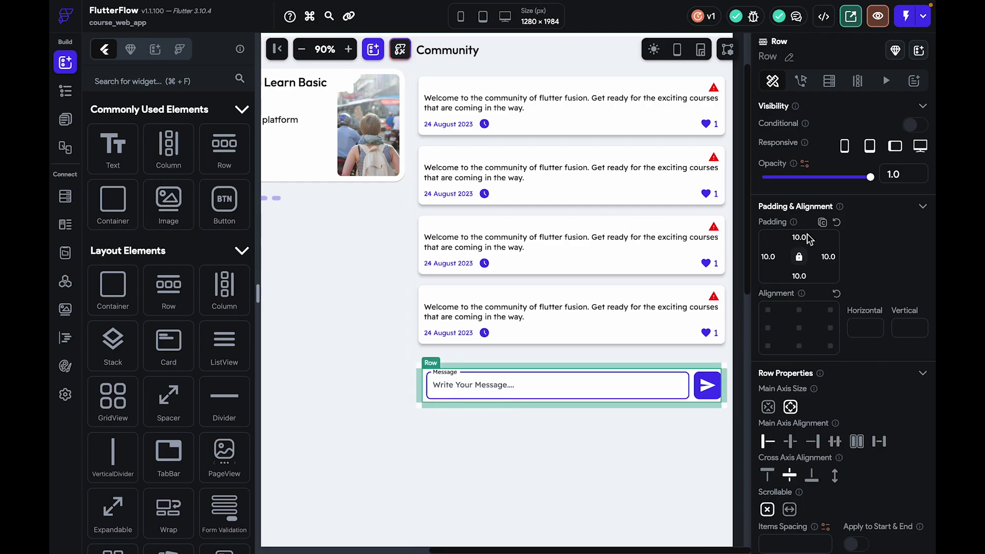
drag(804, 238, 783, 239)
click(690, 399)
key(super+x)
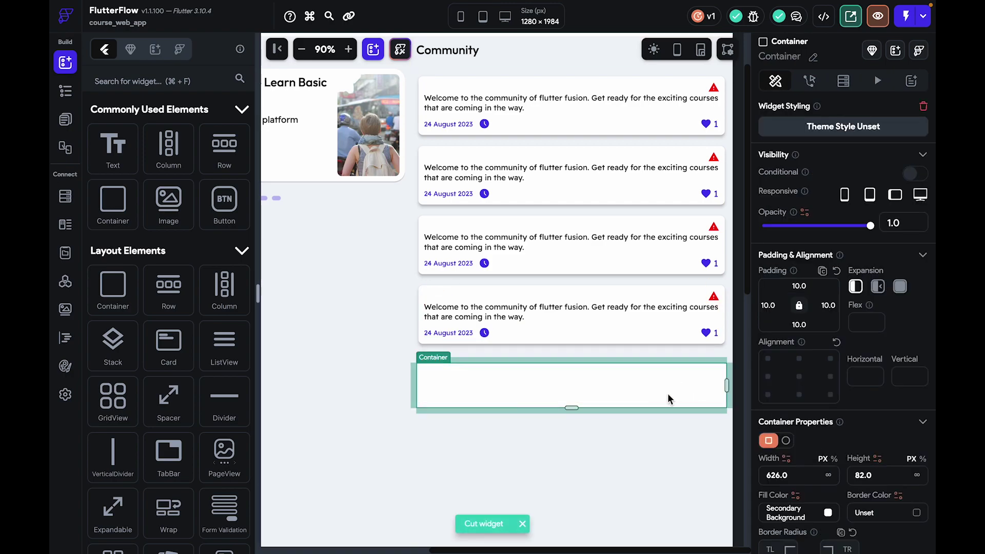
key(super+x)
Add a Card below the messages Container in the Community Column and paste the message Row into it
click(139, 81)
text(card)
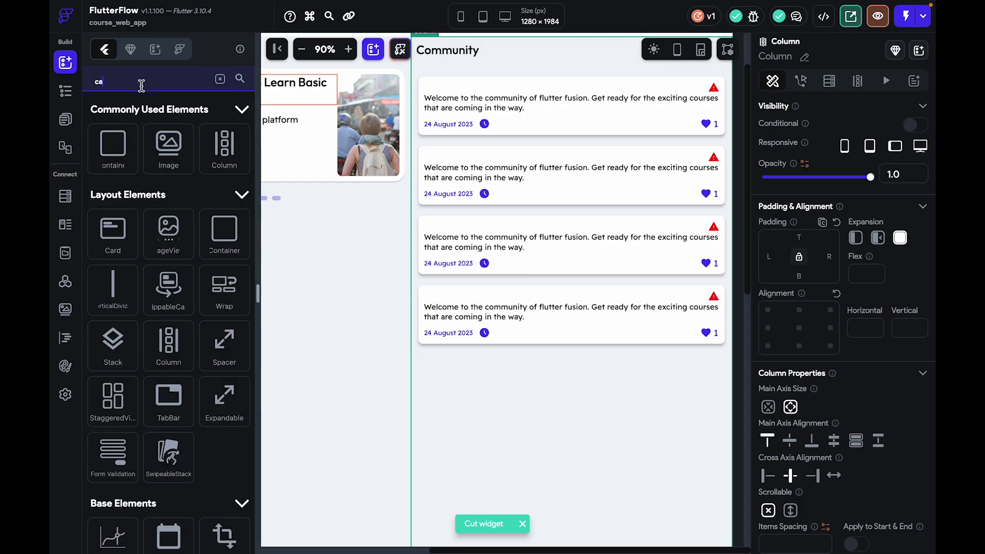
click(115, 170)
drag(116, 170, 498, 350)
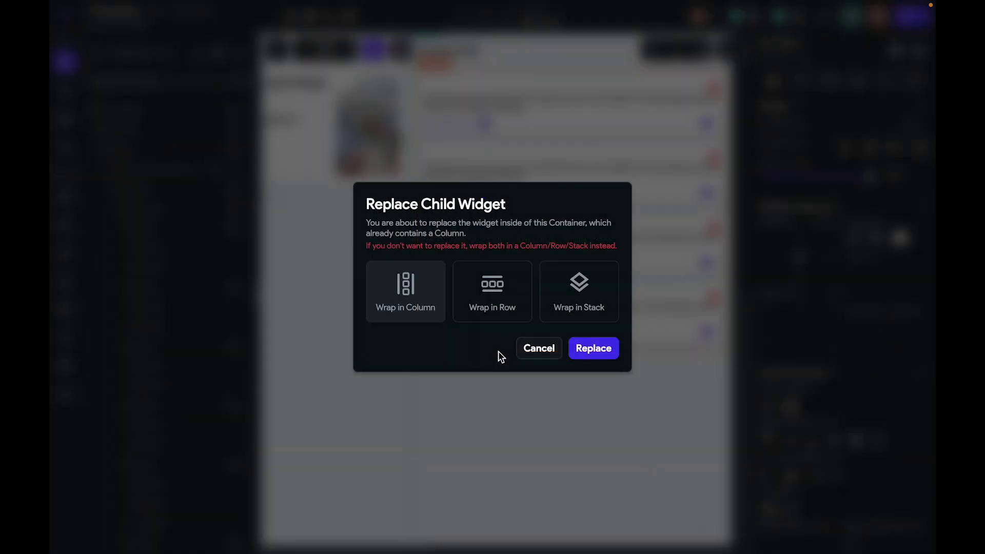
click(543, 351)
drag(135, 171, 530, 395)
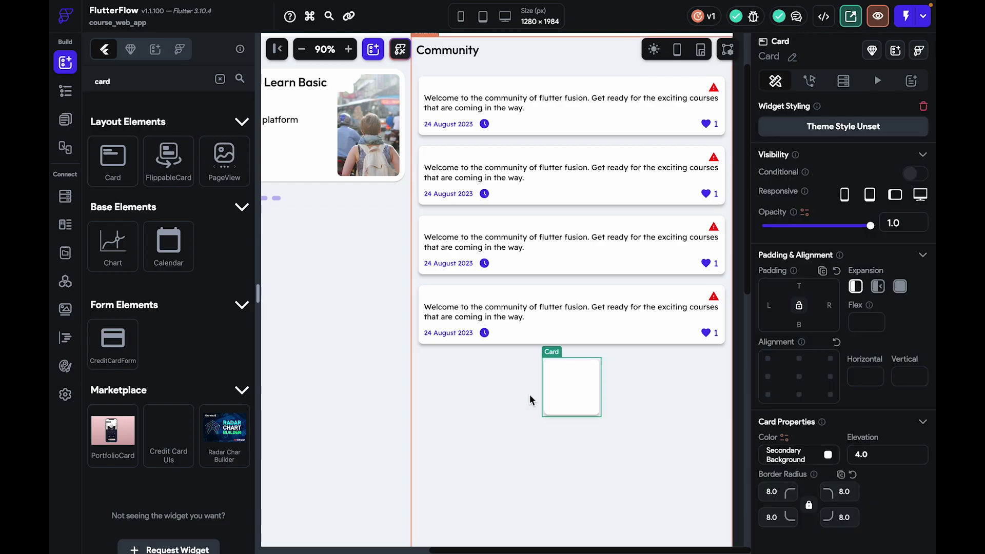
key(super+v)
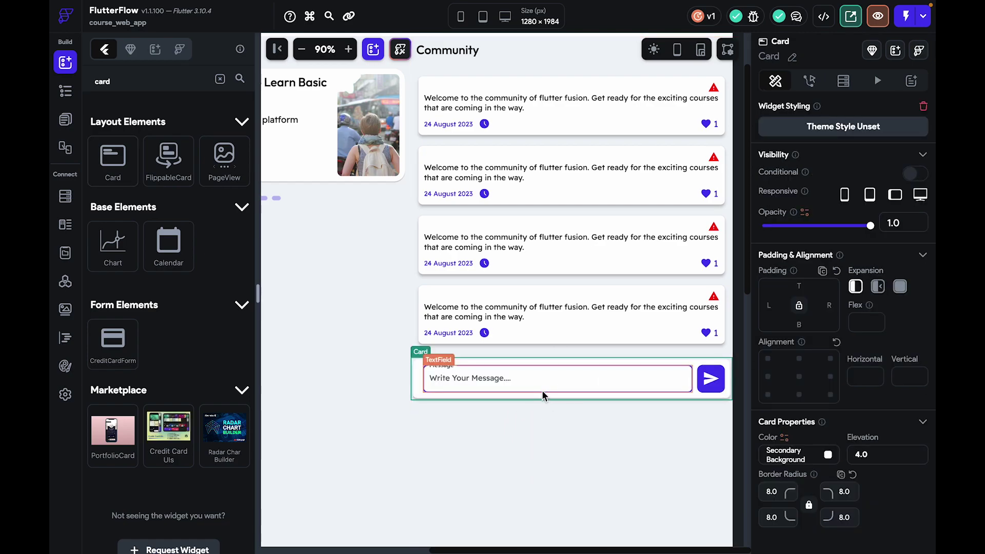
Clear the message Row's padding and re-enter it as 10 on all sides
click(695, 382)
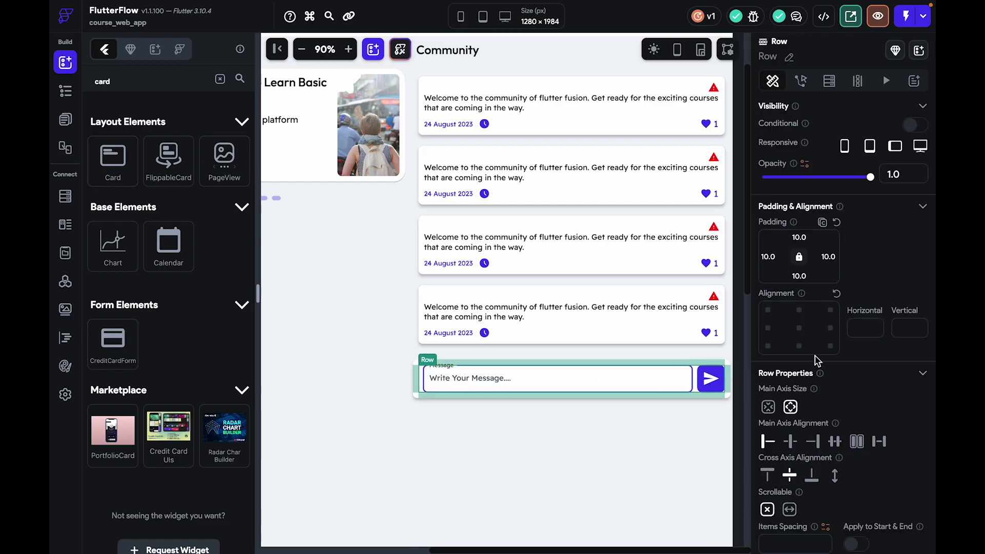
drag(806, 237, 788, 239)
key(BackSpace)
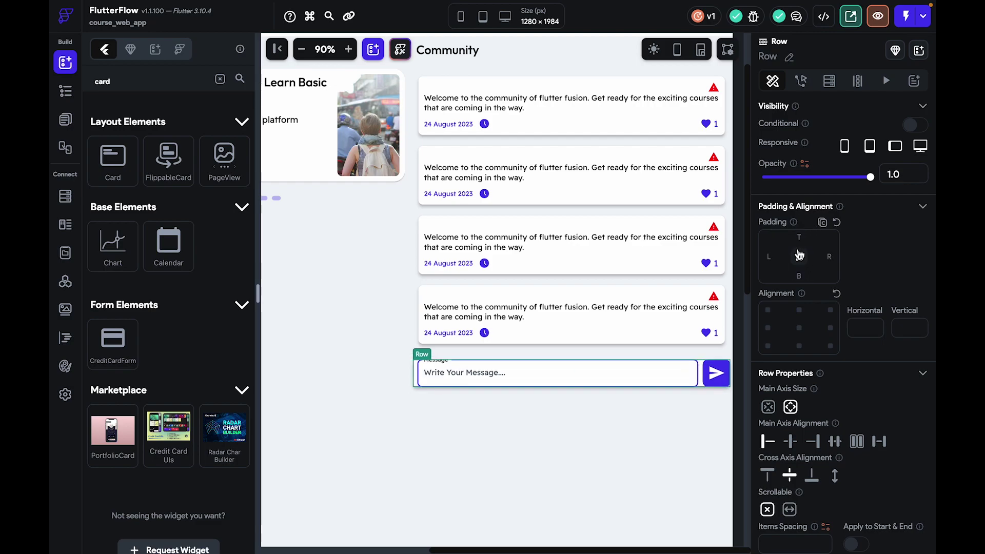
text(10)
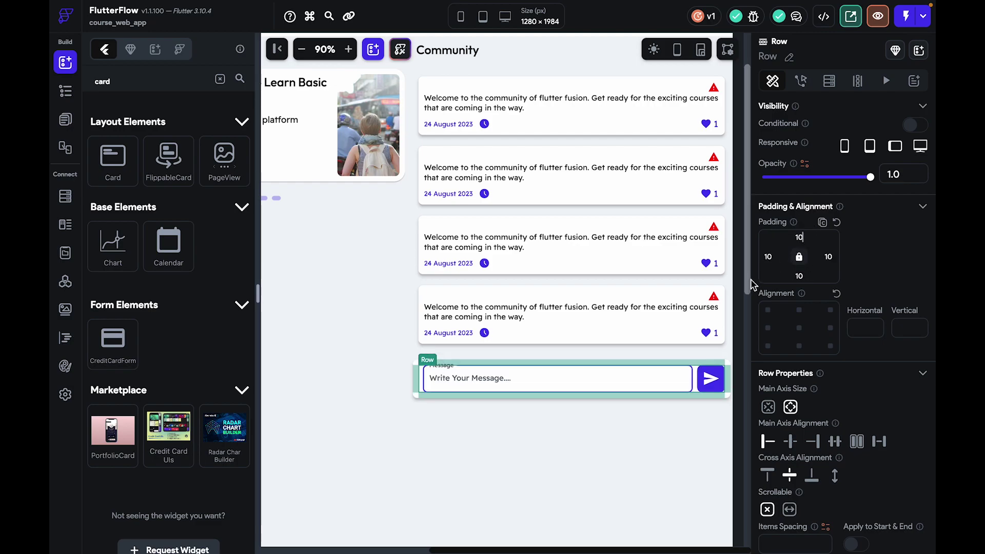
click(552, 445)
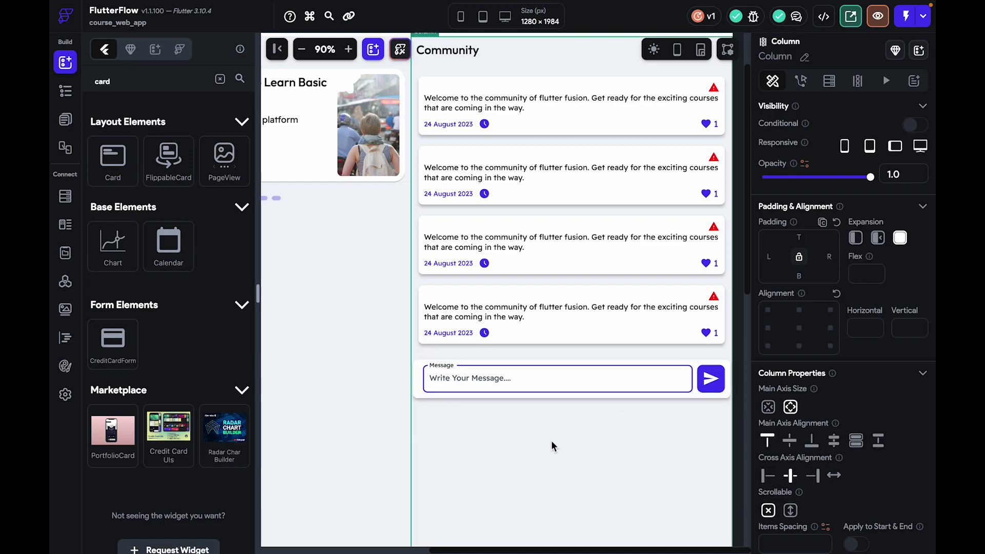
Give the message field's Card 10 padding on all sides and clear the bottom padding of the Container above it
click(681, 394)
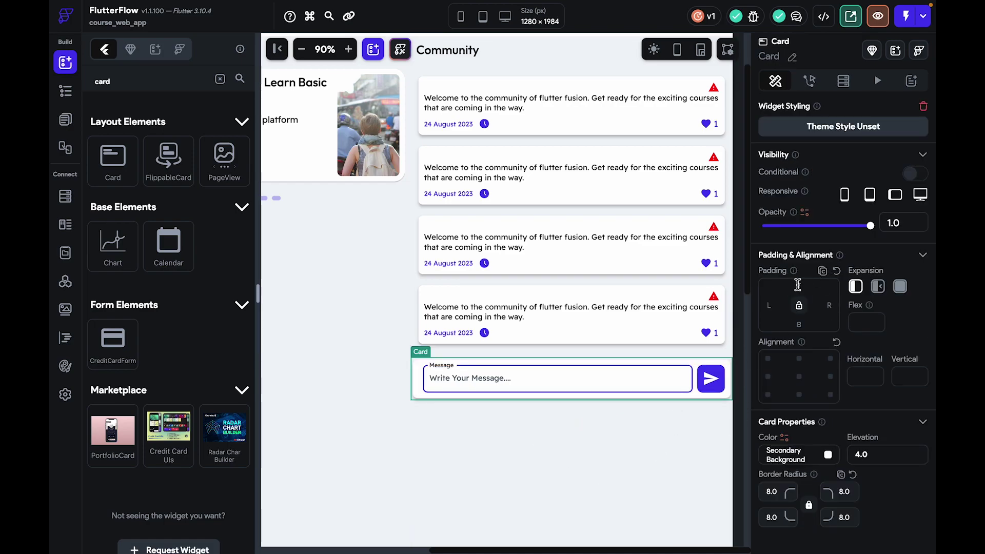
text(10)
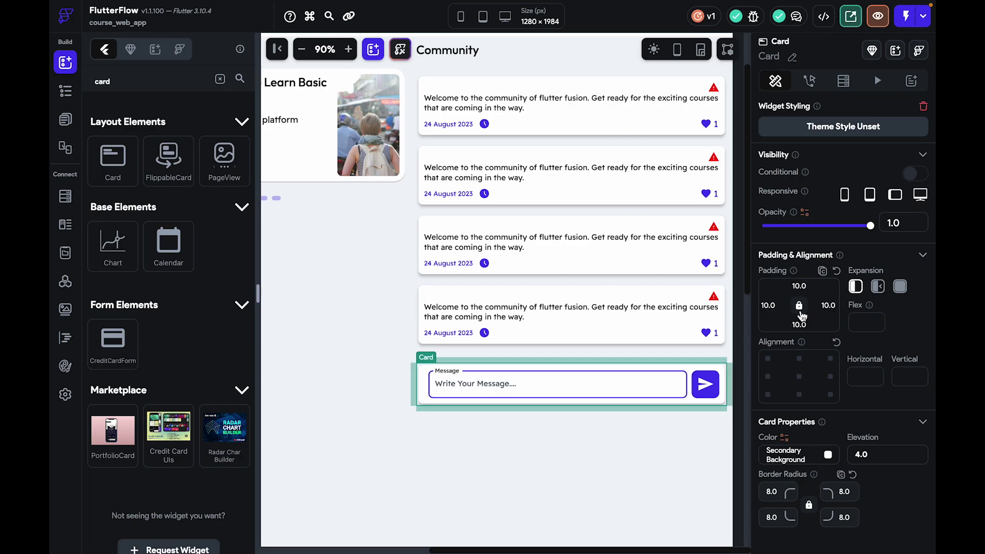
click(743, 362)
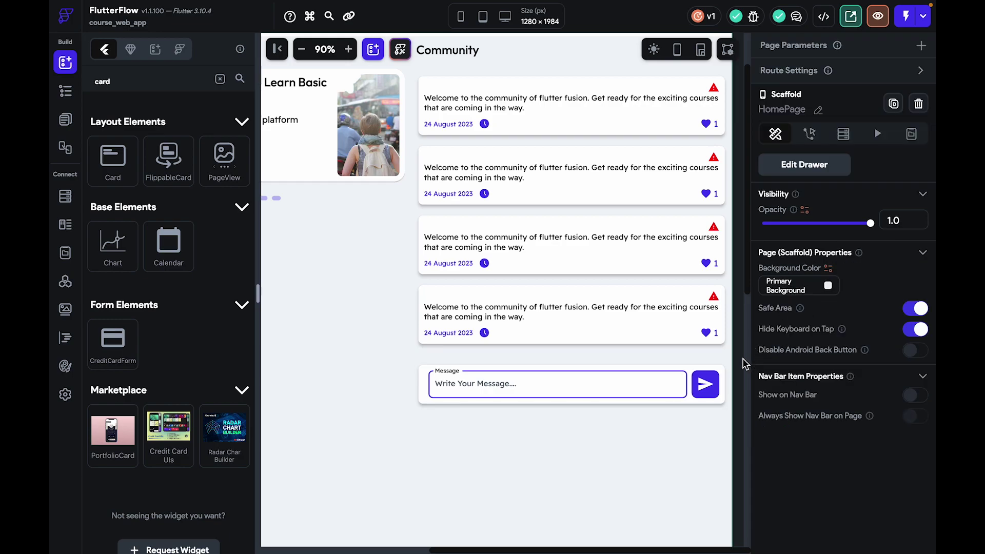
click(671, 348)
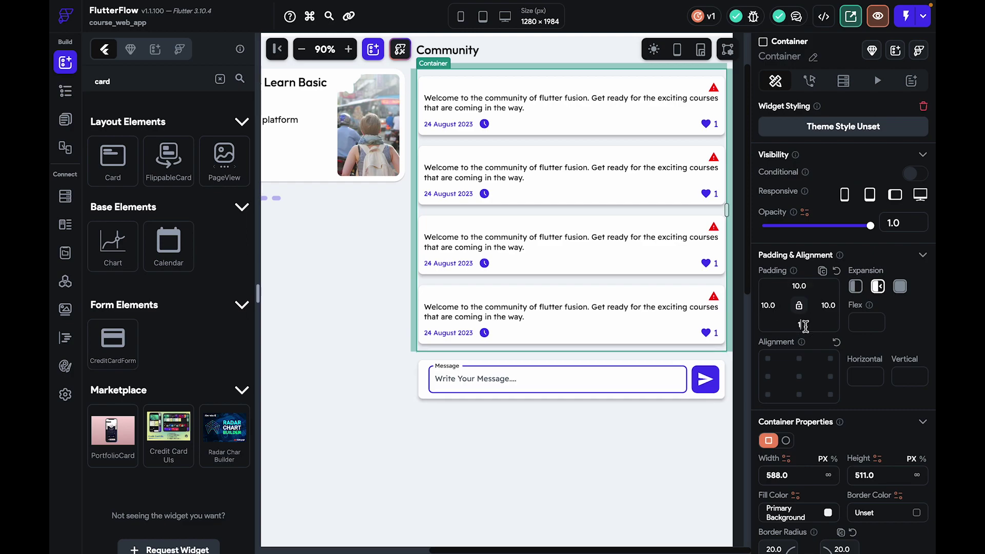
click(694, 424)
Try a maximum of 2 lines for the message TextField, and clear its Max Lines value
click(564, 390)
scroll(891, 511, down, 2)
click(790, 359)
key(BackSpace)
text(2)
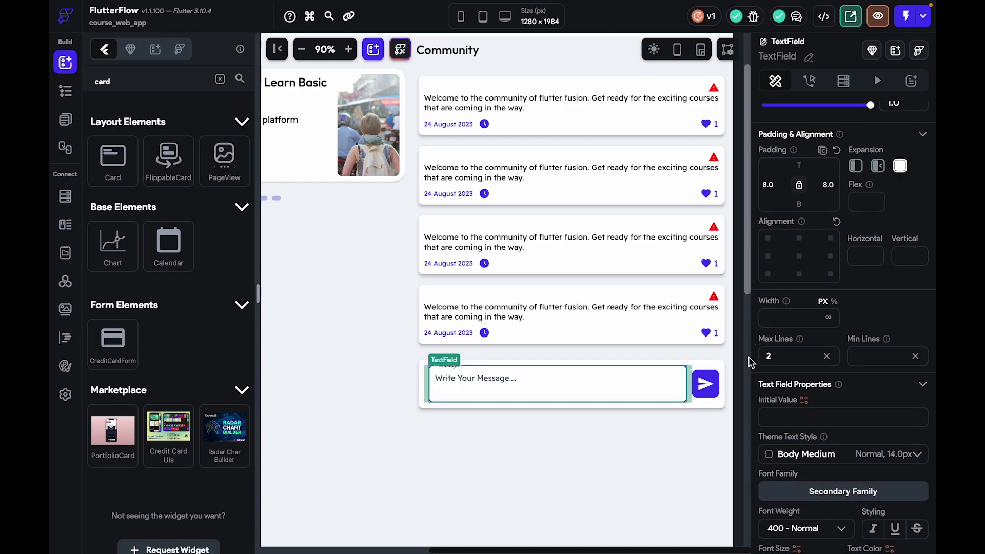
key(BackSpace)
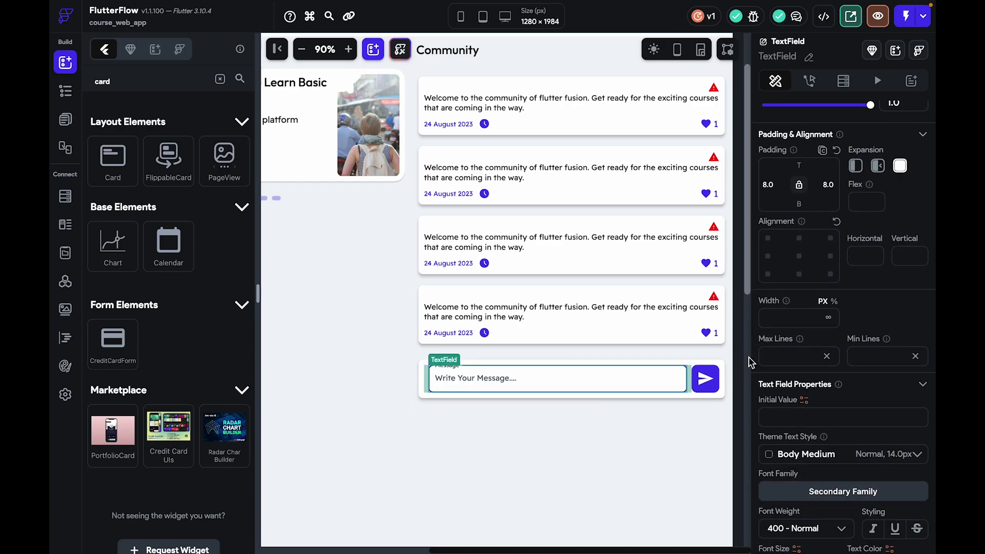
Fill the message TextField's initial value with random filler text, repeated over several lines to test how the field grows
scroll(790, 272, down, 5)
scroll(790, 272, down, 3)
scroll(791, 267, up, 4)
text(ndjbfjbfjrbfjfbjrbrjbrjgbrjgbrj)
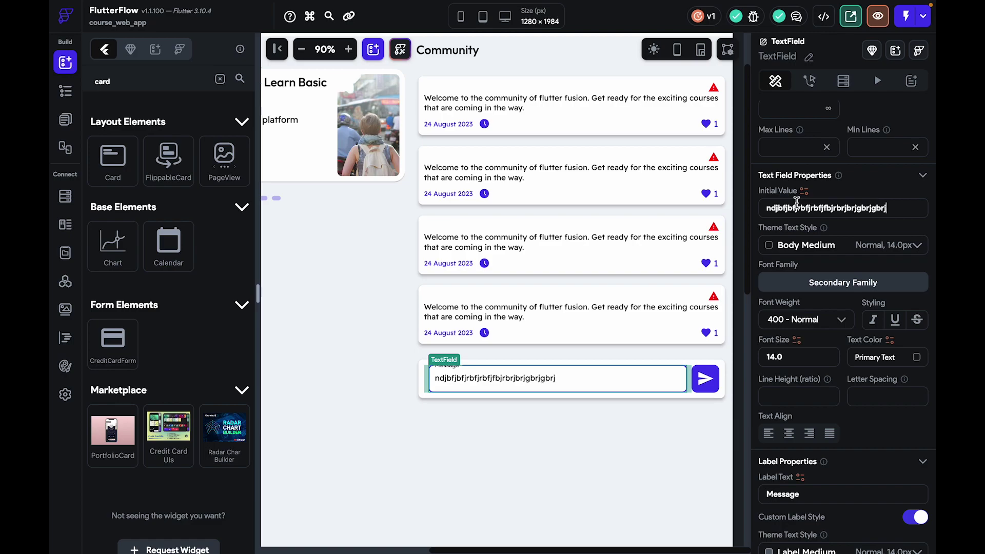
key(ctrl+a)
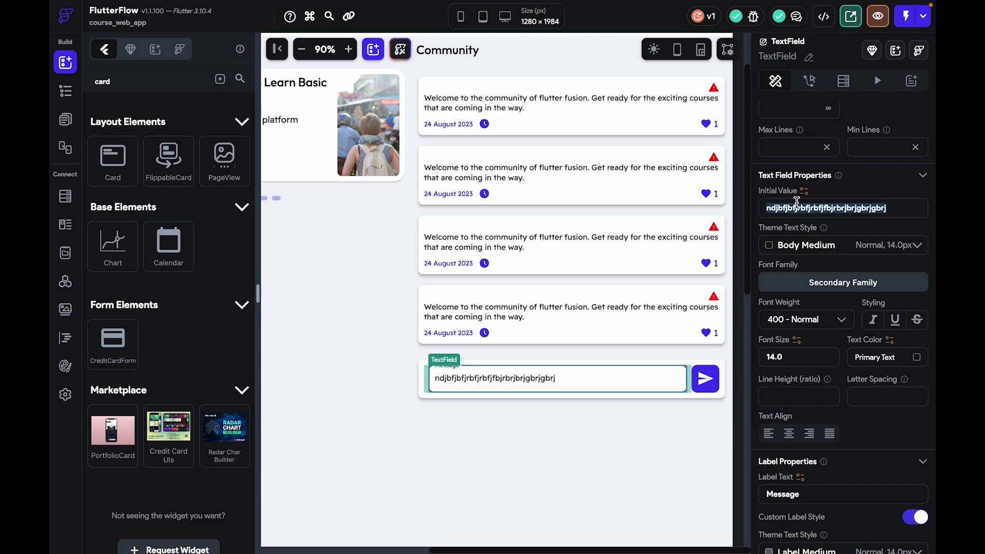
key(ctrl+c)
key(ctrl+v)
key(ctrl+v)
key(ctrl+v)
key(ctrl+v)
key(ctrl+v)
key(ctrl+v)
key(ctrl+v)
key(ctrl+v)
key(ctrl+v)
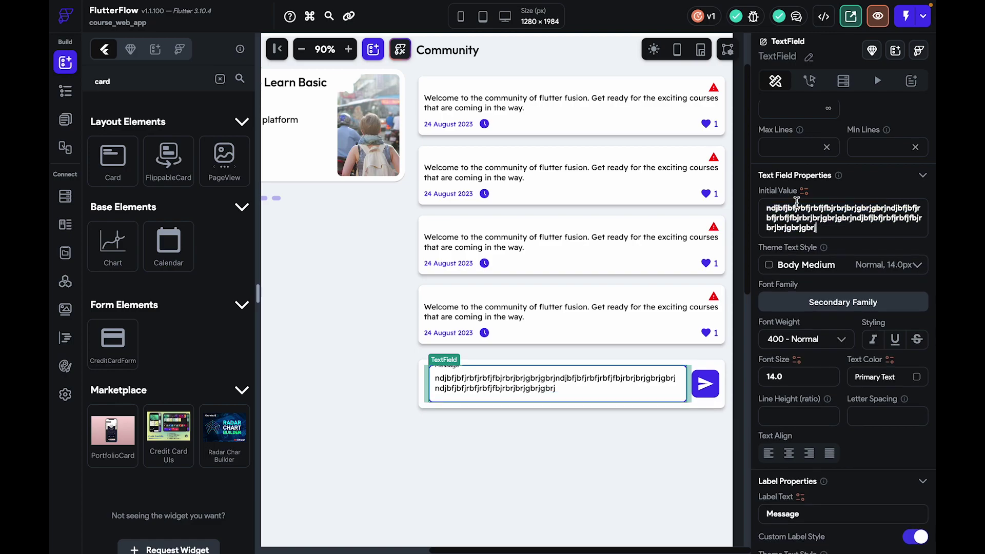
key(ctrl+v)
key(ctrl+v)
key(ctrl+v)
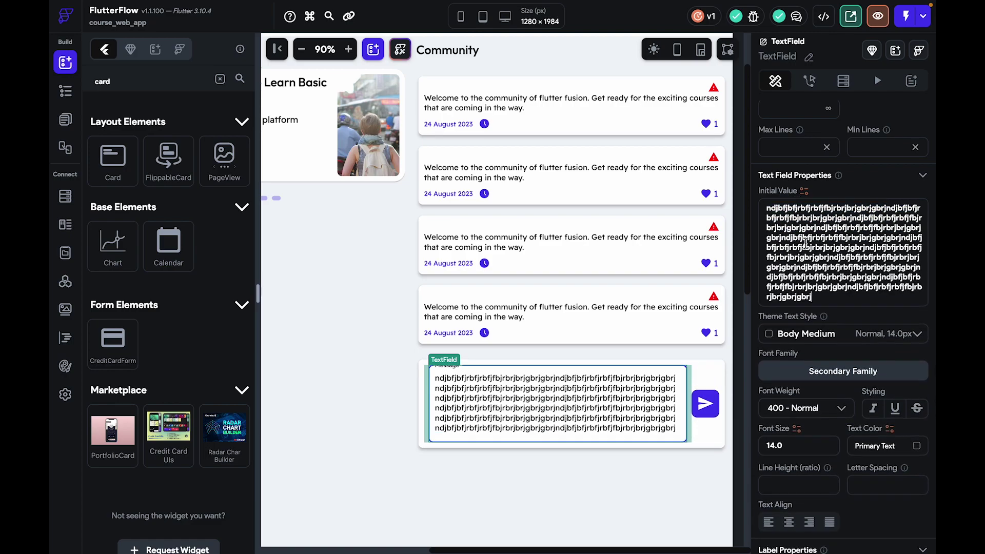
scroll(867, 259, down, 3)
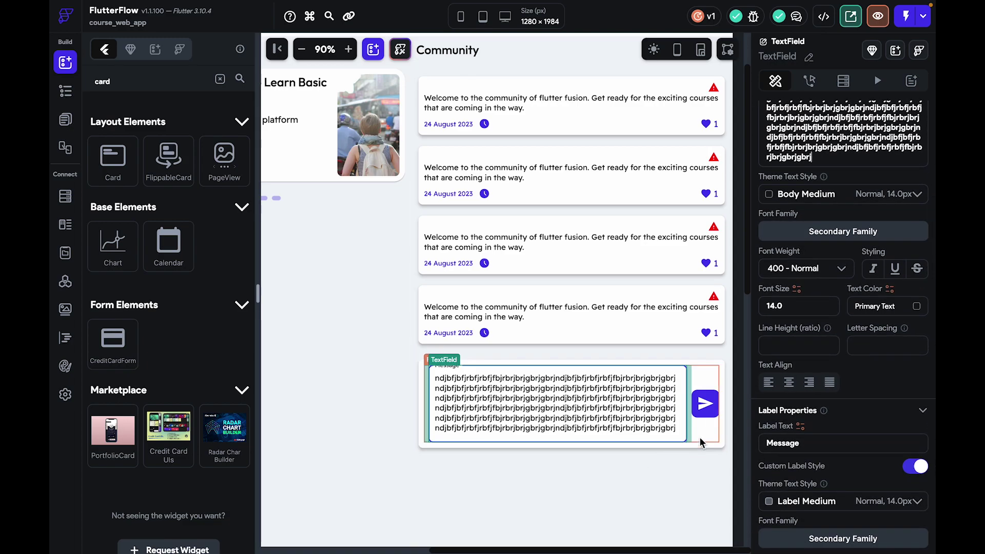
scroll(790, 420, down, 6)
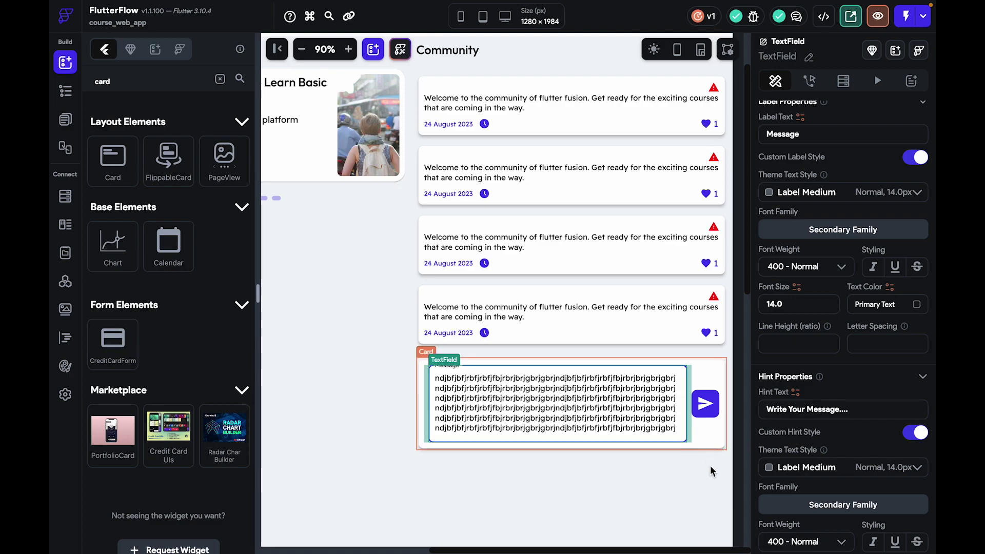
click(698, 514)
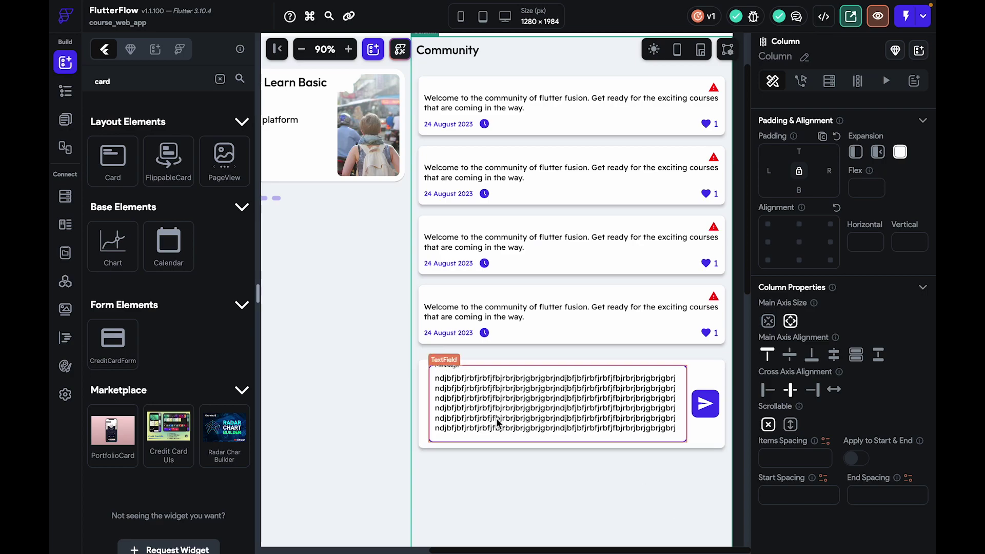
Select the message TextField and open its Letter Spacing value for editing
click(460, 387)
scroll(891, 381, down, 5)
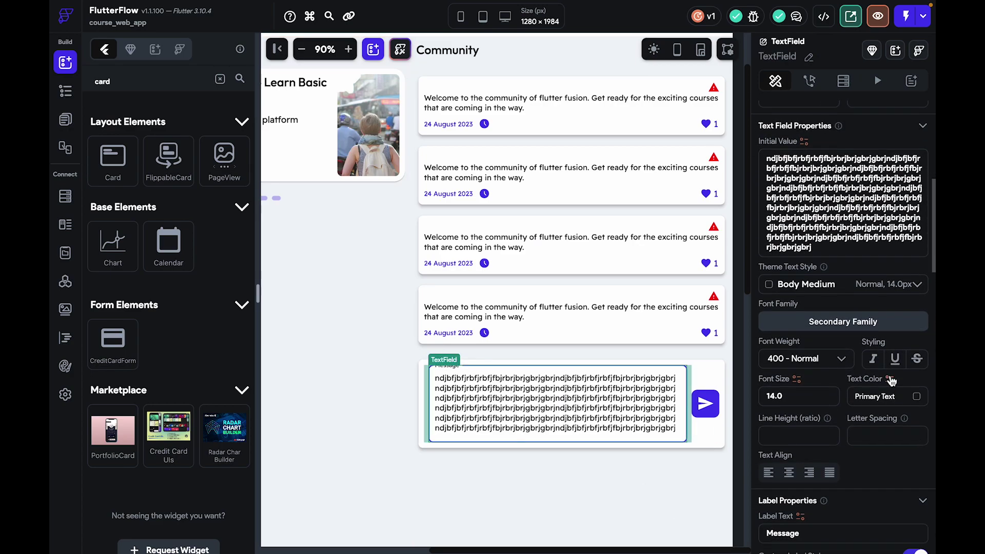
scroll(891, 381, down, 2)
click(865, 372)
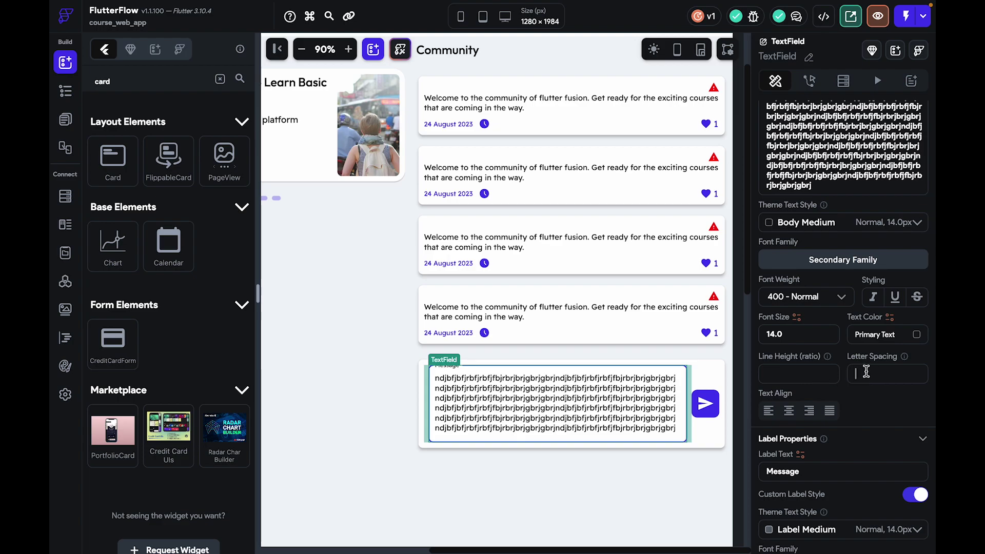
Set the message text field's line height ratio to 2 and align its text left
text(2)
key(BackSpace)
text(2)
key(BackSpace)
text(1)
key(BackSpace)
text(2)
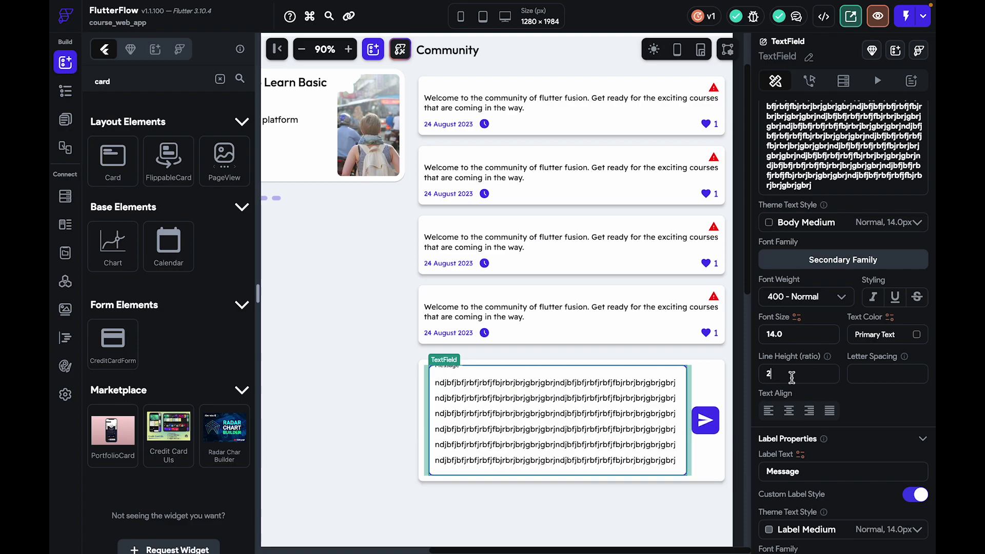
click(767, 410)
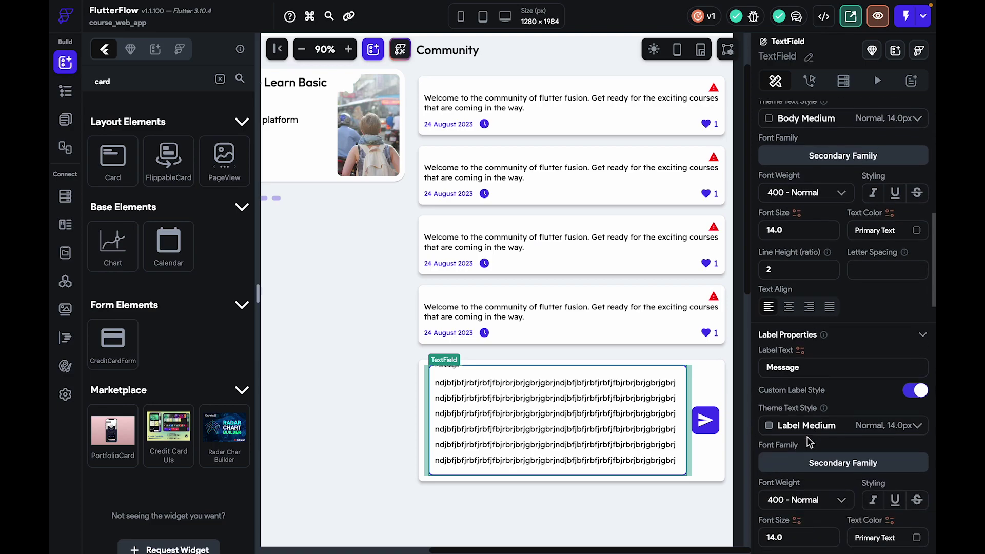
Try the 500 - Medium font weight on the message text field and restore it to 400 - Normal
scroll(809, 442, up, 1)
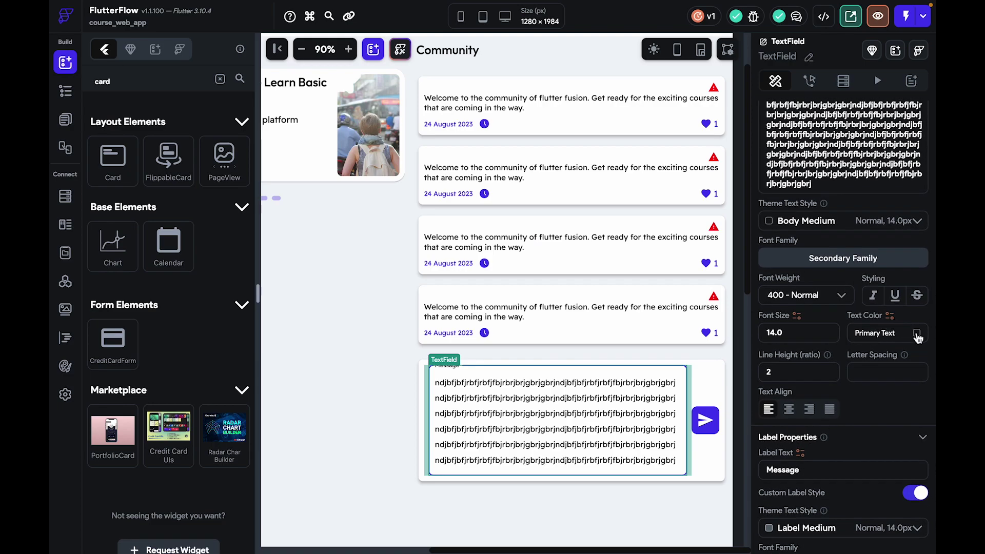
click(830, 306)
click(817, 322)
click(812, 295)
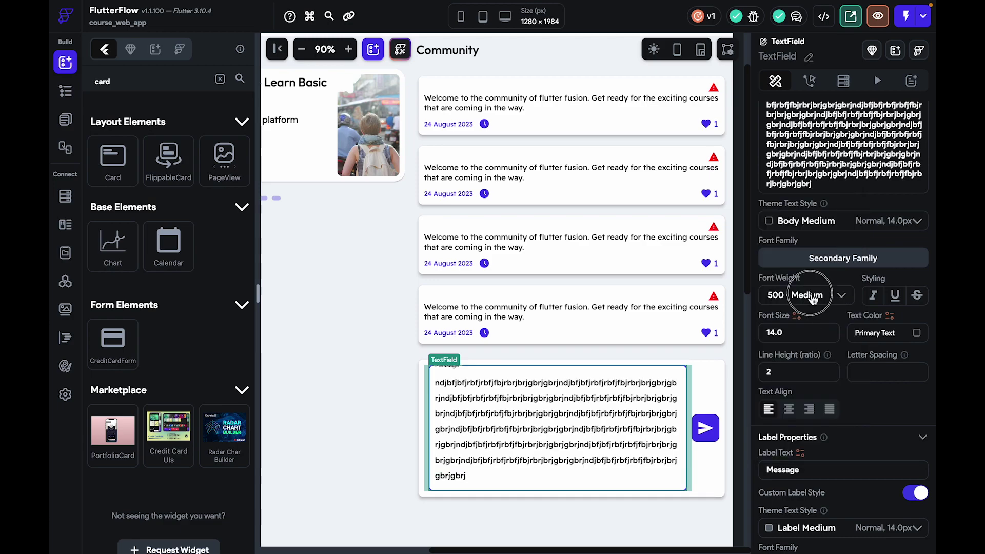
click(804, 266)
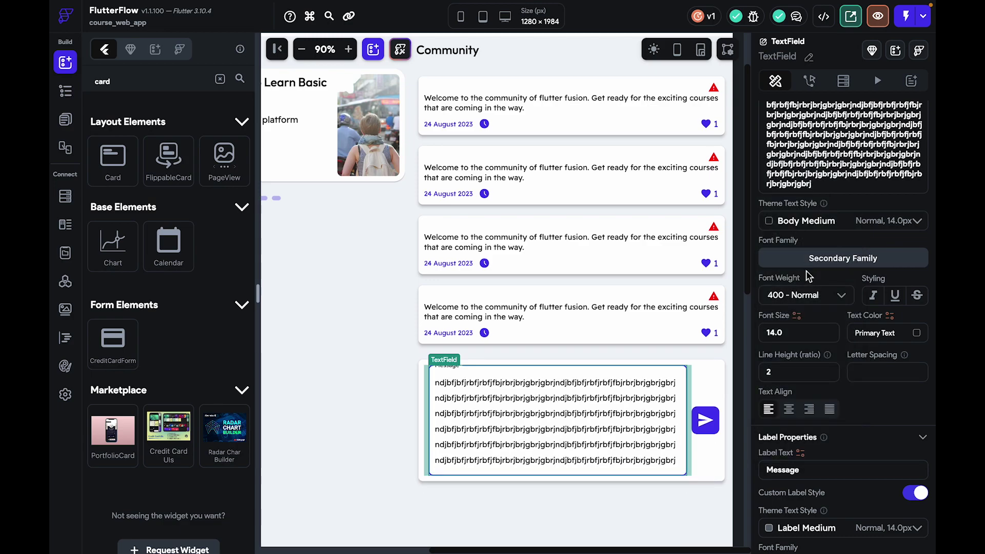
Try the Primary Background theme color on the card around the message field
click(727, 482)
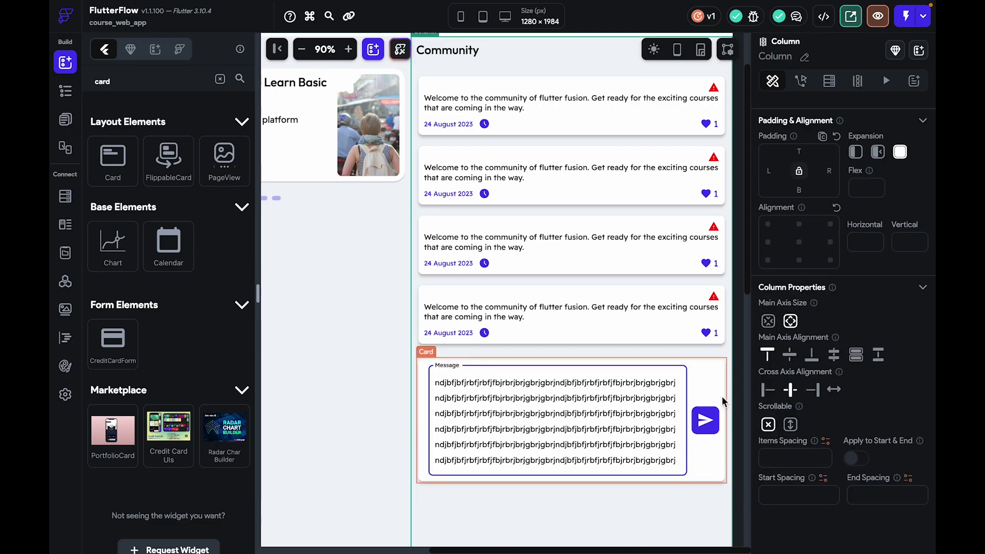
click(709, 364)
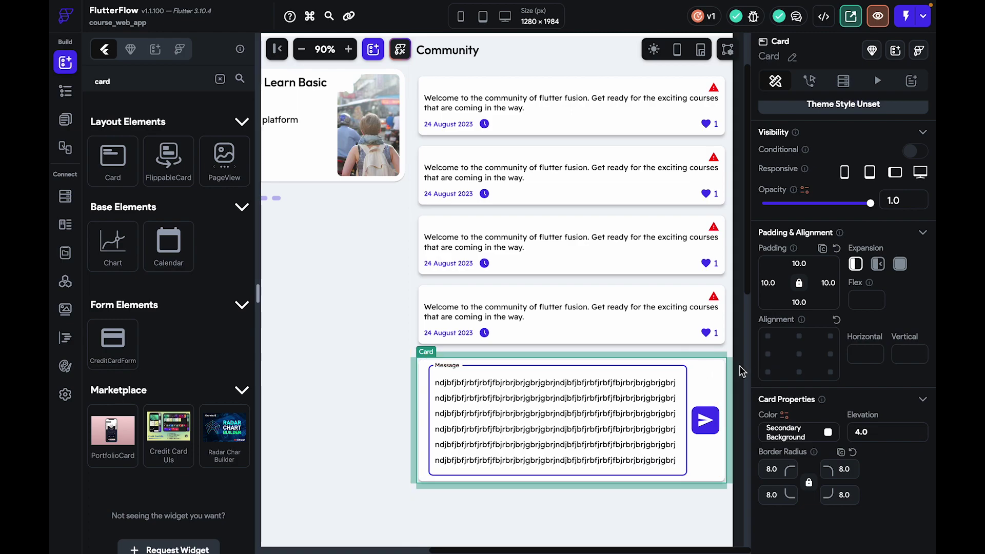
scroll(809, 352, down, 2)
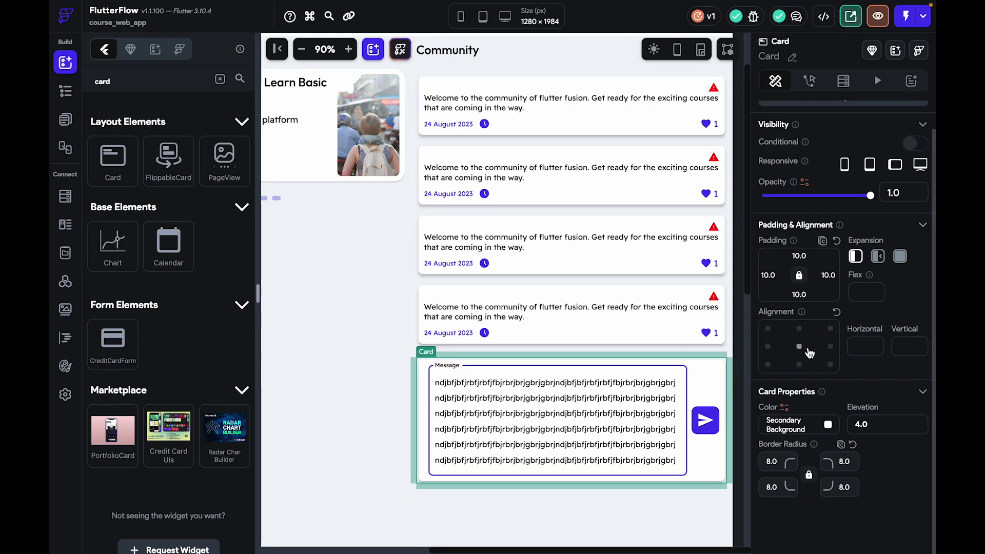
click(828, 432)
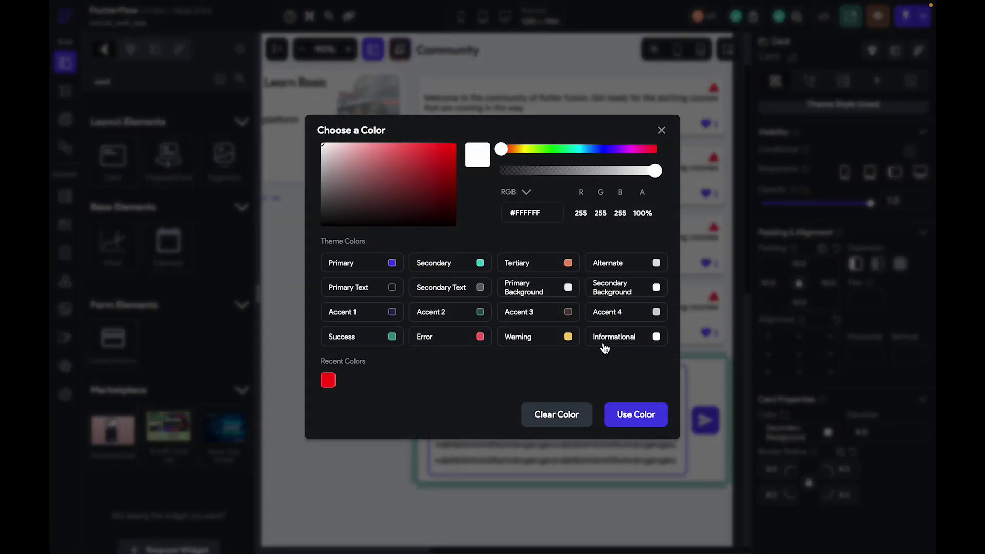
click(568, 287)
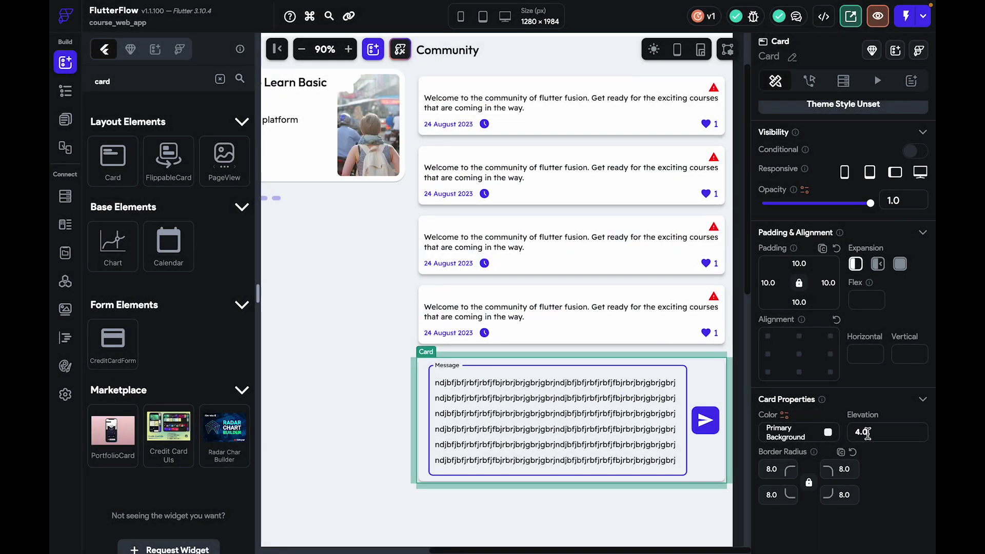
click(688, 503)
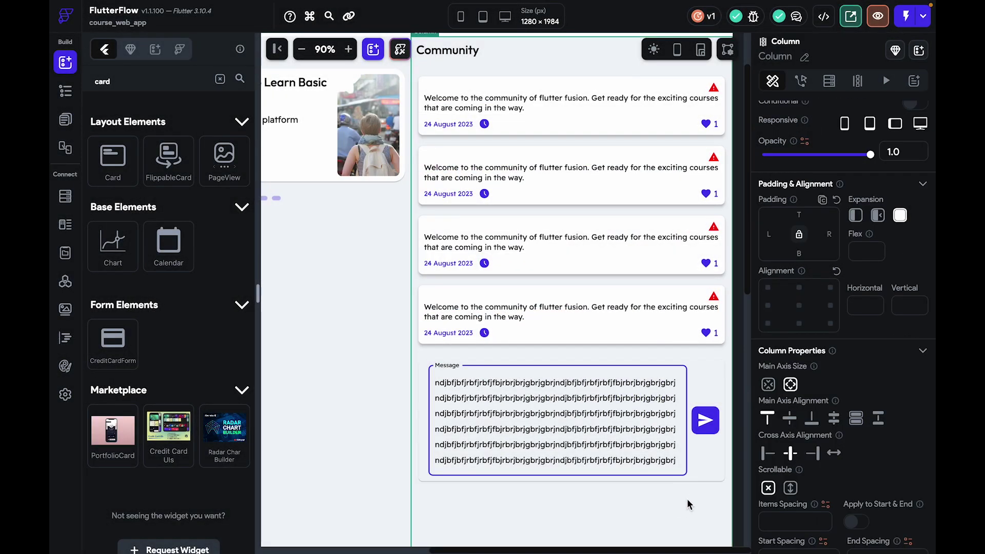
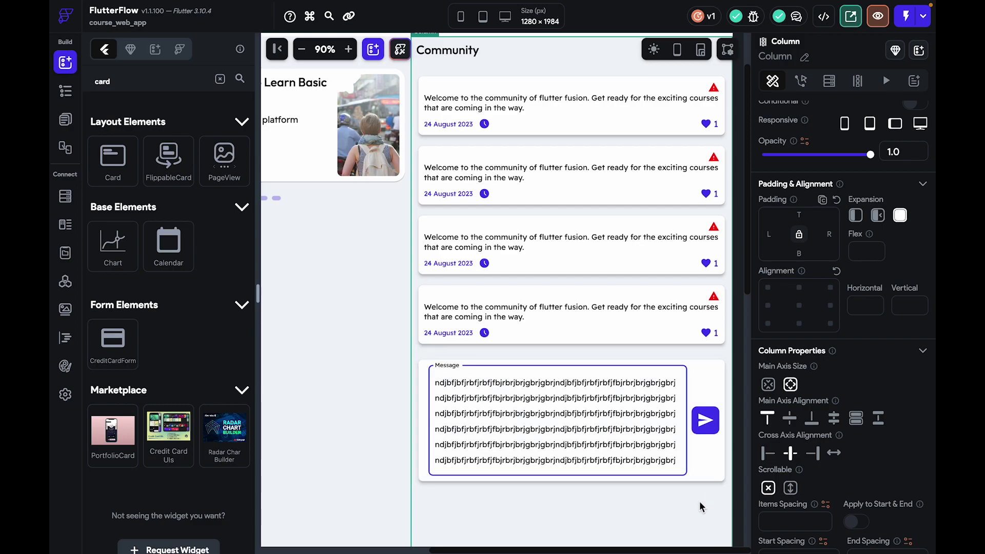
Clear the sample text from the message text field's initial value
click(657, 429)
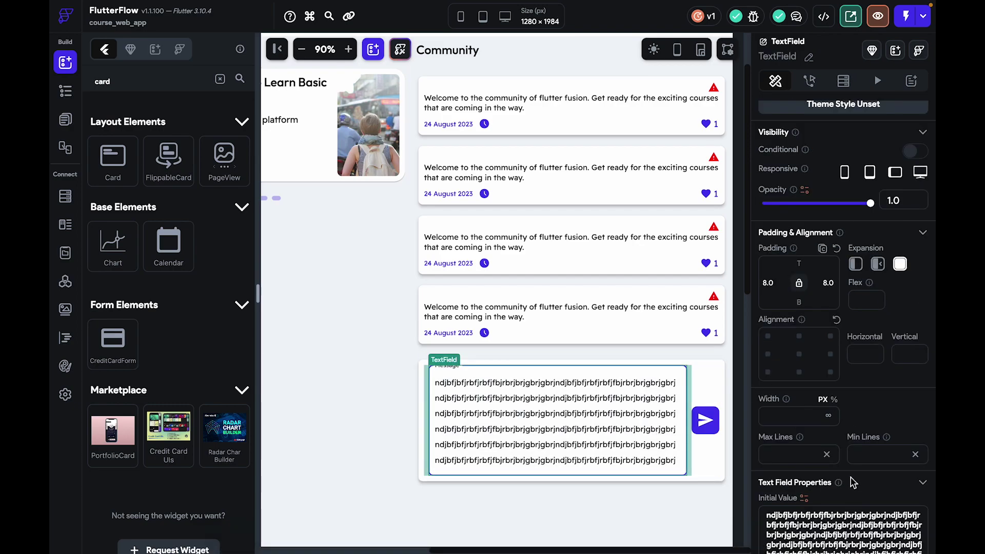
scroll(849, 476, down, 4)
key(ctrl+a)
key(BackSpace)
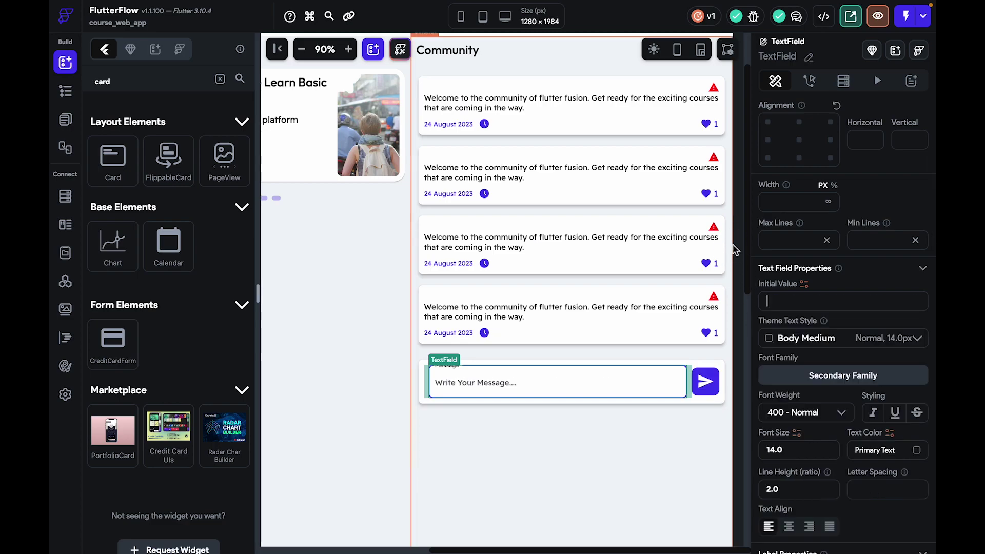
click(572, 414)
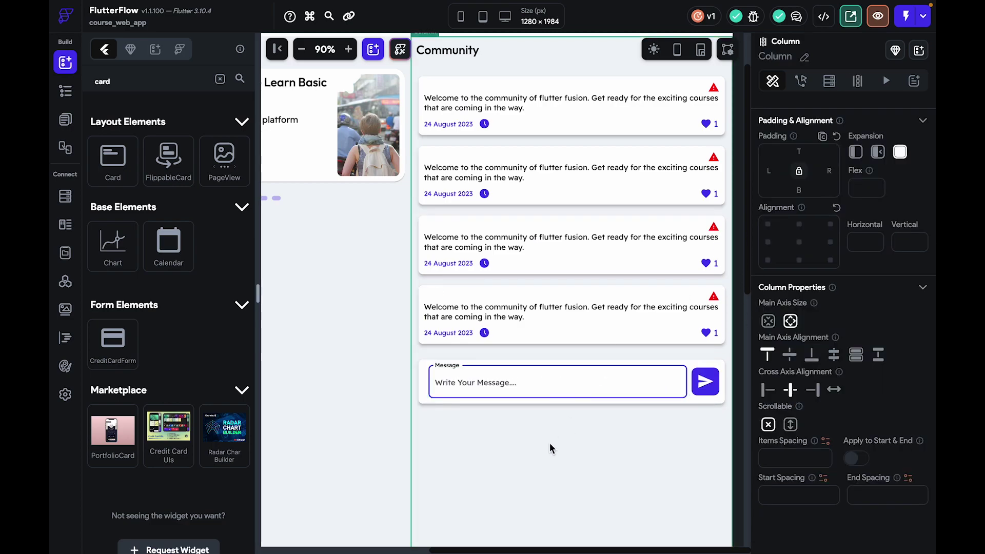
click(566, 401)
click(580, 453)
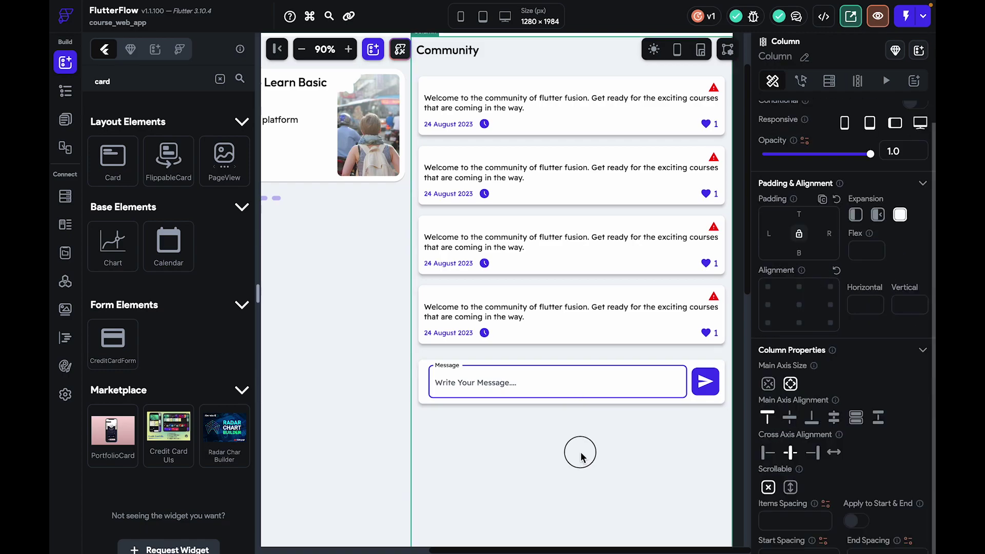
Collapse the docked widget palette and zoom the canvas out to 80% to show more of the home page
scroll(580, 452, down, 1)
scroll(580, 451, up, 3)
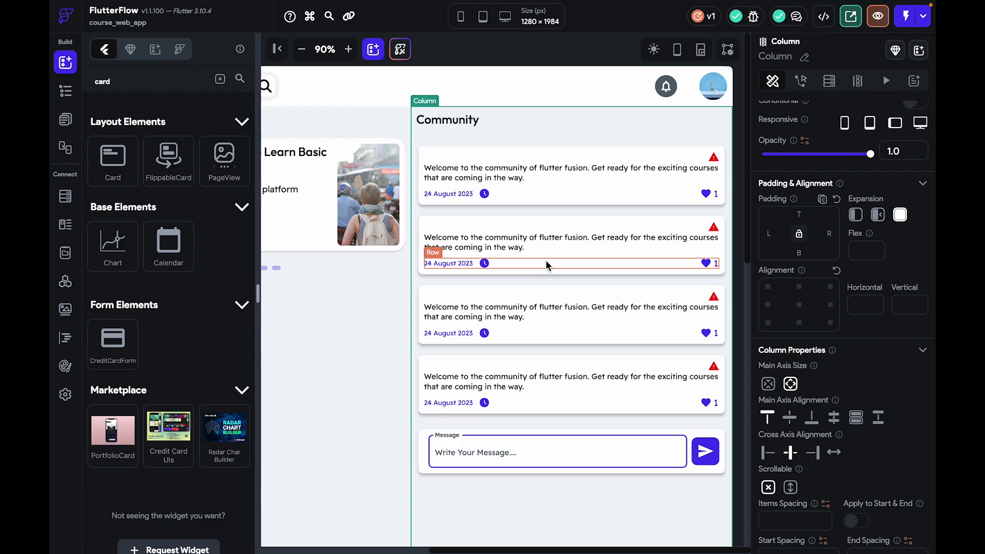
click(270, 55)
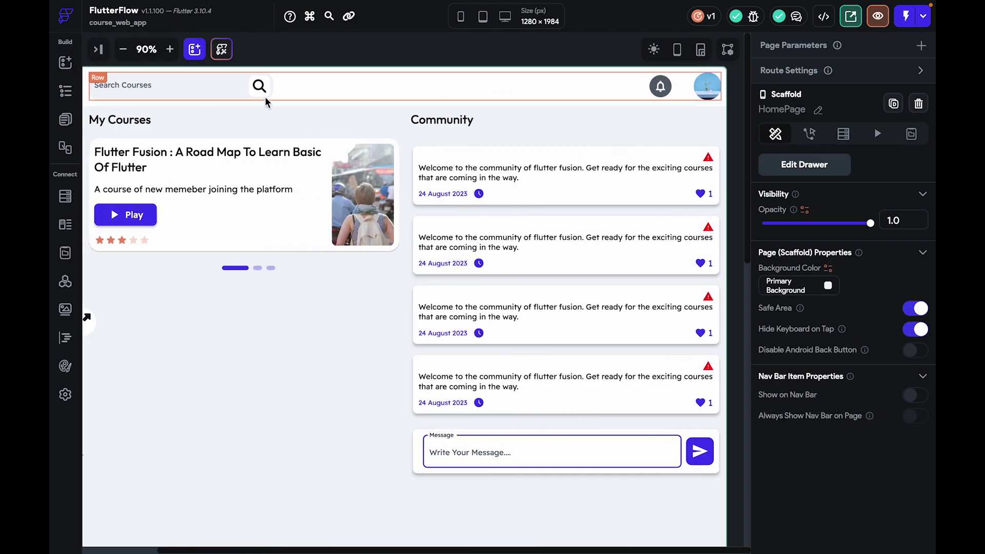
click(128, 52)
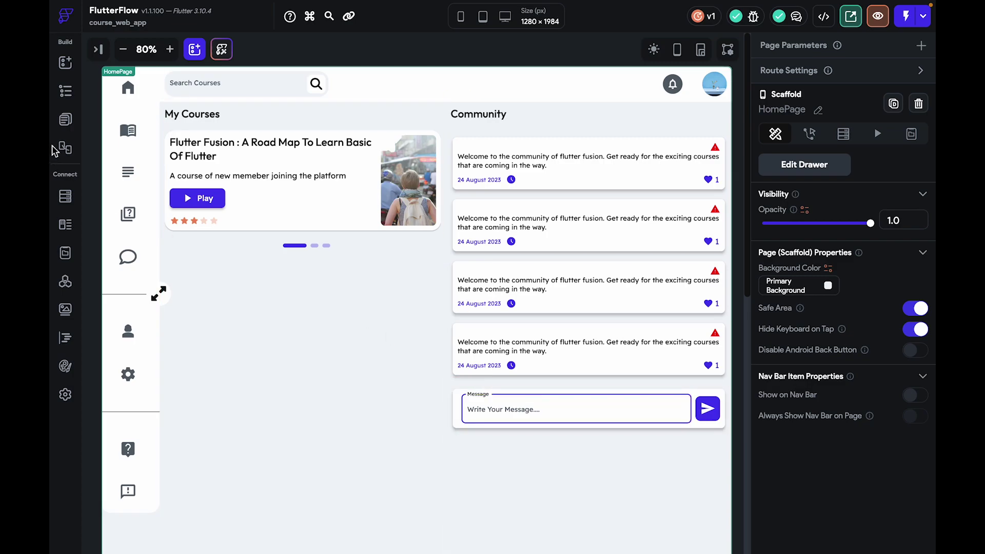
Add a Divider to the Community column and place it directly below the message card
click(195, 49)
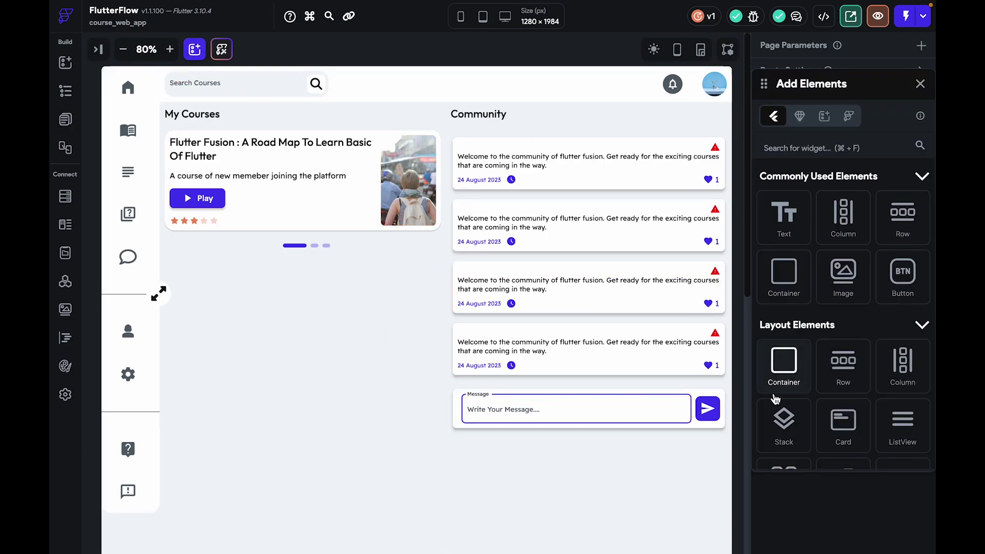
scroll(875, 409, down, 5)
drag(902, 269, 650, 389)
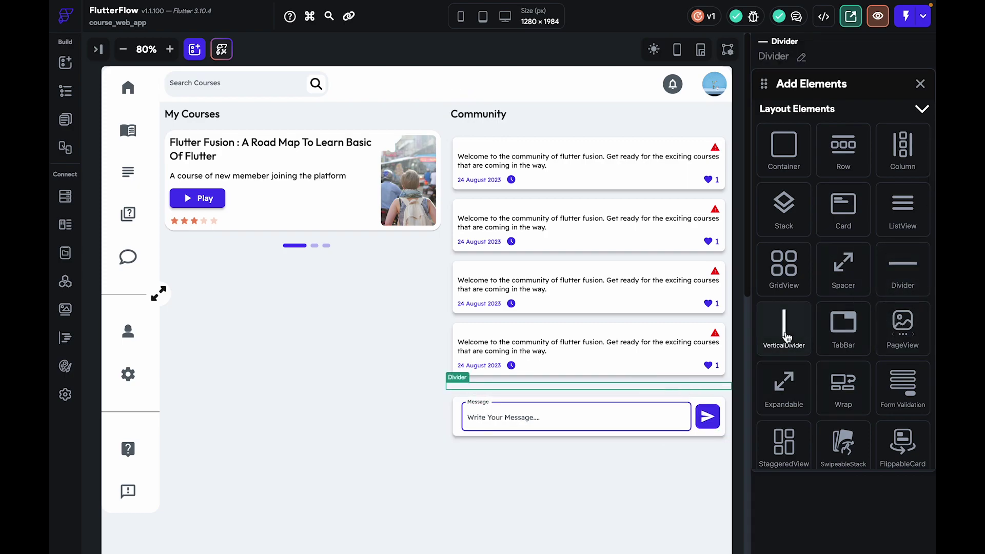
drag(675, 388, 674, 456)
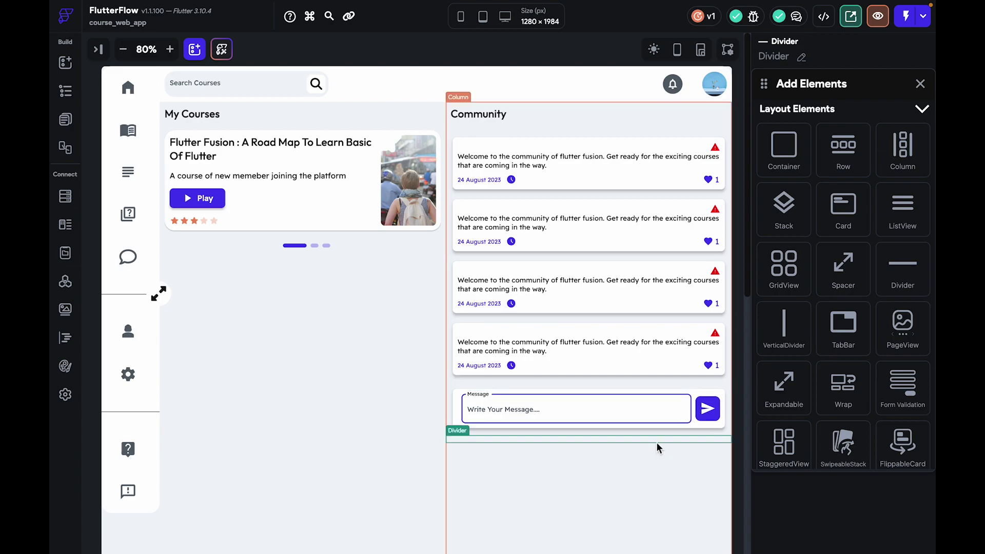
Set the color of the divider below the message card to Primary Text
drag(891, 88, 898, 359)
click(830, 324)
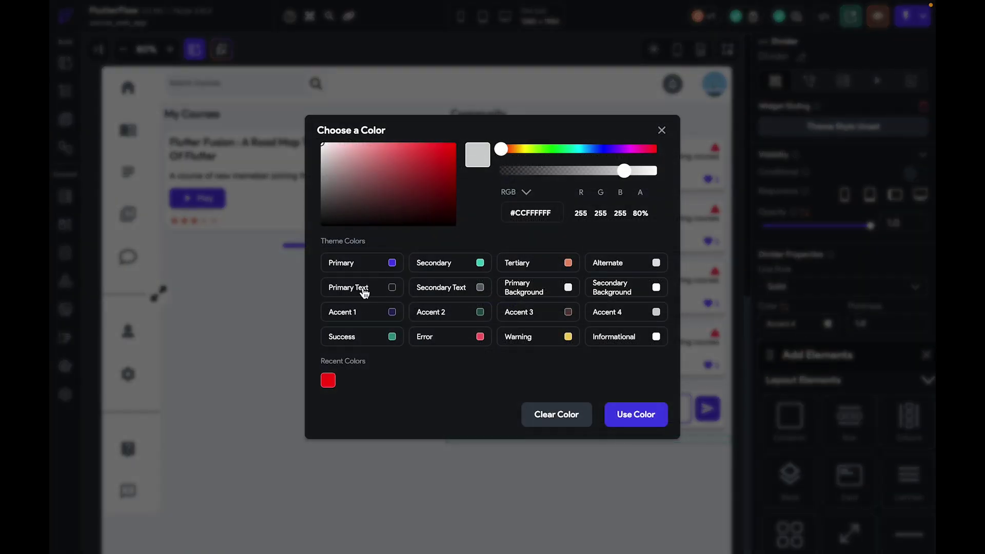
click(364, 291)
click(504, 486)
click(341, 454)
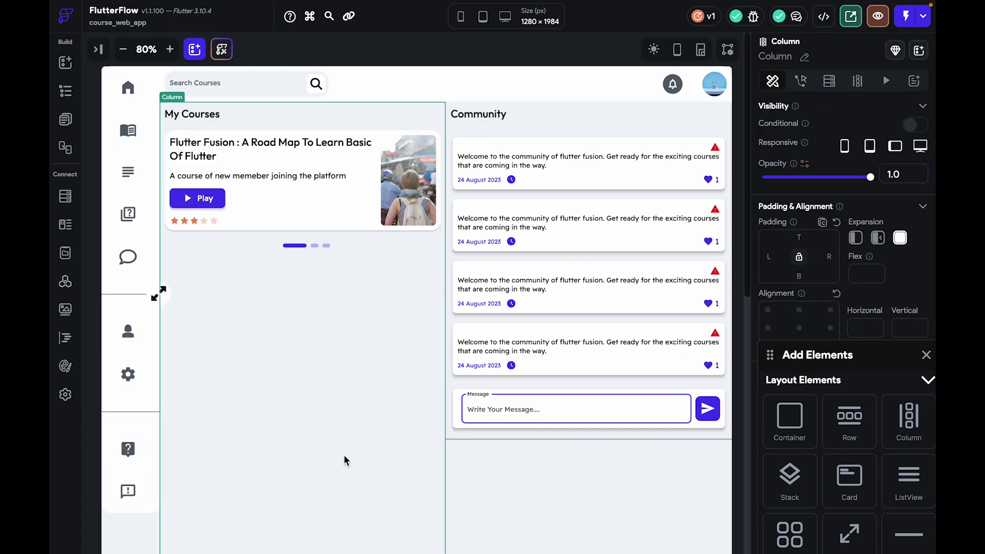
click(524, 55)
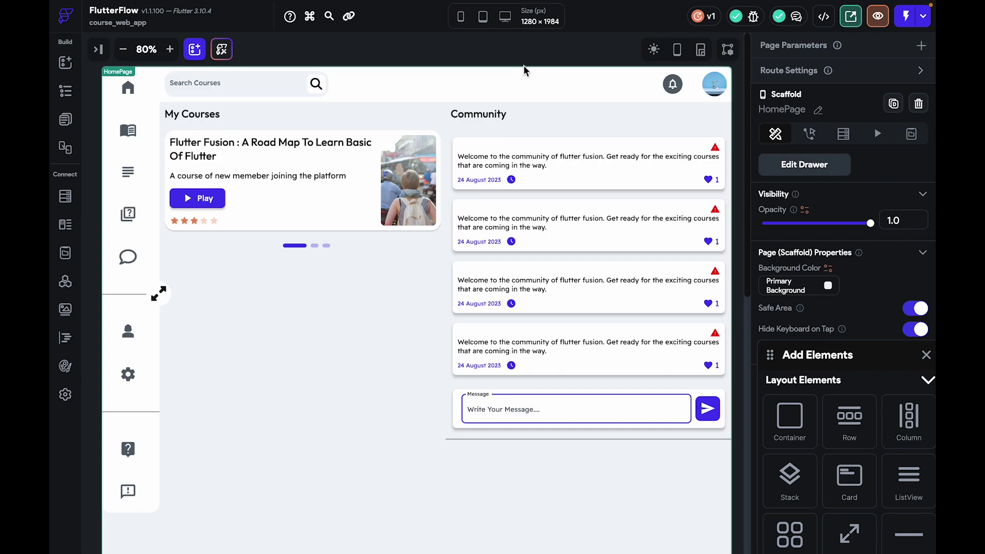
Try indenting the divider below the message card at both ends, and delete the divider
click(460, 439)
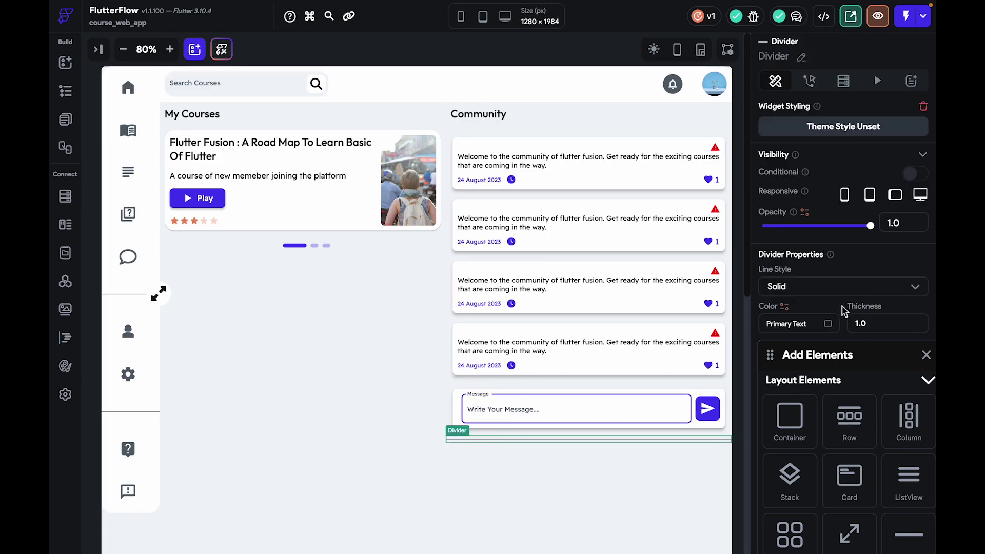
click(927, 355)
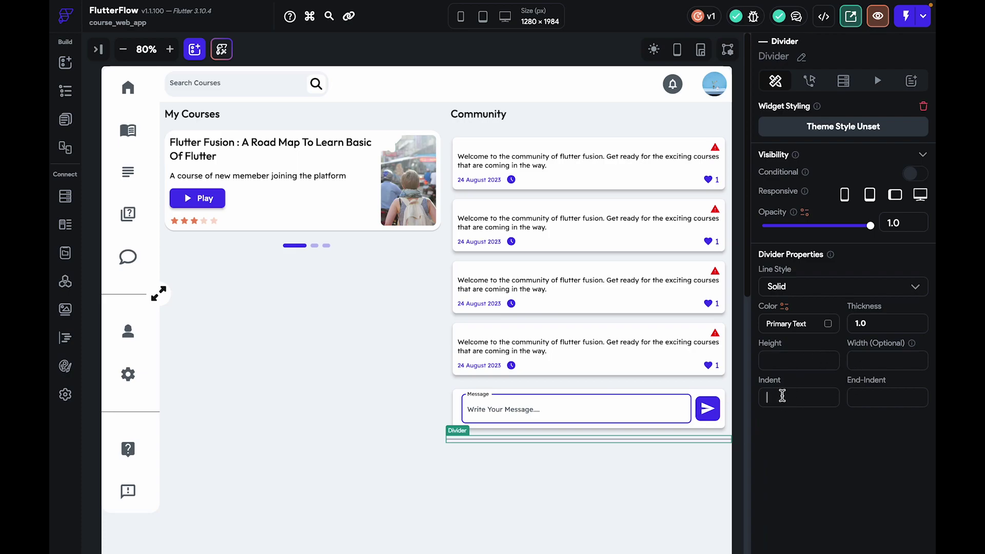
click(737, 402)
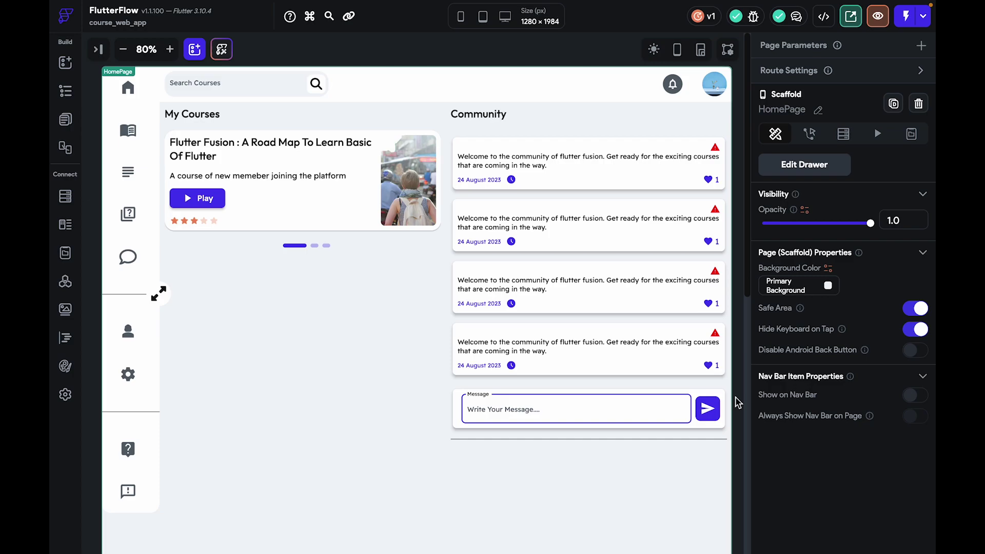
click(697, 444)
click(696, 444)
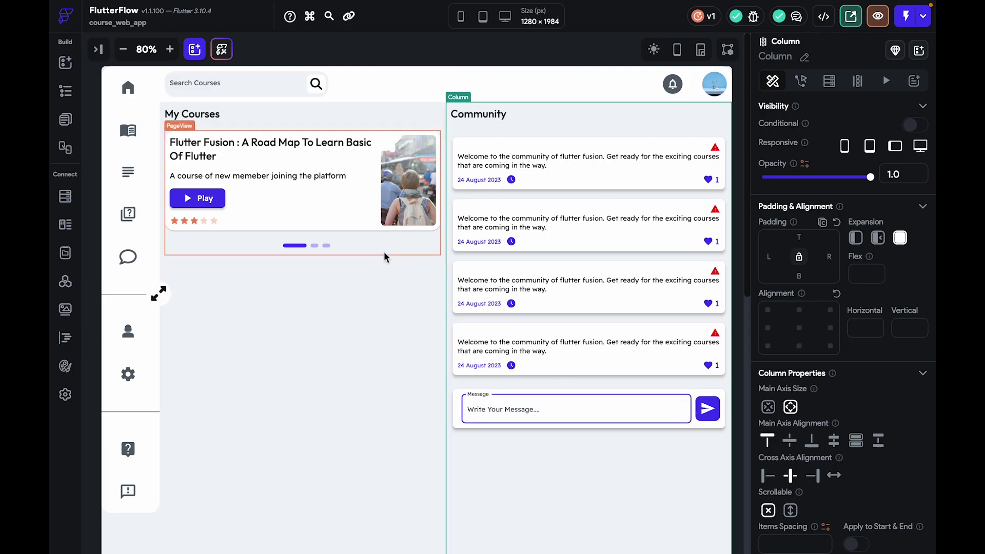
Copy the My Courses heading row and paste it into the same column below the course carousel
click(269, 122)
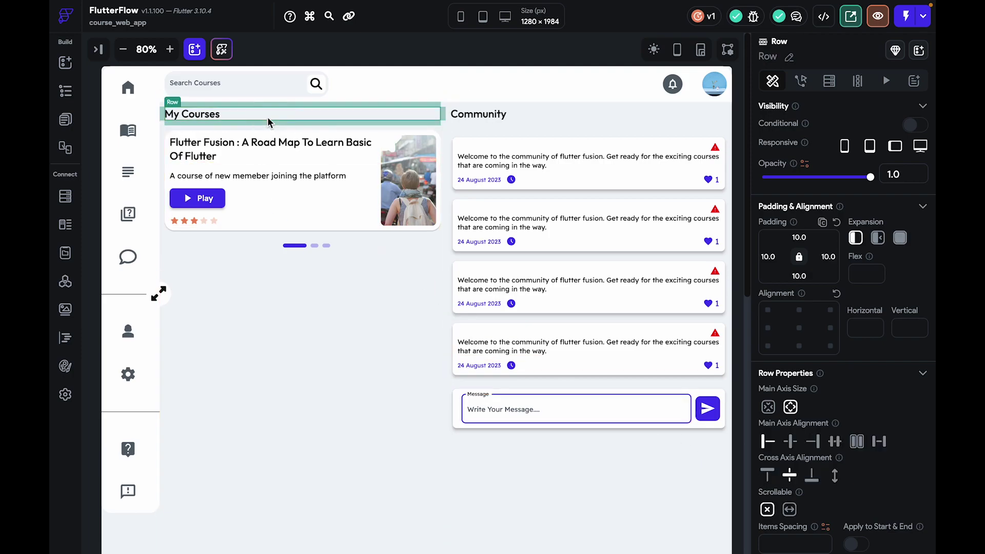
key(ctrl+c)
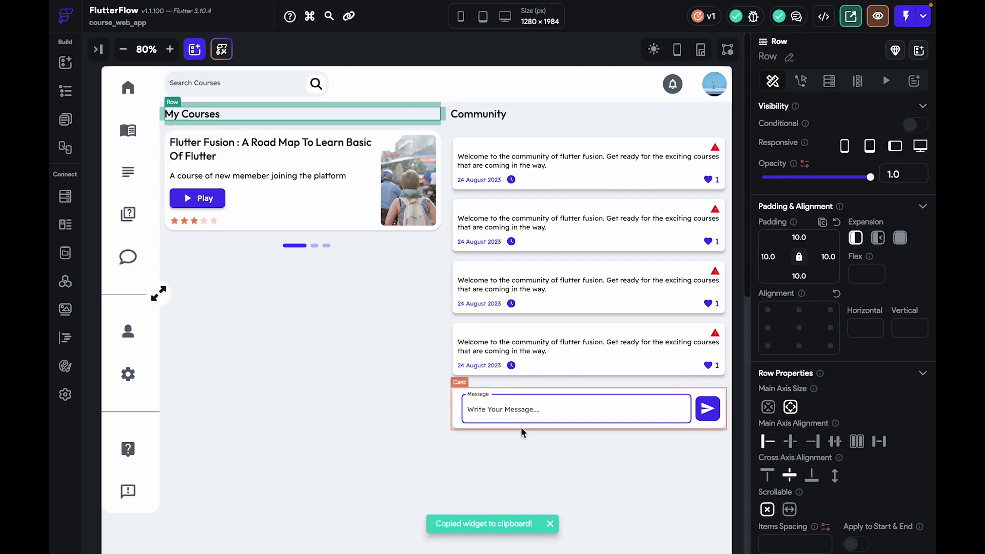
click(294, 297)
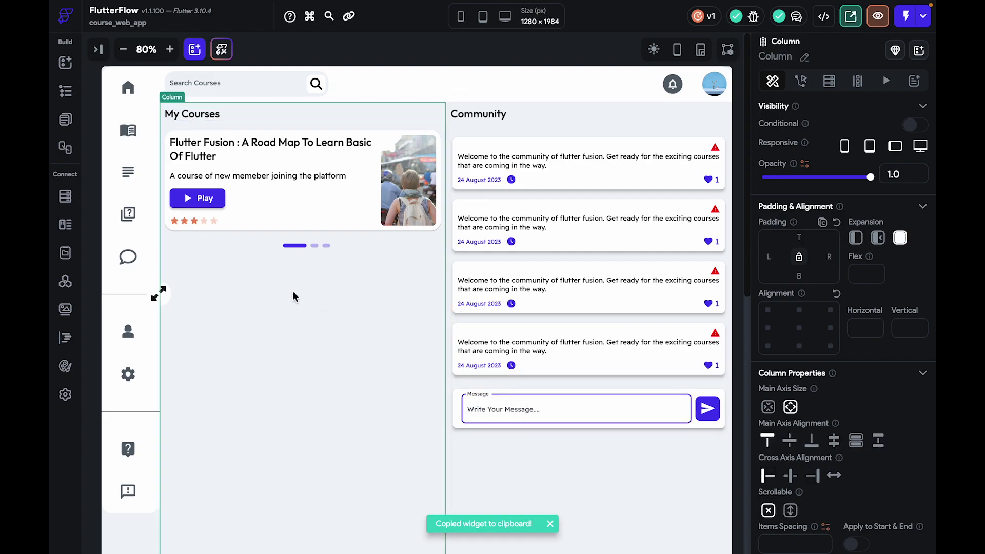
Change the text of the pasted heading below the course carousel to "My Assignment"
click(200, 274)
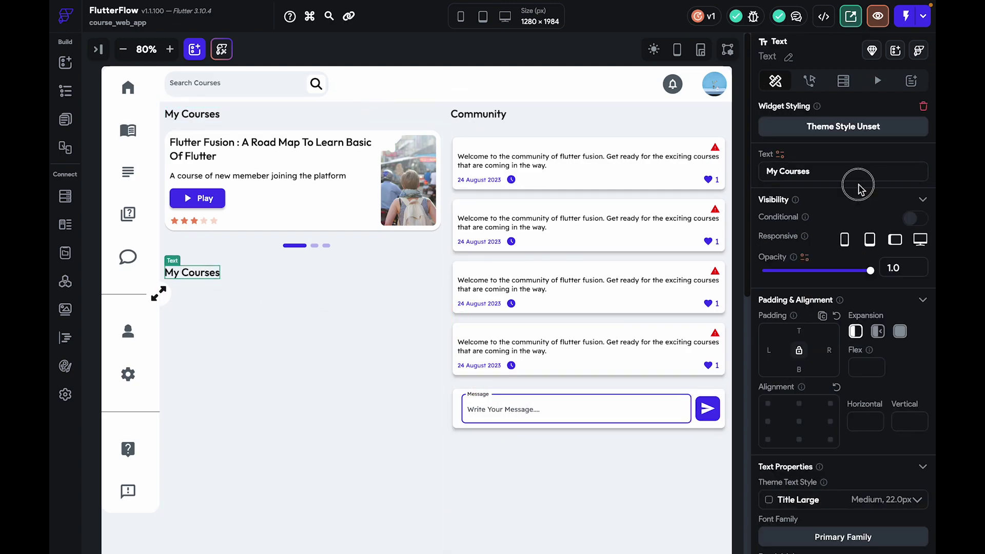
drag(838, 168, 780, 168)
text(Assignment)
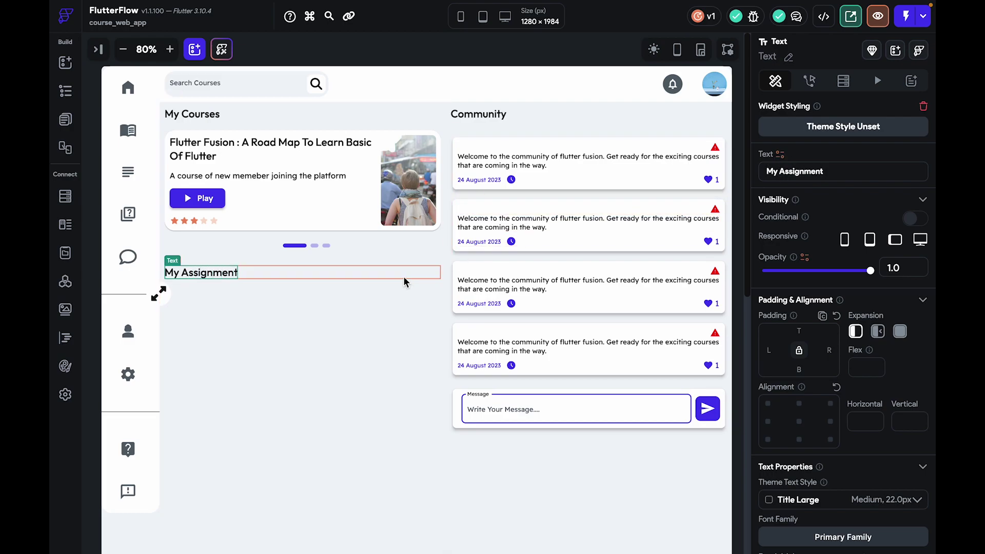
click(249, 285)
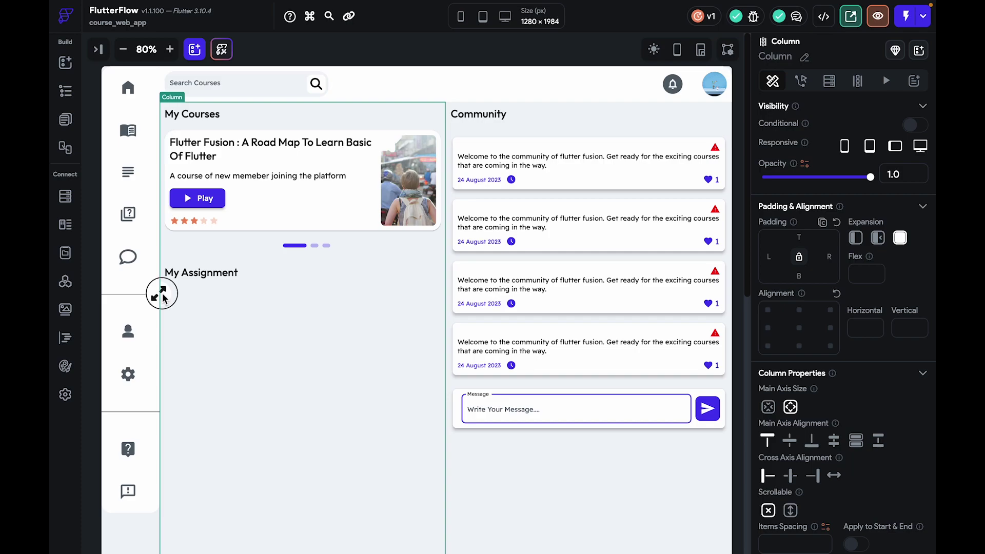
Move the expand icon button inside the sidebar, to an alignment of about 0.55 horizontal and 0.08 vertical
click(158, 323)
click(175, 55)
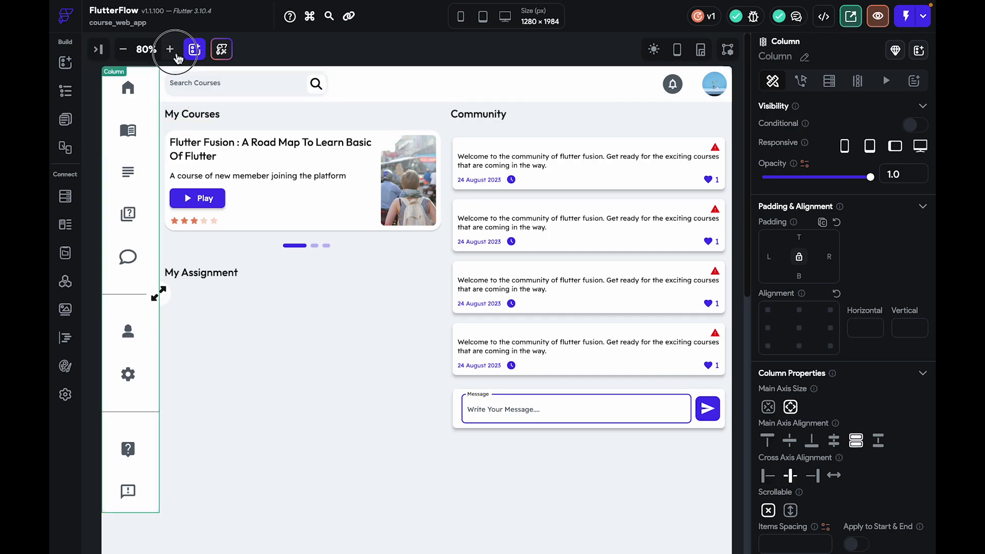
click(176, 55)
click(176, 55)
click(176, 55)
scroll(299, 274, down, 4)
click(194, 201)
click(175, 189)
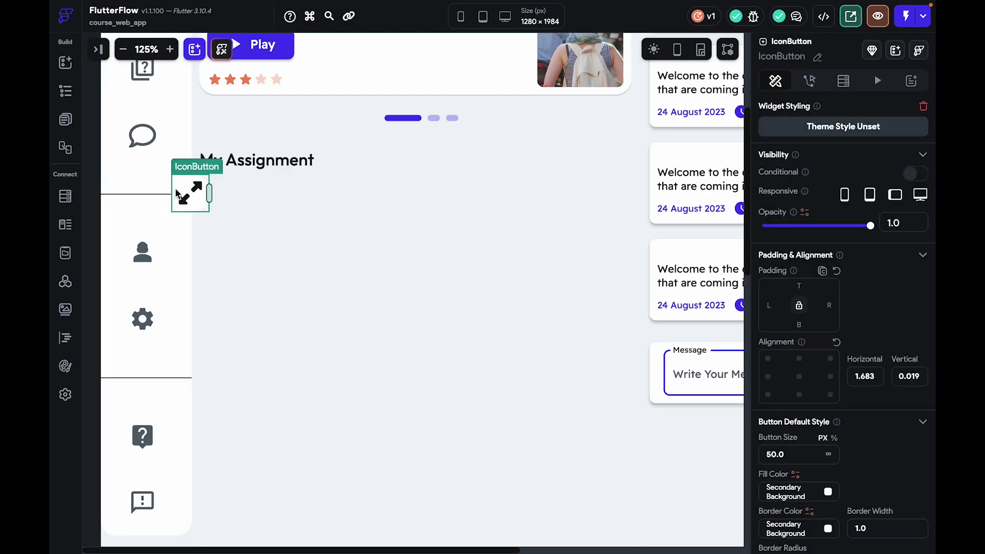
drag(185, 195, 161, 212)
Add a Wrap widget below the My Assignment heading in the same column
scroll(299, 199, up, 3)
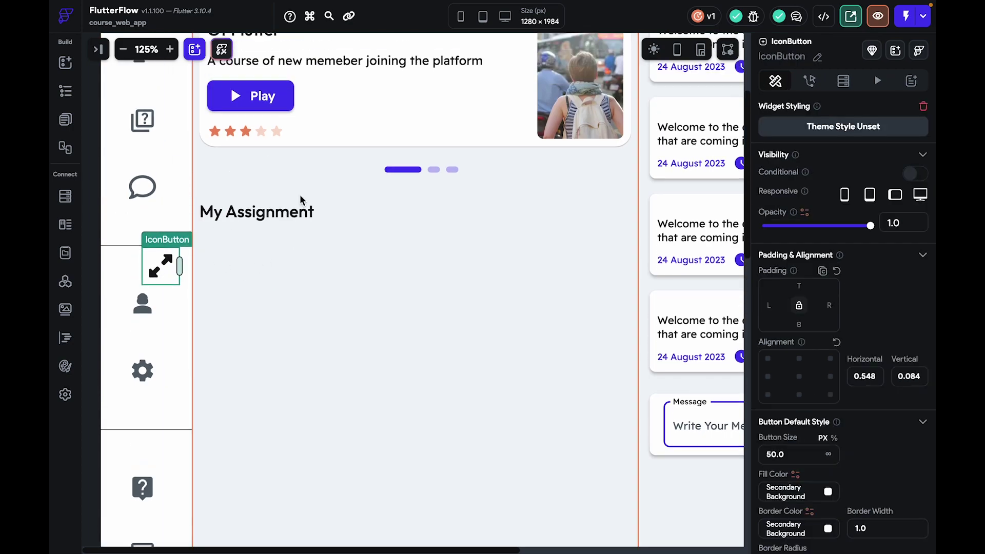
scroll(299, 199, up, 3)
scroll(442, 349, down, 1)
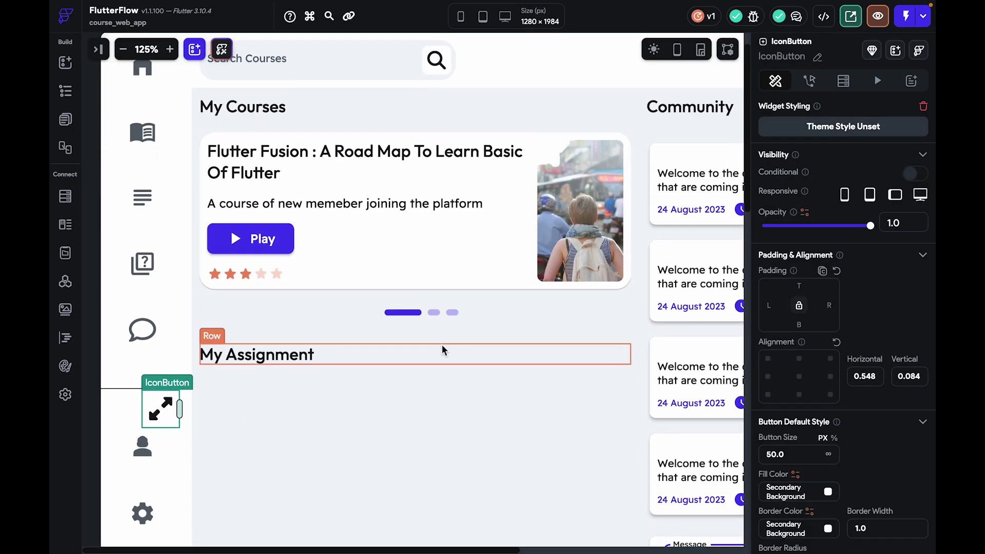
scroll(443, 350, down, 4)
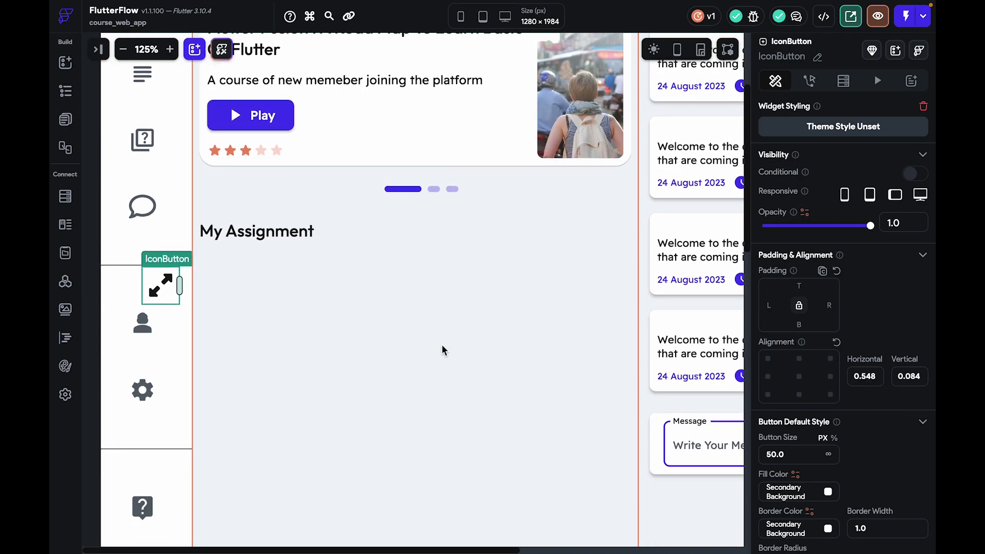
scroll(443, 351, down, 1)
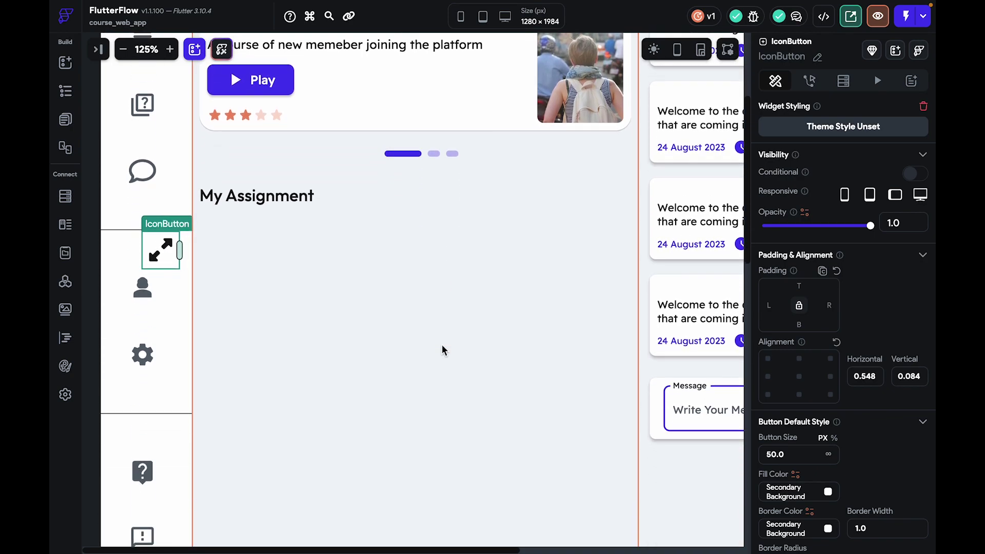
click(194, 49)
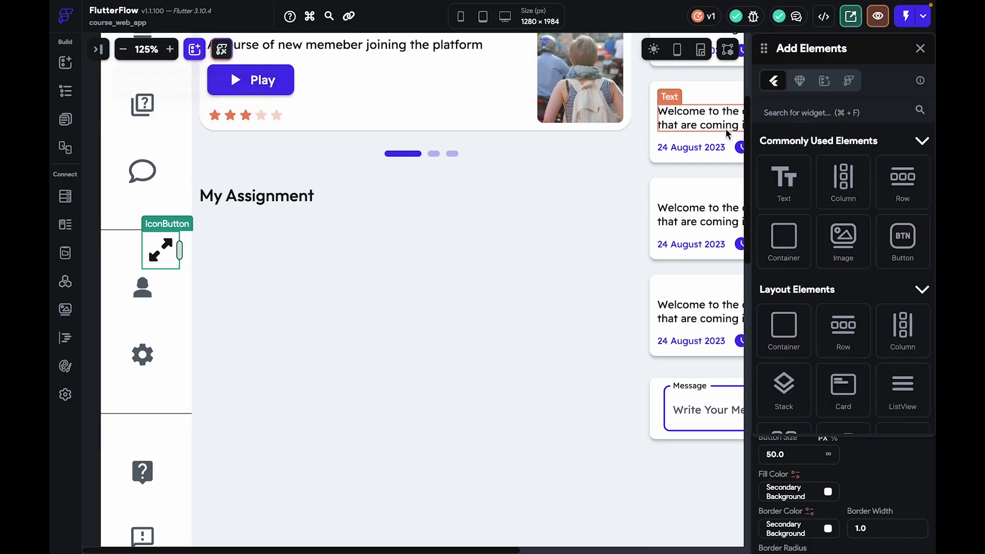
click(821, 113)
text(wra)
drag(781, 205, 337, 301)
click(243, 256)
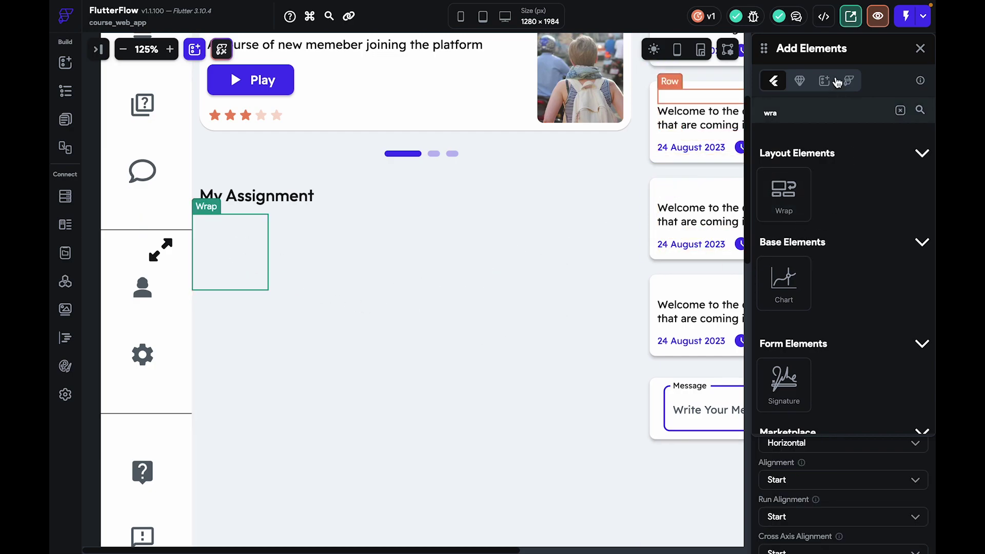
Set the padding of the Wrap below the My Assignment heading to 10 on all sides
drag(818, 53, 683, 480)
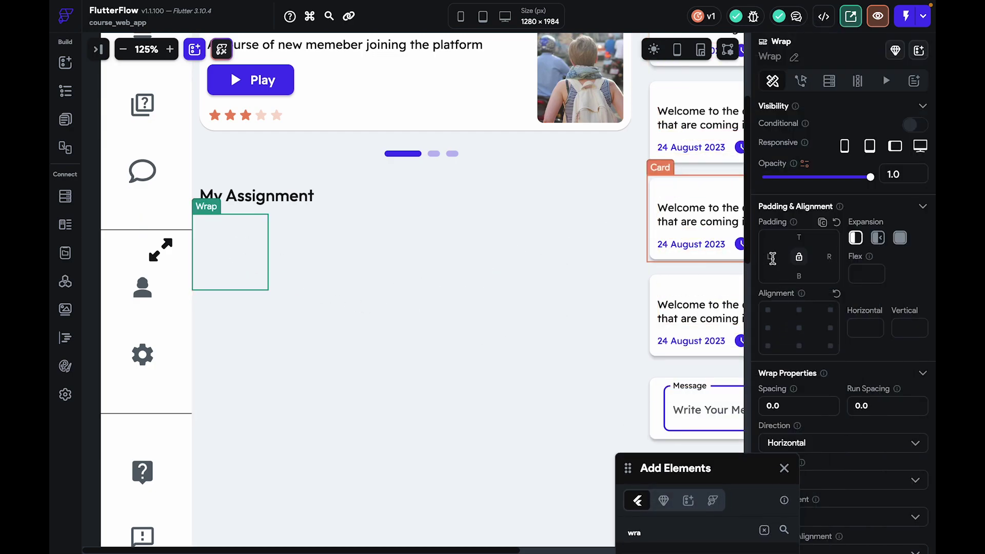
text(10)
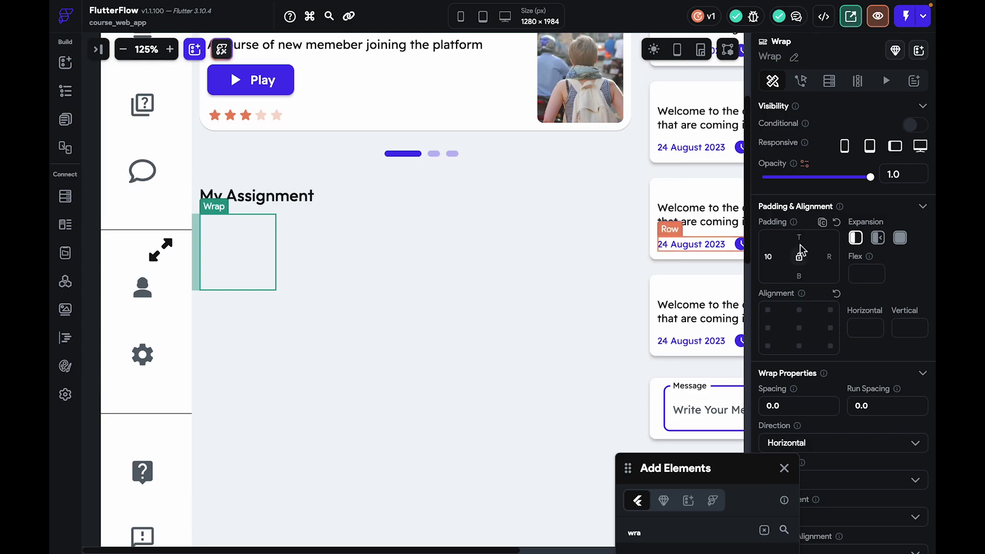
click(801, 258)
Add a ListView inside the Wrap below the My Assignment heading
drag(627, 467, 733, 145)
drag(762, 209, 696, 212)
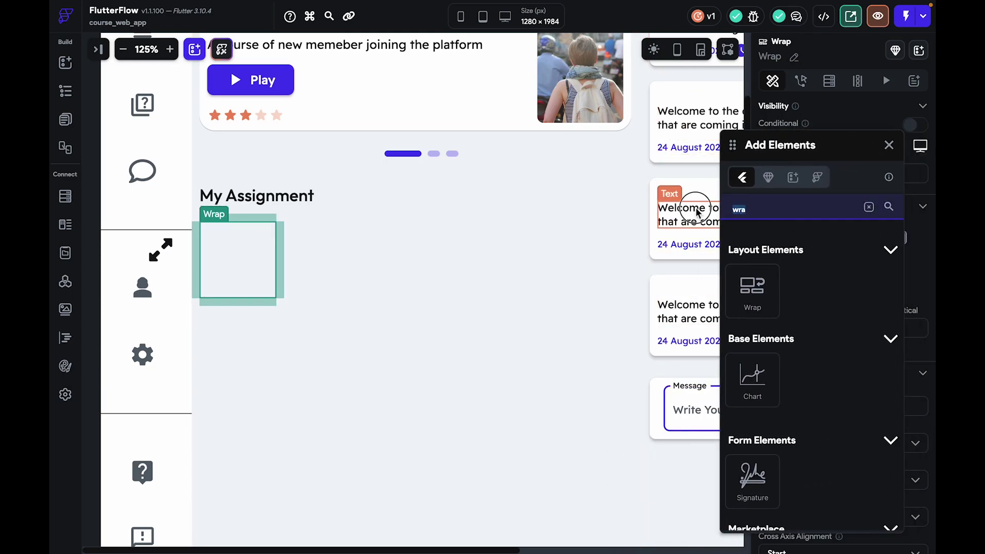
text(list)
drag(752, 287, 210, 260)
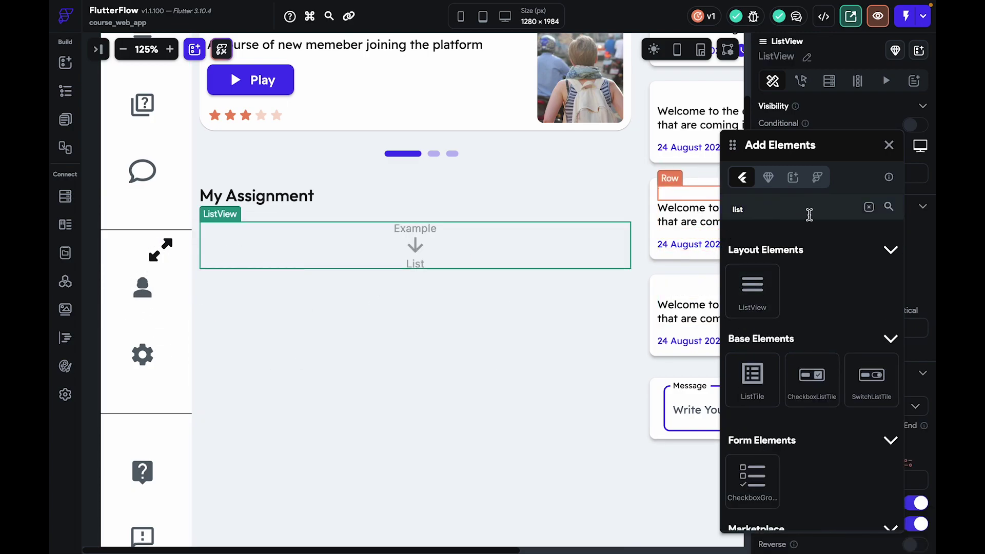
Add a Container inside the My Assignment ListView and resize it to a height of about 77 px
click(868, 209)
drag(750, 331, 530, 255)
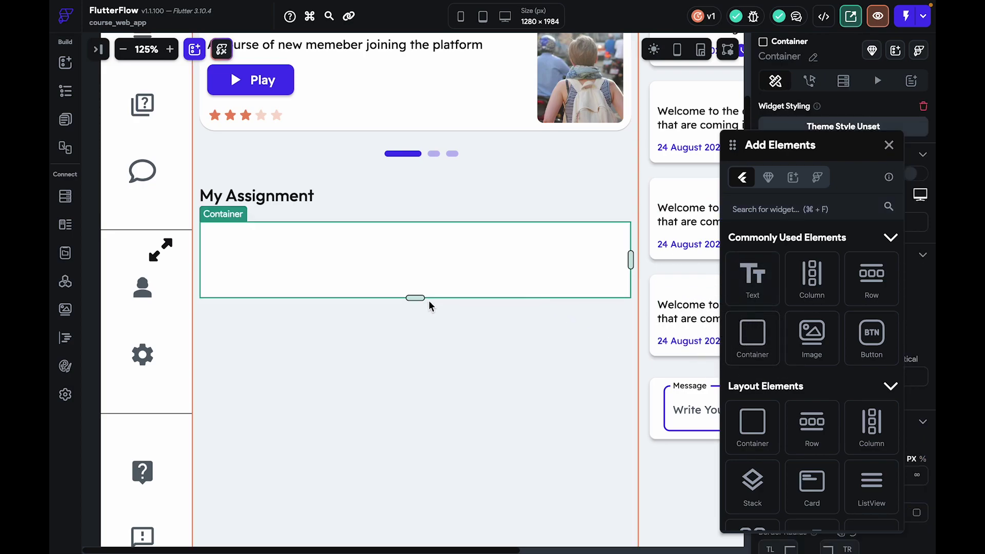
drag(420, 297, 420, 280)
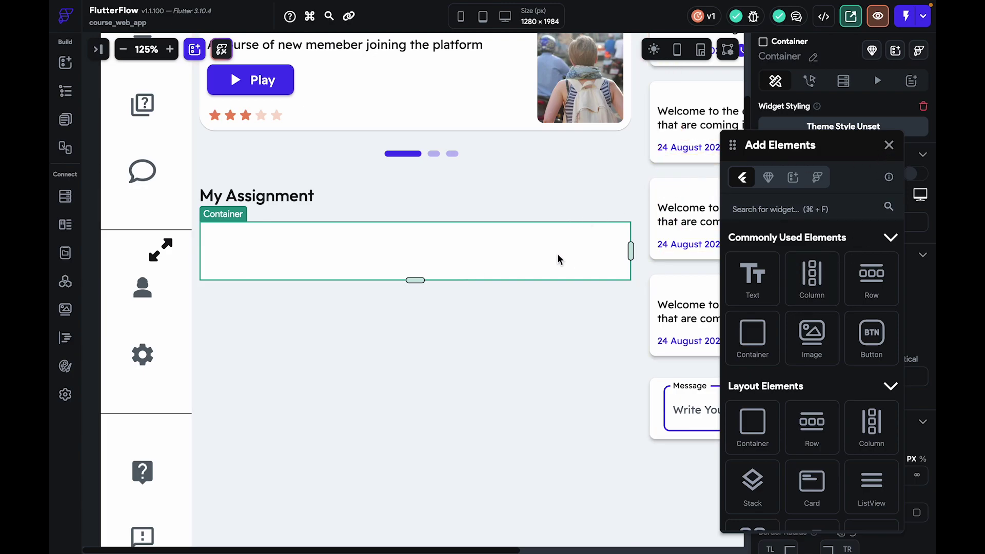
click(889, 146)
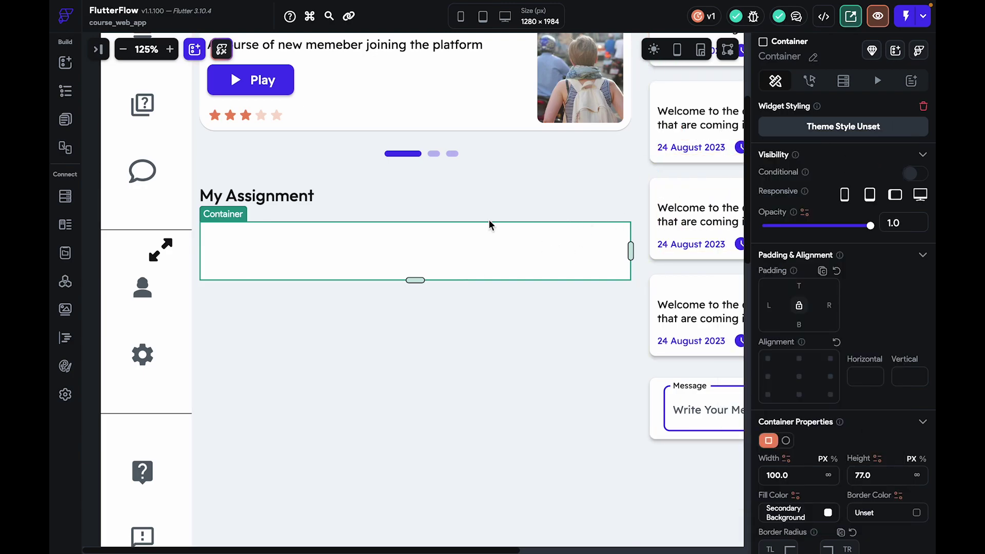
Add a Row inside the My Assignment container
click(194, 49)
drag(922, 191, 543, 244)
drag(837, 58, 832, 396)
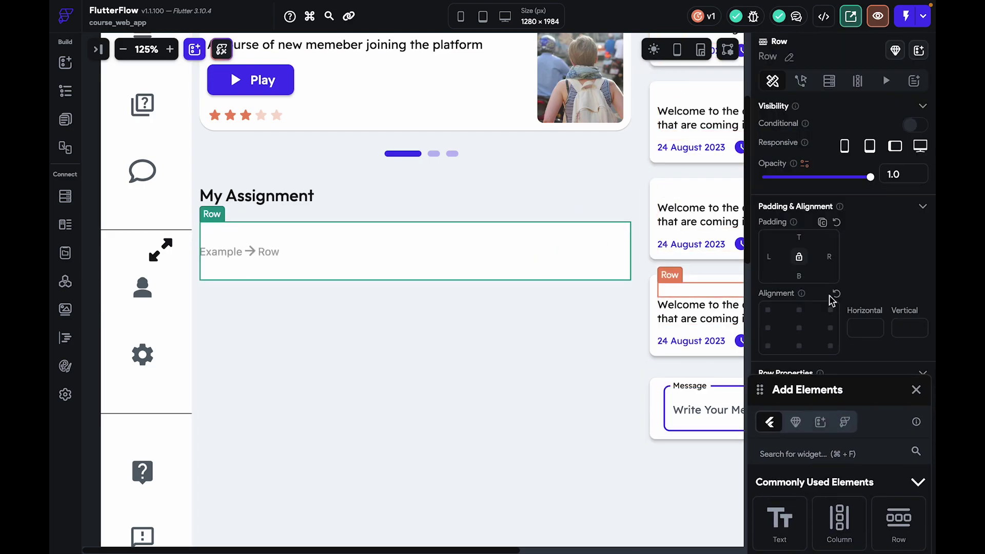
Set the padding of the container's Row to 10 on all sides and add a Column inside it
click(799, 239)
text(10)
click(801, 260)
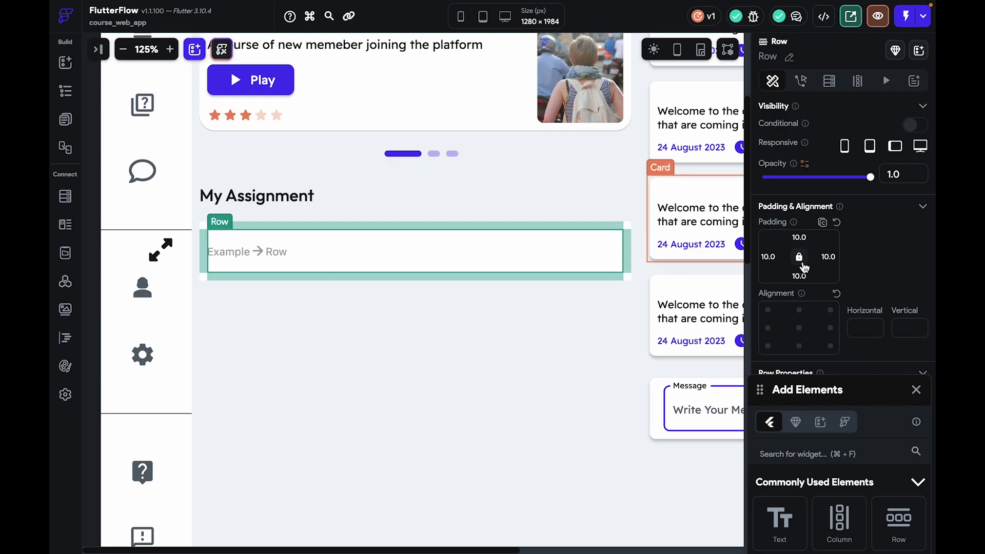
drag(825, 386, 820, 194)
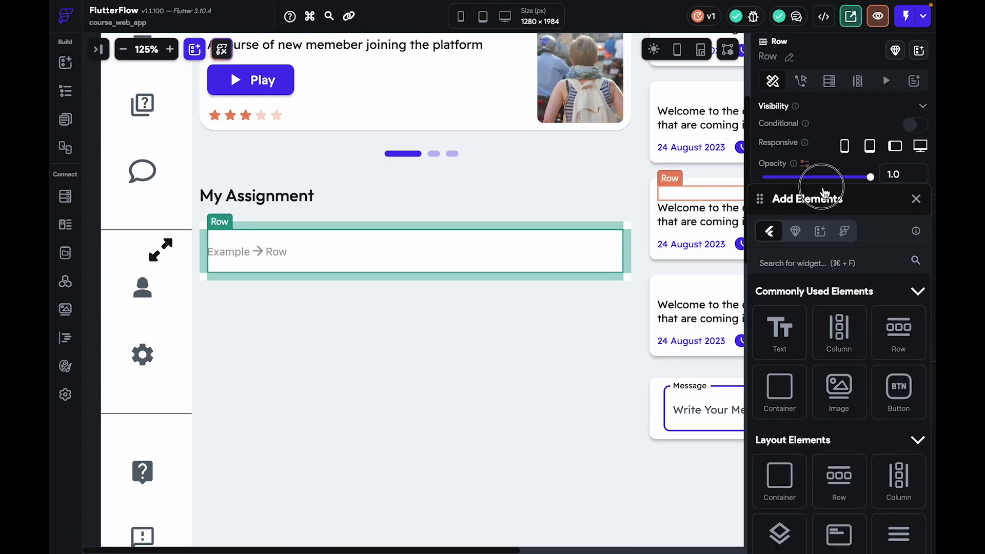
drag(840, 329, 601, 259)
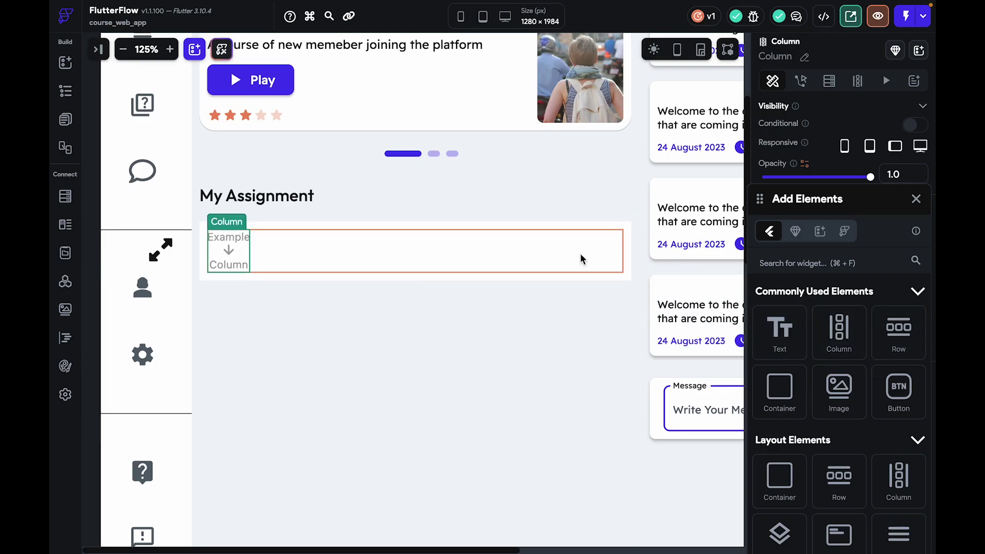
Try an image about 72 px wide beside the column in the assignment row, and delete the image
drag(838, 391, 629, 262)
click(628, 261)
click(478, 258)
drag(480, 257, 305, 261)
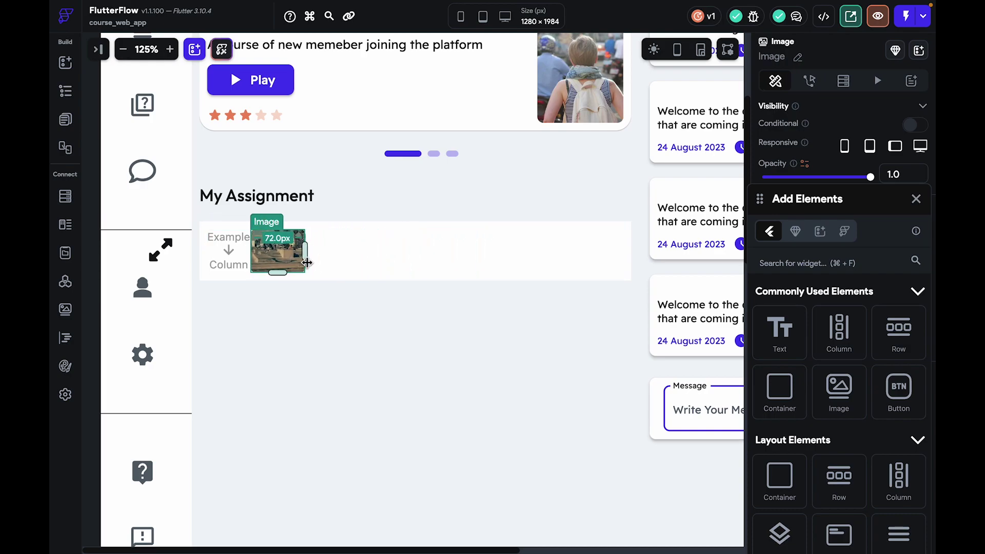
click(381, 314)
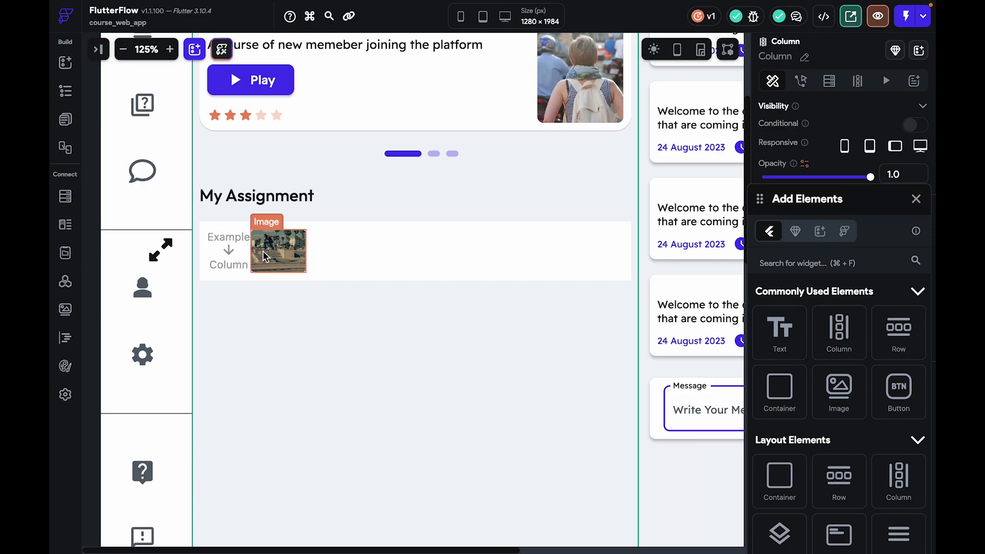
key(Delete)
key(super+z)
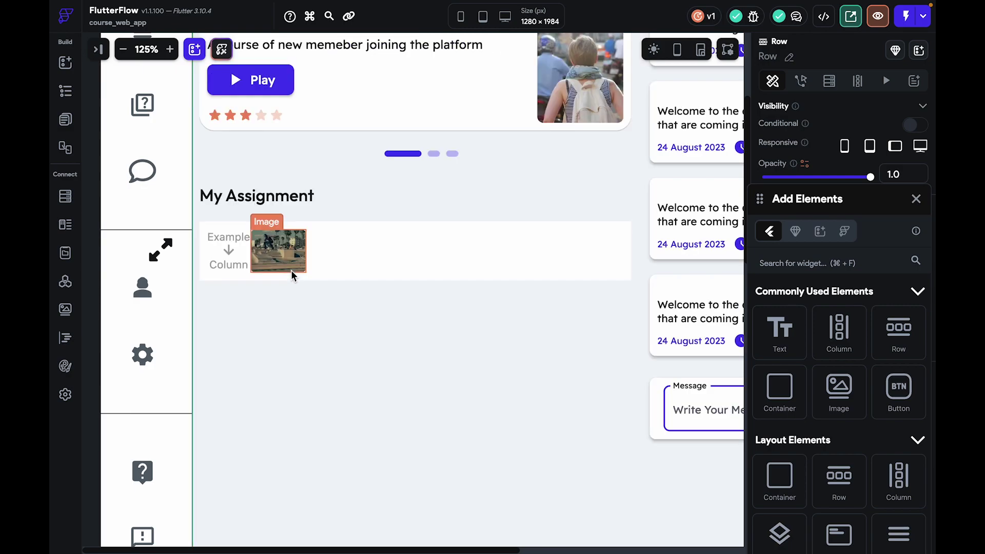
click(295, 260)
key(Delete)
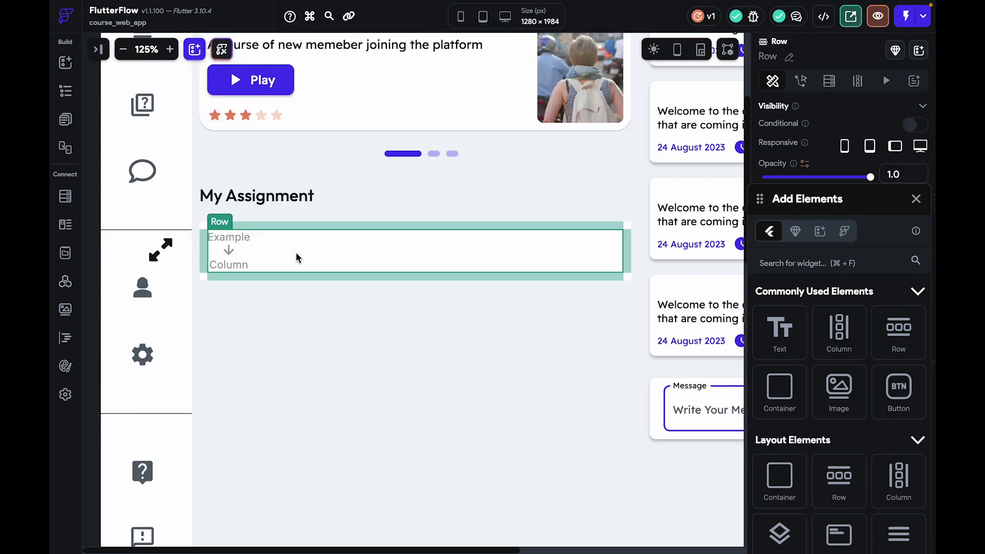
Try replacing the column with a Text widget placed directly in the assignment row, and undo the replacement
click(241, 250)
key(Delete)
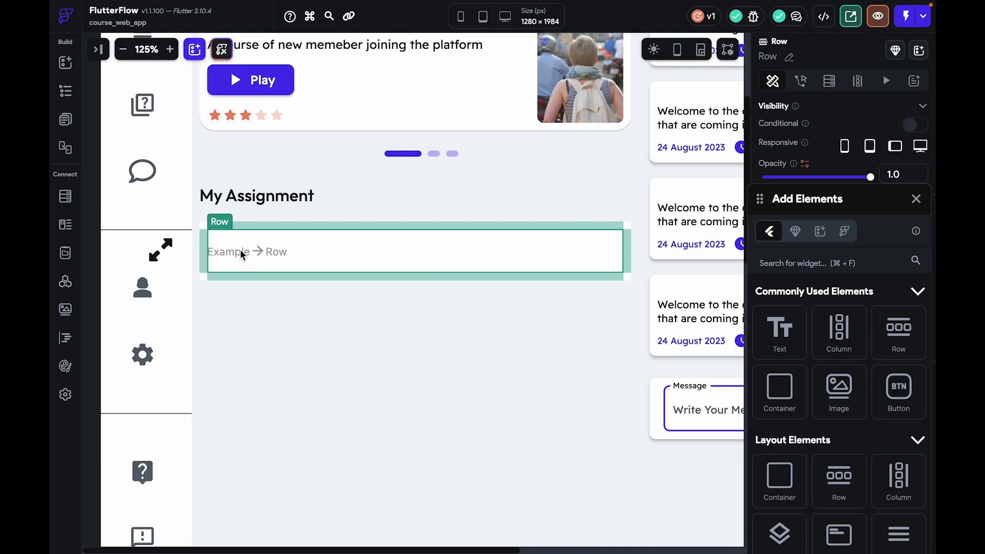
drag(780, 328, 512, 267)
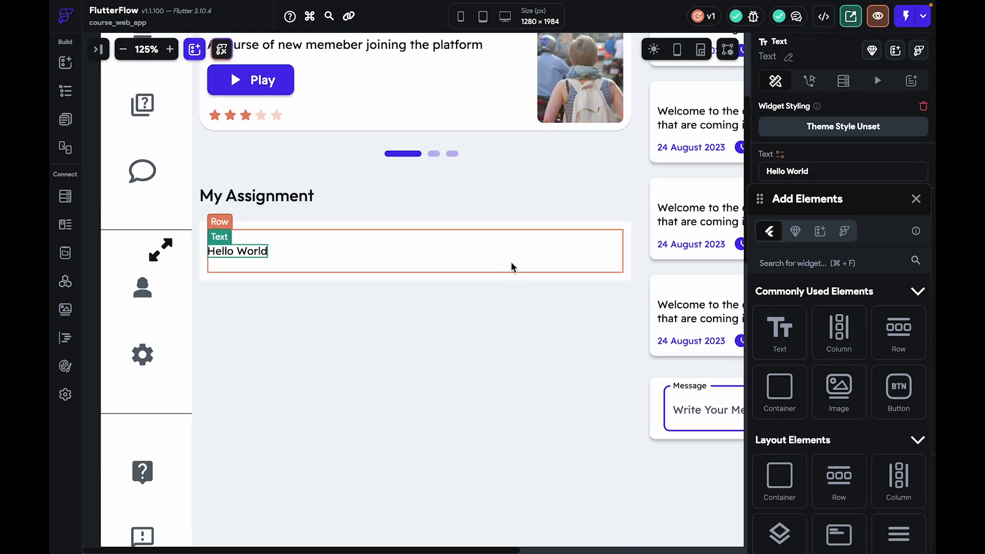
drag(803, 205, 778, 318)
click(234, 259)
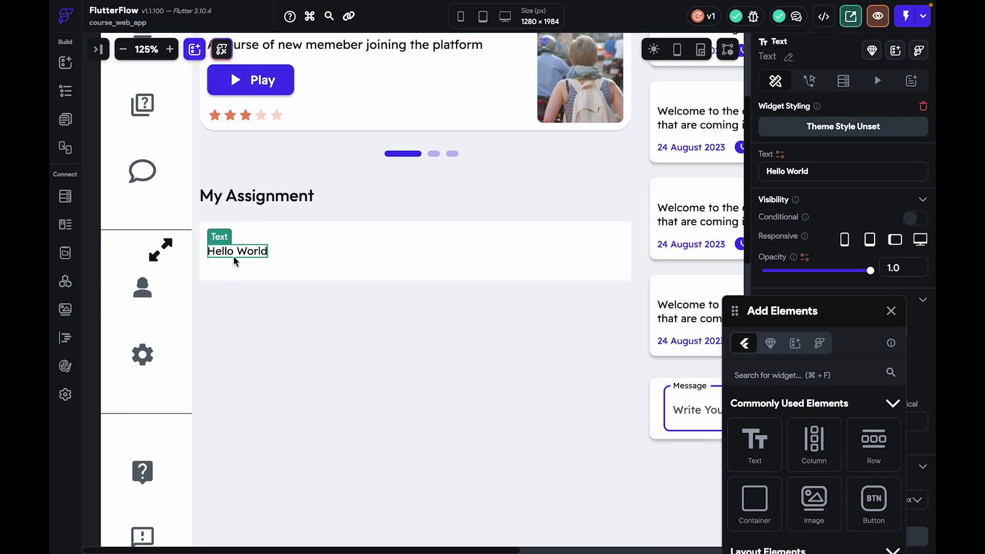
key(super+z)
key(super+z)
Add a Text widget inside the column of the assignment row
drag(755, 440, 232, 250)
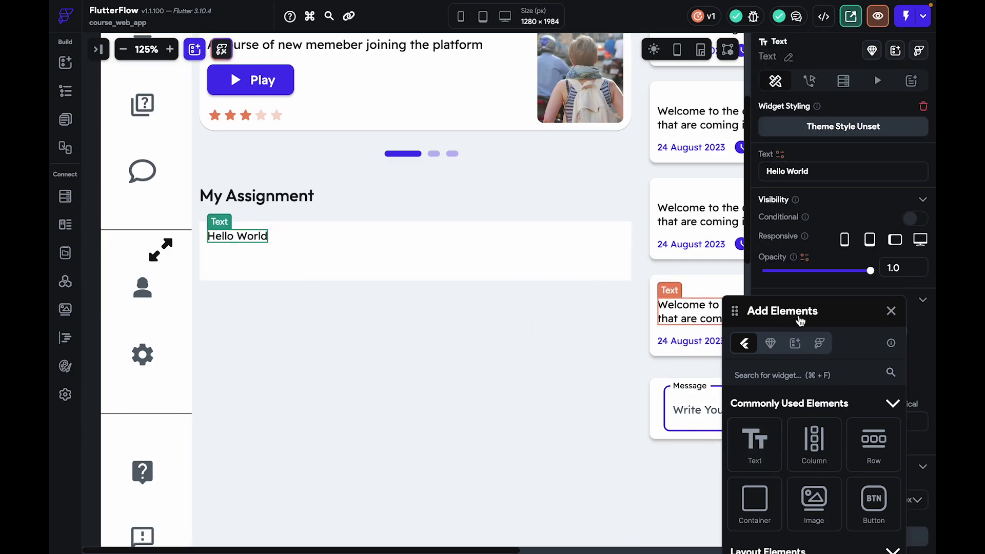
drag(816, 317, 596, 348)
drag(517, 338, 572, 307)
Change the text in the assignment column to "Flutter Fusion Test Sereis 1: Imapct of flutter framework on the software industry"
click(804, 172)
drag(804, 171, 756, 174)
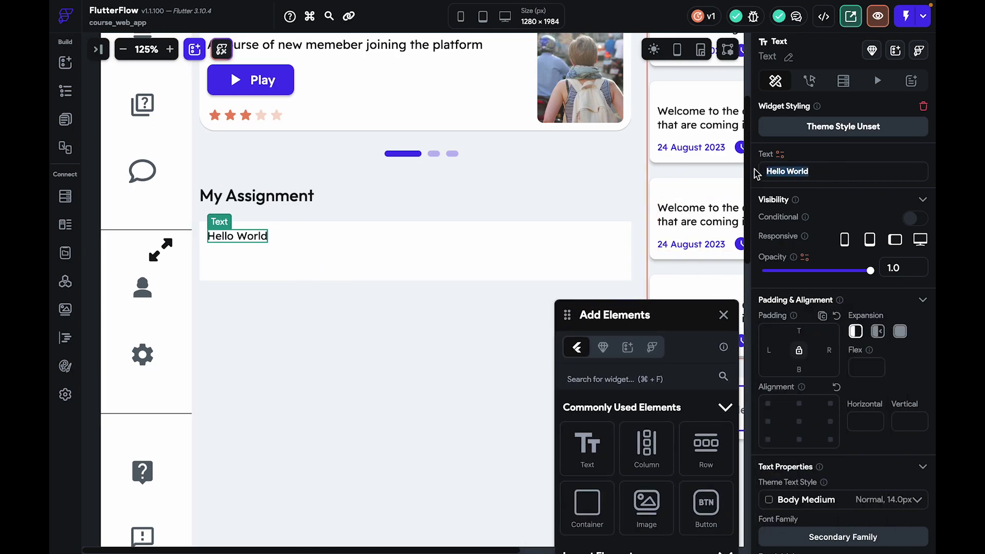
text(Flu)
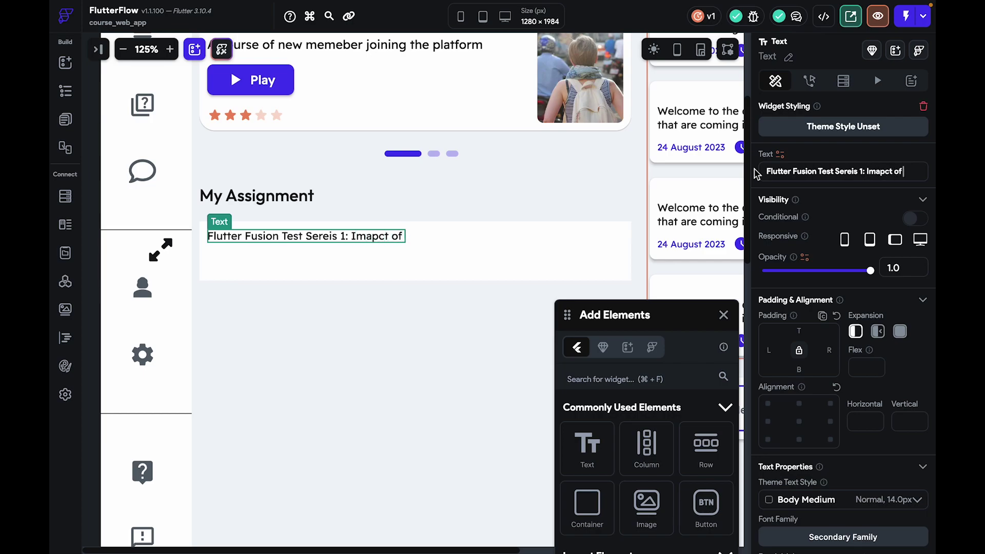
text(tter framework on the buisness)
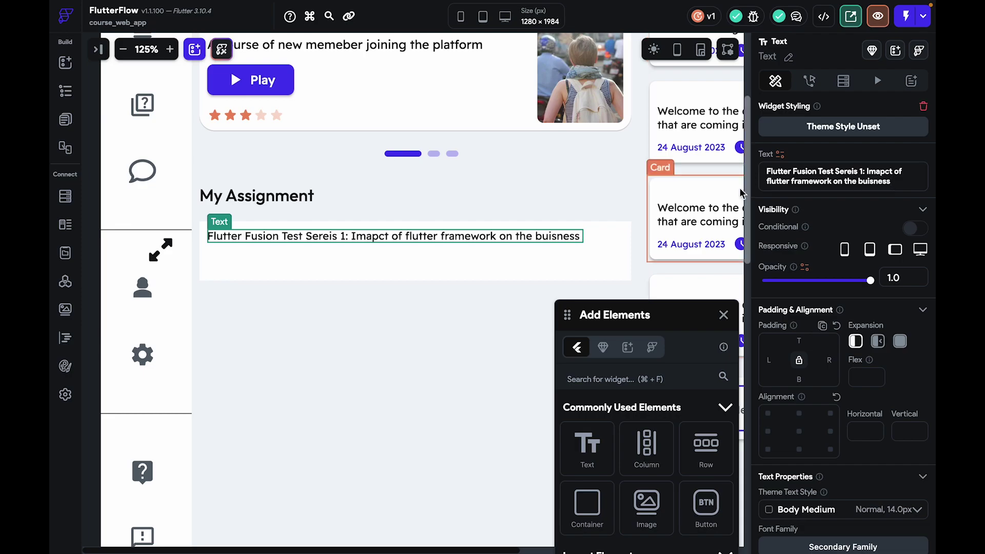
drag(898, 183, 860, 183)
text(softwar)
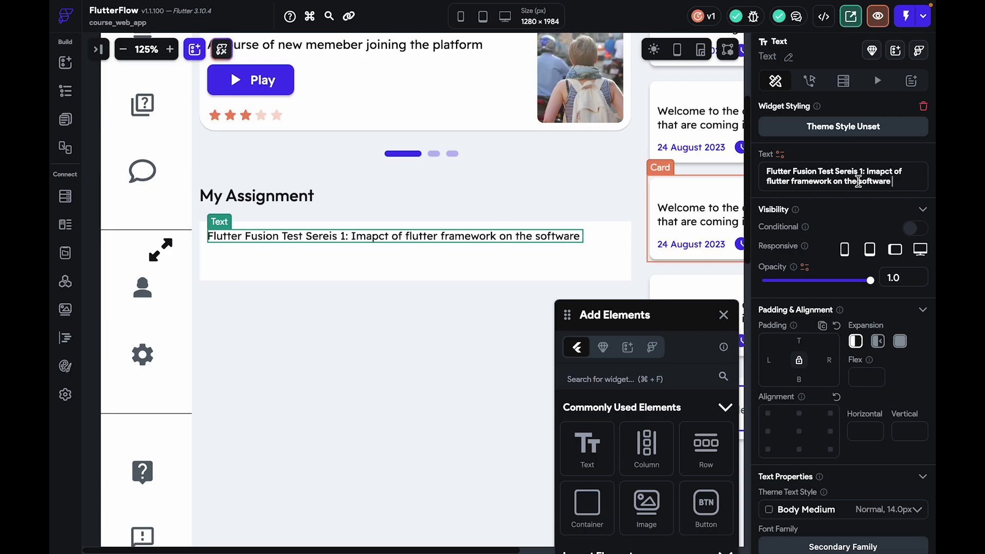
text(e industry)
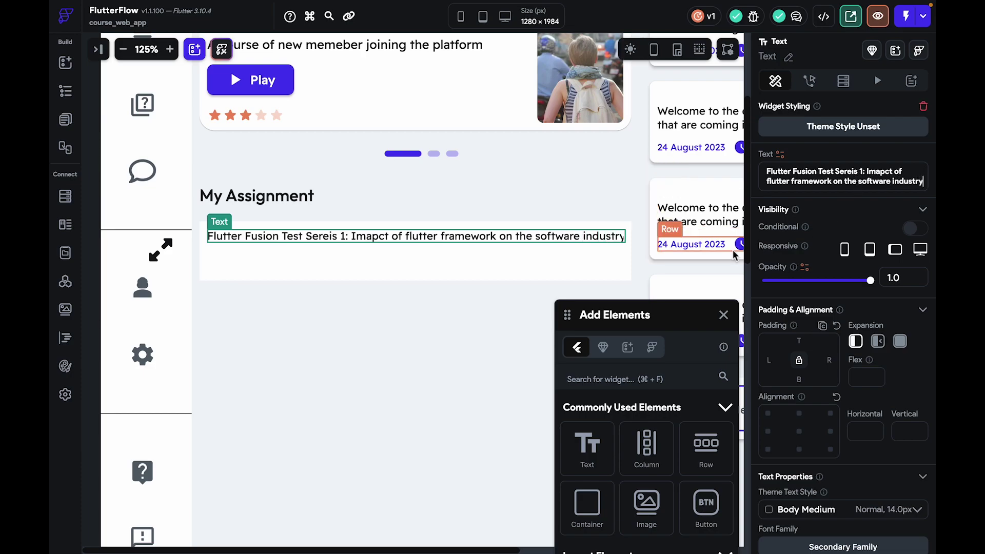
Make the column around the assignment title expanded within its row, and select the title text
click(238, 255)
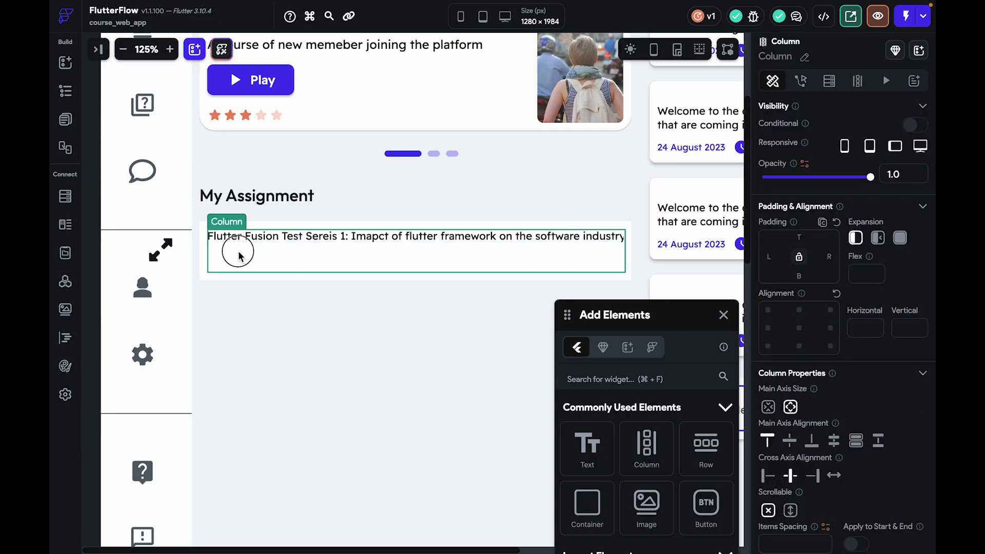
click(900, 238)
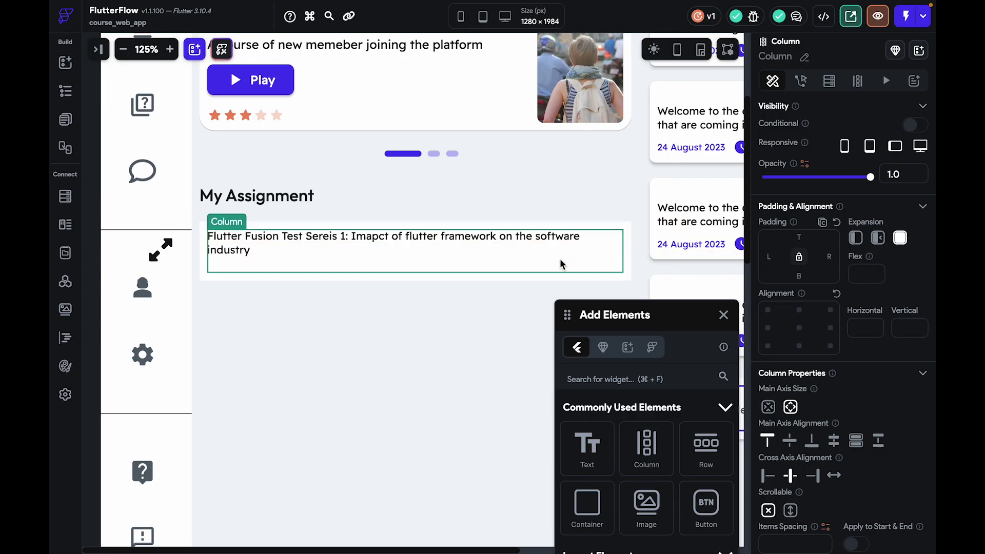
click(523, 255)
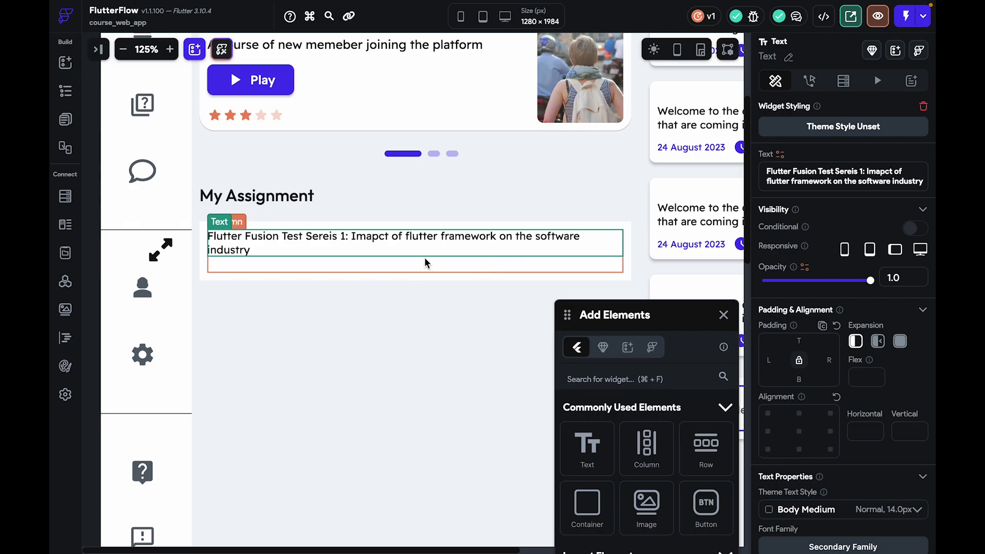
Make the assignment container taller and duplicate the title text inside its column
click(410, 262)
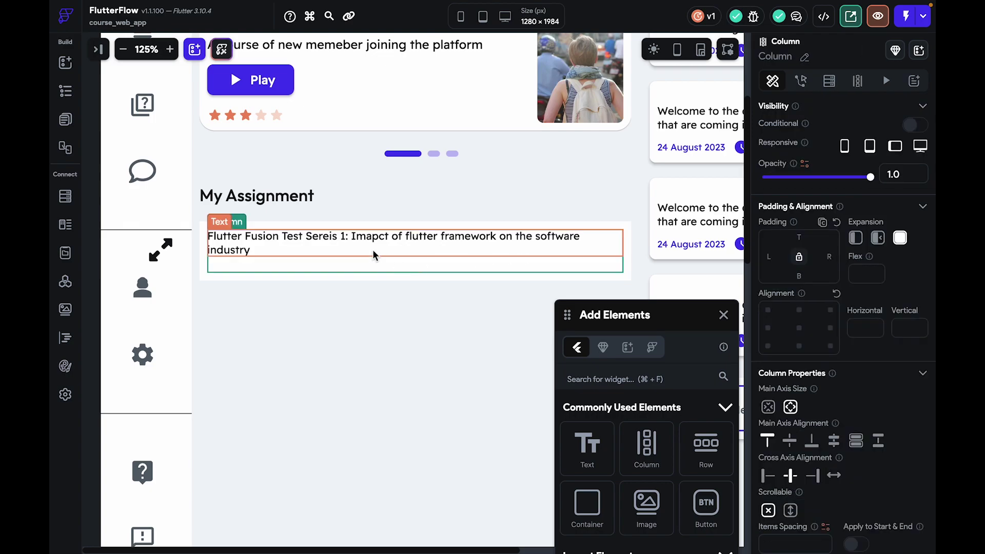
click(315, 255)
click(391, 280)
drag(412, 281, 416, 303)
click(267, 252)
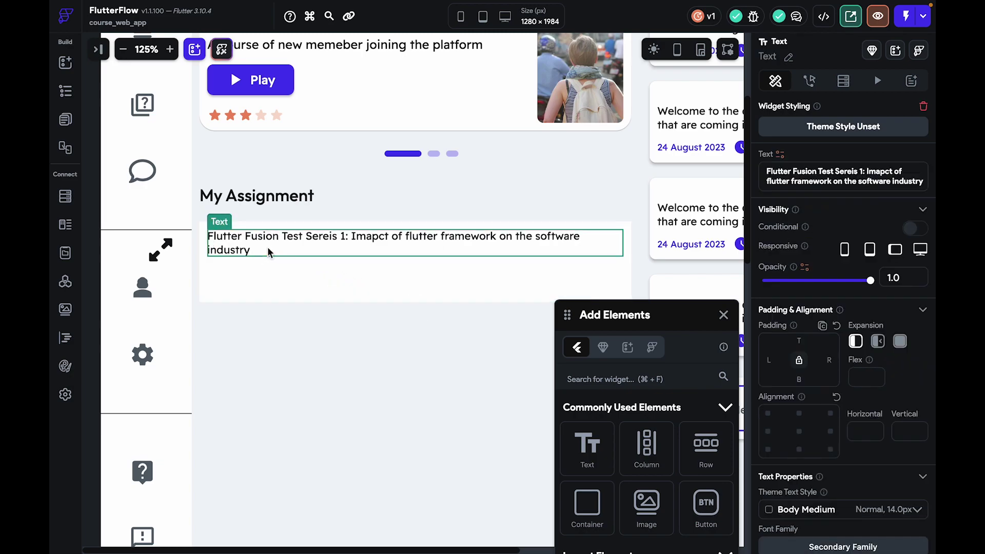
key(super+d)
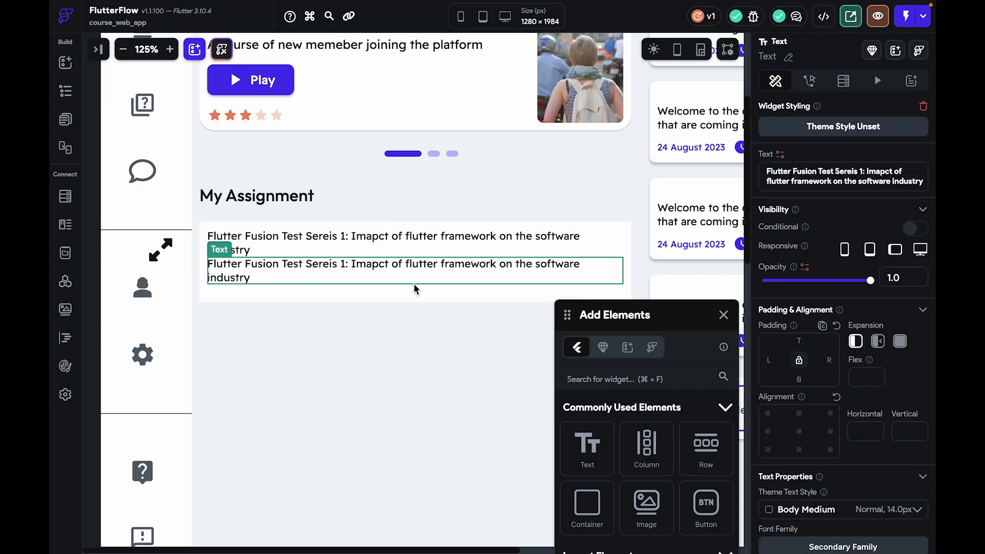
Apply the Title Medium text style to the upper assignment text and set its color to Primary Text
scroll(798, 352, down, 3)
click(569, 245)
click(893, 390)
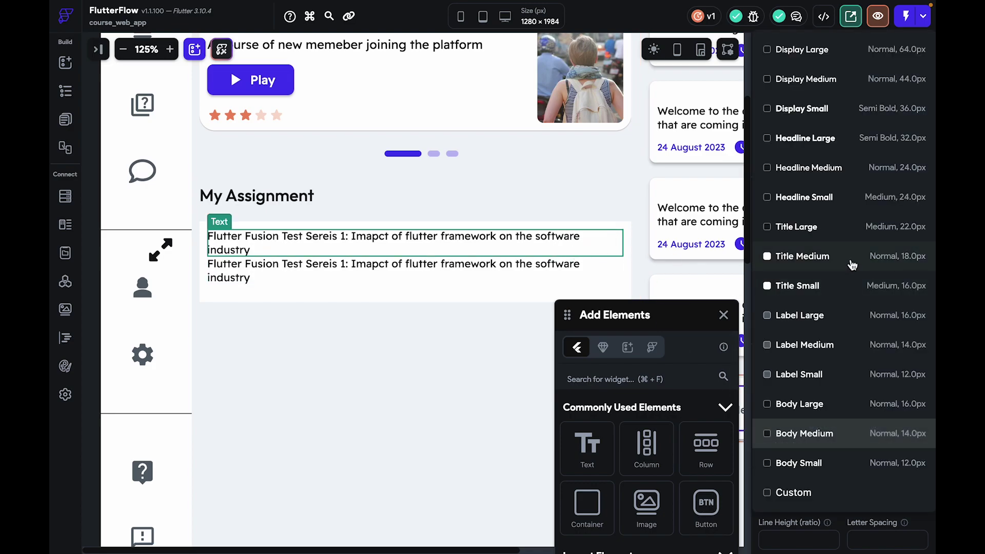
click(854, 255)
scroll(819, 380, down, 1)
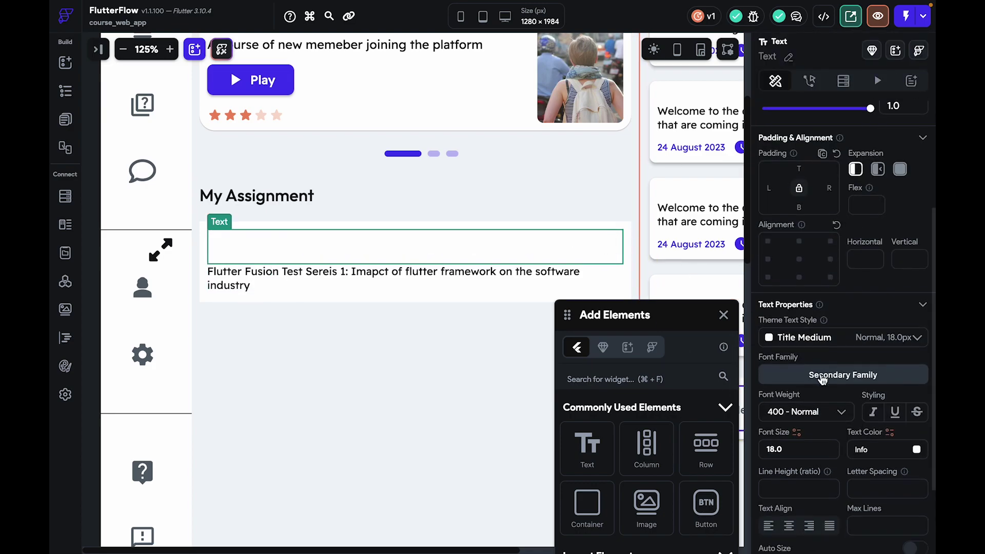
click(918, 444)
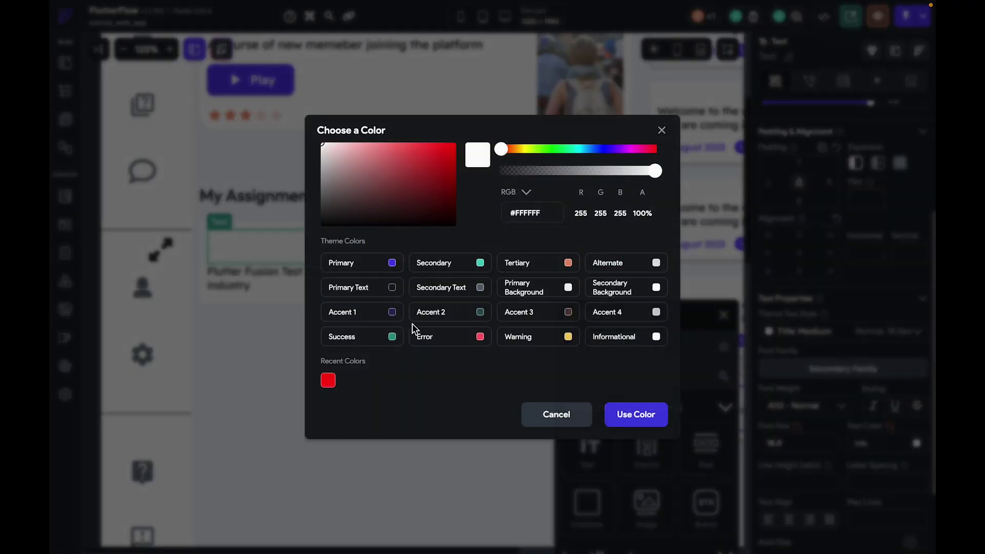
click(374, 291)
click(370, 367)
Set the font size of the lower assignment text to 13
click(328, 278)
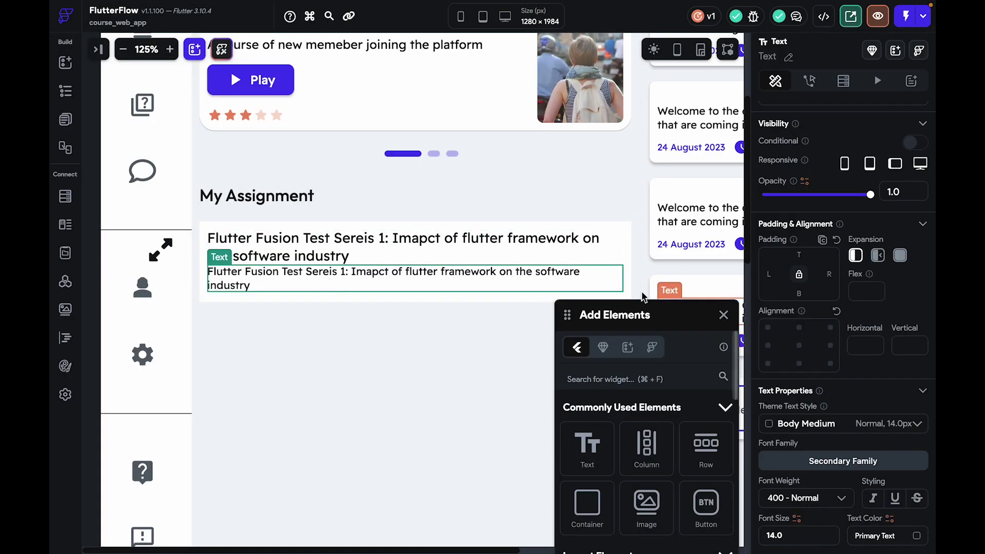
scroll(788, 492, down, 1)
click(774, 484)
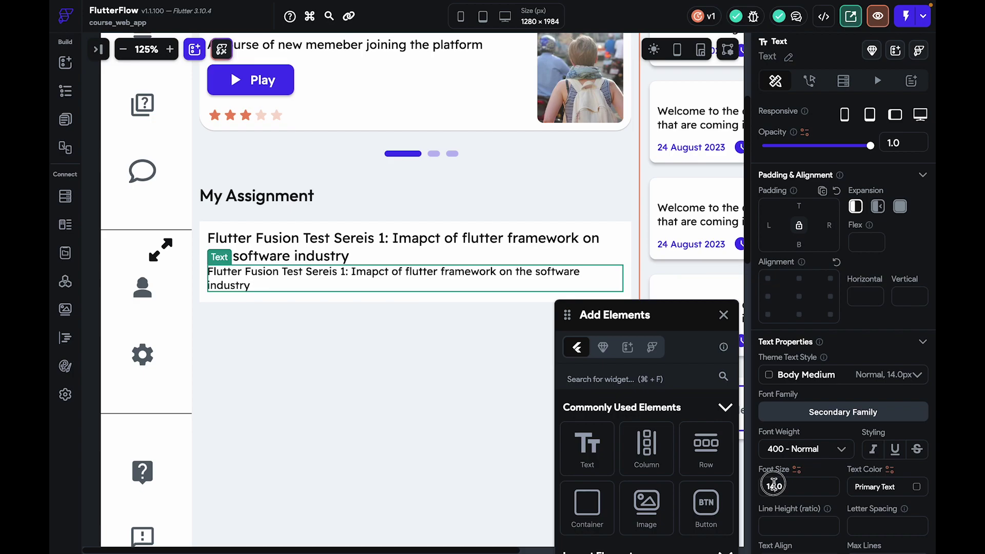
key(BackSpace)
text(3)
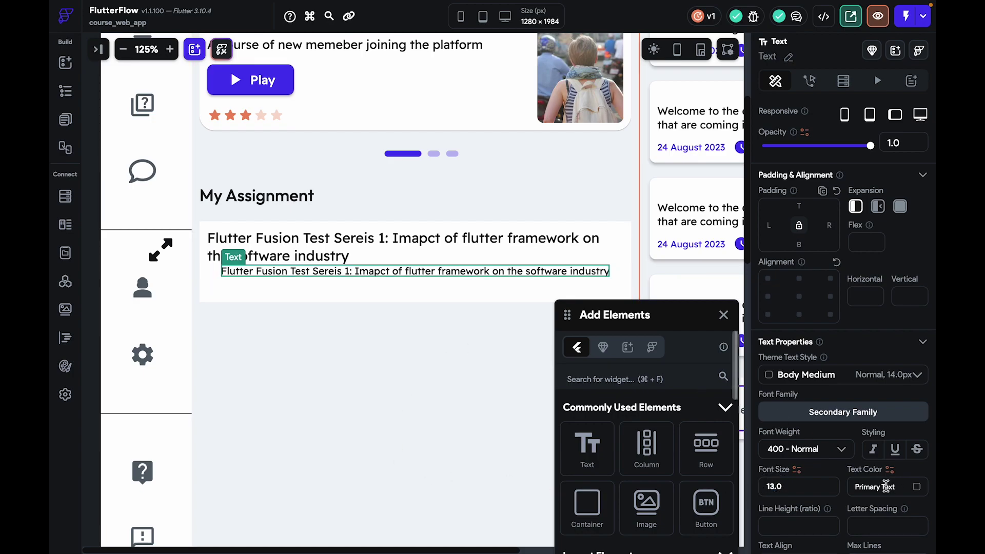
Align the assignment column's children to the start on the cross axis and to Space Around on the main axis
click(616, 281)
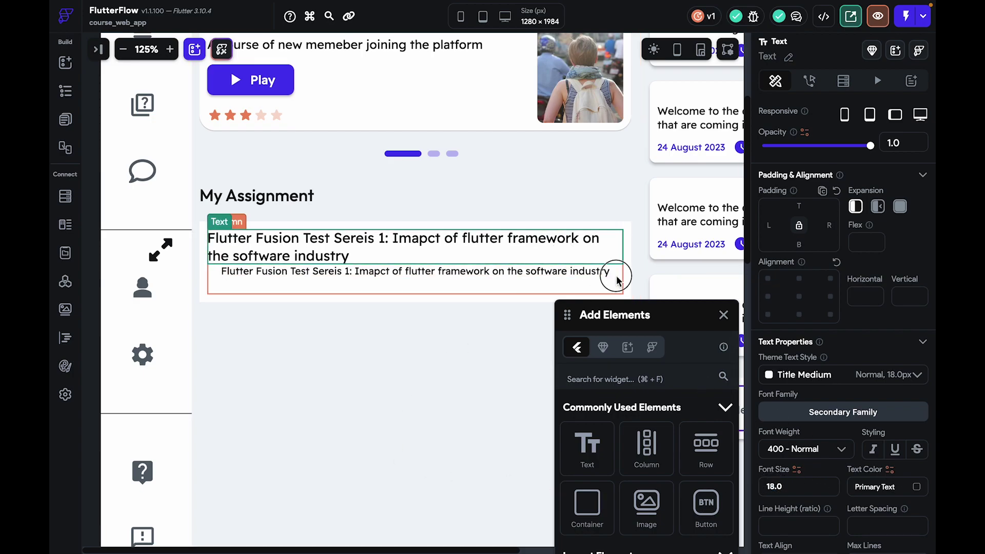
click(768, 390)
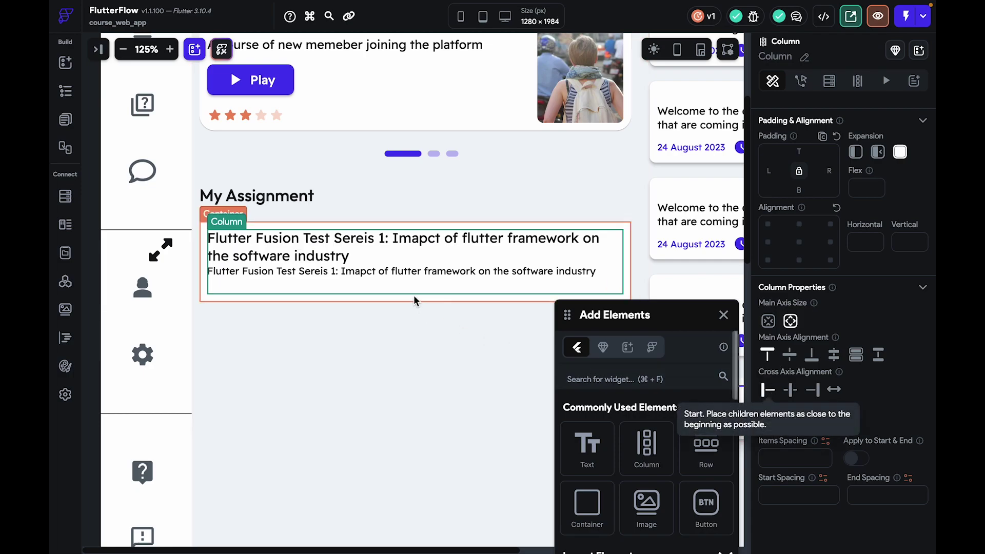
click(878, 354)
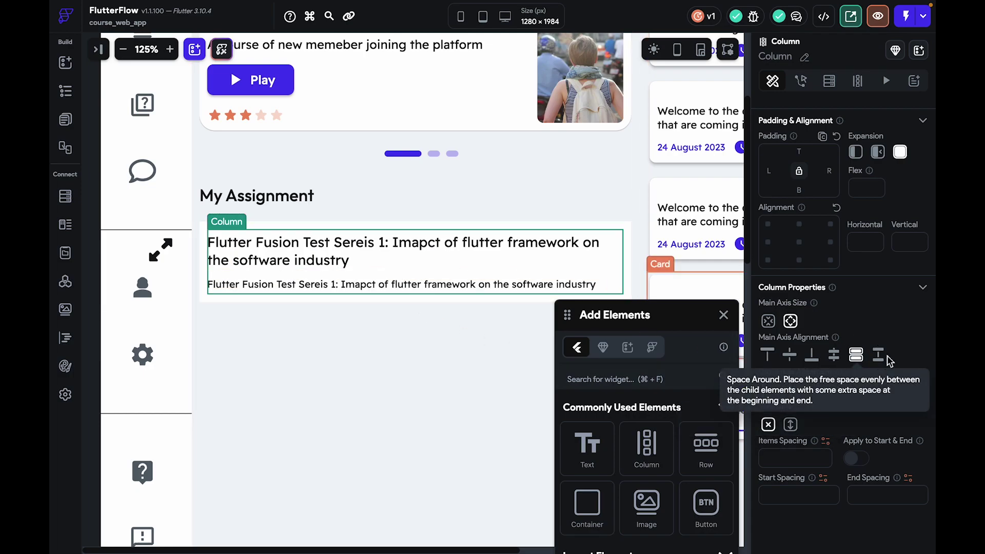
click(880, 358)
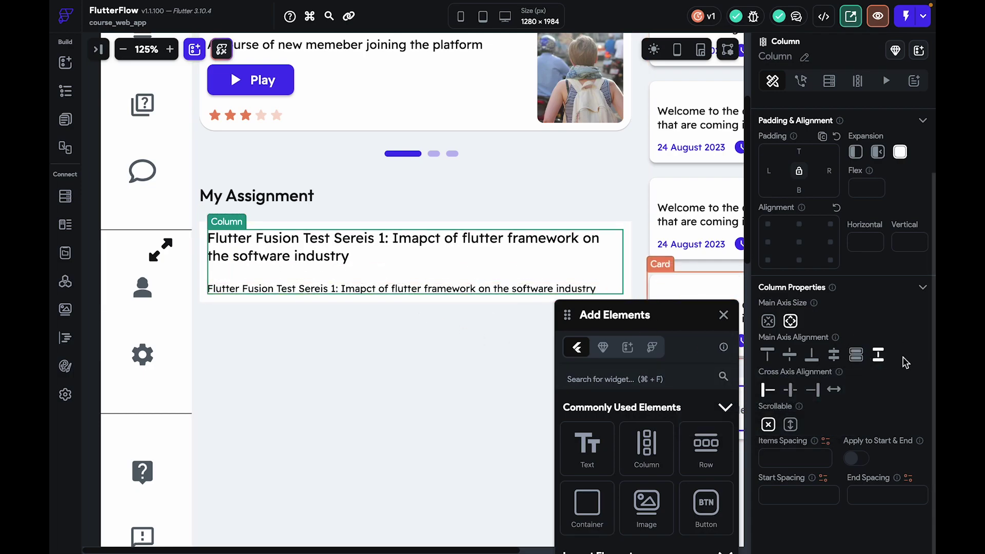
click(865, 361)
Shorten the lower assignment text to "Imapct of flutter framework on the software industry"
click(404, 287)
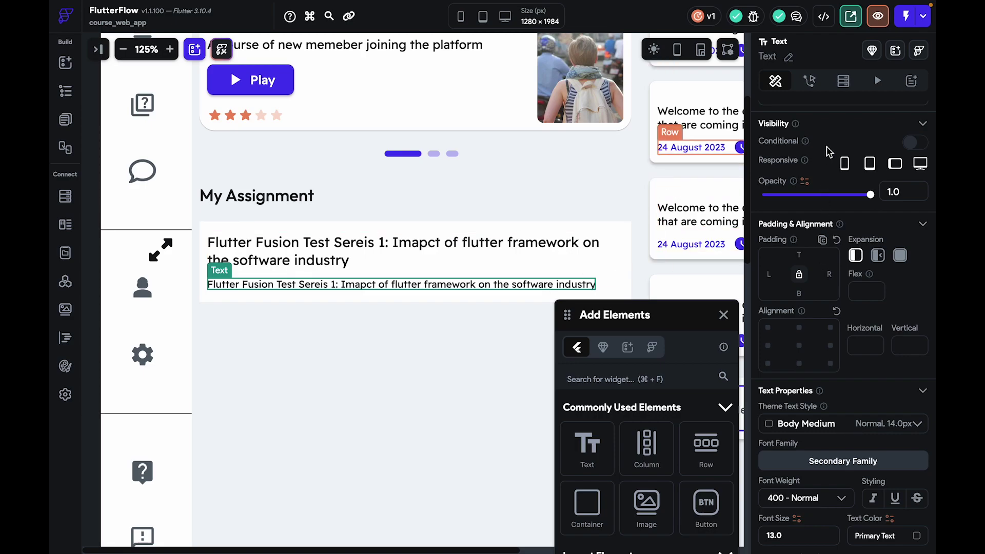
scroll(841, 180, up, 3)
drag(867, 168, 768, 162)
key(BackSpace)
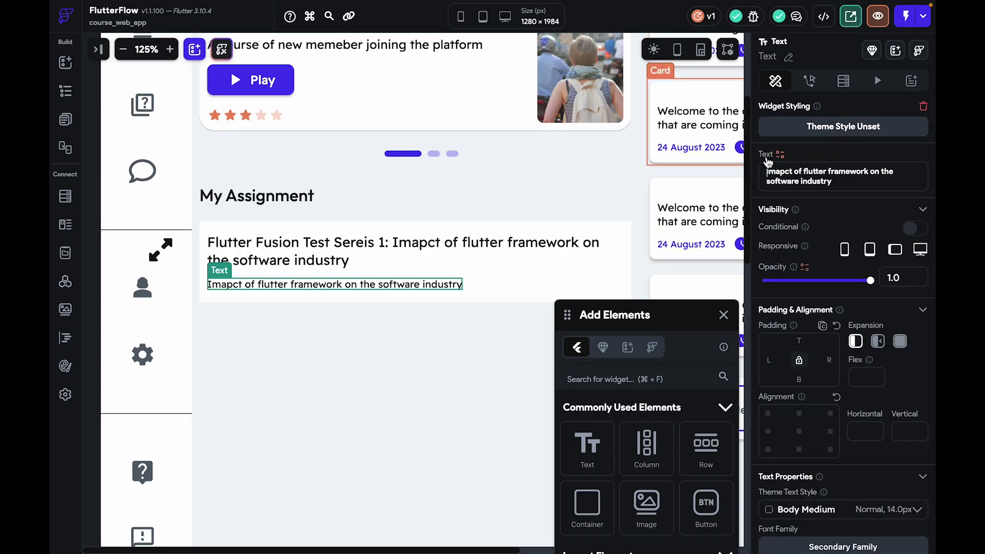
Add a row below the two texts in the assignment column and make the surrounding container taller
click(504, 285)
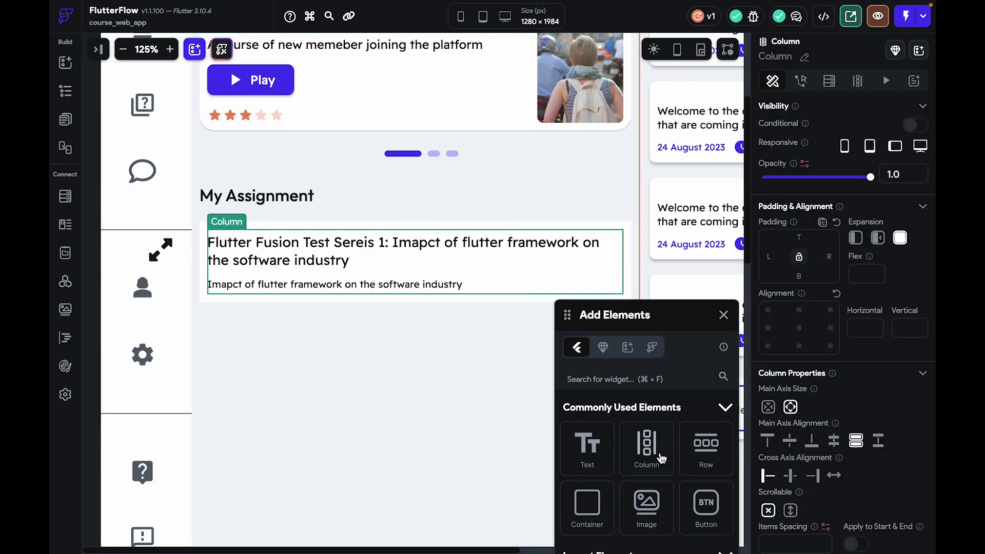
drag(708, 468, 547, 295)
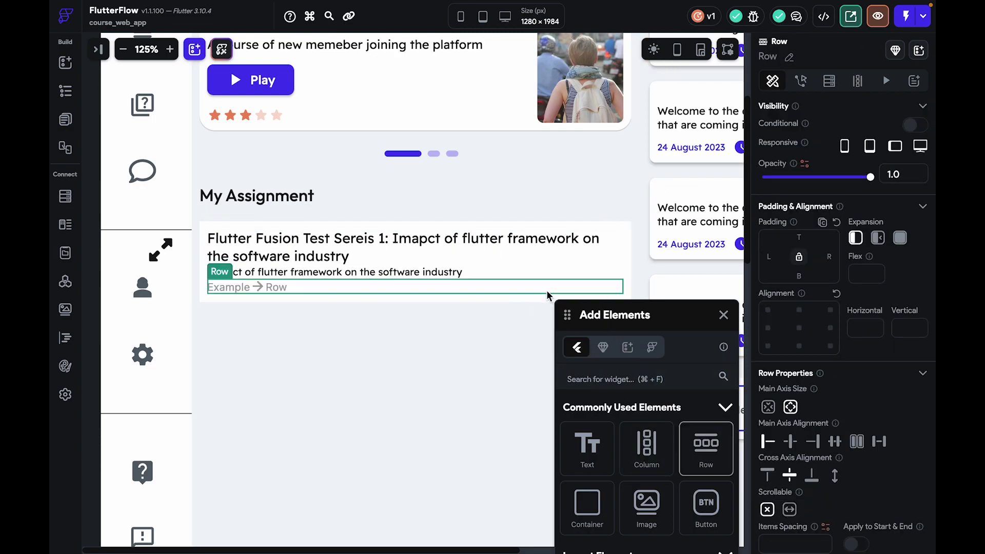
click(436, 298)
drag(409, 302, 409, 323)
click(253, 303)
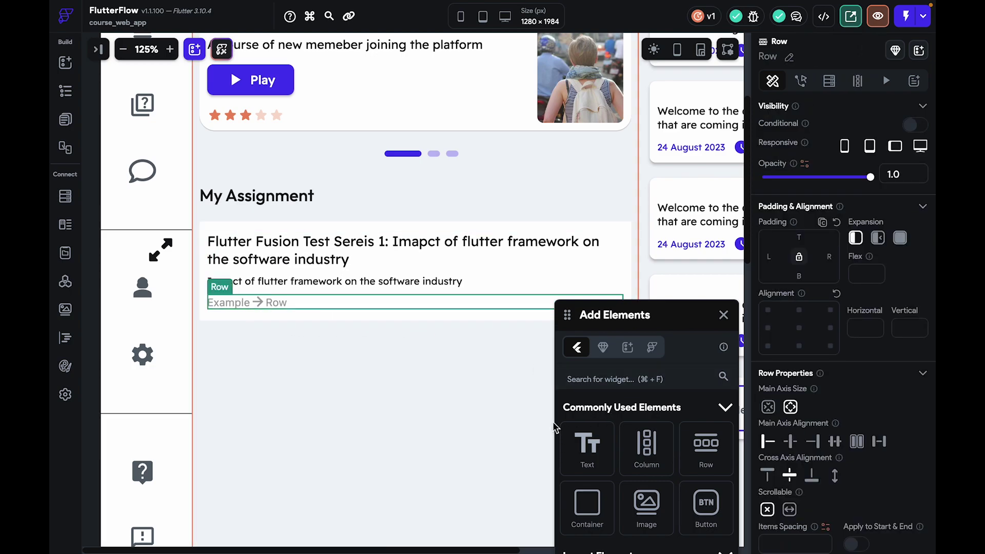
Find the Wrap widget and place it inside the empty row of the assignment column
click(589, 379)
text(wrap)
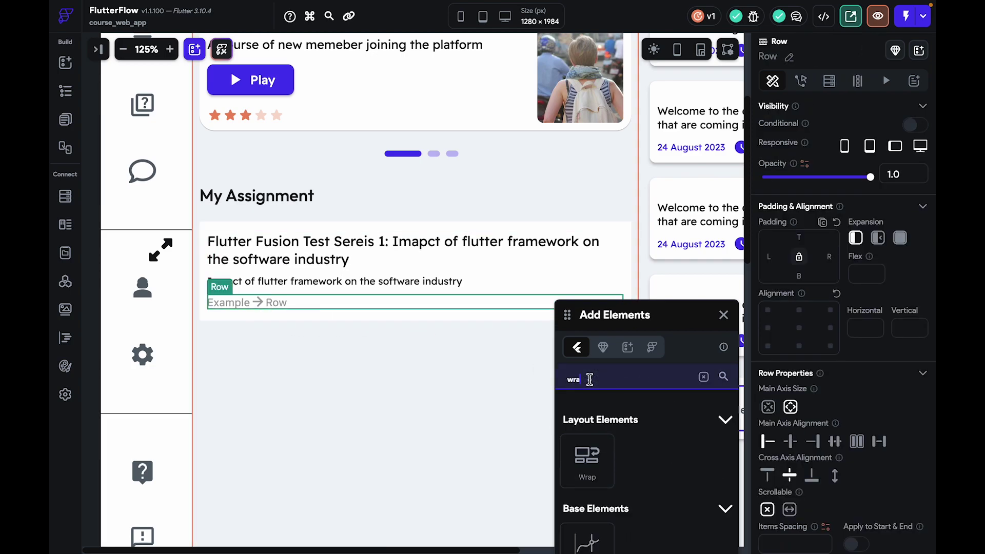
drag(587, 456, 475, 308)
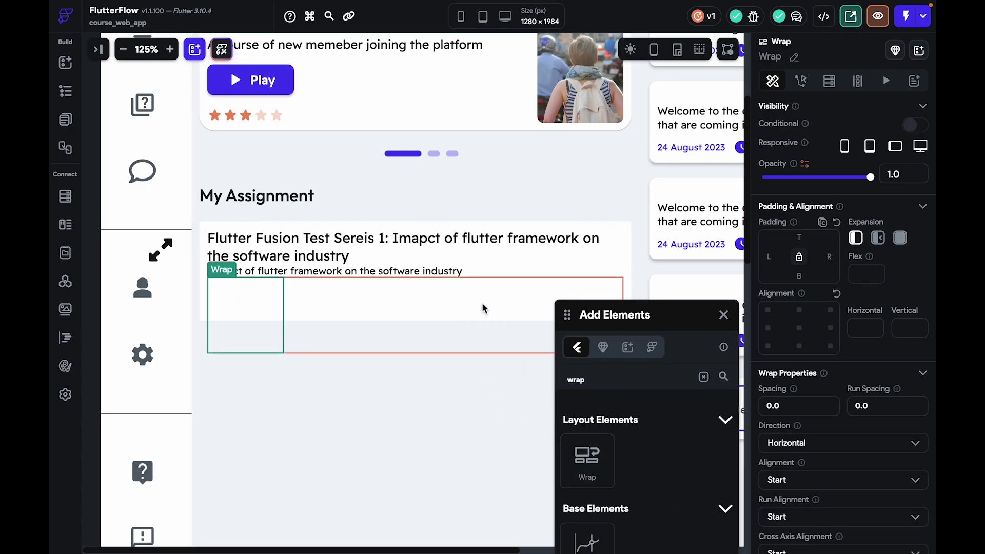
Copy the row with the date, clock and heart count from an announcement card
scroll(482, 303, right, 5)
click(538, 250)
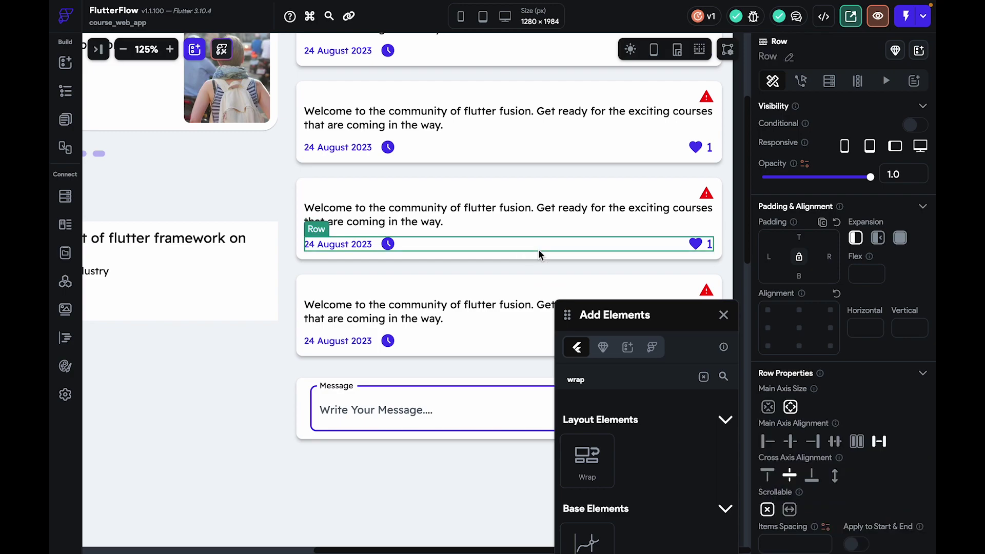
key(super+c)
Delete the Wrap and the empty row from the assignment column and paste the copied date row there instead
scroll(538, 249, left, 3)
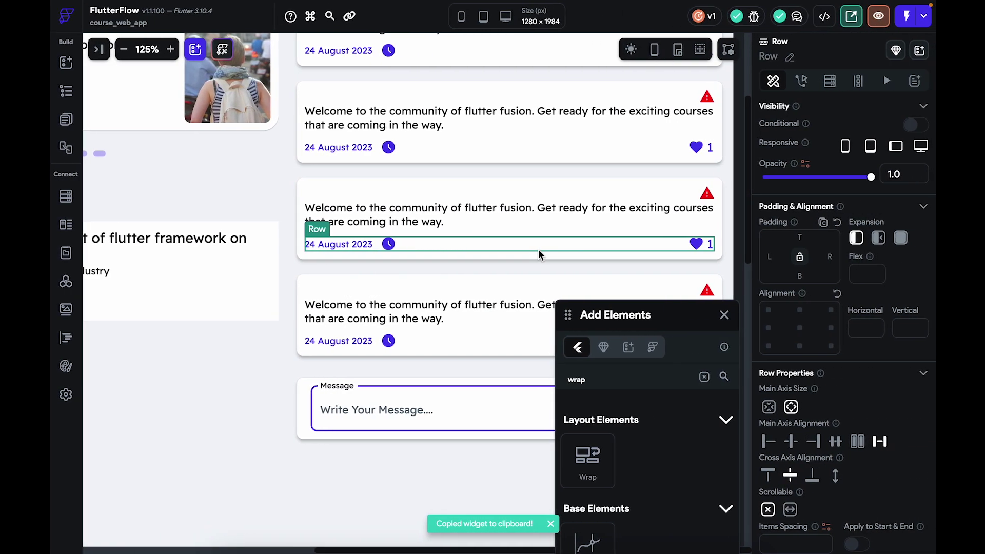
scroll(538, 249, left, 5)
click(359, 302)
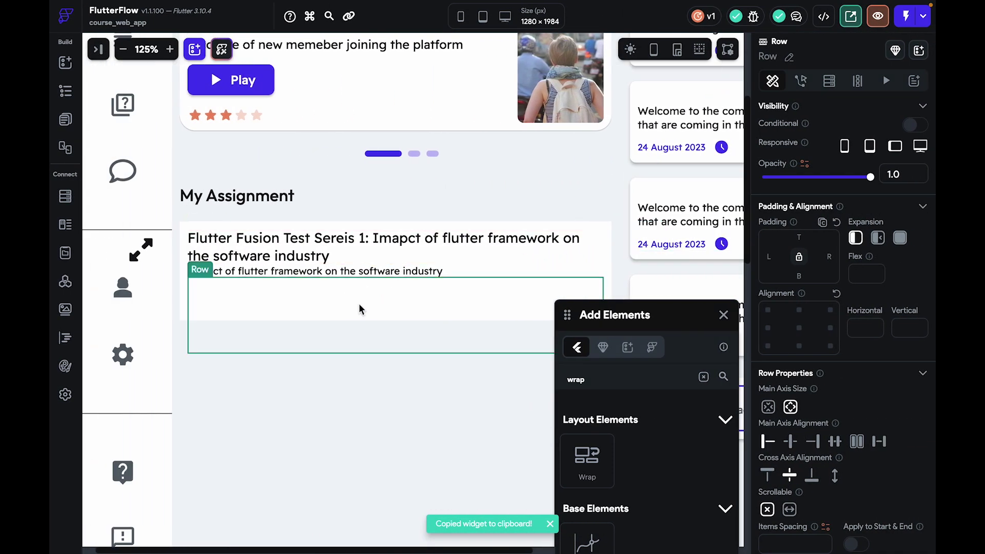
key(super+v)
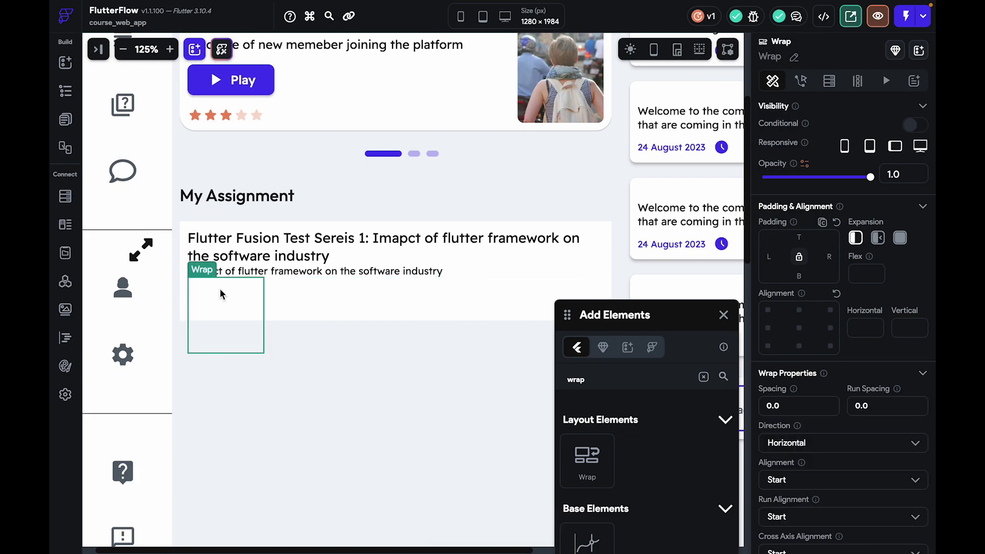
key(Delete)
click(269, 304)
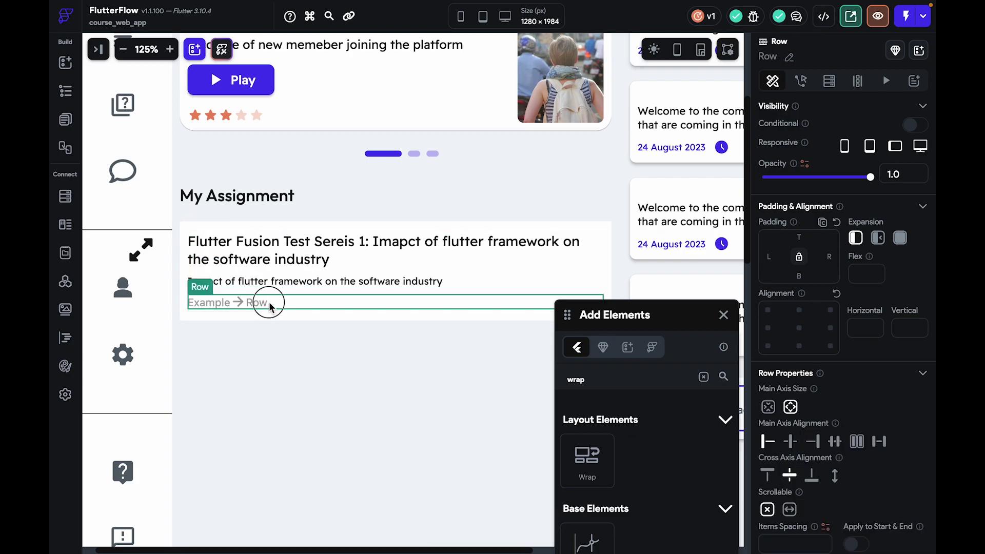
key(Delete)
click(304, 310)
key(super+z)
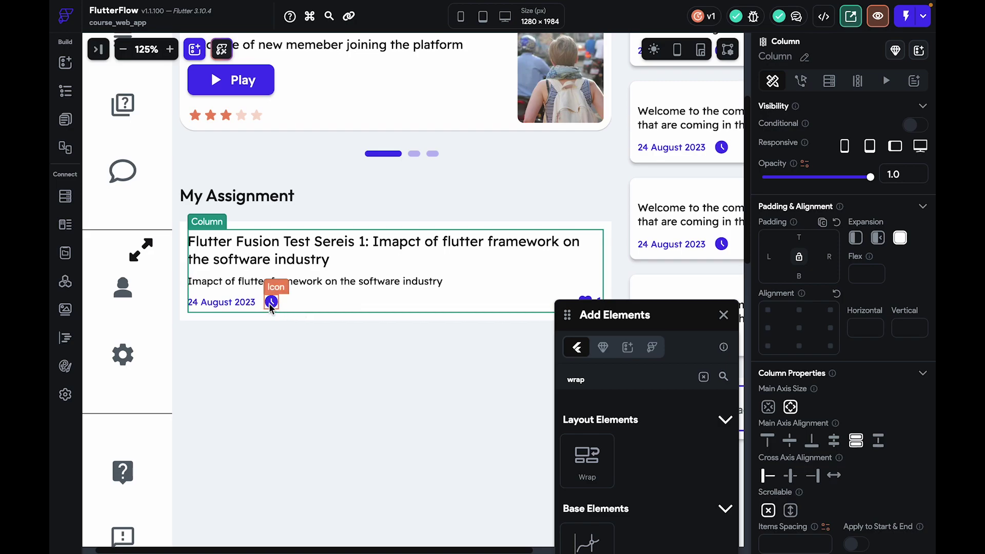
Change the date text in the assignment's bottom row to "3 Hours"
click(235, 301)
scroll(848, 333, down, 5)
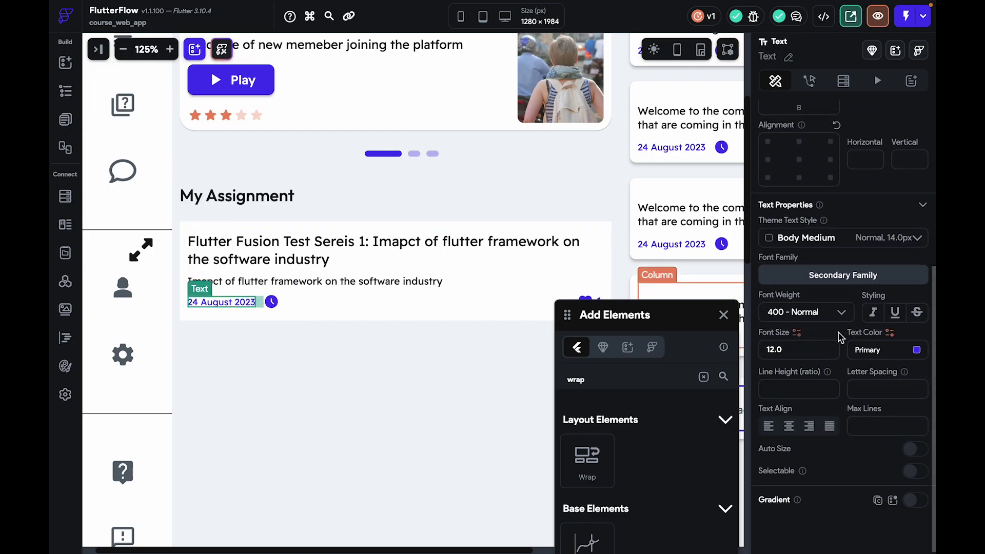
scroll(825, 286, up, 5)
scroll(831, 231, down, 1)
click(842, 171)
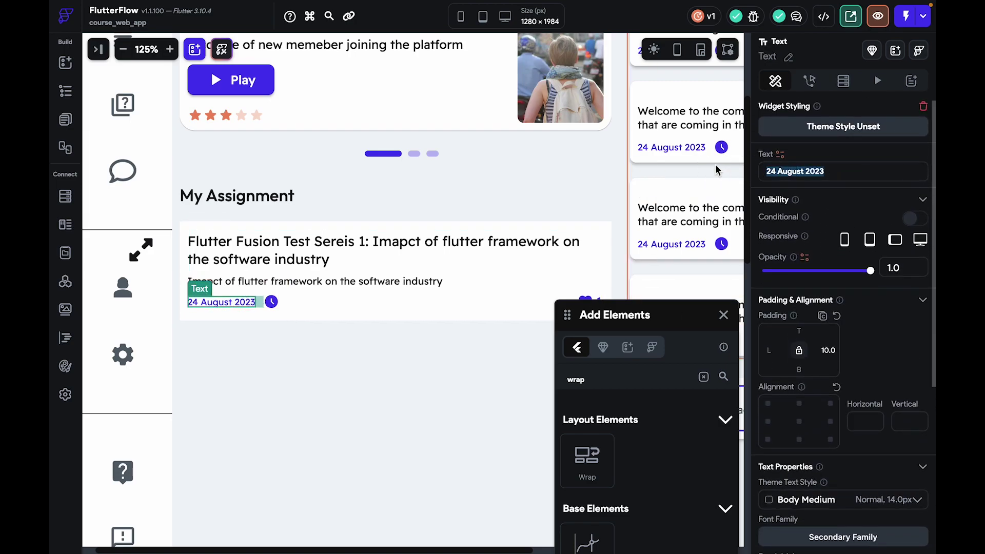
text(# Hpurs)
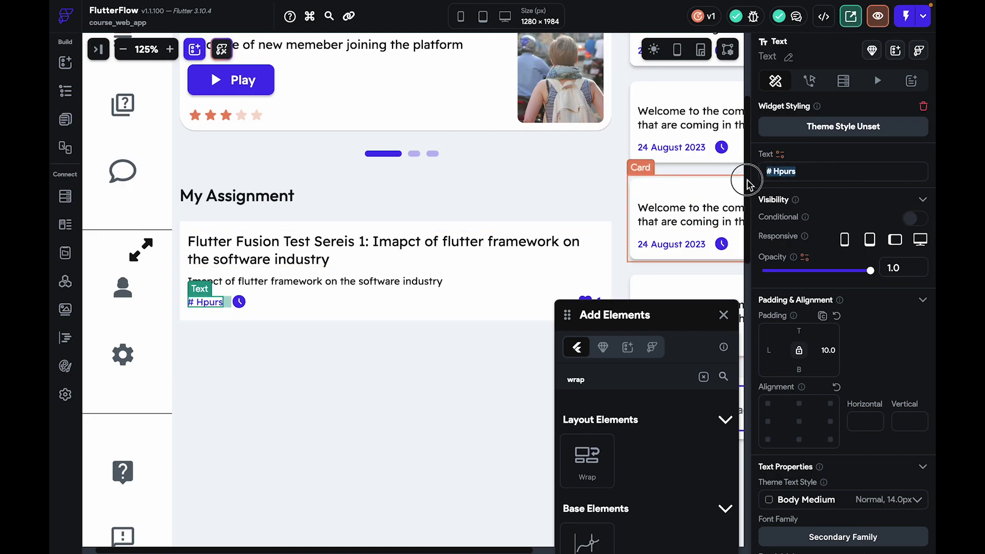
key(ctrl+a)
text(2)
key(ctrl+a)
text(3 Hpurs)
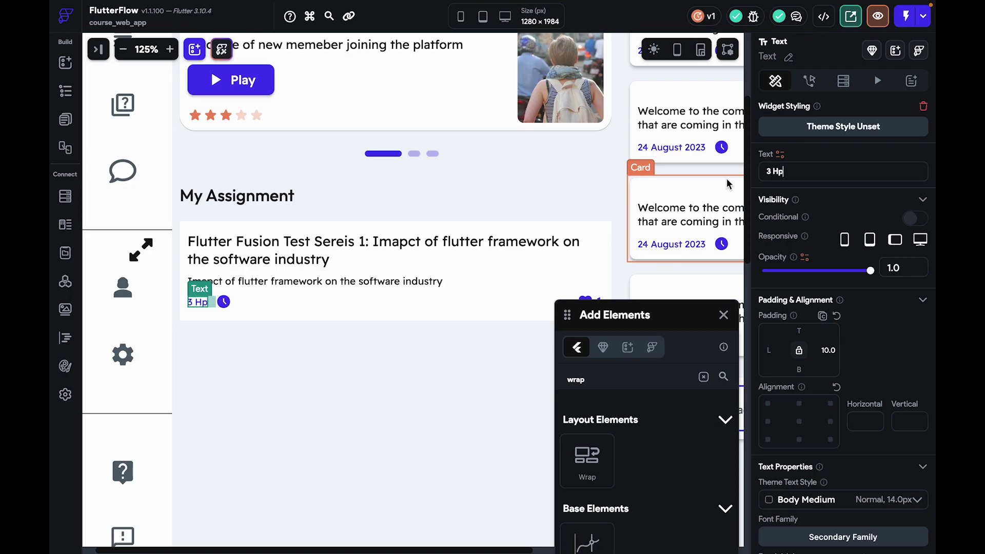
key(BackSpace)
key(BackSpace)
key(BackSpace)
key(BackSpace)
text(ours)
click(315, 298)
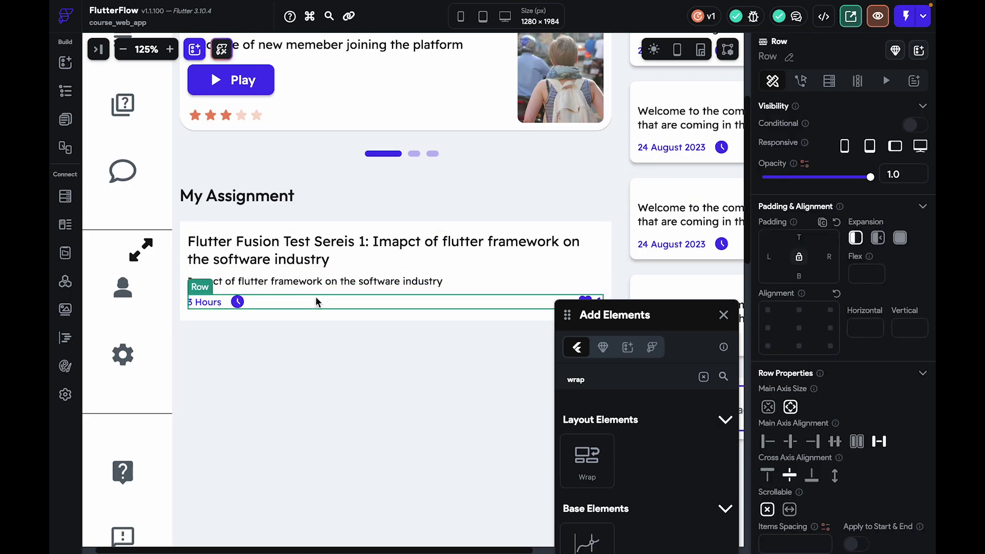
drag(207, 304, 186, 301)
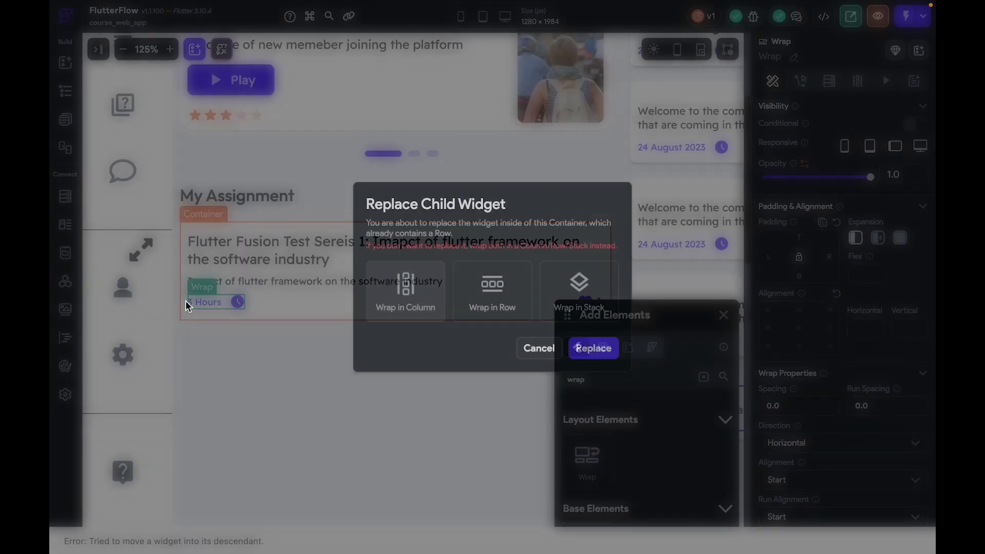
click(549, 349)
Set the left padding of the "3 Hours" text to 23
click(206, 304)
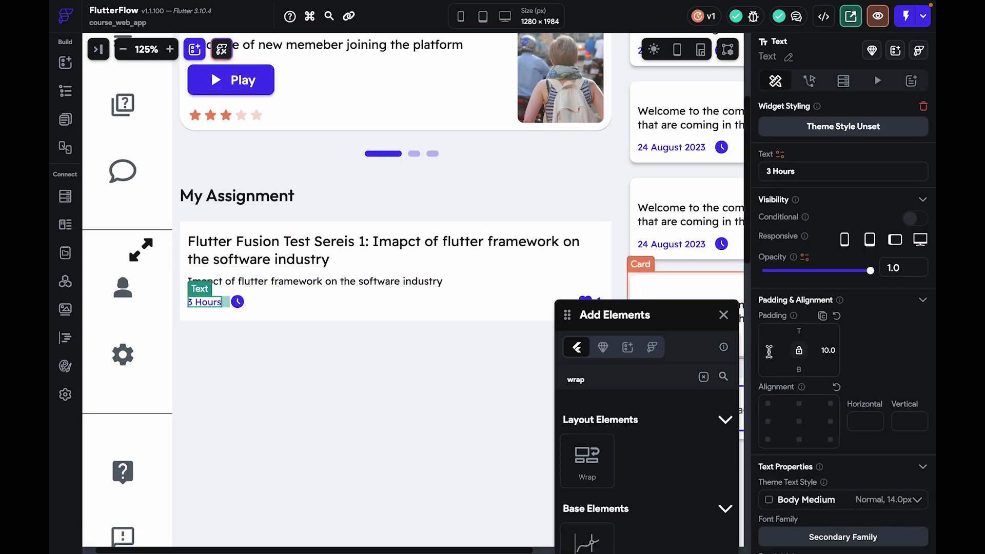
click(769, 352)
text(23)
Move the clock icon in front of the "3 Hours" text and clear the text's left padding
click(255, 303)
drag(237, 306, 198, 303)
click(224, 303)
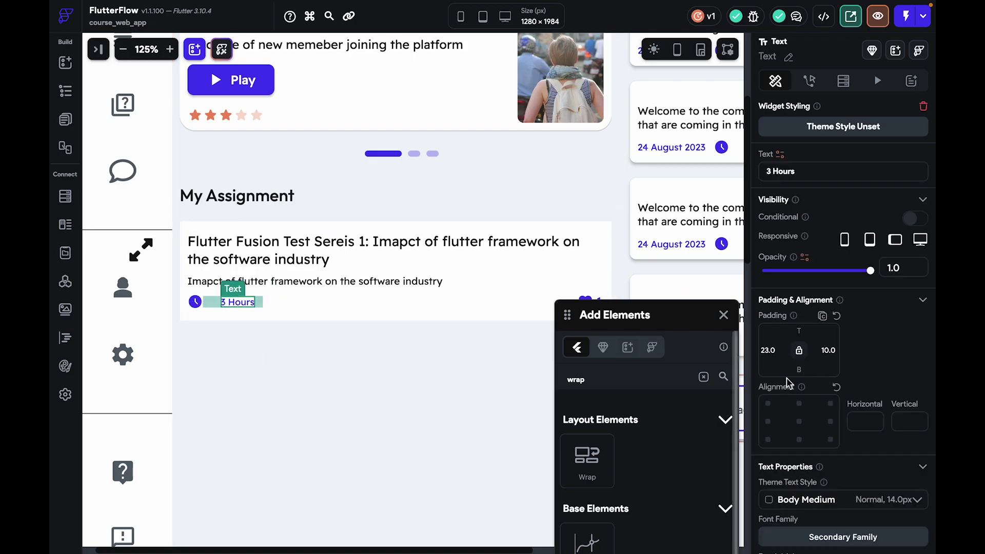
double_click(773, 349)
key(BackSpace)
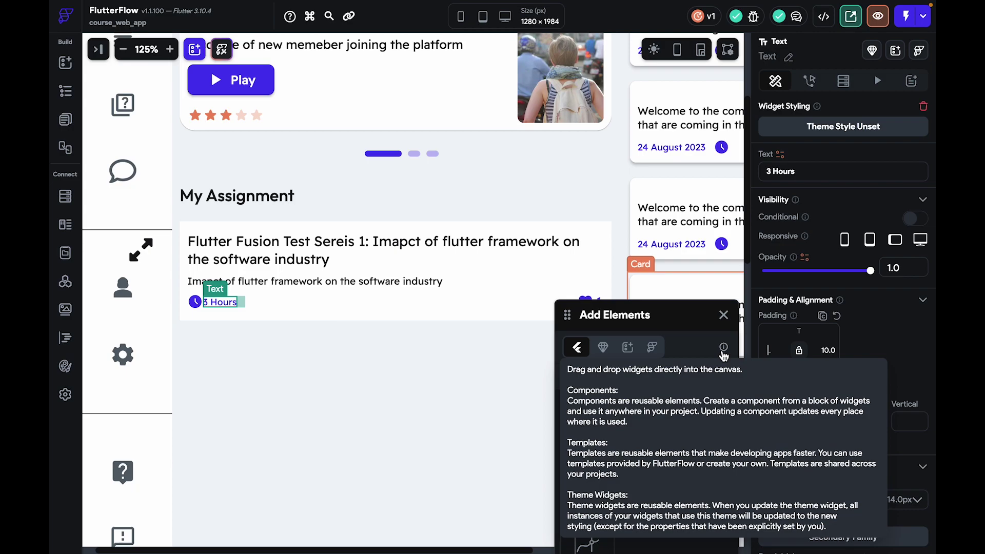
Remove the right padding of the "3 Hours" text and set its left padding to 10
double_click(833, 350)
key(BackSpace)
click(769, 350)
text(23)
key(BackSpace)
key(BackSpace)
text(10)
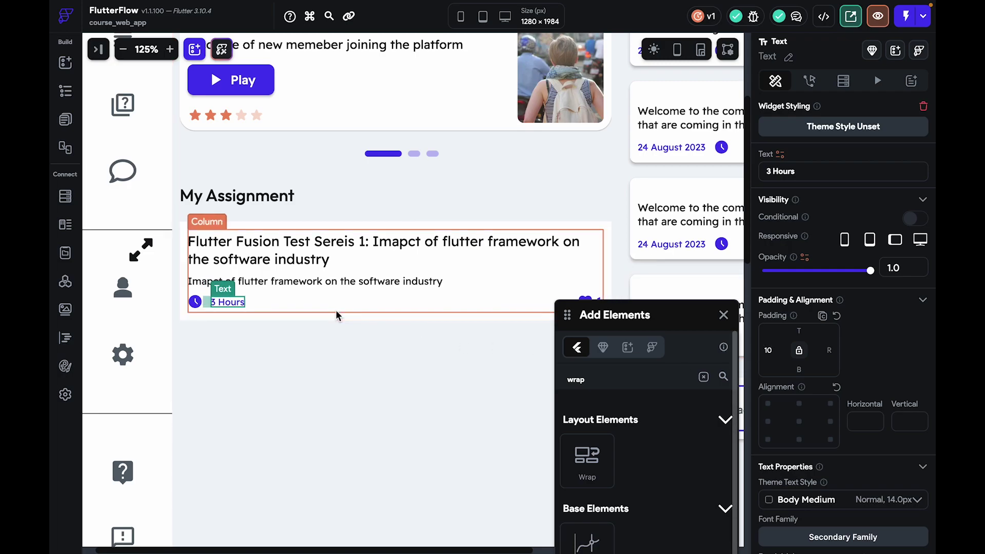
Change the "3 Hours" text color to the Warning theme color
scroll(867, 431, down, 2)
scroll(872, 442, down, 2)
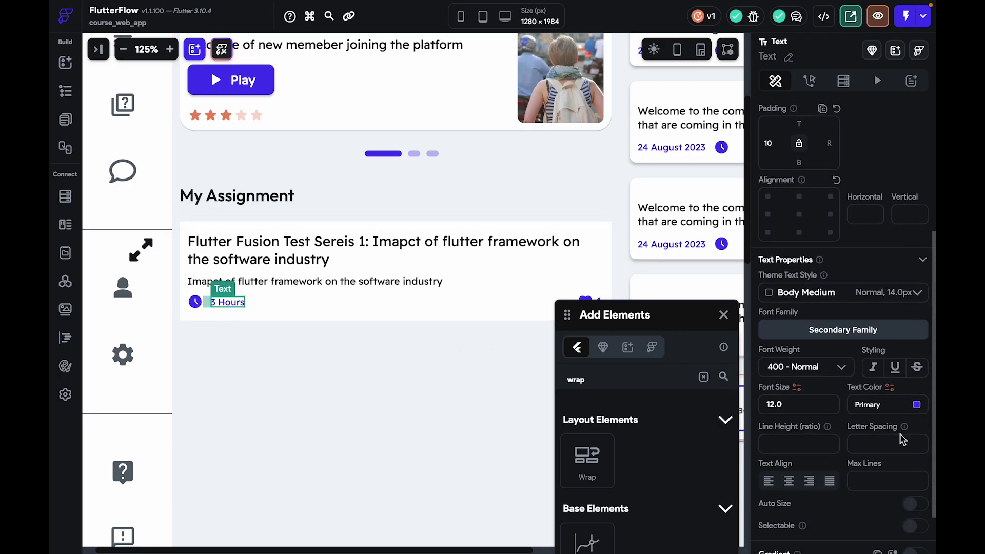
click(917, 405)
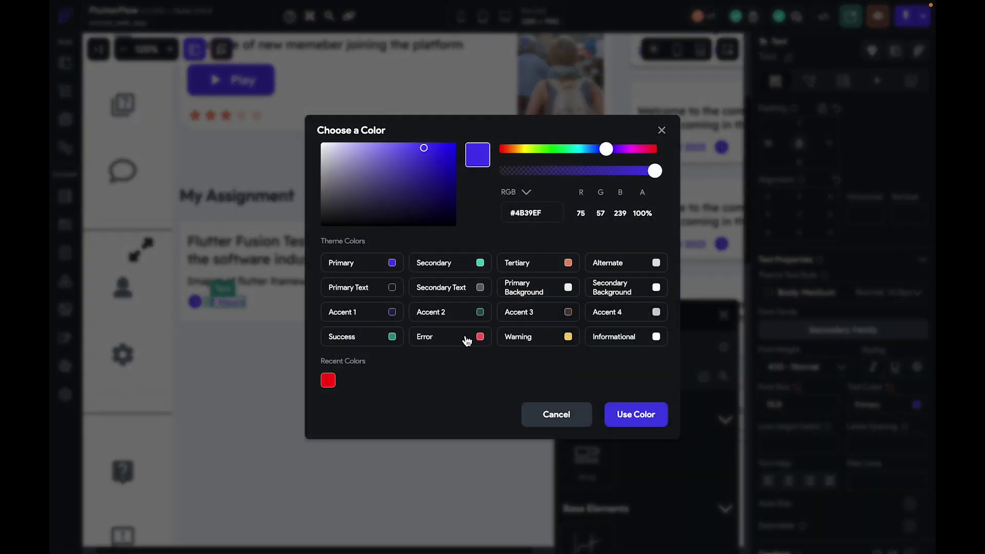
click(555, 339)
click(333, 357)
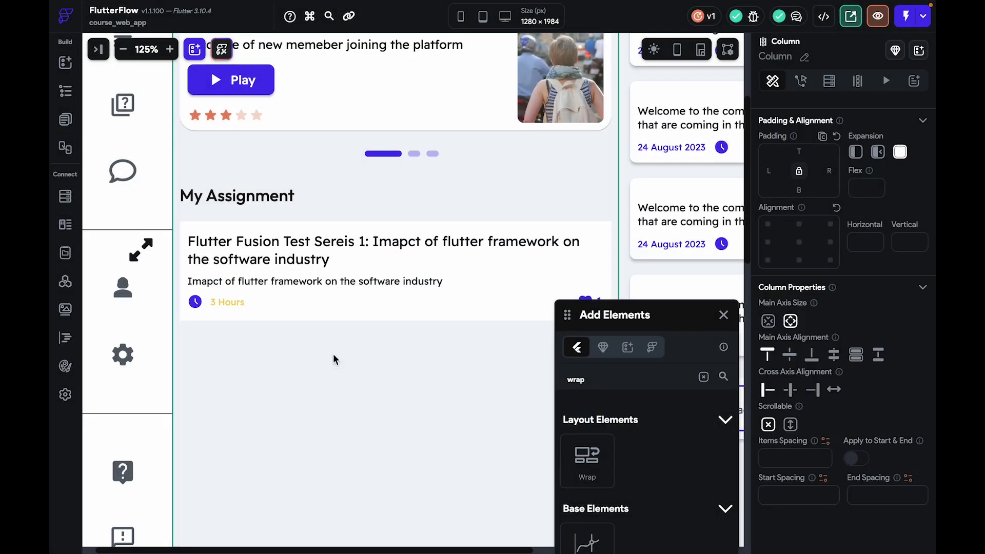
Set the "3 Hours" text to a custom dark amber color, #A77800
click(220, 303)
scroll(847, 426, down, 3)
click(867, 348)
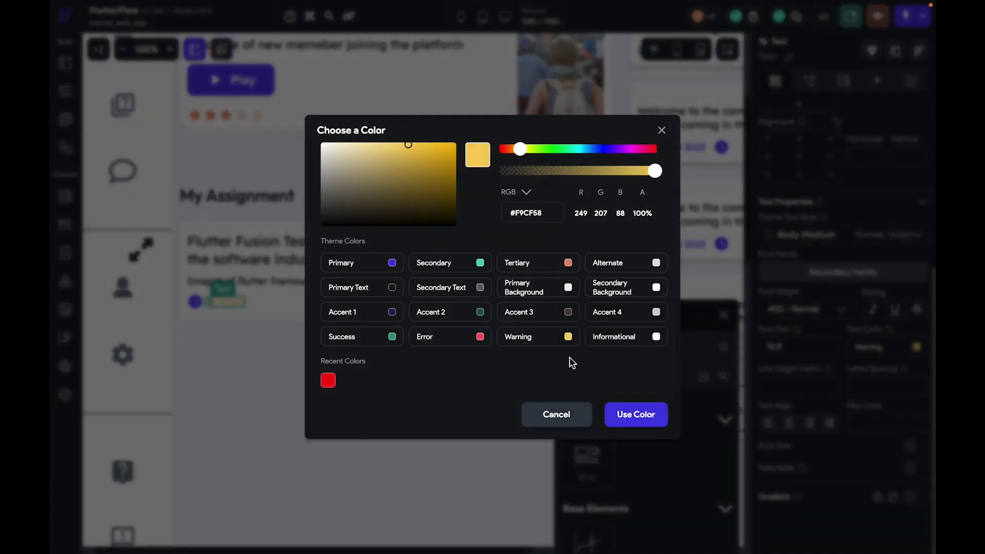
click(419, 163)
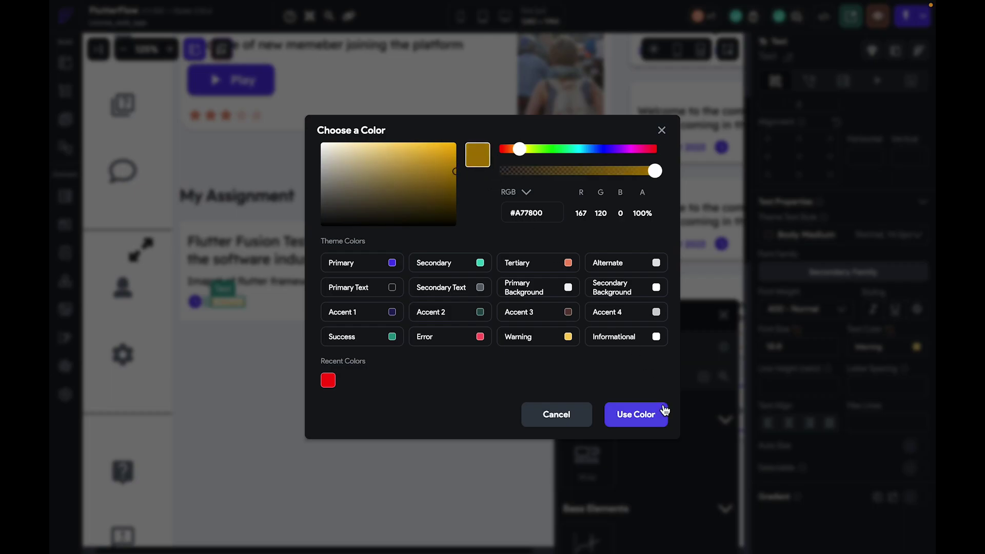
click(662, 412)
click(413, 389)
click(221, 303)
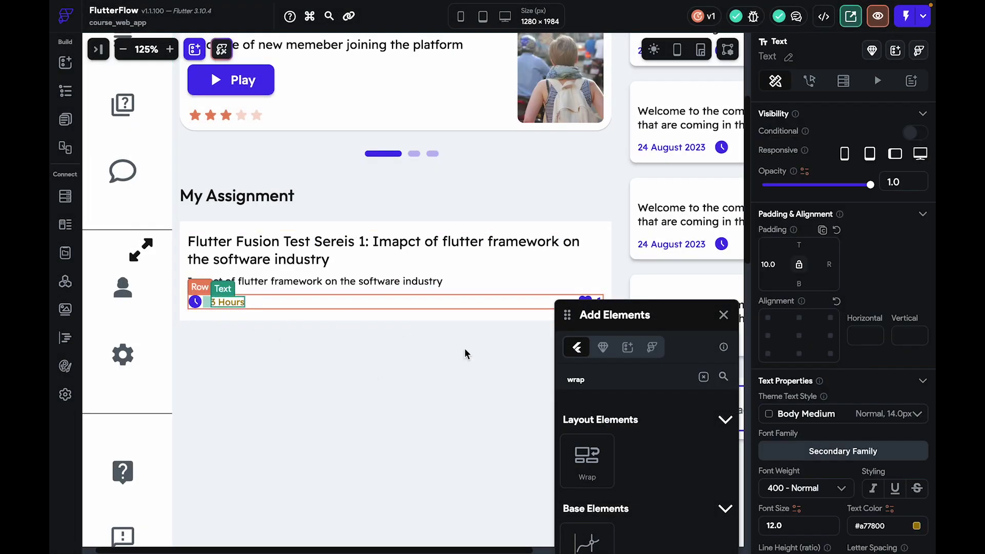
Set the color of the clock icon beside "3 Hours" to the Error theme color
click(195, 301)
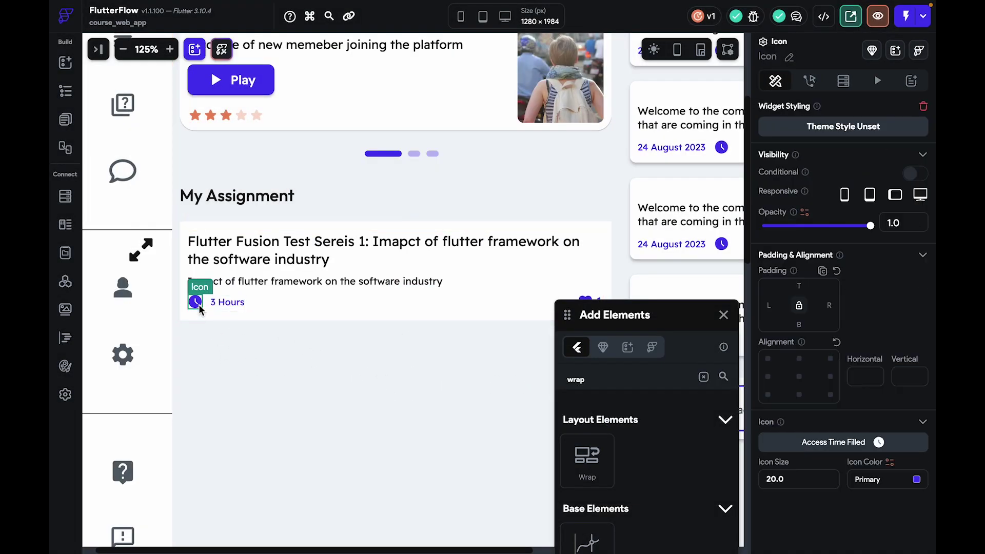
click(916, 482)
click(445, 344)
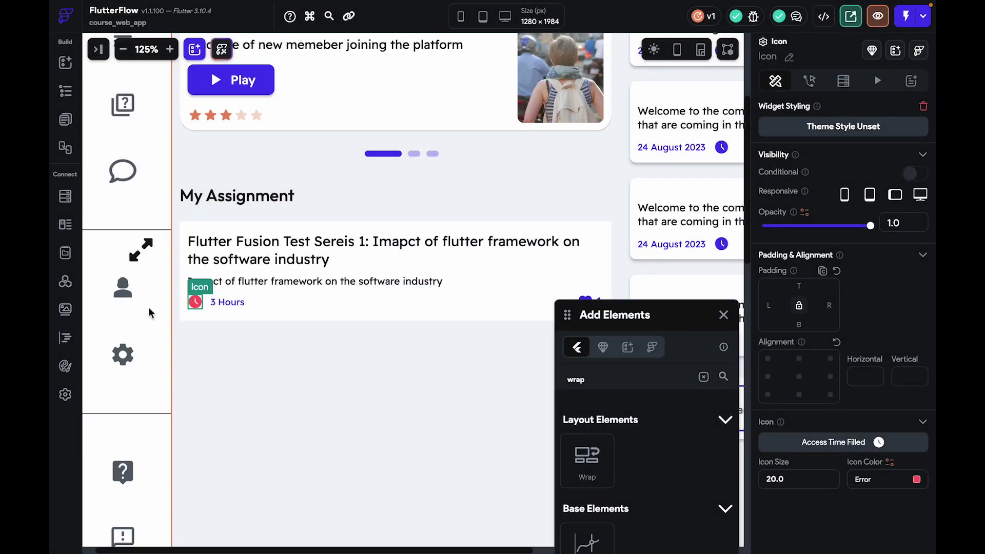
Set the "3 Hours" text color to the recently used red, #ff000d
click(226, 302)
scroll(901, 471, down, 5)
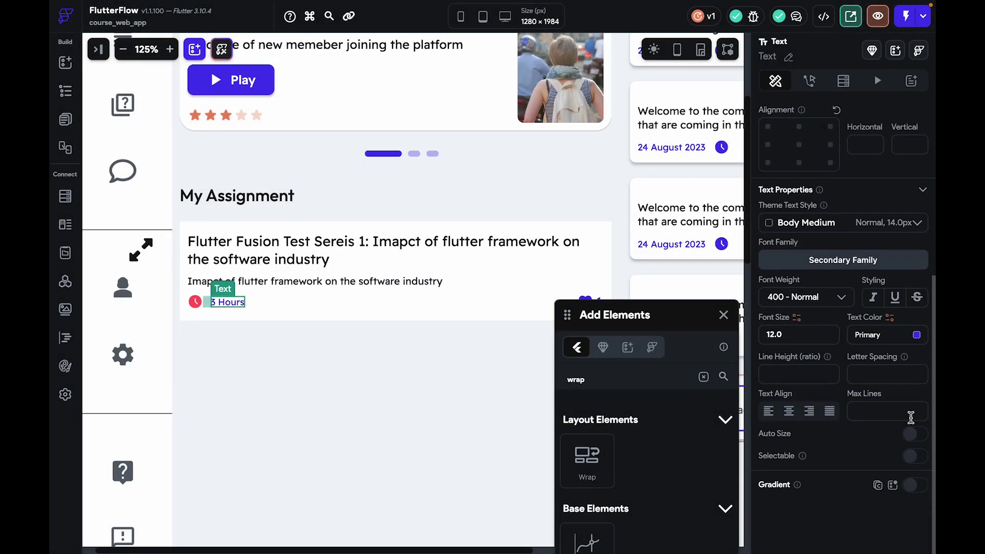
click(916, 346)
click(328, 380)
click(636, 414)
click(398, 345)
Set the left padding of the "3 Hours" text to 5 and the clock icon's size to 18
click(241, 307)
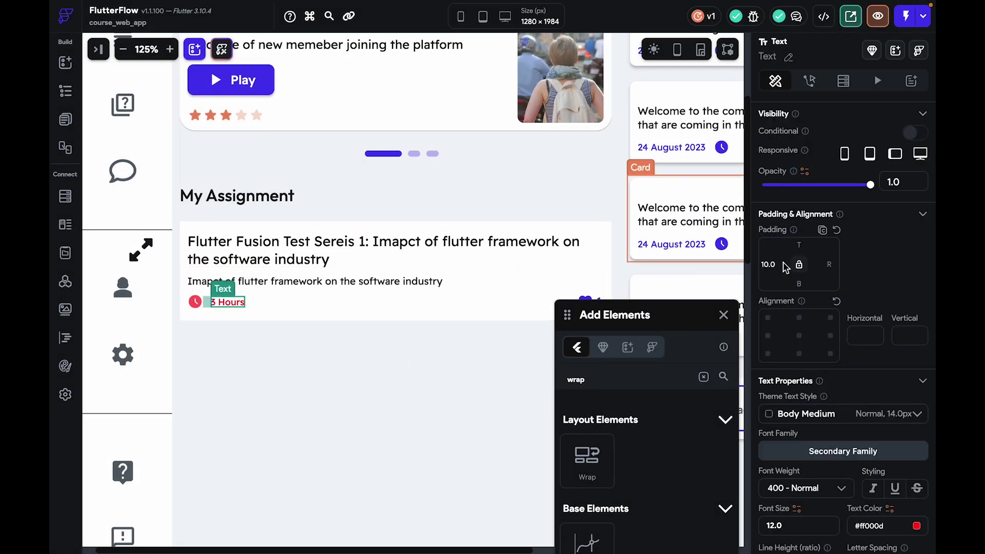
click(298, 332)
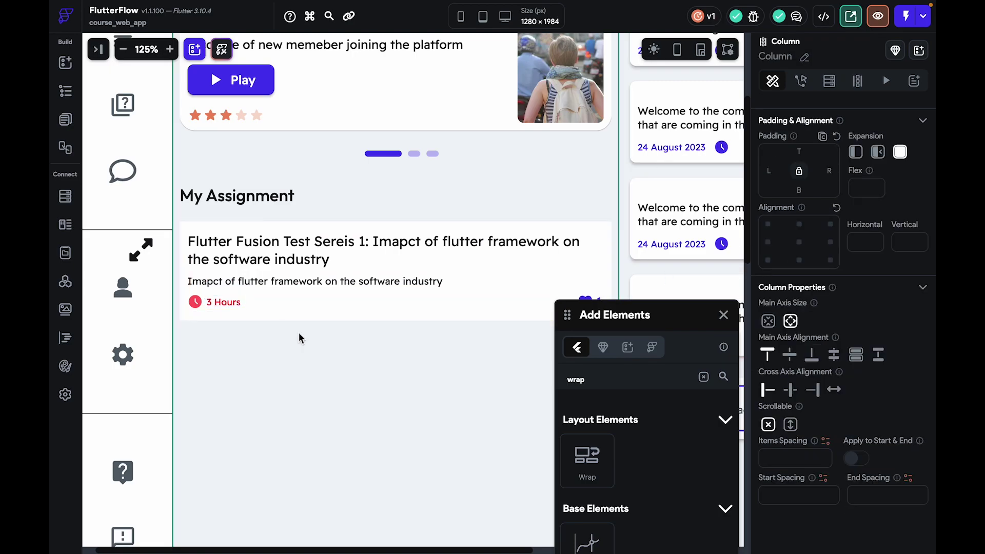
click(196, 303)
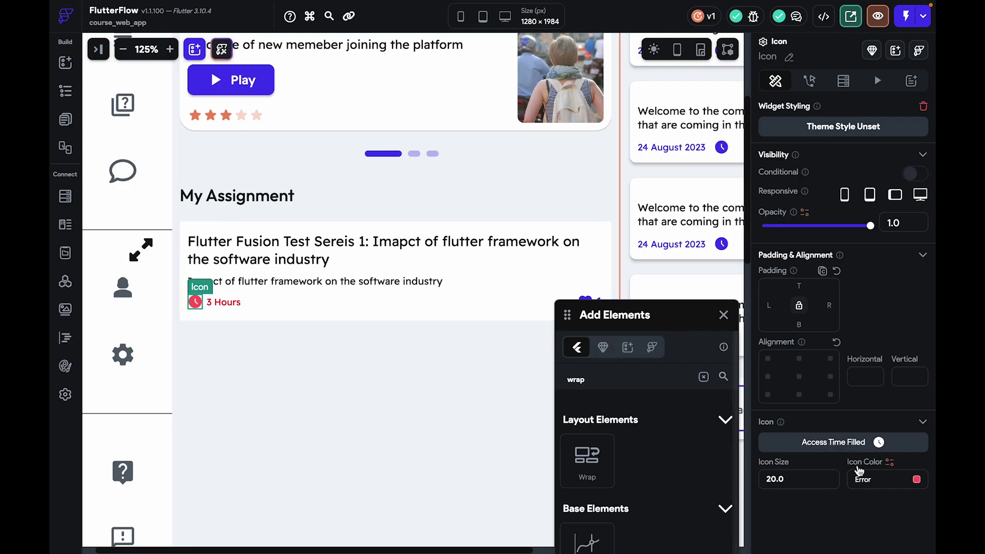
drag(767, 481, 748, 481)
text(18)
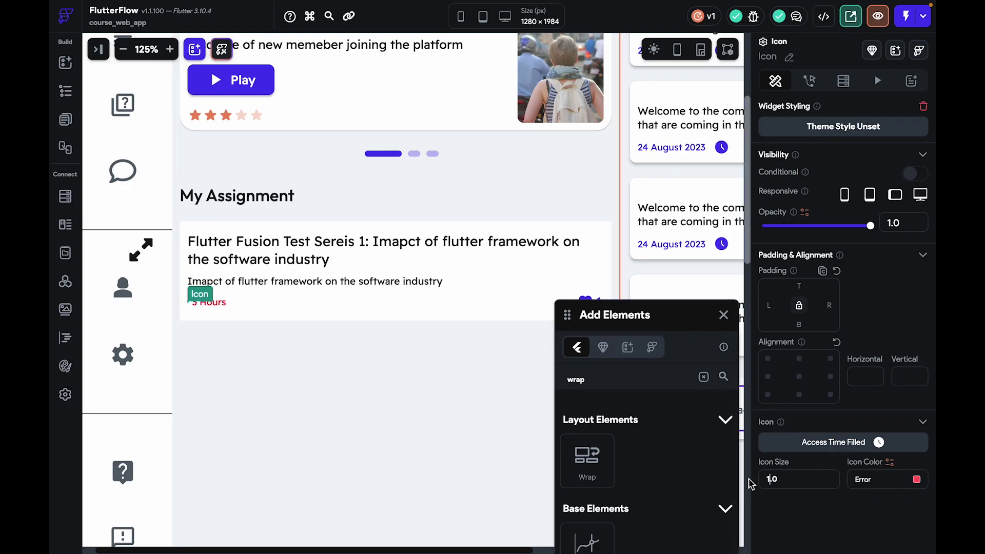
click(363, 447)
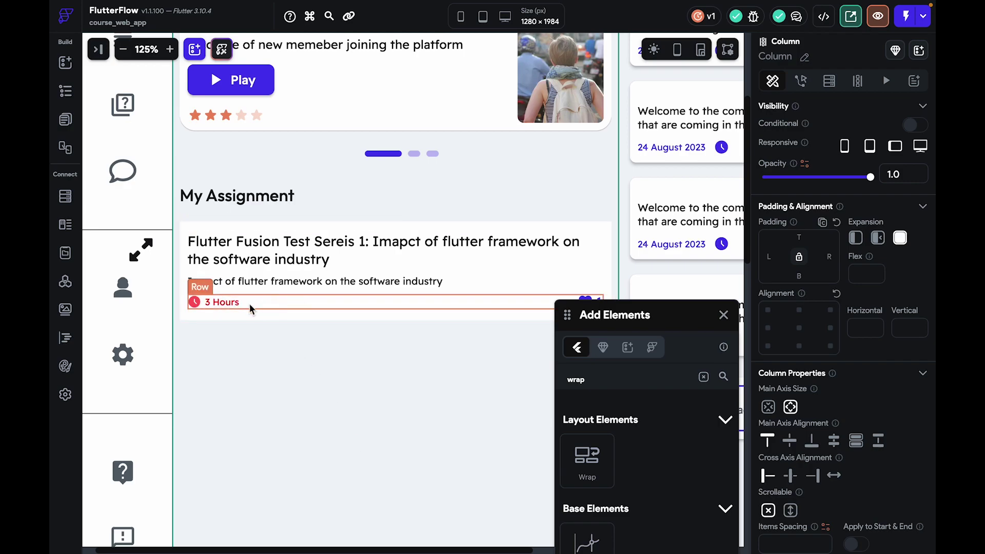
Duplicate the Wrap with the clock icon and "3 Hours" text, and close the Add Elements window
click(204, 303)
key(ctrl+d)
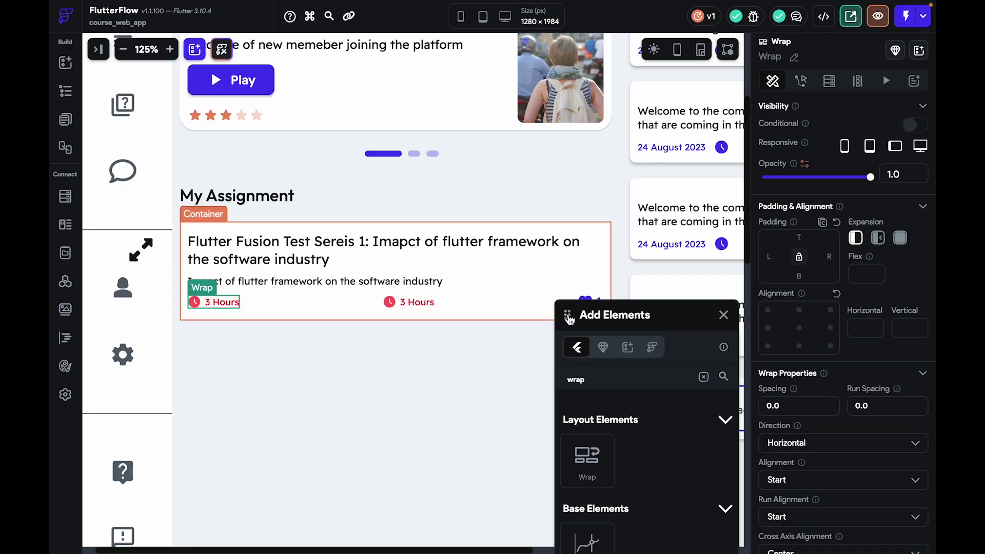
drag(630, 324, 840, 258)
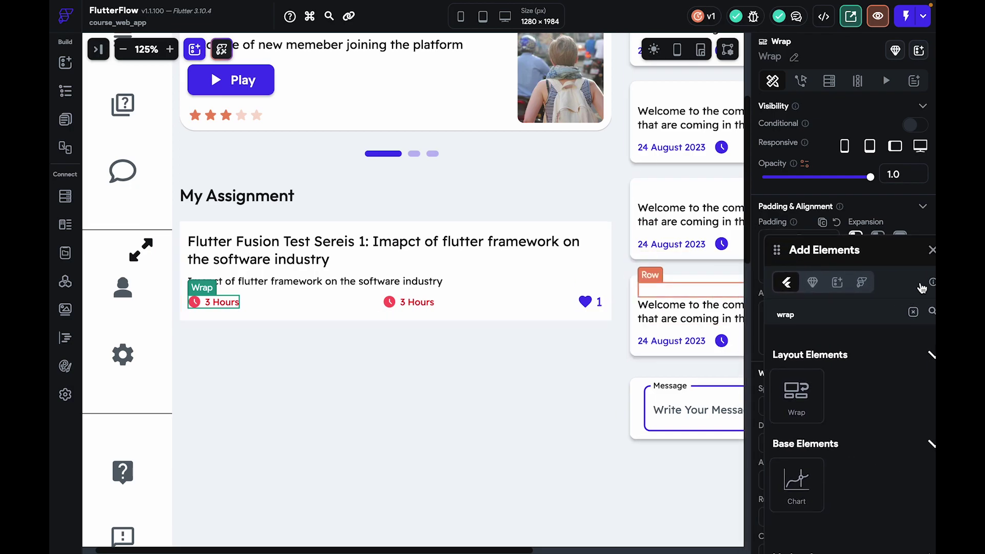
click(931, 251)
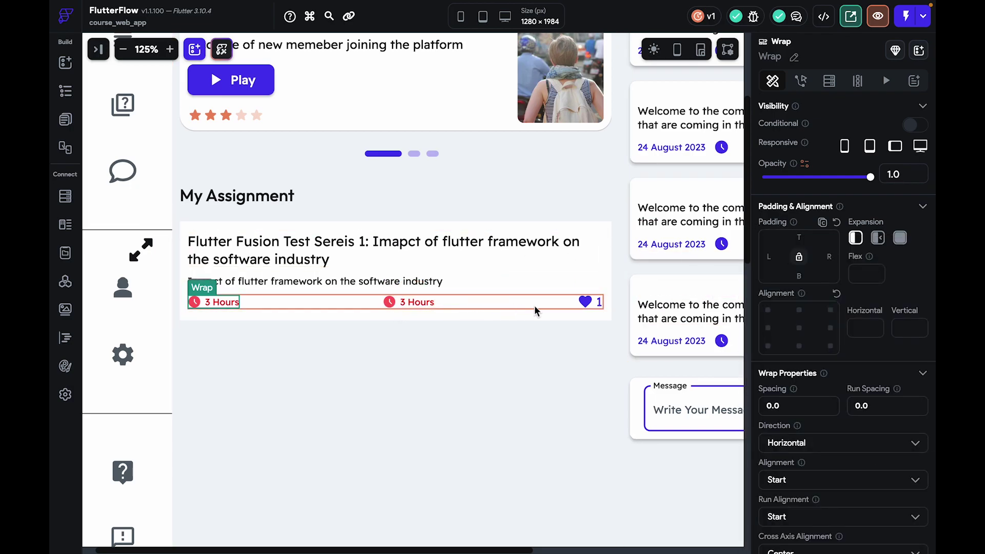
Delete the heart icon and its "1" count from the assignment card's bottom row
click(577, 307)
click(586, 304)
key(Delete)
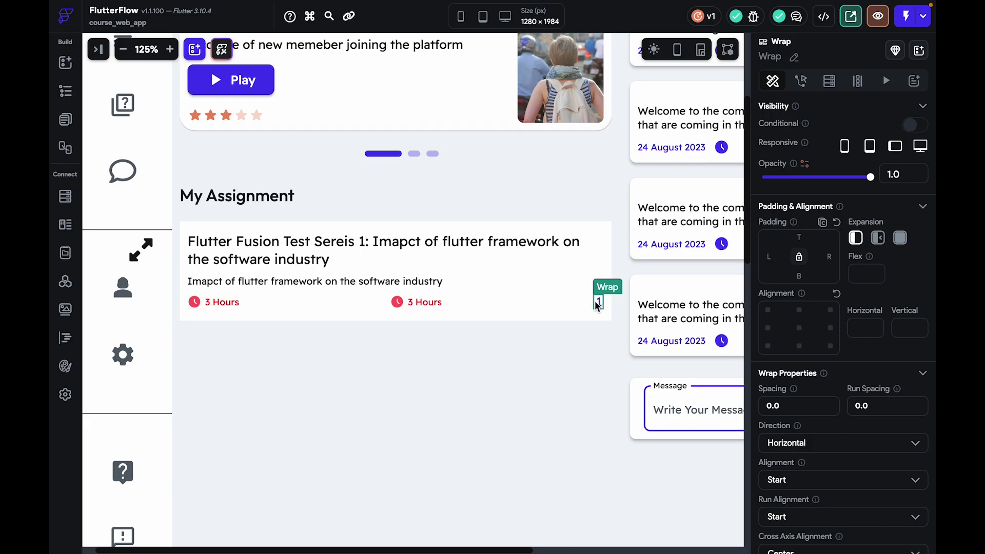
key(Delete)
Replace the clock icon in the duplicated Wrap with the Exposure Minus 1 icon, searching for "nega"
click(588, 304)
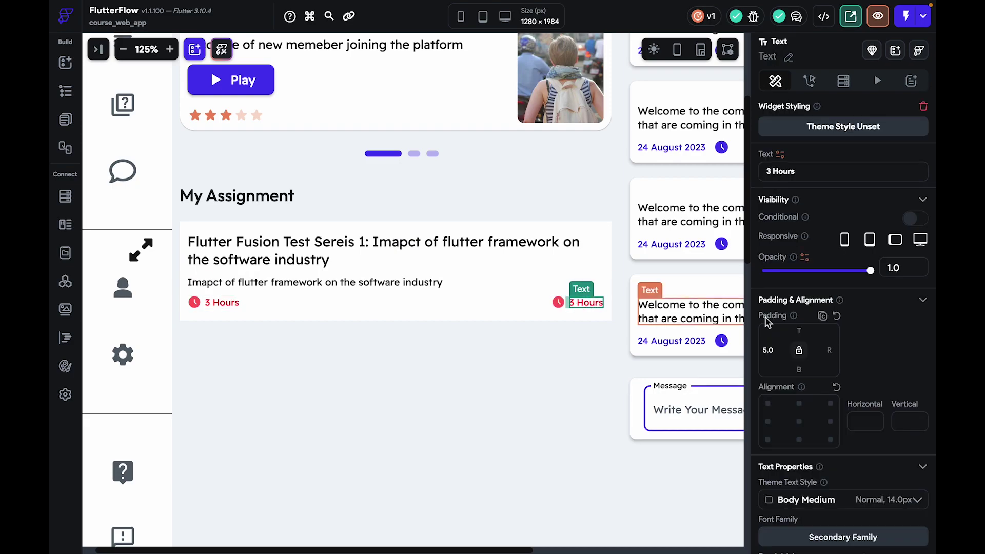
click(560, 306)
click(780, 439)
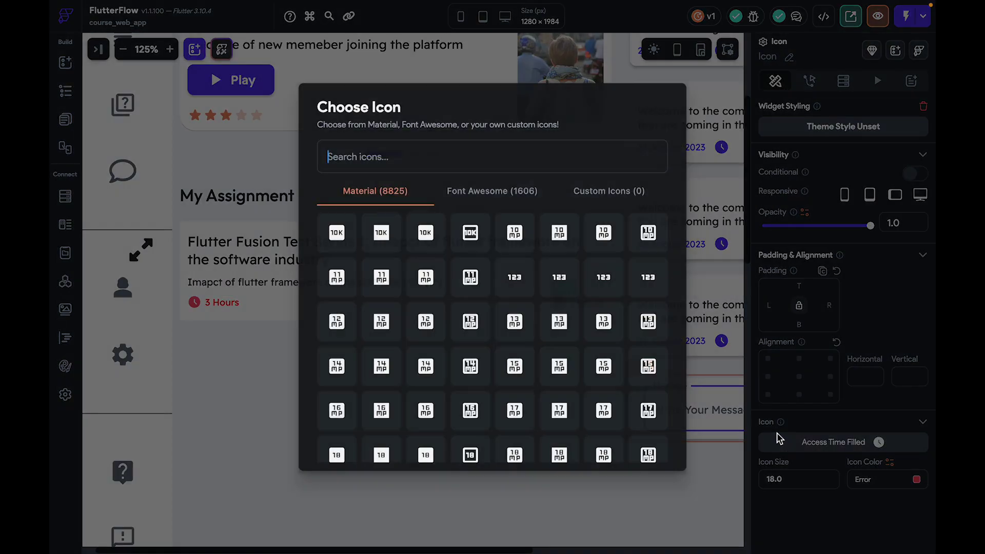
text(-)
key(BackSpace)
text(nega)
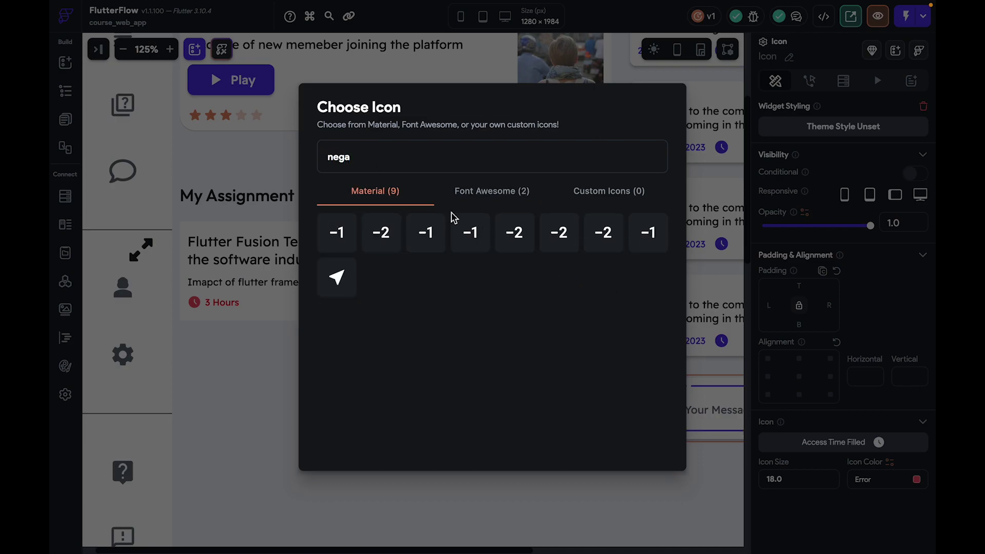
click(354, 242)
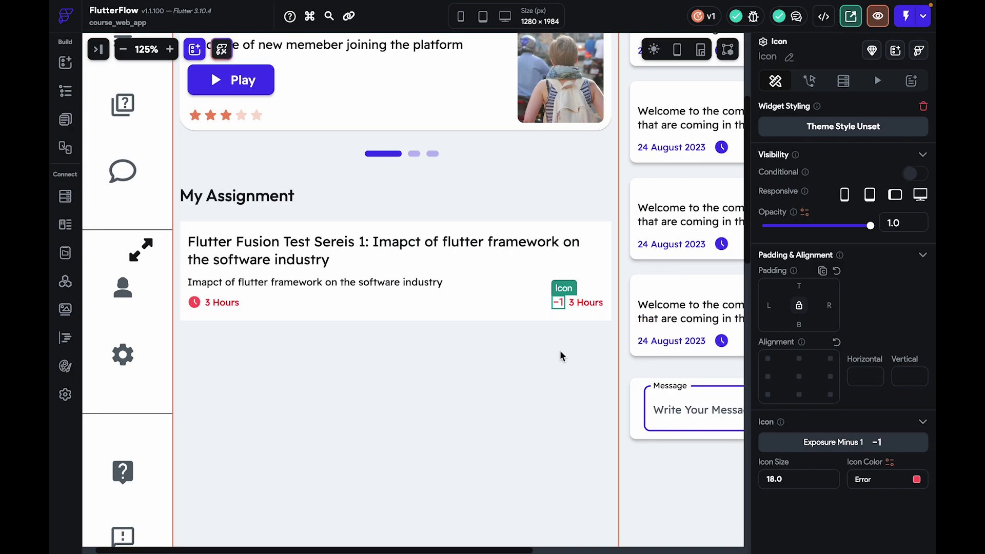
Search the icon library for "mark", "negative" and "neg" to find another icon for the duplicated Wrap
click(821, 443)
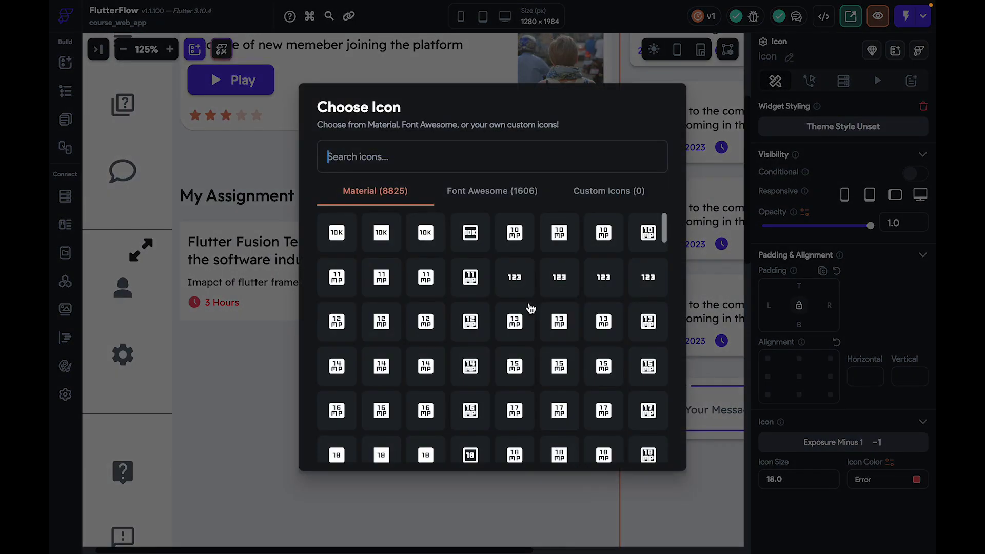
click(485, 204)
click(411, 143)
text(ma)
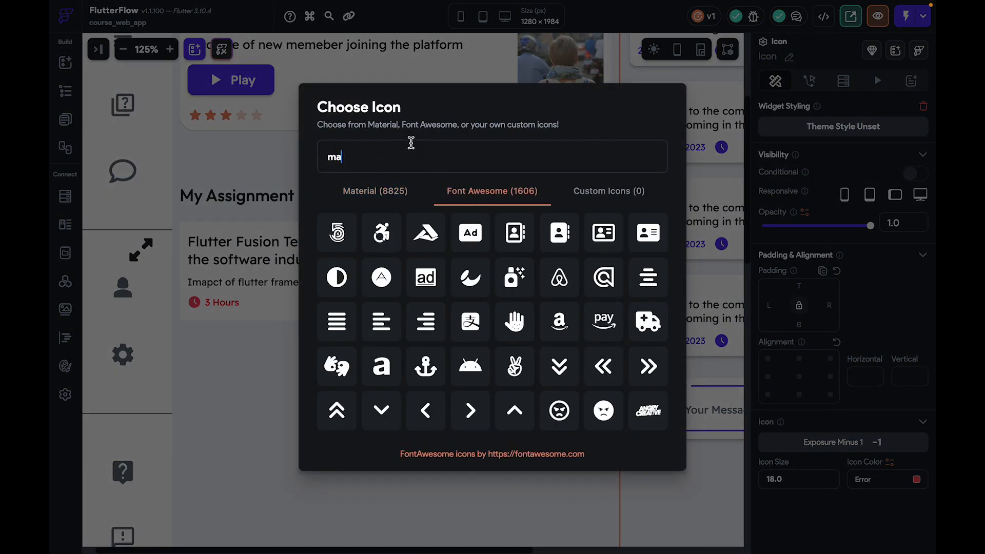
text(rk)
click(386, 199)
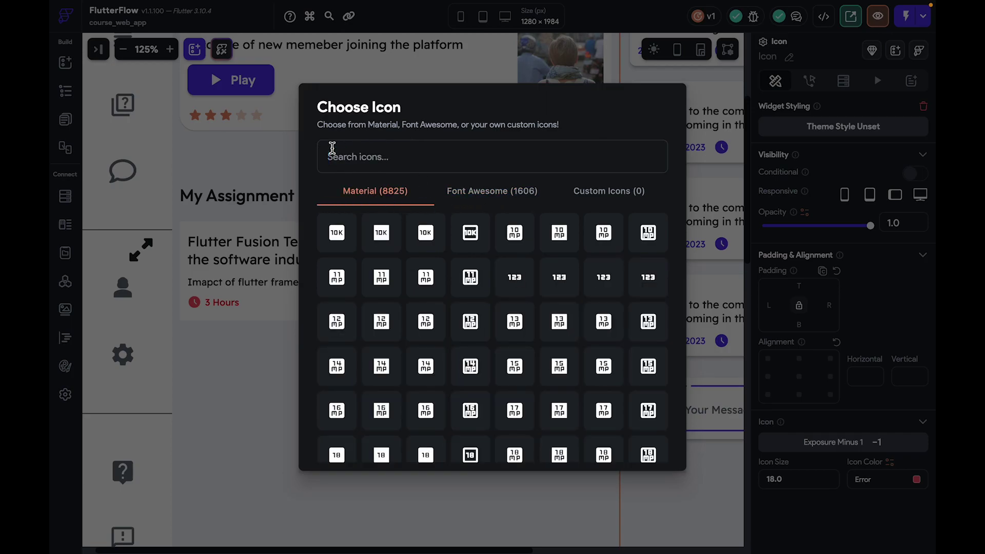
text(negative)
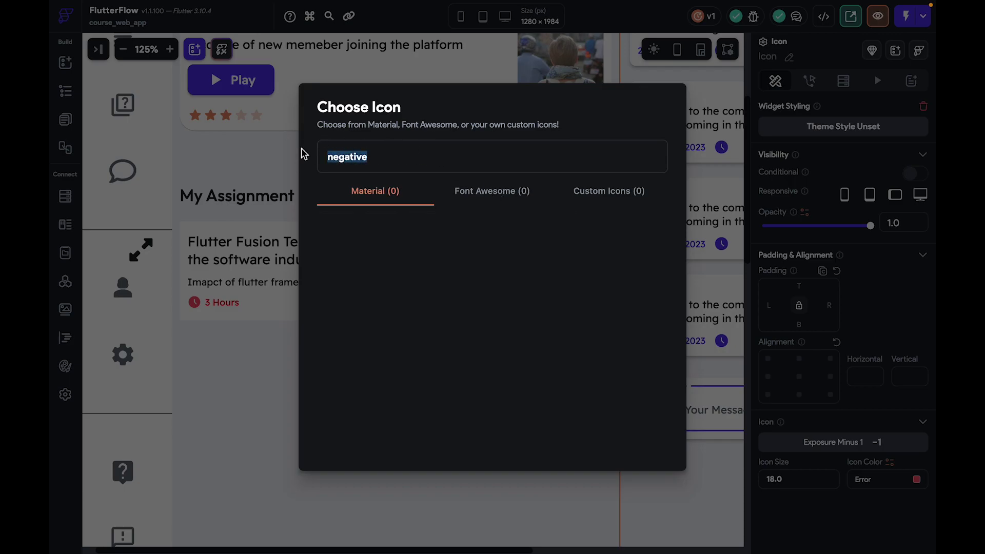
key(BackSpace)
text(neg)
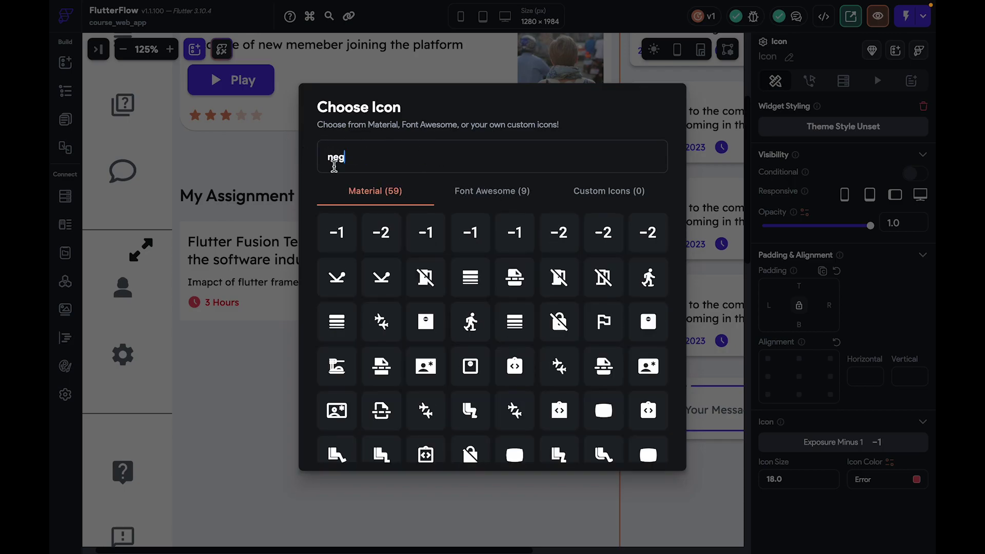
scroll(438, 282, down, 3)
Search for "minu" and assign the Font Awesome Solid Minus Square icon to the duplicated Wrap
key(BackSpace)
key(BackSpace)
key(BackSpace)
text(minu)
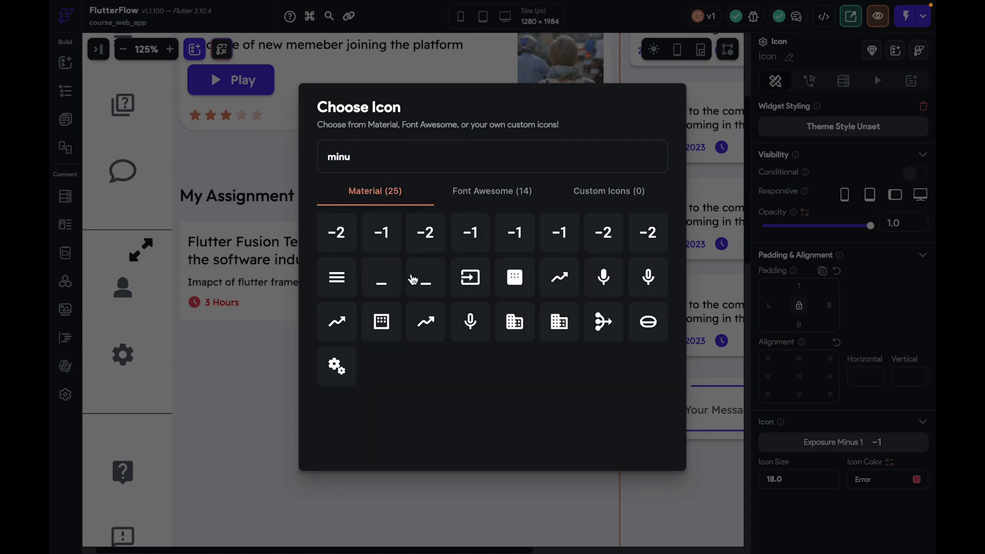
click(440, 207)
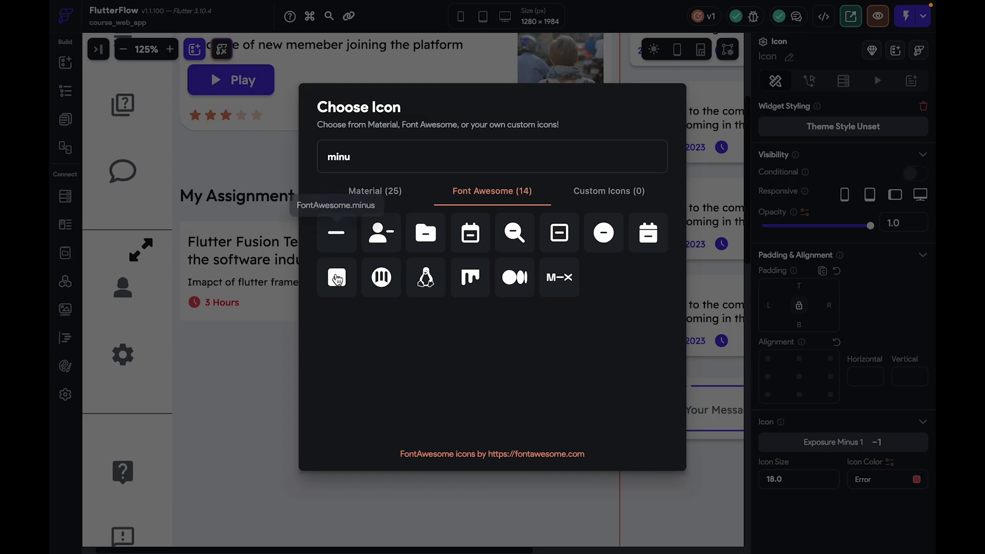
click(337, 277)
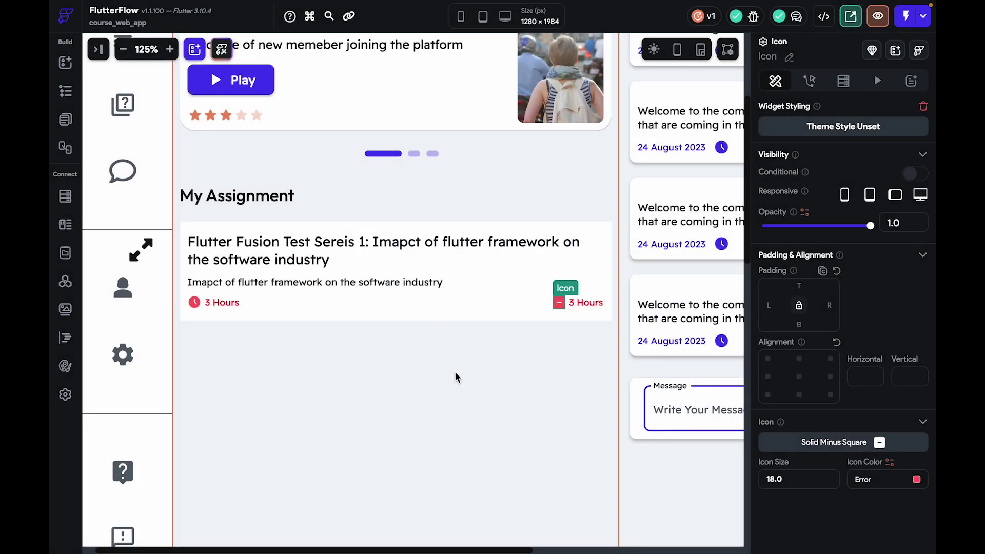
Change the "3 Hours" text beside the minus icon to "Yes" and select the card's bottom row
click(538, 362)
click(584, 306)
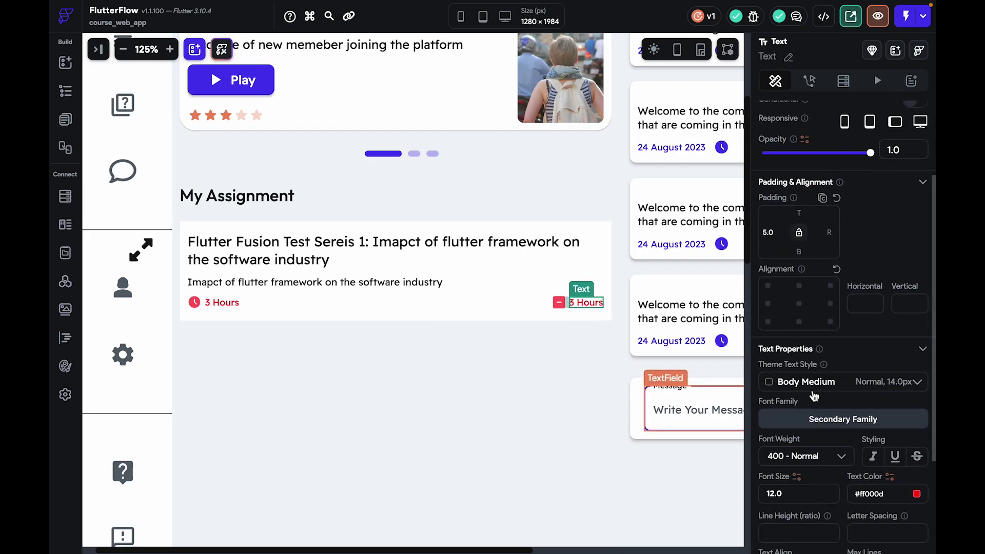
drag(841, 173, 751, 175)
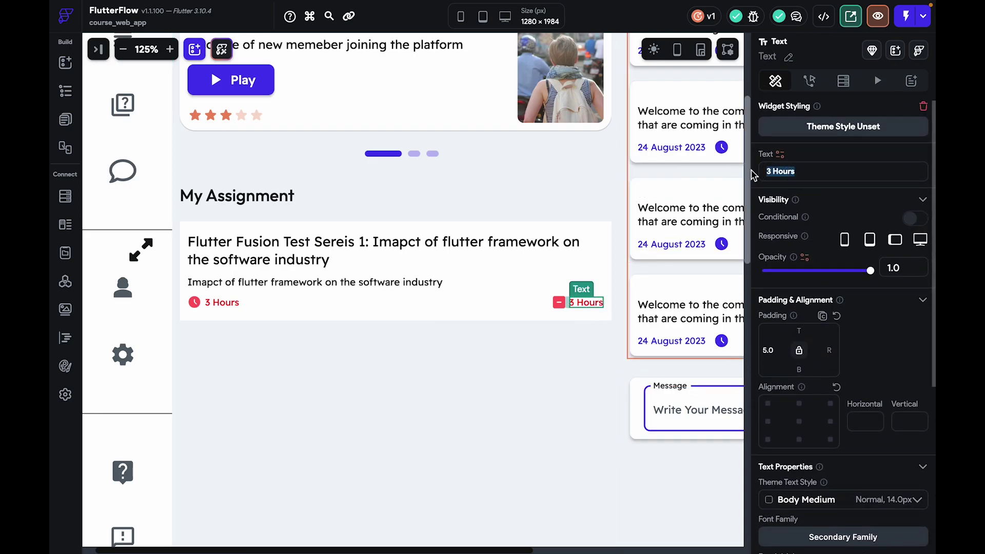
text(Yes)
click(505, 379)
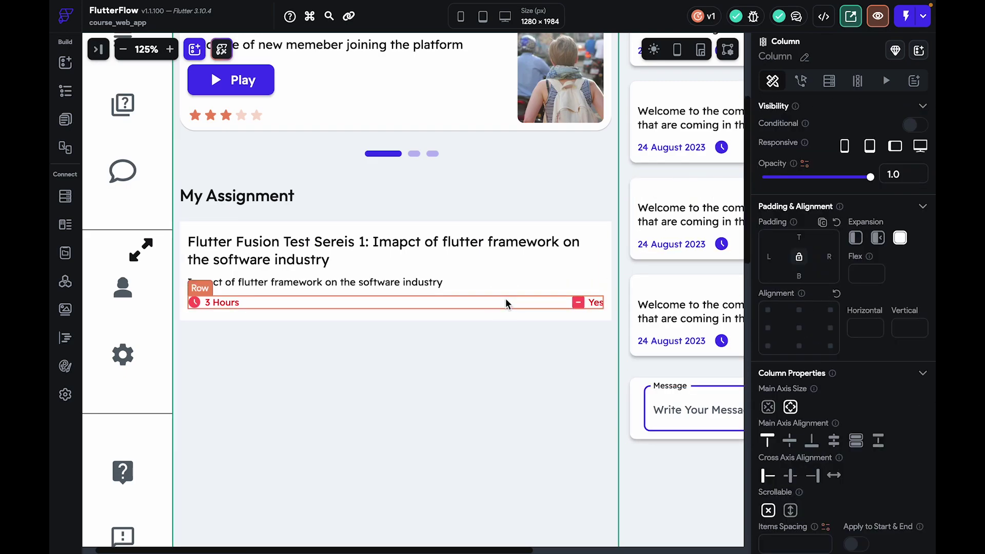
click(505, 303)
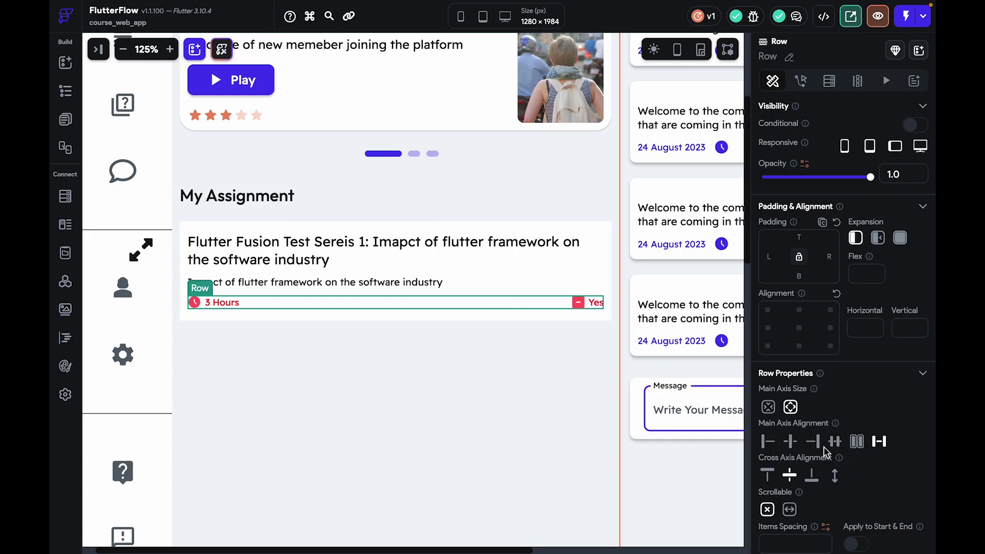
Align the assignment card's bottom row items to the start and give the "Yes" Wrap a left padding of 10
click(775, 444)
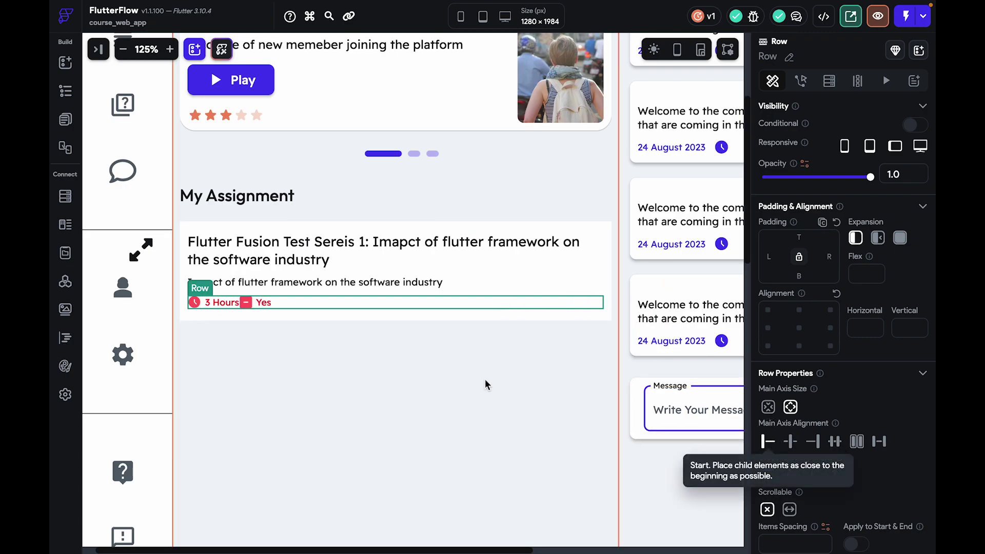
click(257, 304)
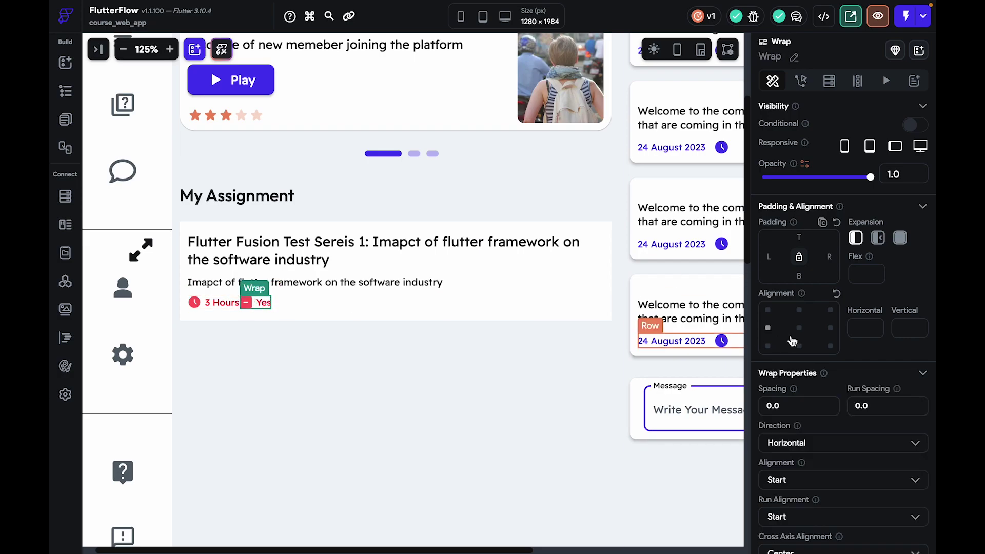
text(24)
key(BackSpace)
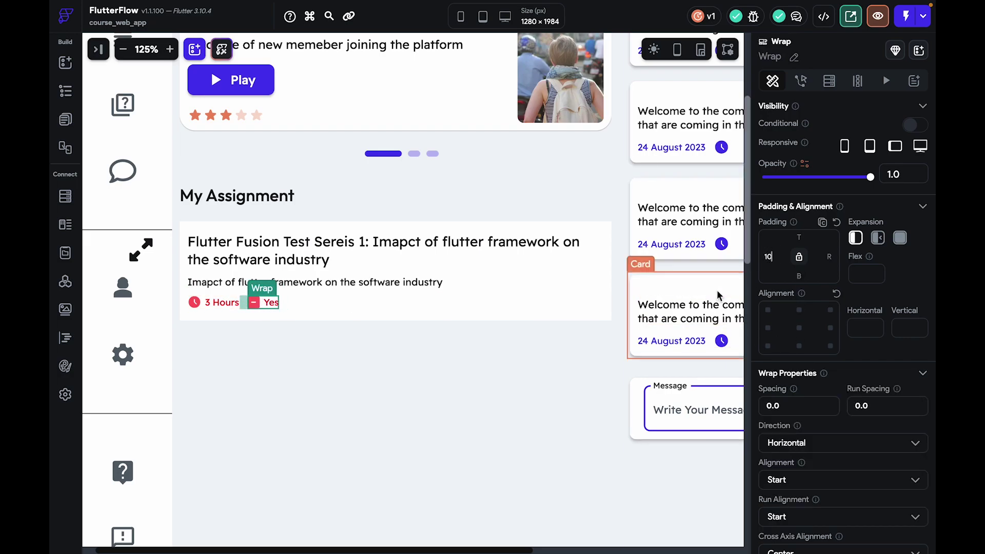
click(525, 361)
Set the main axis alignment of the card's bottom row to End
click(392, 307)
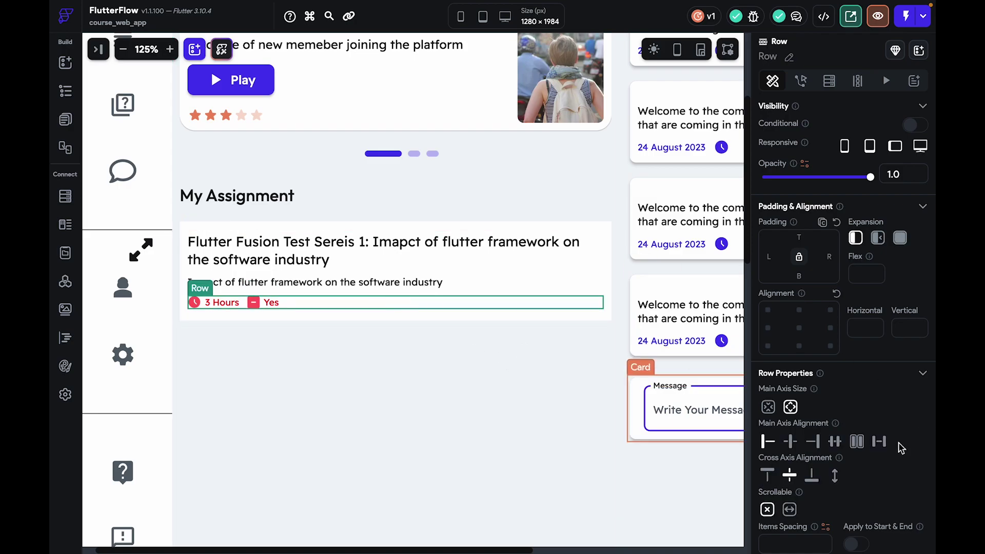
click(812, 441)
click(544, 347)
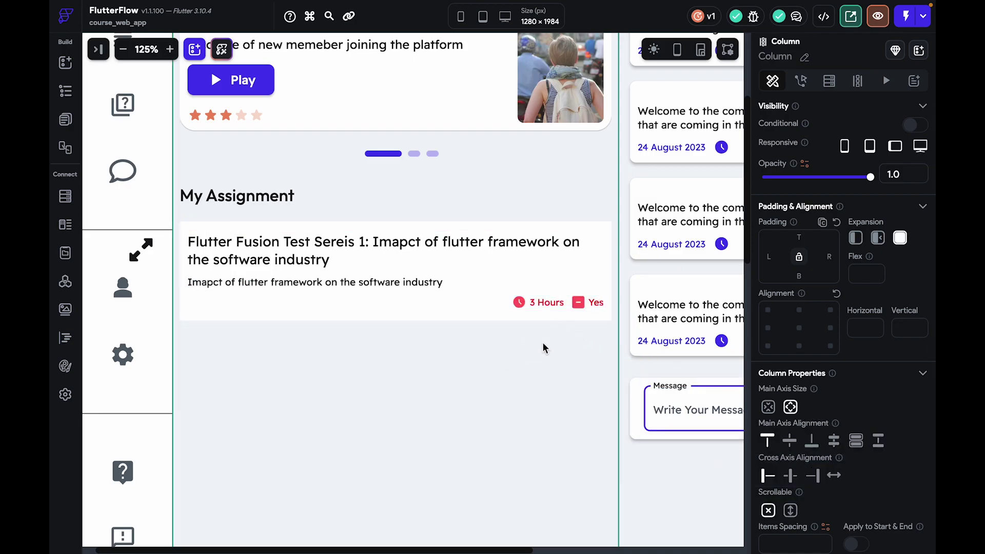
Duplicate the "3 Hours" Wrap and give the first copy in the row a right padding of 10
click(527, 301)
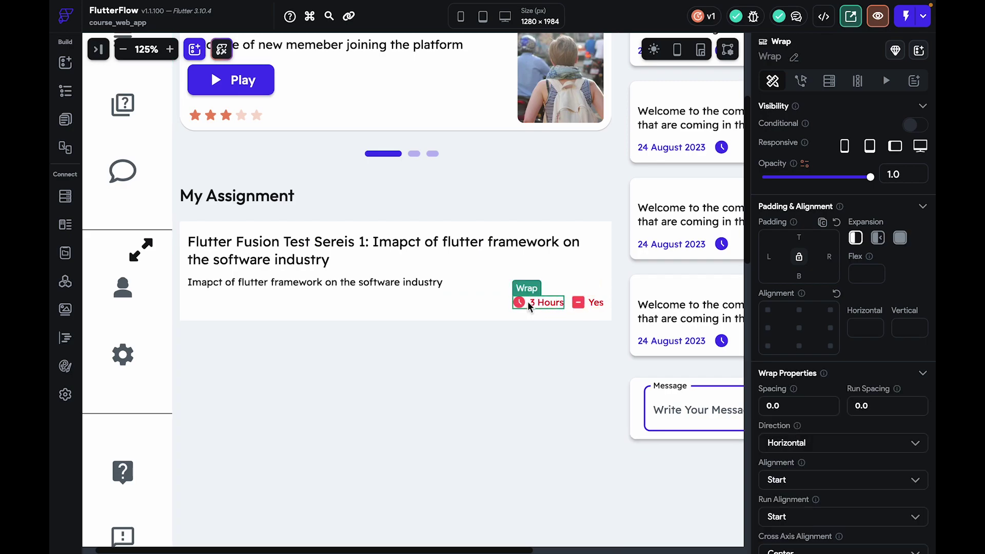
key(ctrl+d)
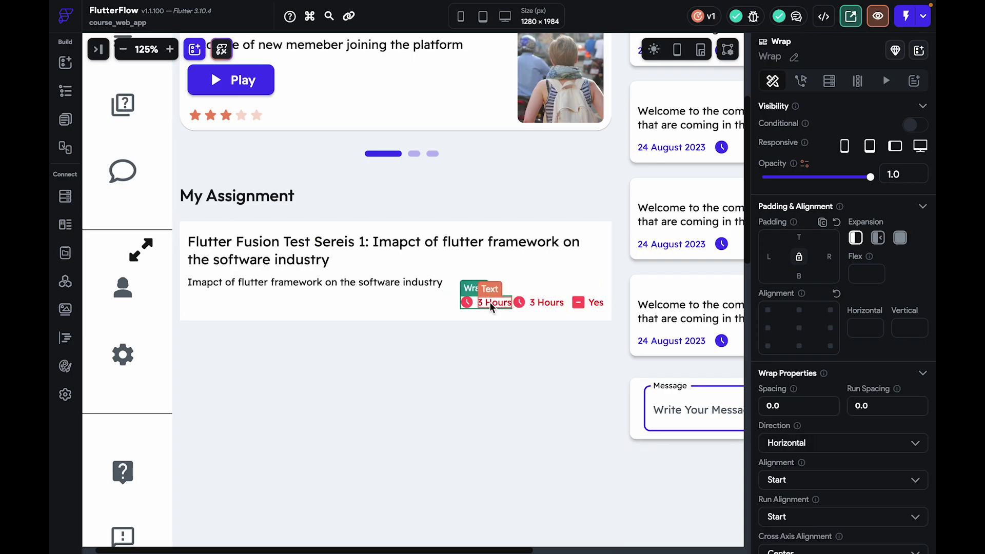
click(825, 256)
text(10)
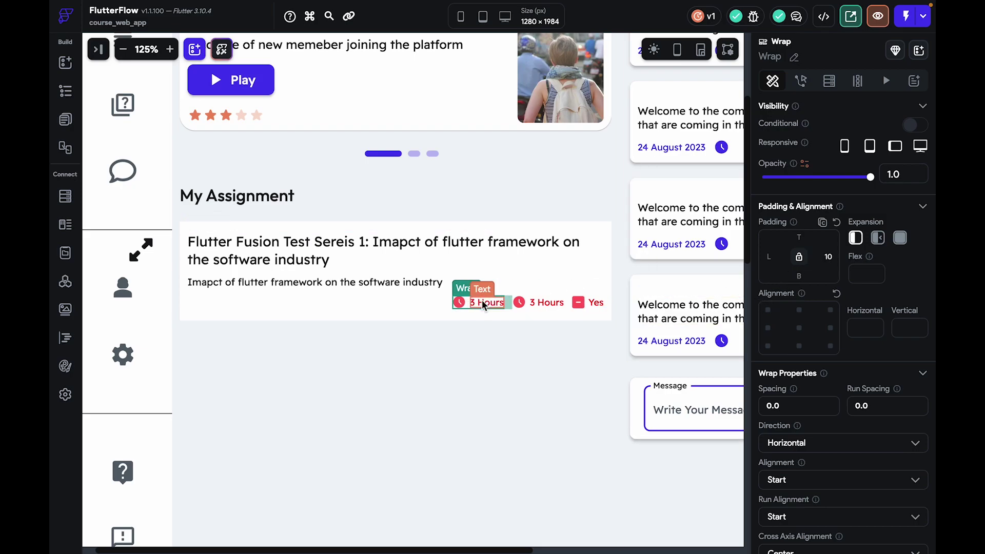
Search the icon library for "max" and "mark" to find a replacement for the first Wrap's clock icon
click(464, 303)
click(821, 450)
text(max)
click(462, 204)
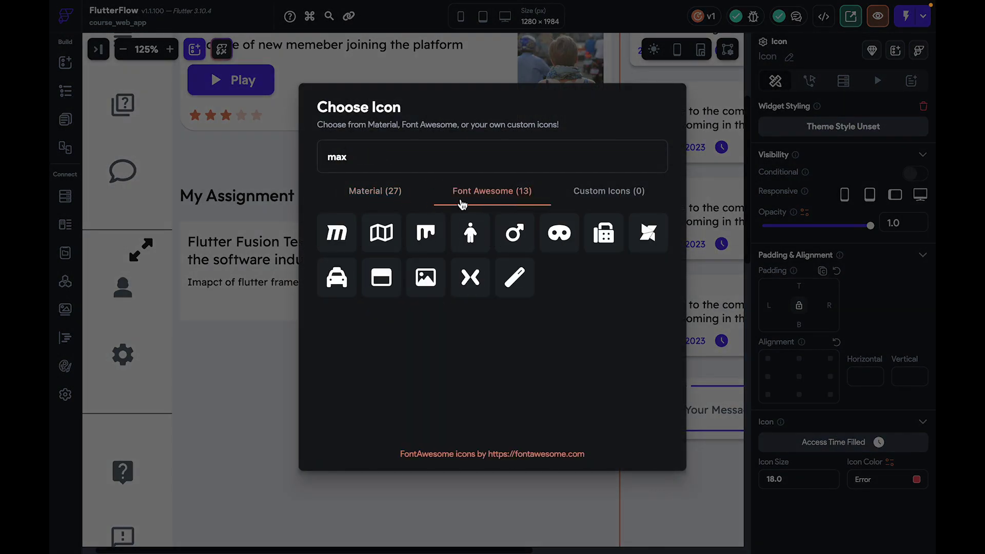
text(mq)
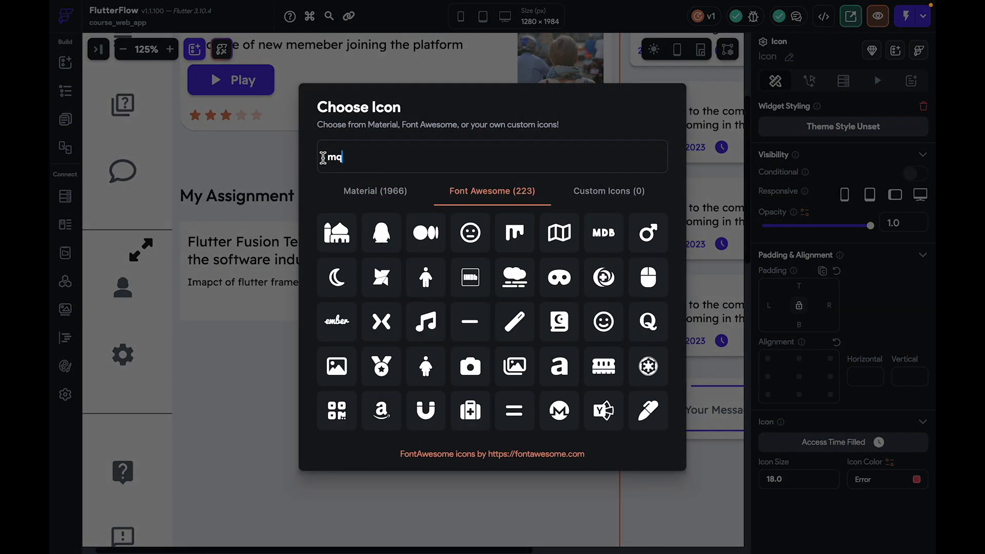
text(ark)
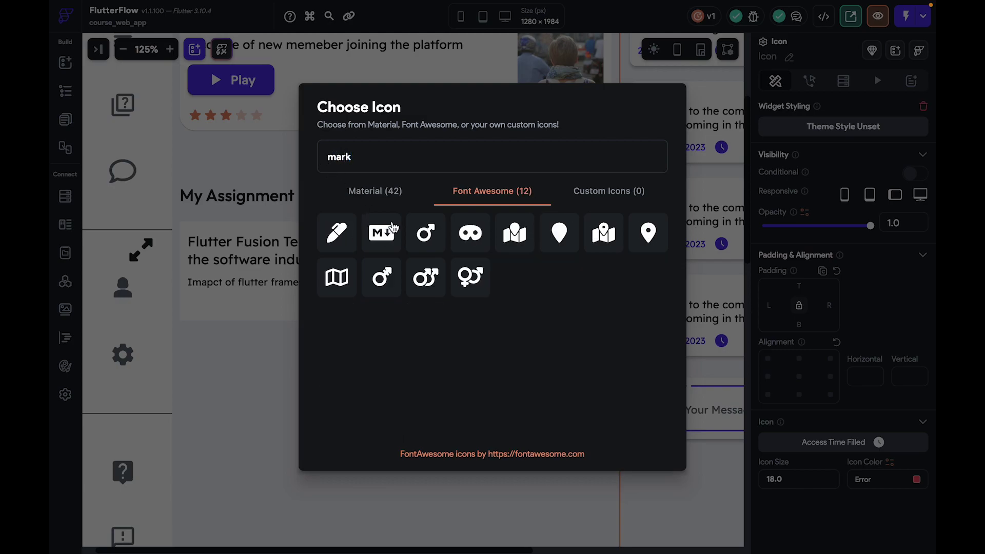
click(401, 199)
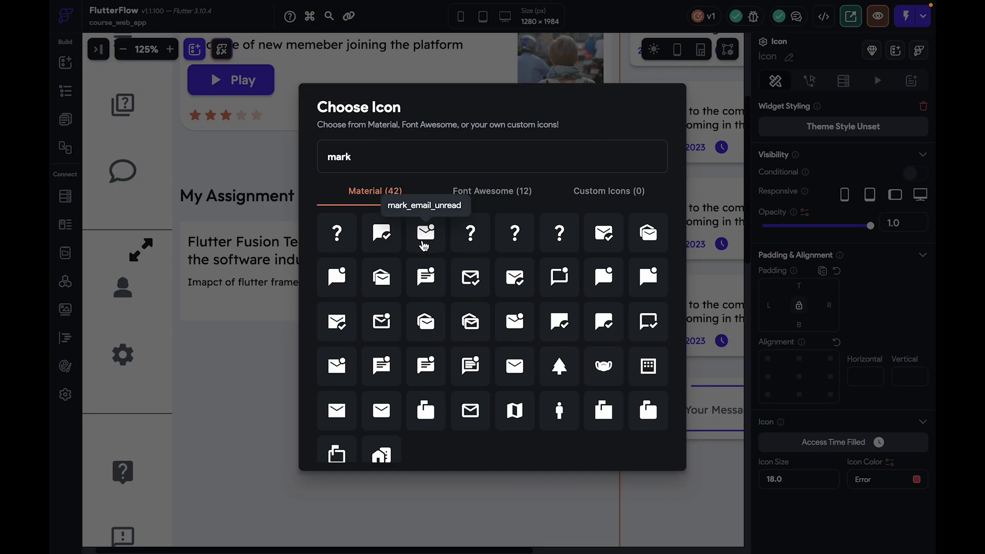
Search the Material icons for "book" and assign the Book icon to the first Wrap
click(344, 155)
text(clqa)
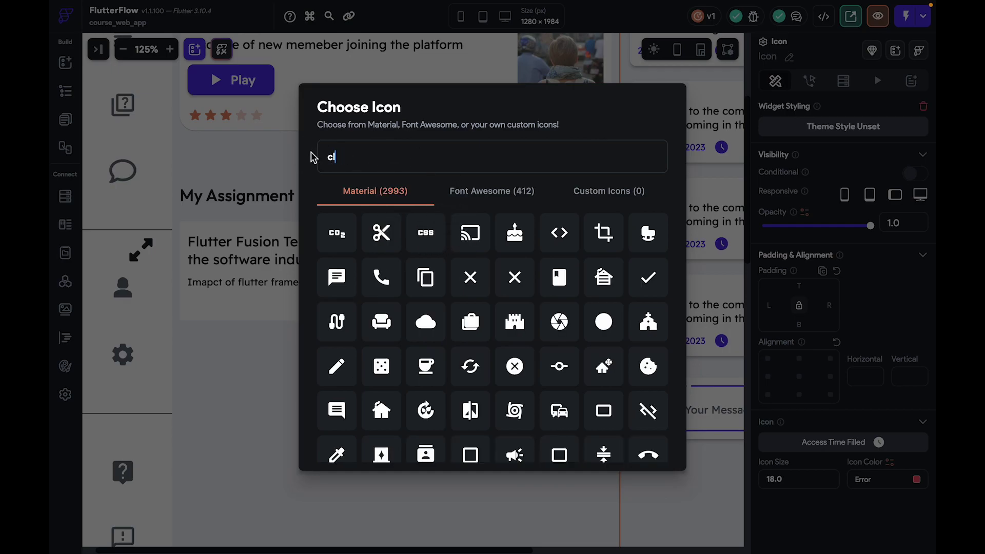
key(BackSpace)
key(BackSpace)
key(BackSpace)
text(b)
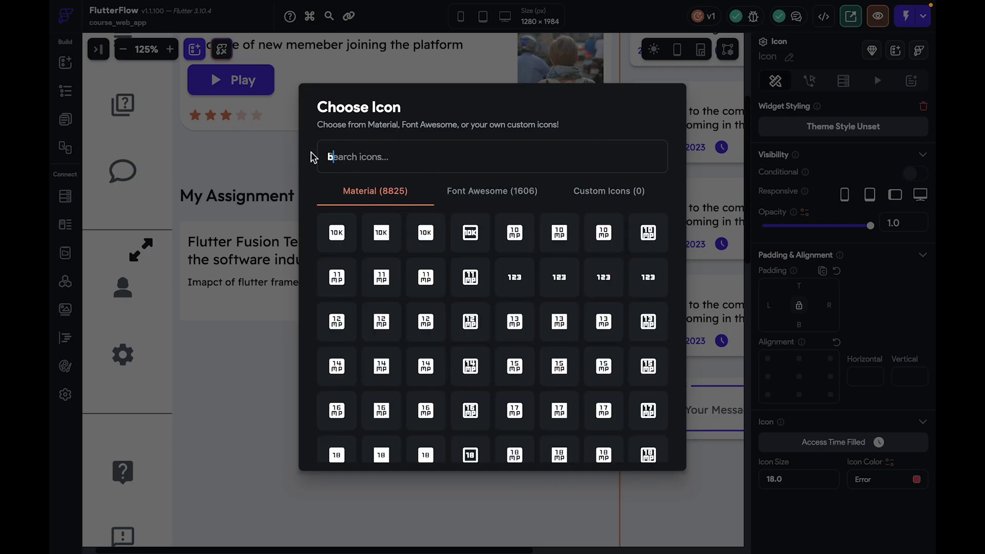
text(ook)
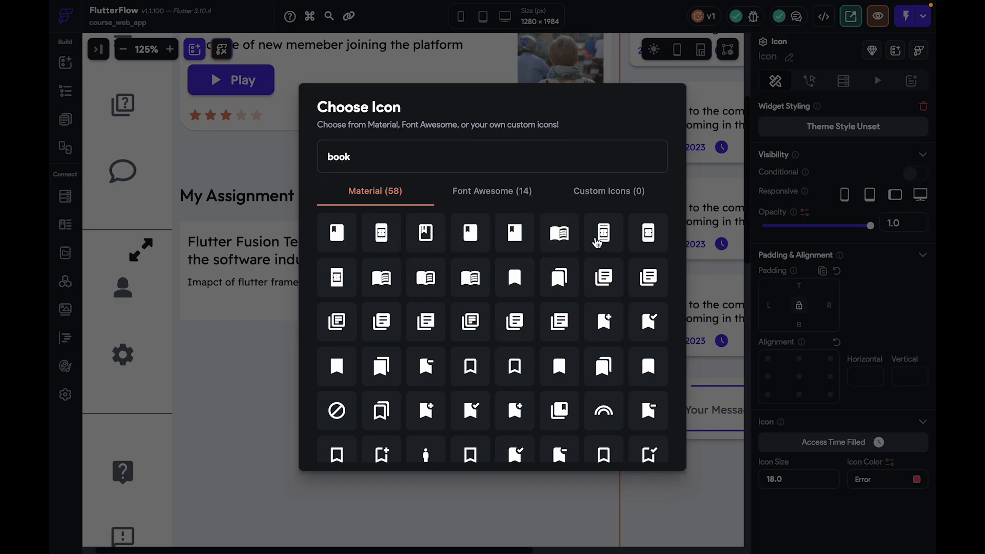
click(347, 237)
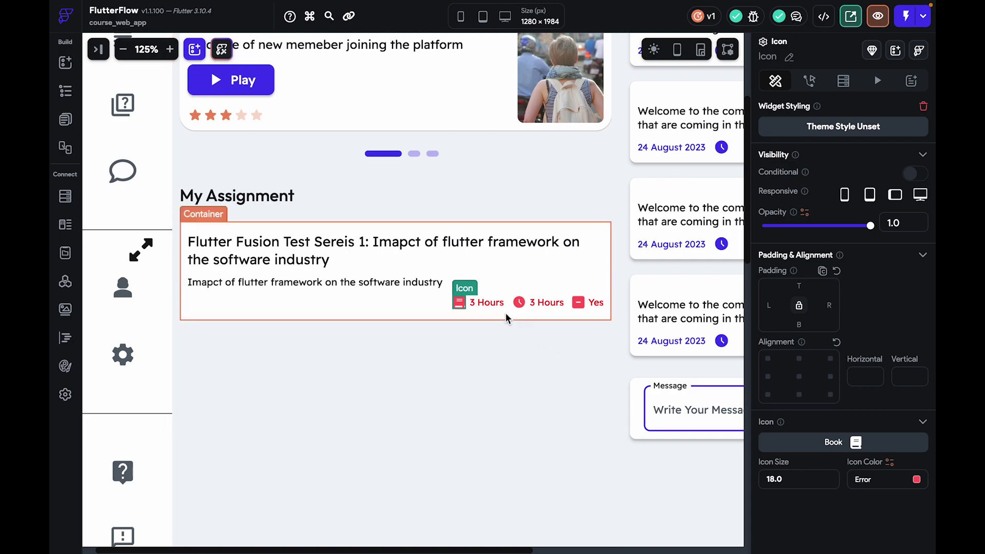
Change the text beside the book icon to "100 Marks"
click(488, 303)
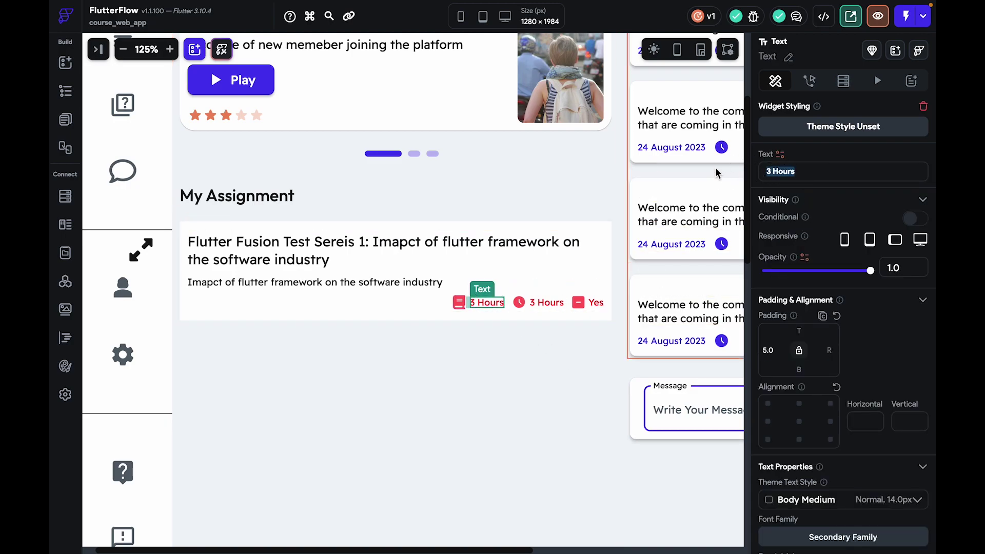
text(100)
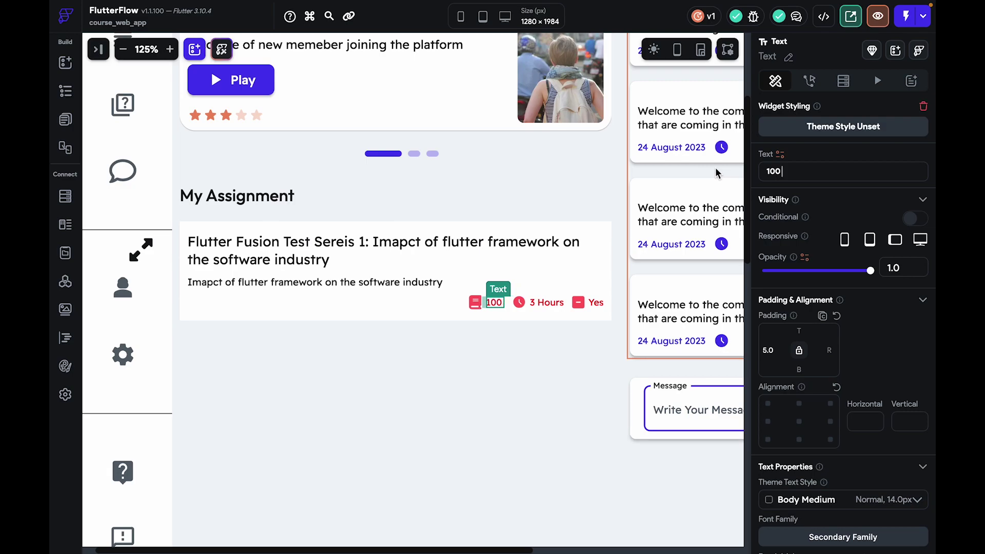
text( Markd)
key(BackSpace)
text(s)
click(487, 409)
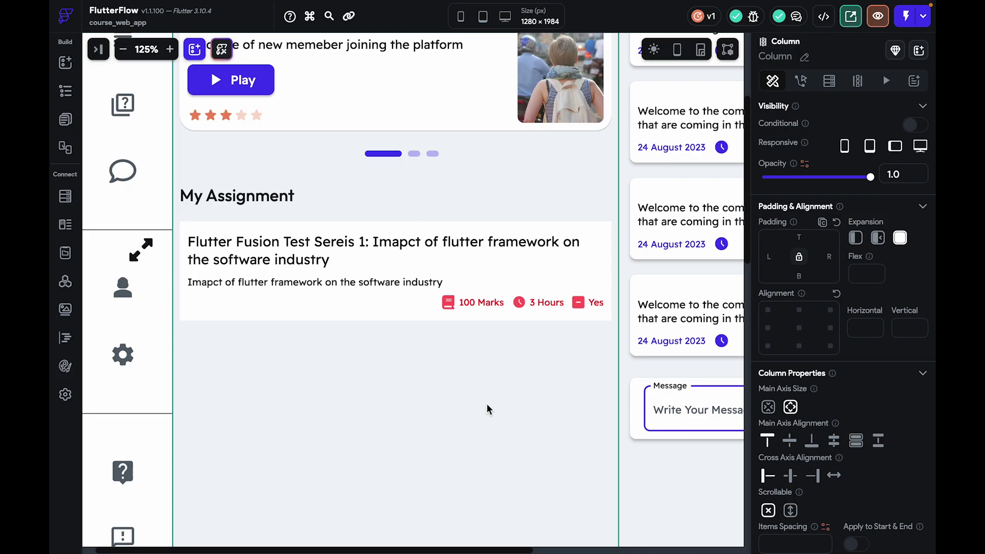
Align the items of the card's bottom row to the start of its main axis
click(415, 305)
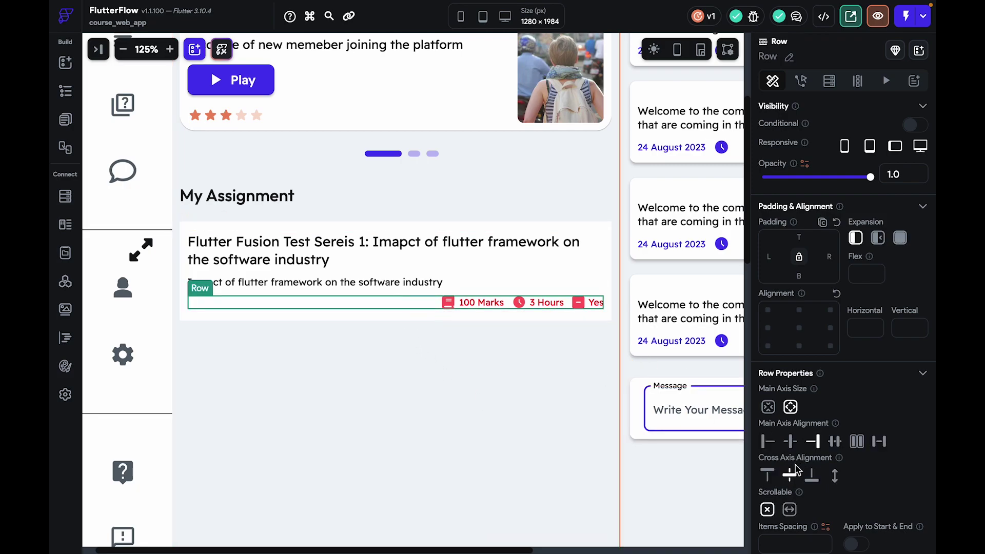
click(768, 441)
click(453, 395)
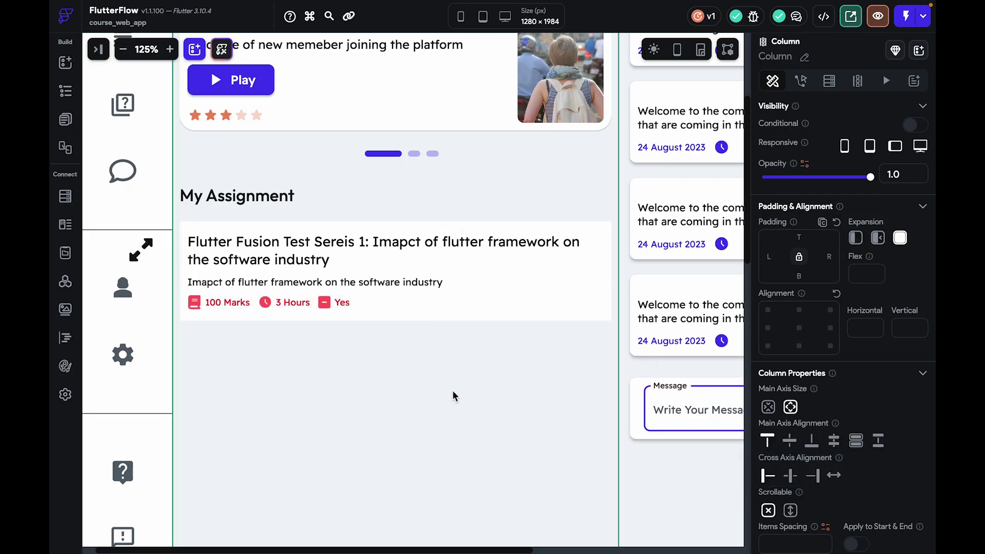
Try to add a Button element to the Row that wraps the assignment card's content
click(422, 318)
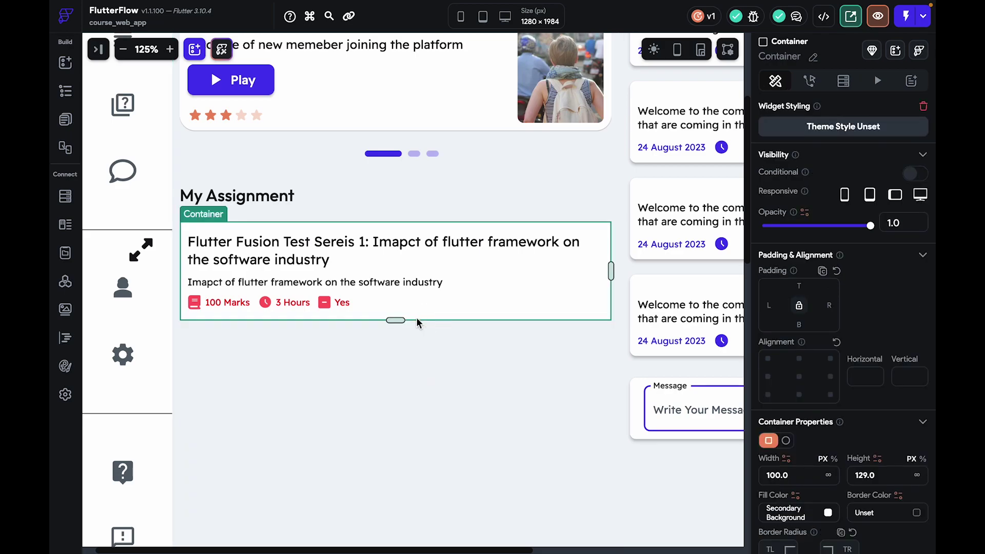
click(587, 272)
click(595, 273)
right_click(595, 273)
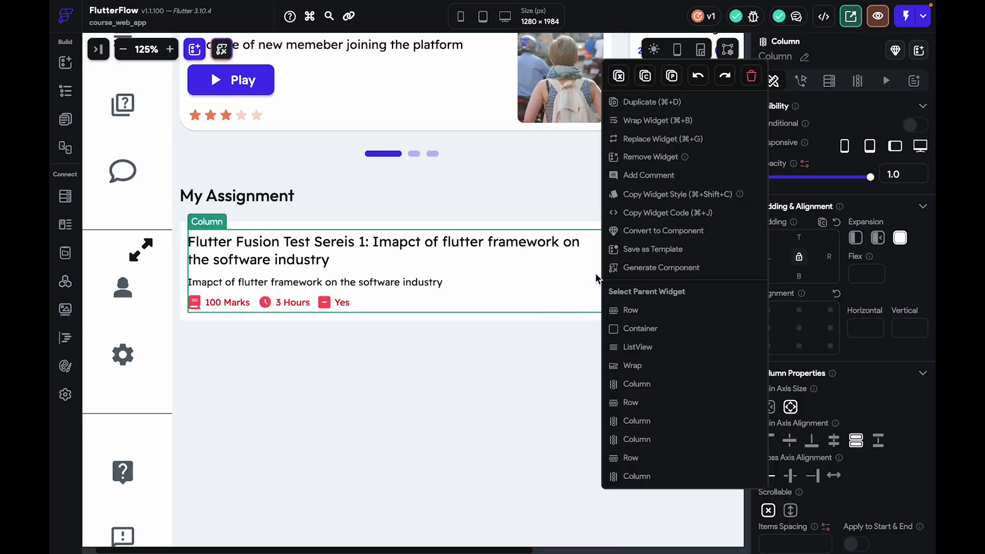
click(632, 311)
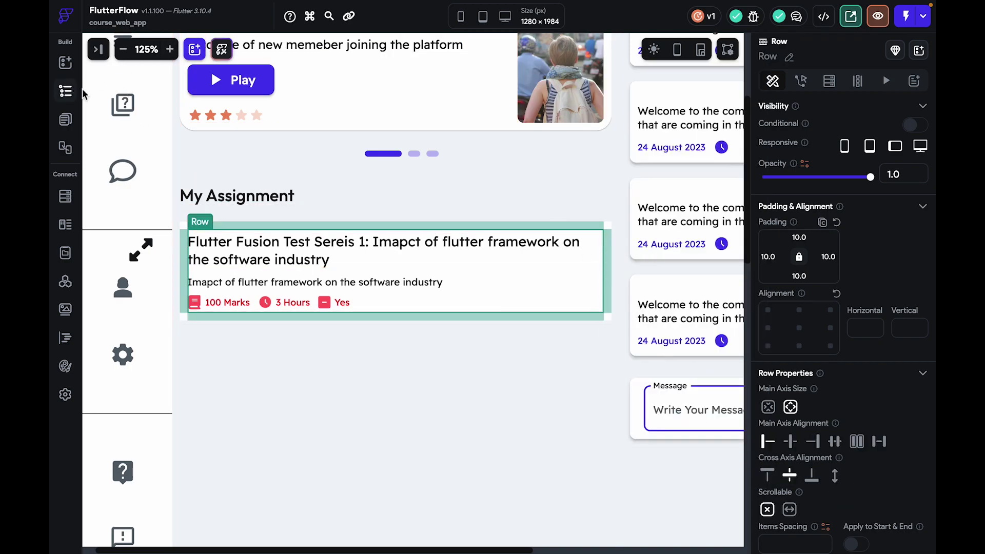
right_click(201, 228)
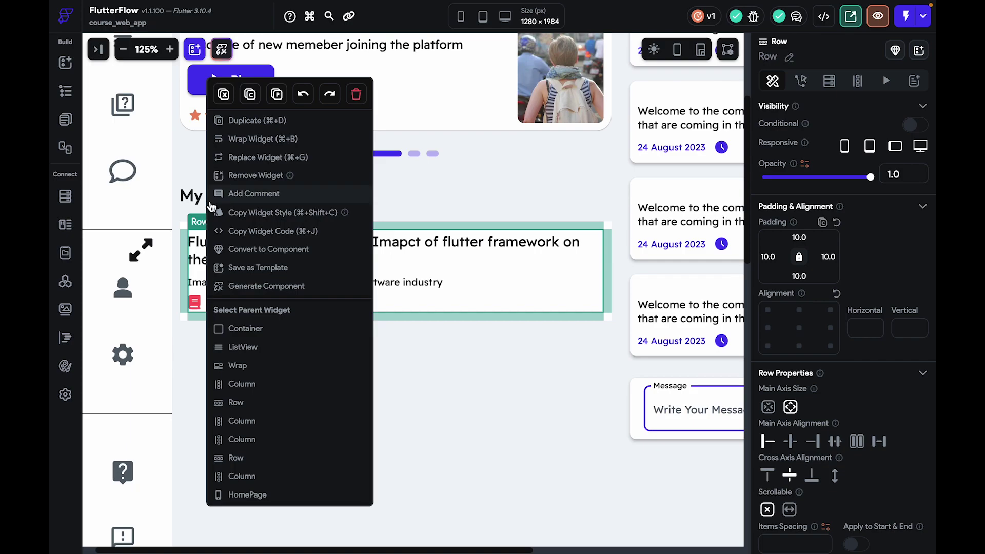
click(193, 50)
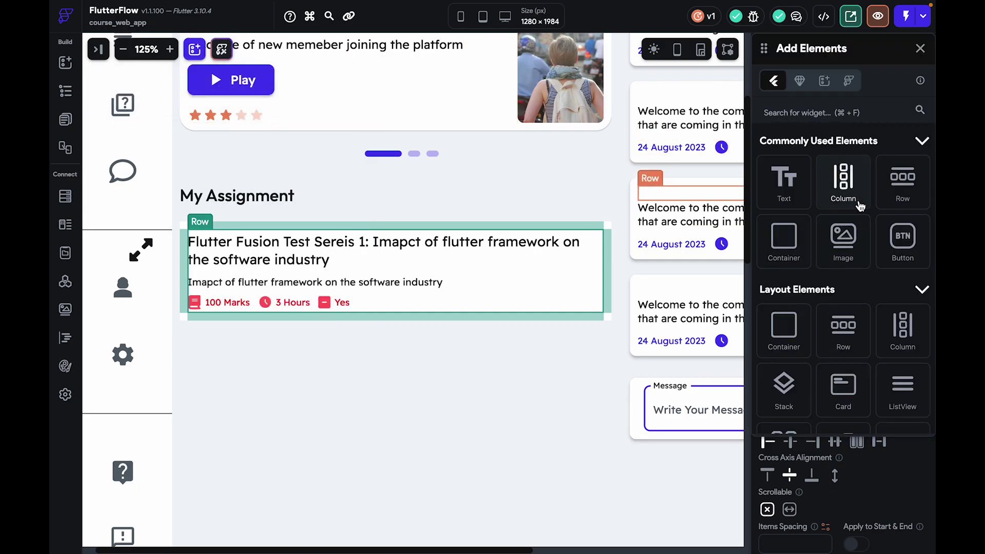
text(butt)
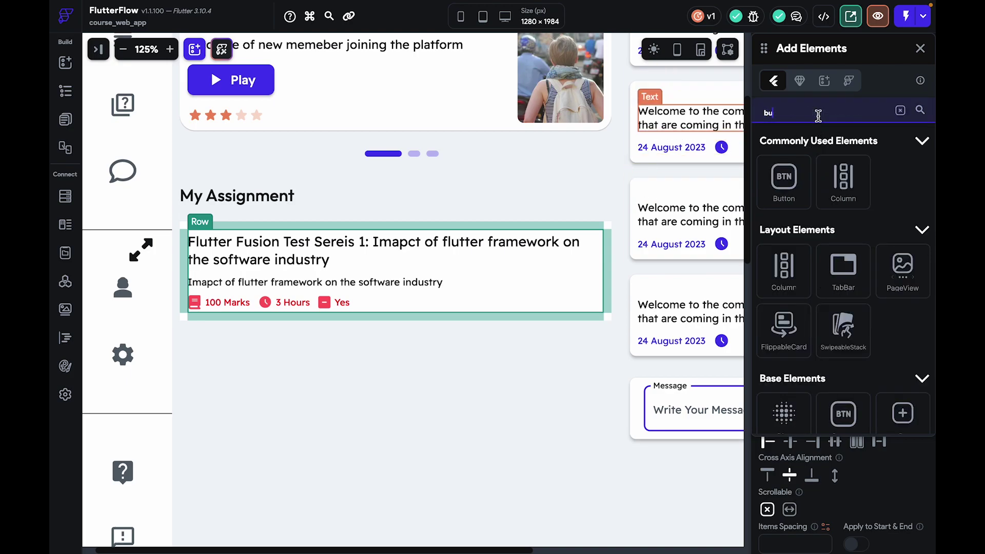
drag(784, 182, 607, 272)
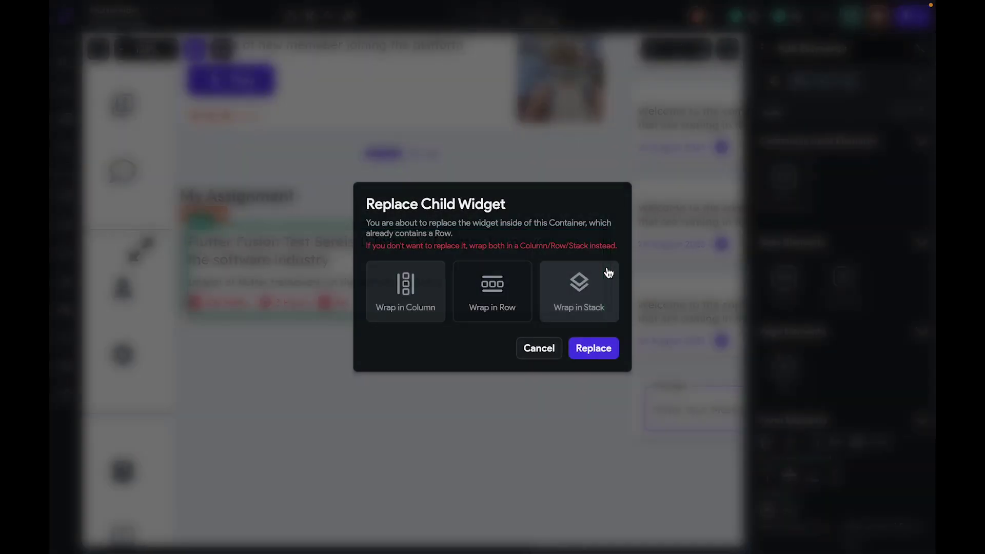
click(539, 347)
Open the widget tree and look through it for the assignment card's content Row
click(66, 91)
scroll(162, 303, down, 5)
scroll(162, 303, down, 6)
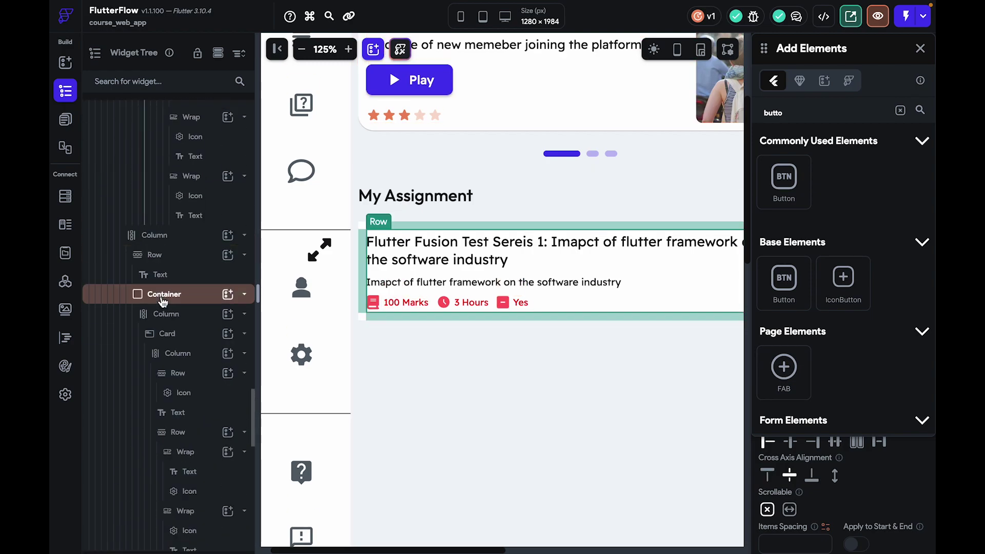
click(172, 314)
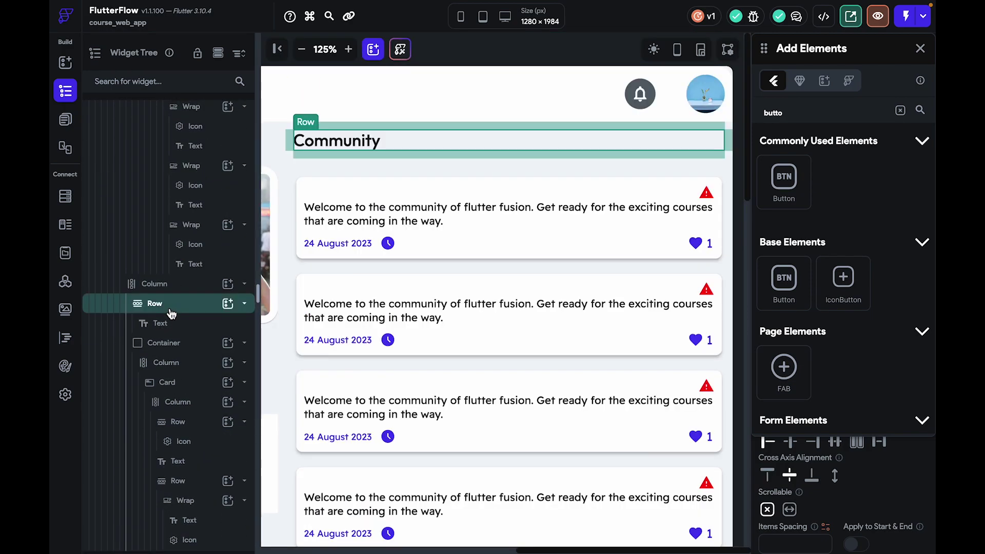
scroll(405, 282, left, 8)
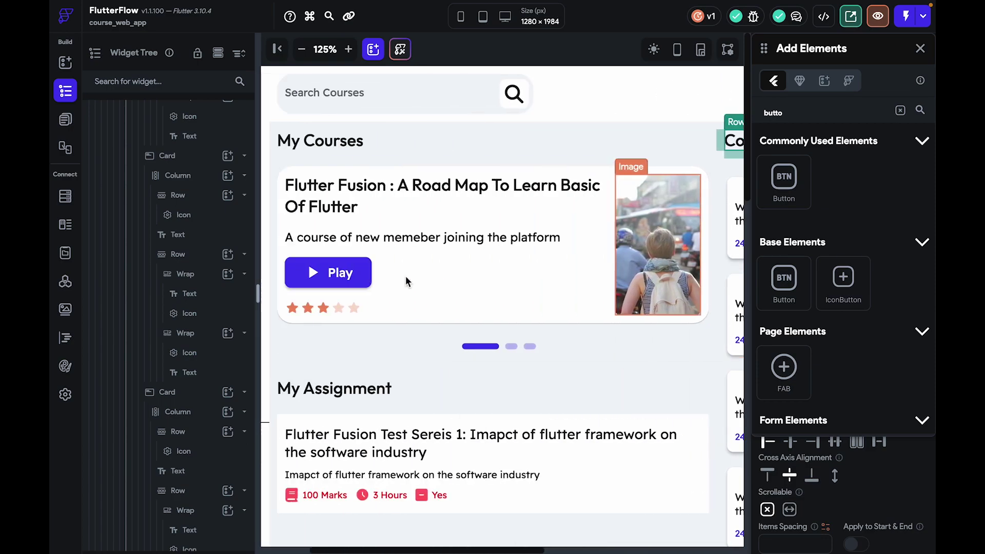
scroll(405, 281, left, 3)
scroll(405, 282, down, 5)
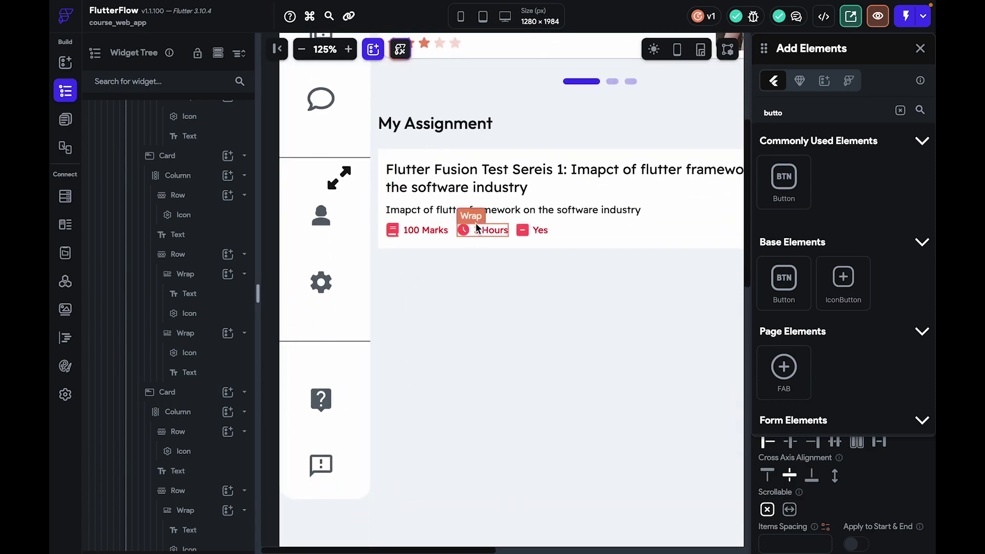
Add a Button element to the Row that wraps the assignment card's content
click(476, 226)
click(489, 217)
right_click(489, 217)
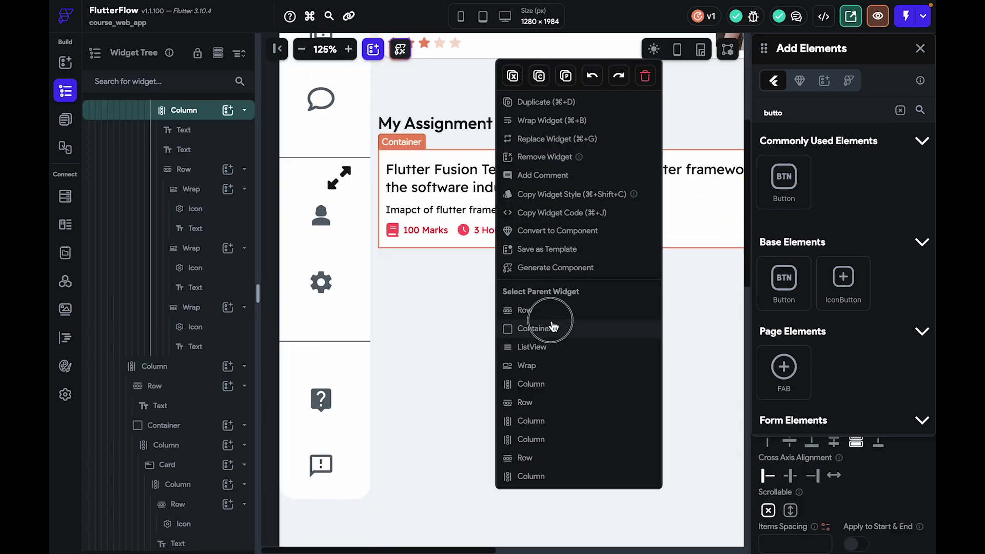
click(552, 326)
click(555, 224)
right_click(555, 218)
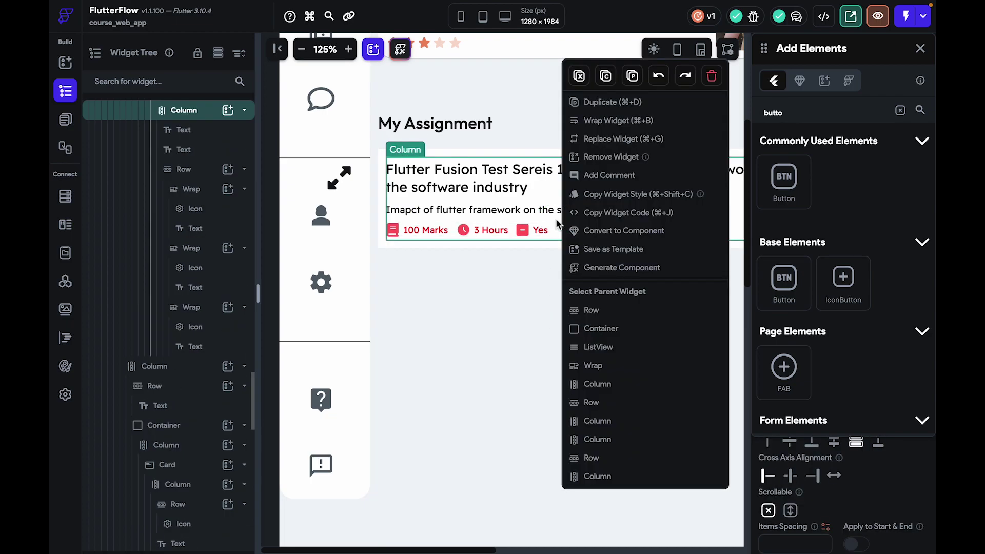
click(595, 310)
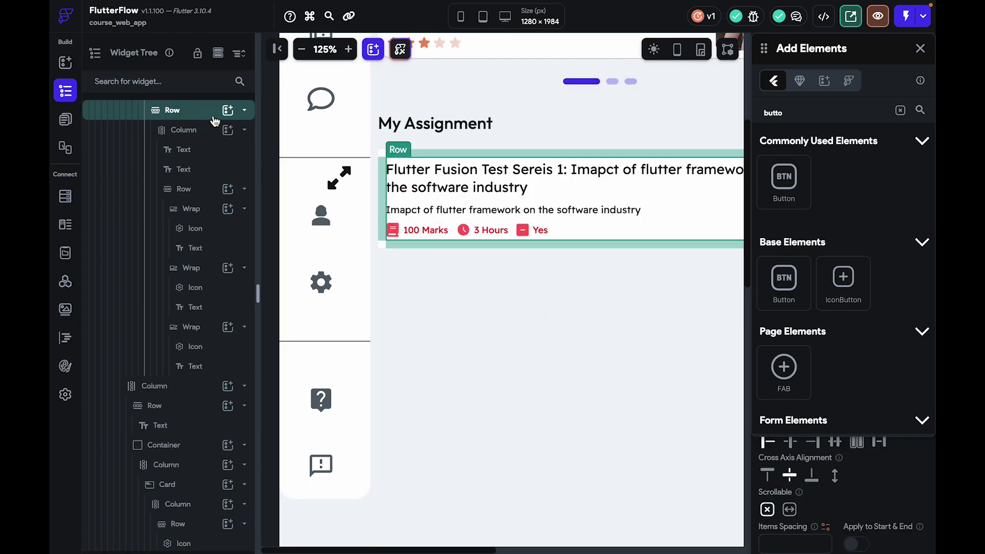
click(228, 110)
text(butt)
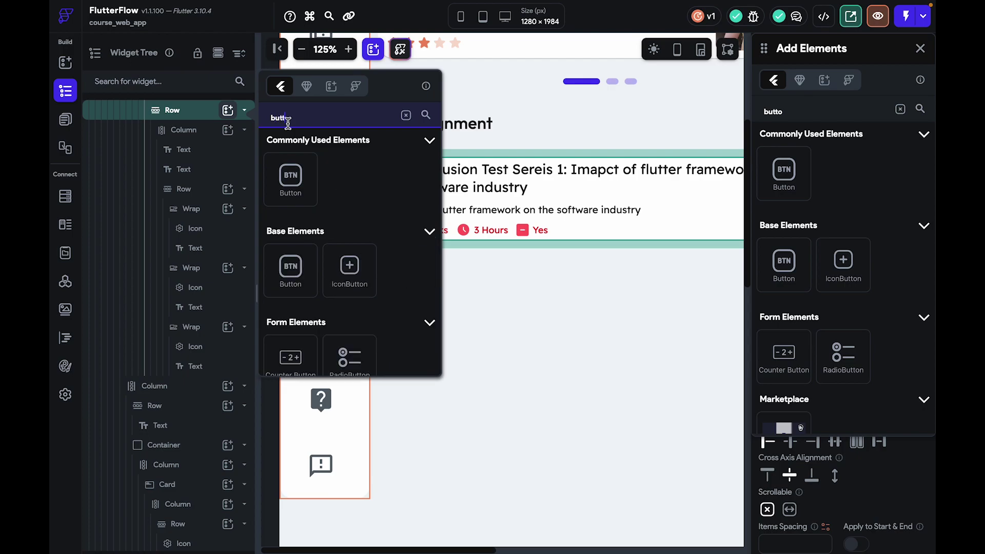
click(309, 193)
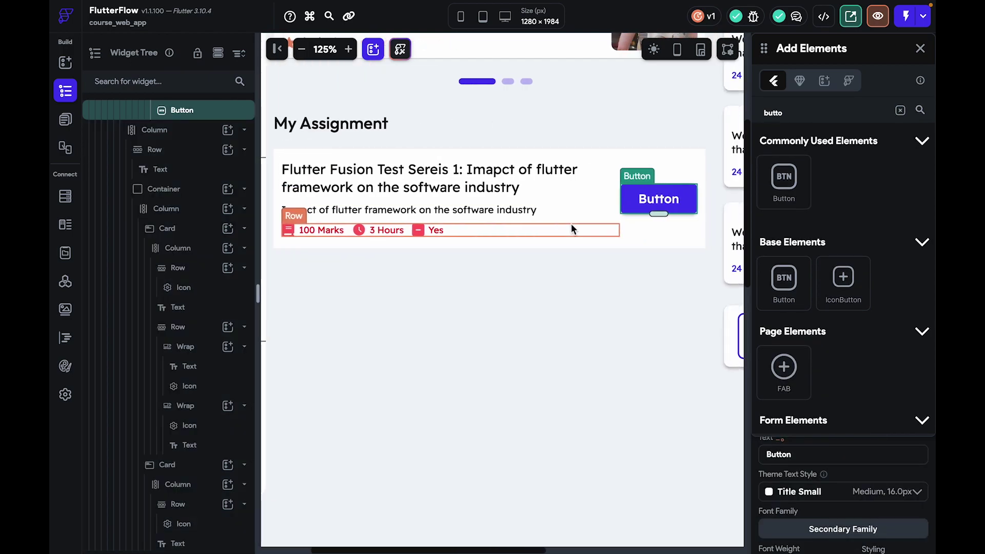
Increase the height of the assignment card's container to 143 px
click(541, 249)
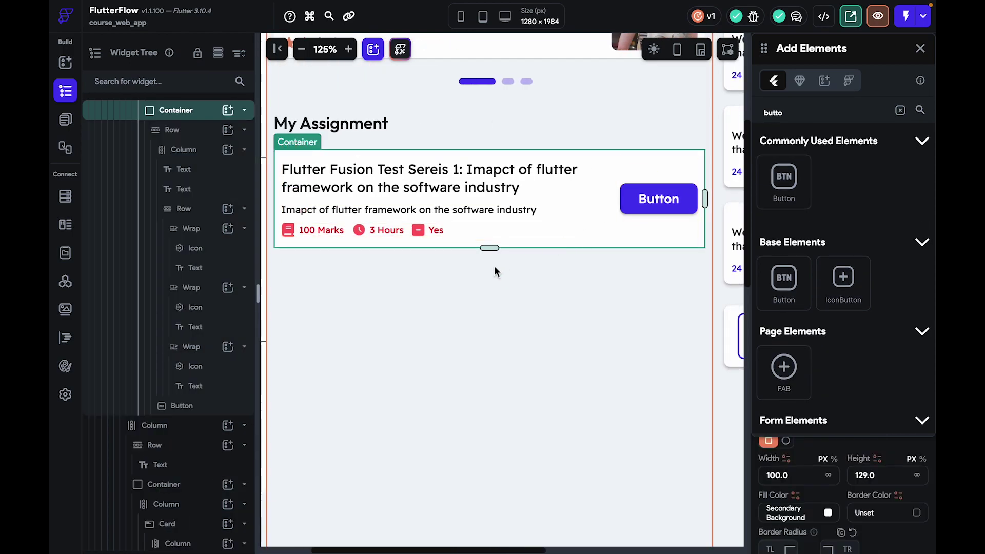
drag(489, 248, 489, 258)
click(500, 286)
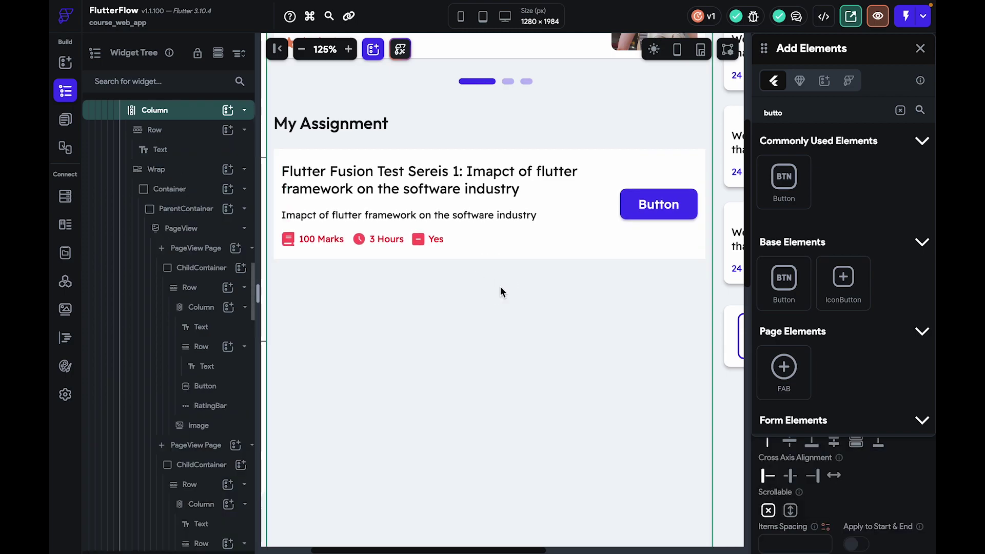
Change the assignment card's button text to "Start"
click(660, 205)
click(920, 48)
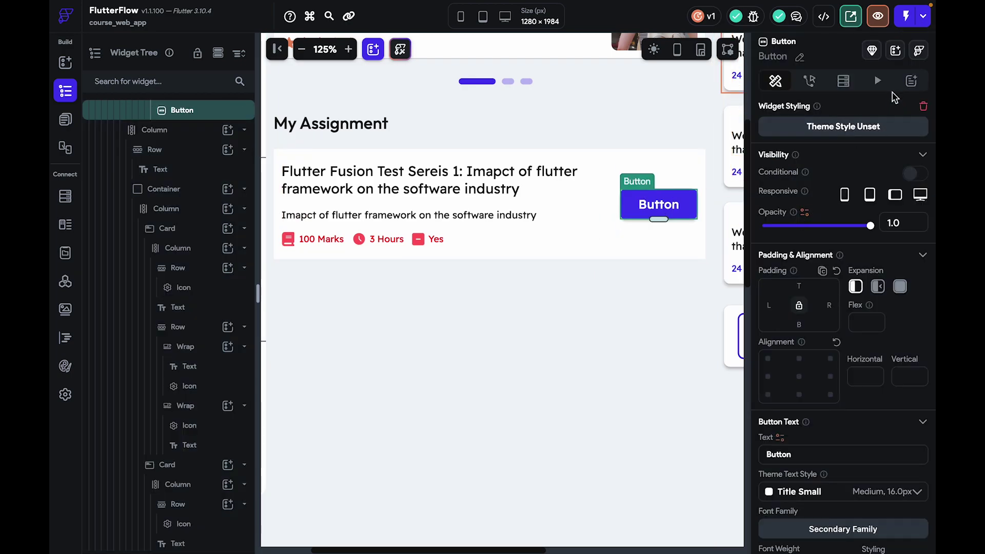
double_click(818, 457)
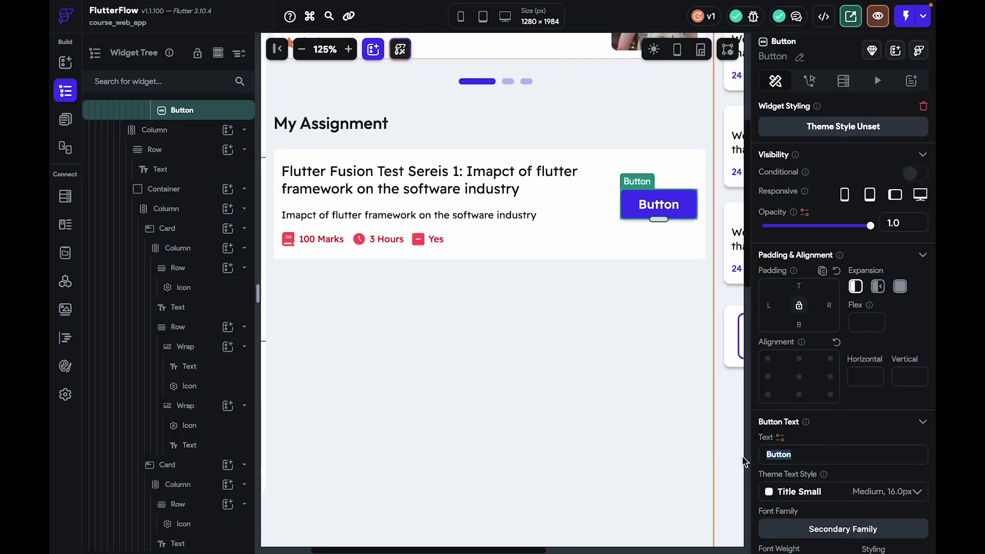
text(Start)
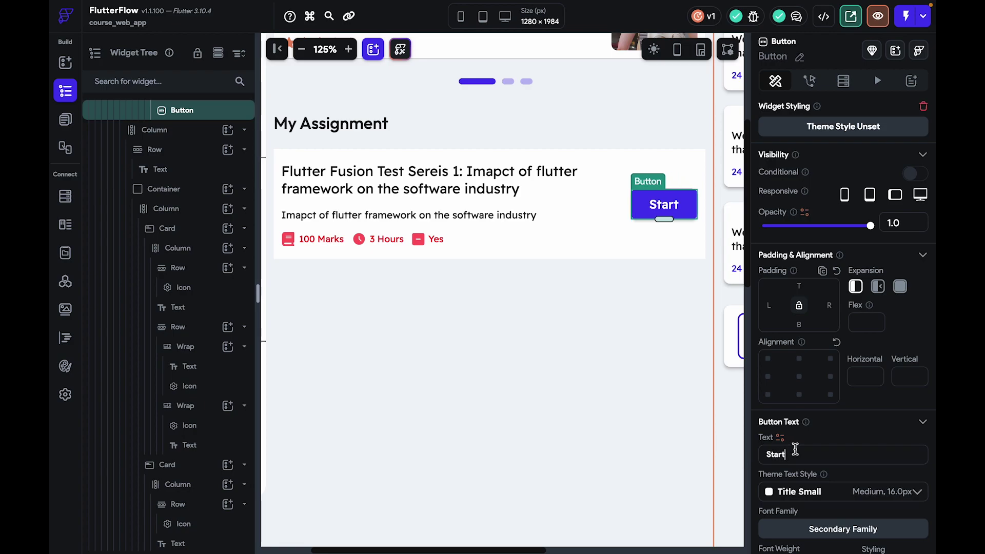
Add a Material play arrow icon to the Start button, searching the icons for "play"
scroll(811, 454, down, 7)
scroll(836, 456, down, 4)
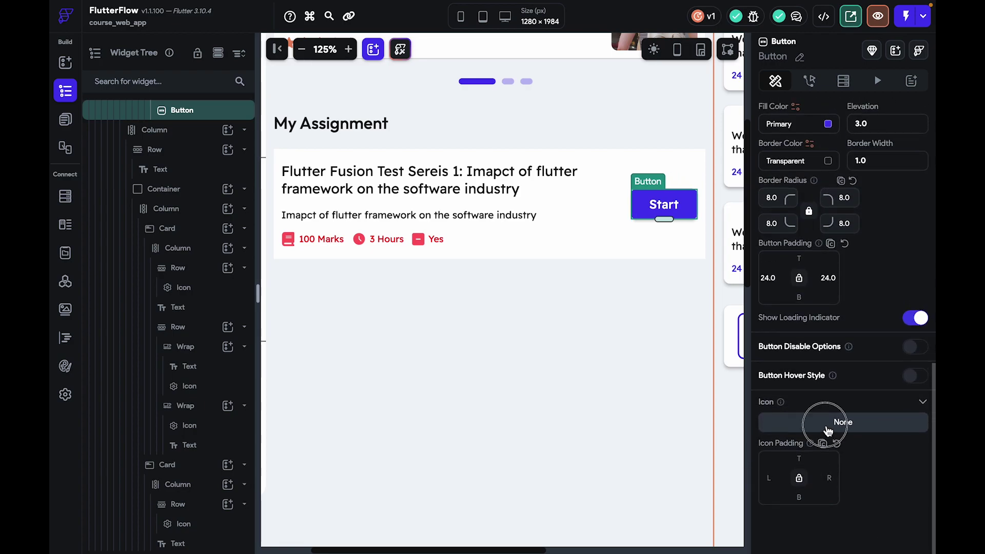
click(825, 424)
text(play)
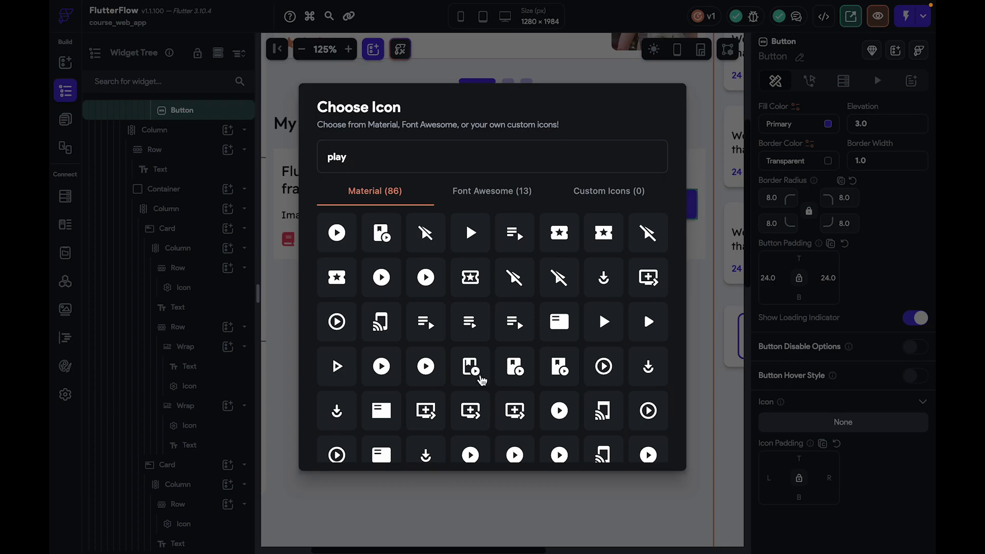
click(606, 321)
click(571, 418)
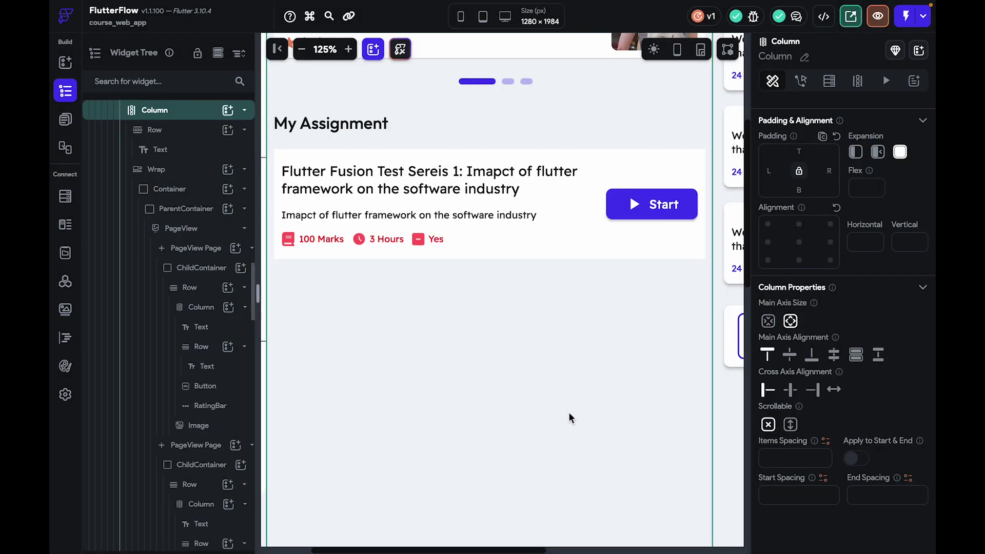
Give the assignment card's container a border radius of 20 on all corners and an elevation of 2
scroll(571, 418, left, 1)
scroll(571, 418, right, 1)
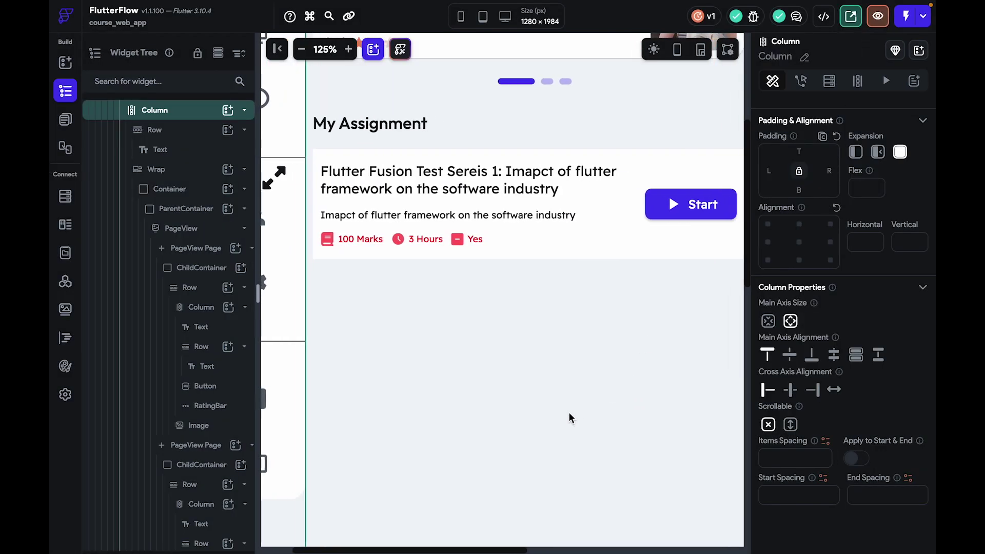
click(626, 256)
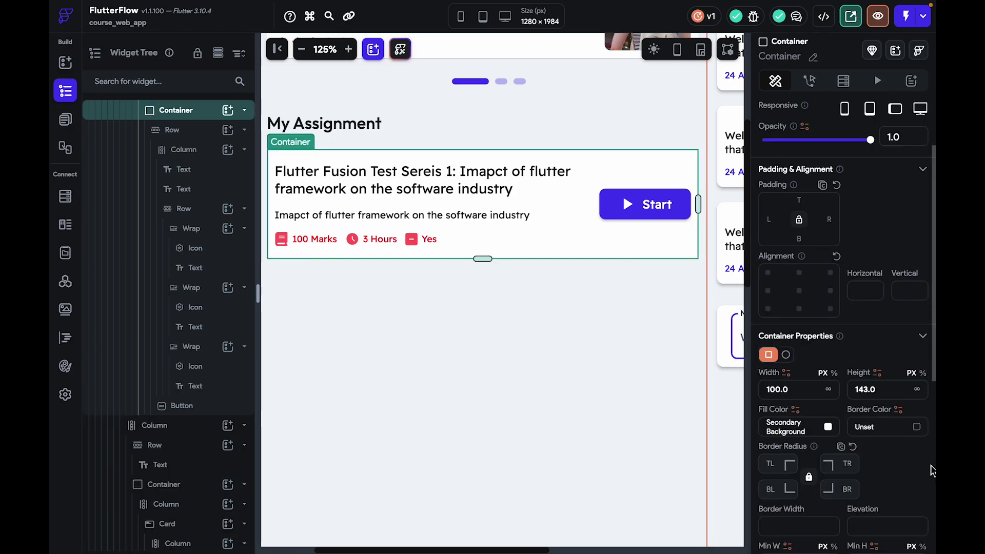
click(554, 359)
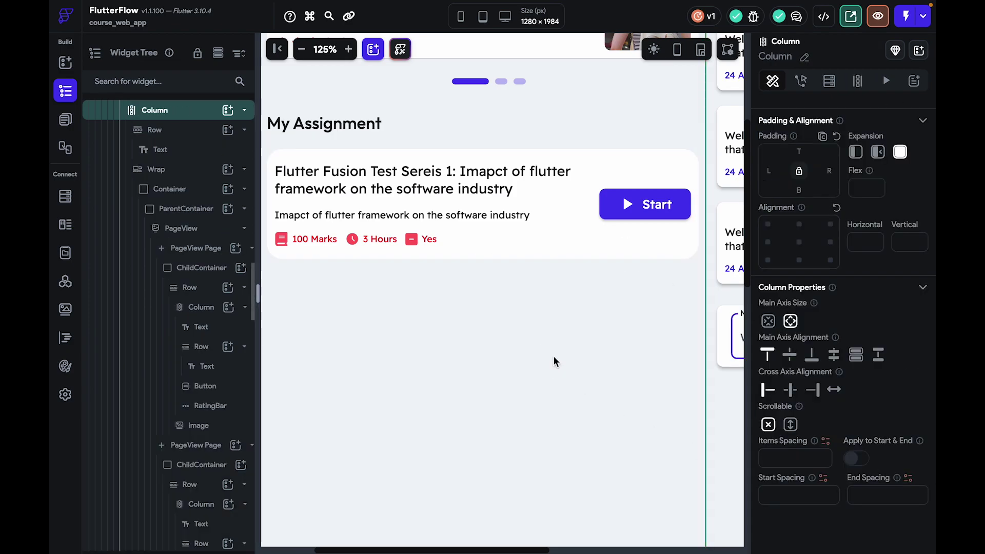
click(607, 254)
text(2)
mouse_move(720, 5)
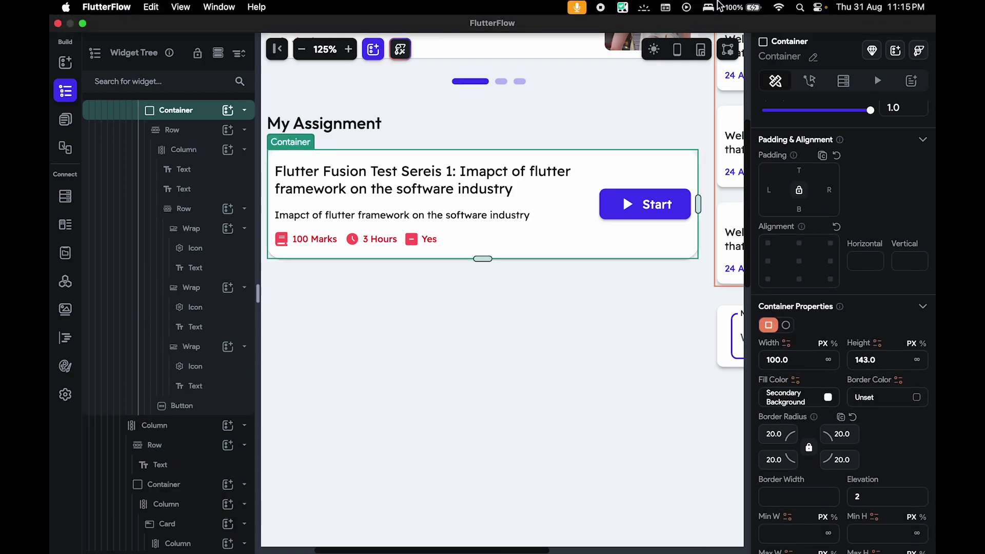
click(565, 353)
Try to duplicate the assignment card's container inside its ListView, with the widget tree collapsed
scroll(566, 352, left, 5)
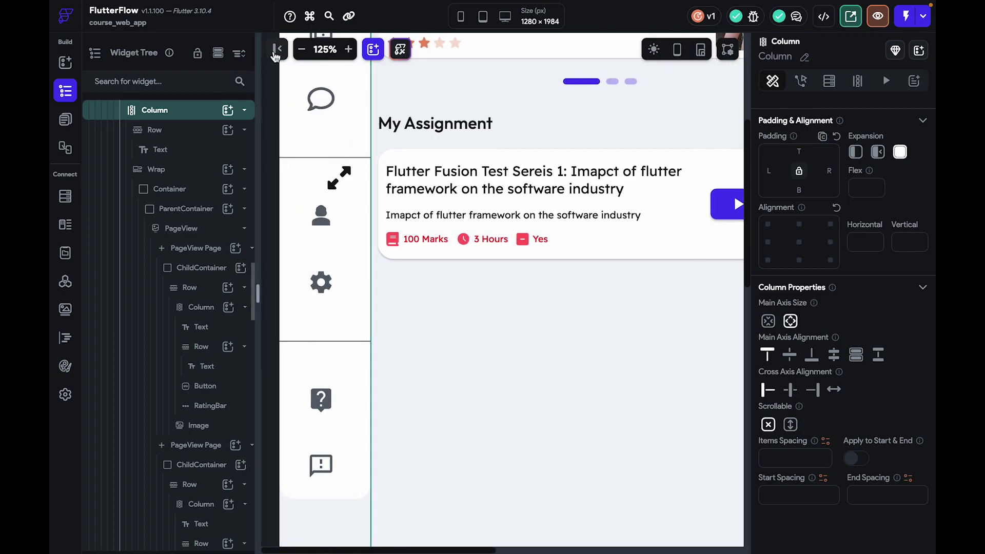
click(276, 50)
scroll(334, 165, down, 3)
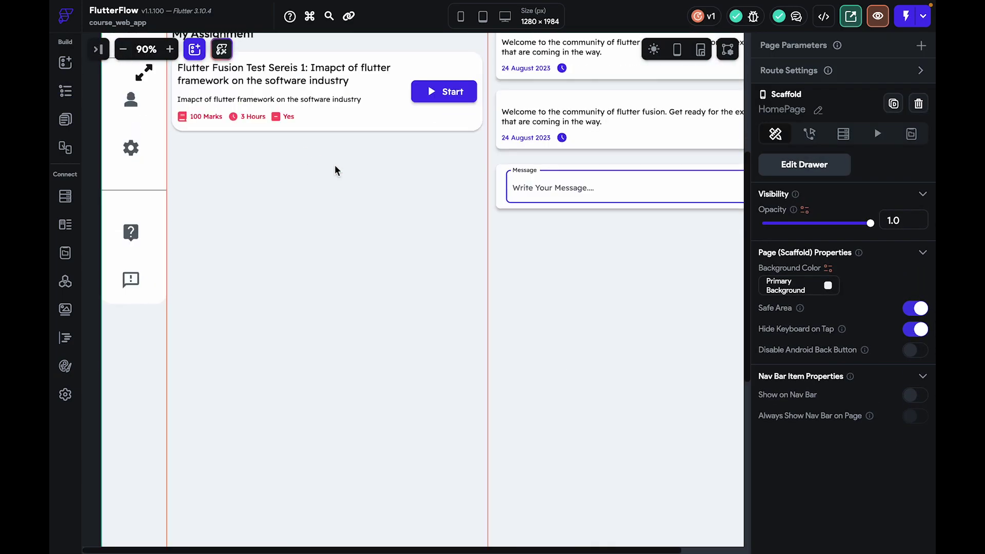
scroll(334, 171, up, 5)
scroll(408, 292, down, 2)
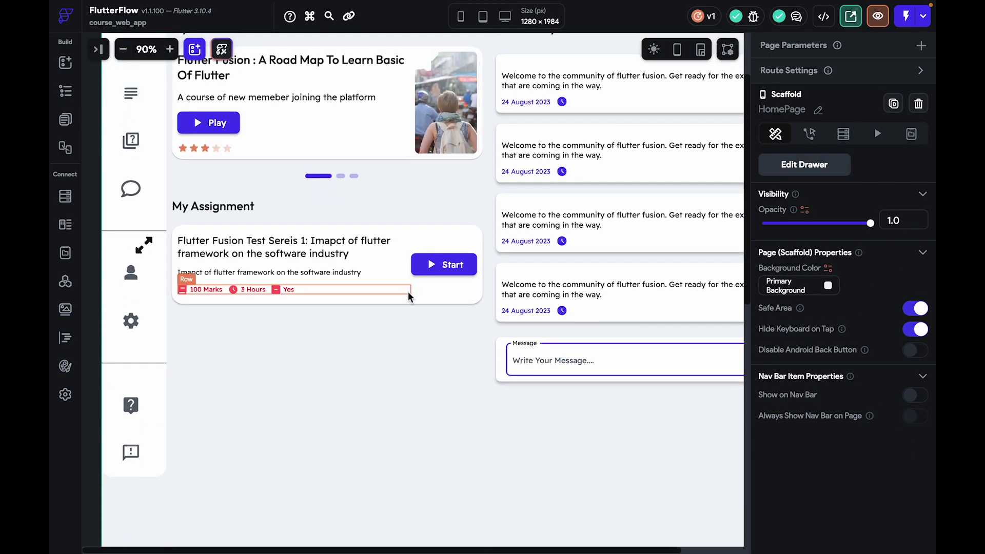
click(411, 303)
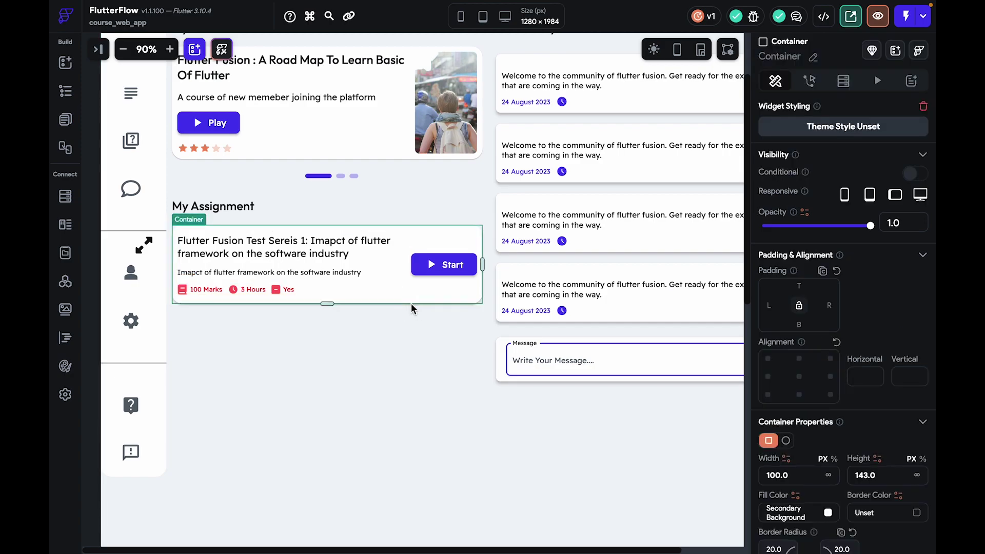
right_click(411, 303)
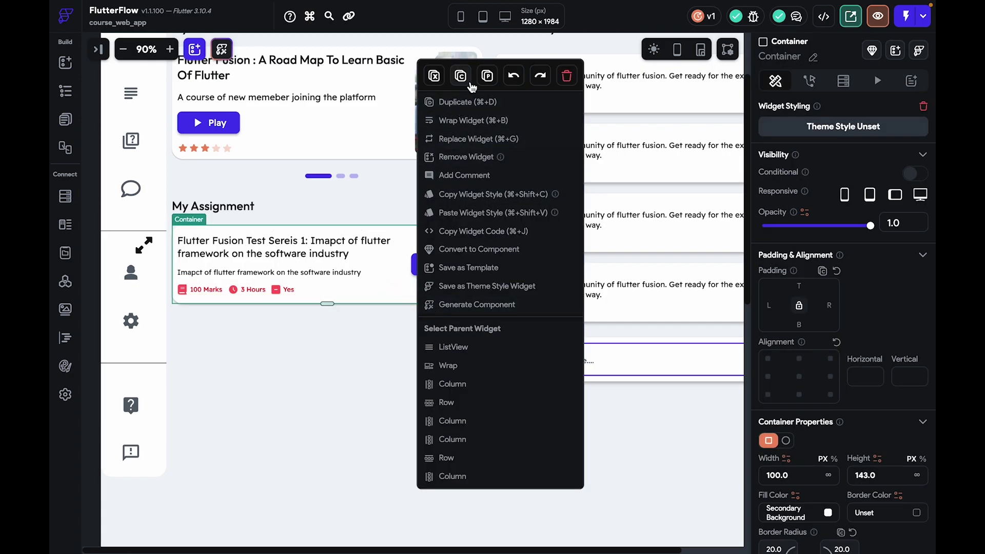
click(453, 346)
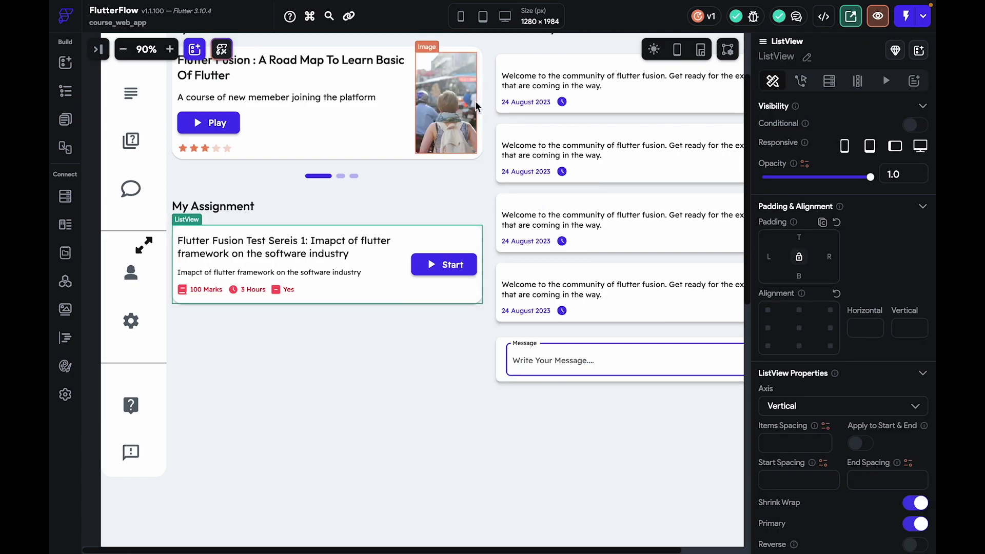
click(346, 328)
click(372, 306)
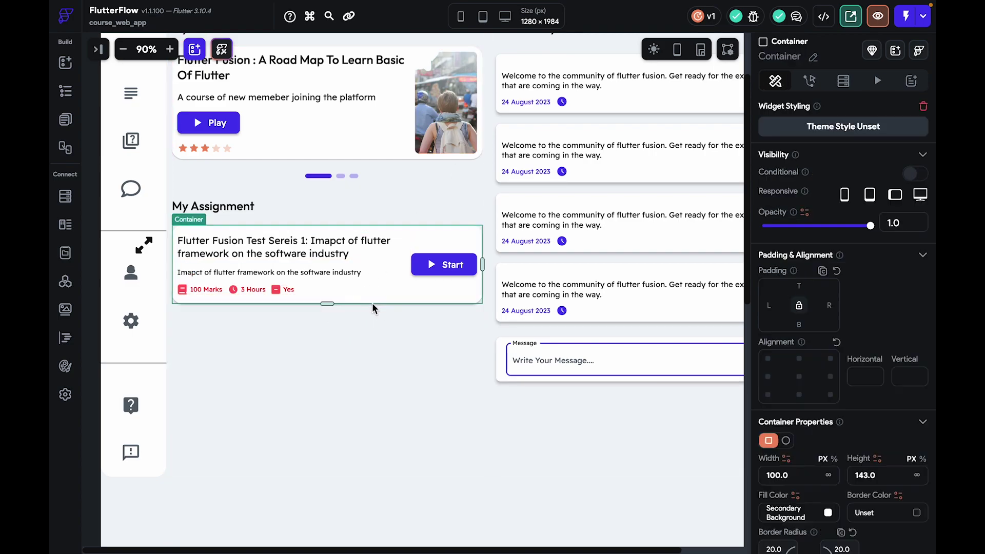
click(372, 304)
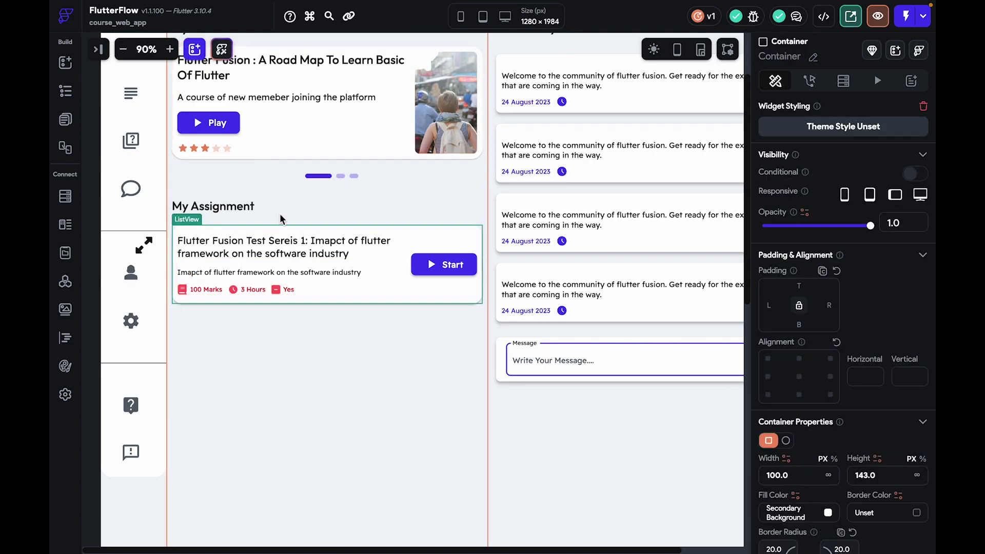
Save the project, return to the project overview and reopen the Course WebApp project
key(super+s)
click(69, 21)
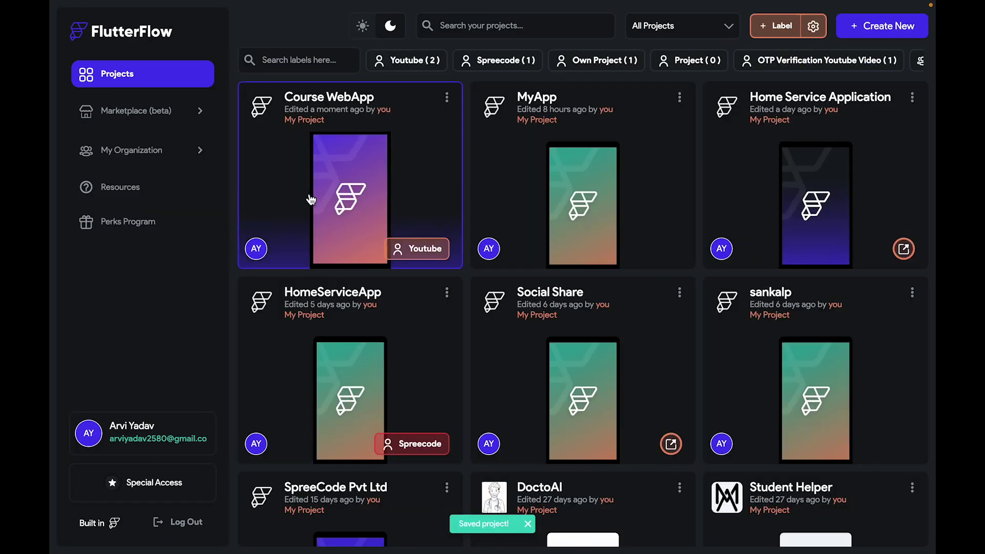
click(308, 197)
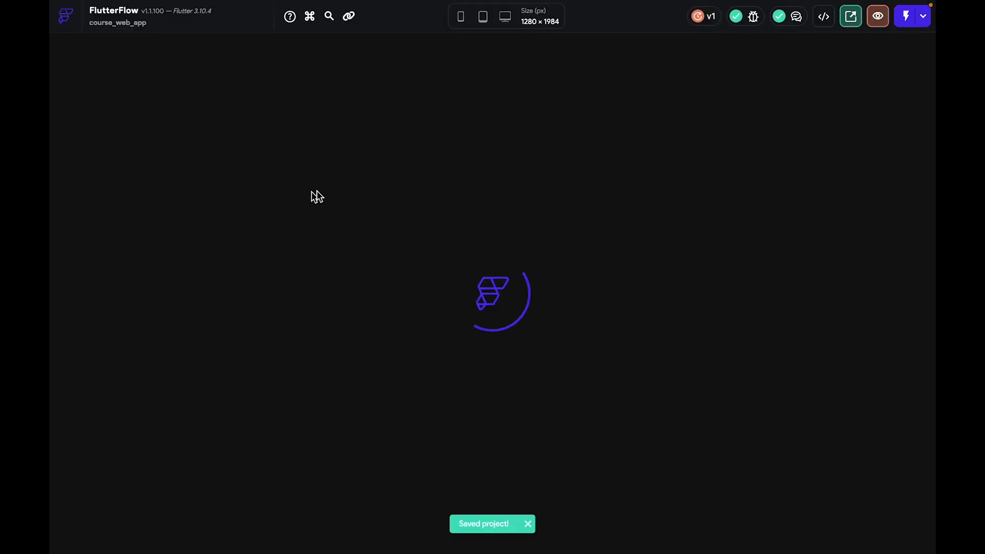
Duplicate the assignment card's container twice to make three cards under My Assignment
scroll(519, 303, down, 5)
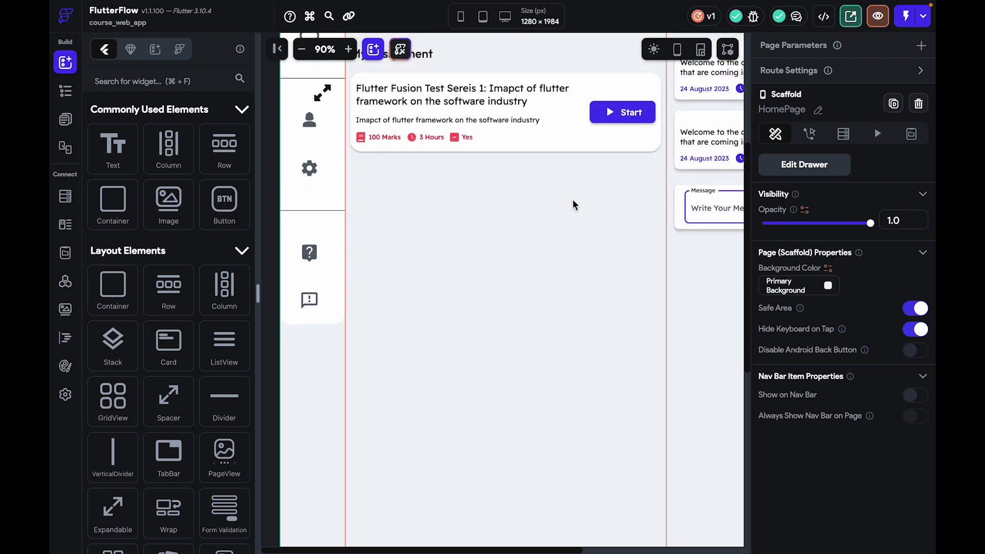
click(582, 147)
key(super+d)
key(super+d)
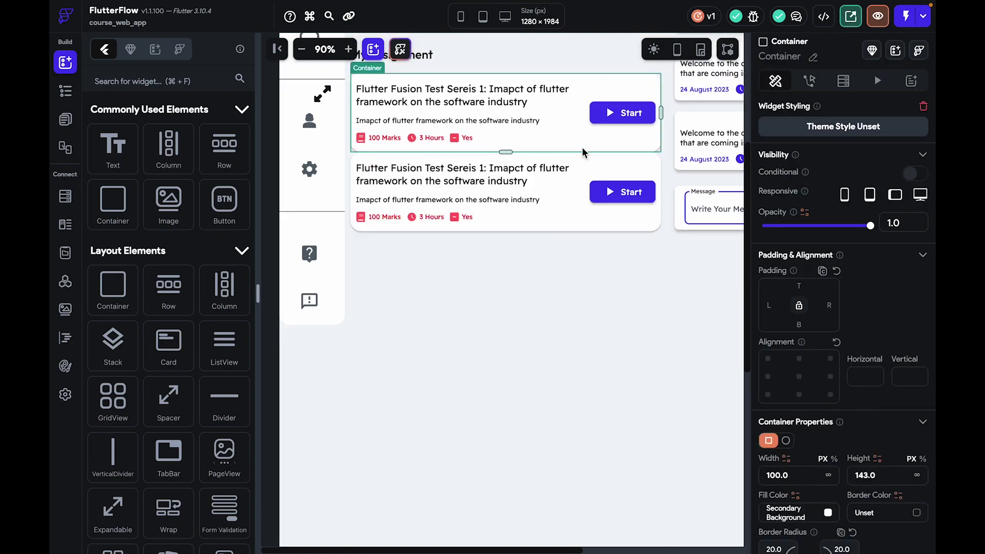
Set the items spacing of the assignment cards' ListView to 20 and apply it to the start and end
right_click(661, 234)
click(699, 348)
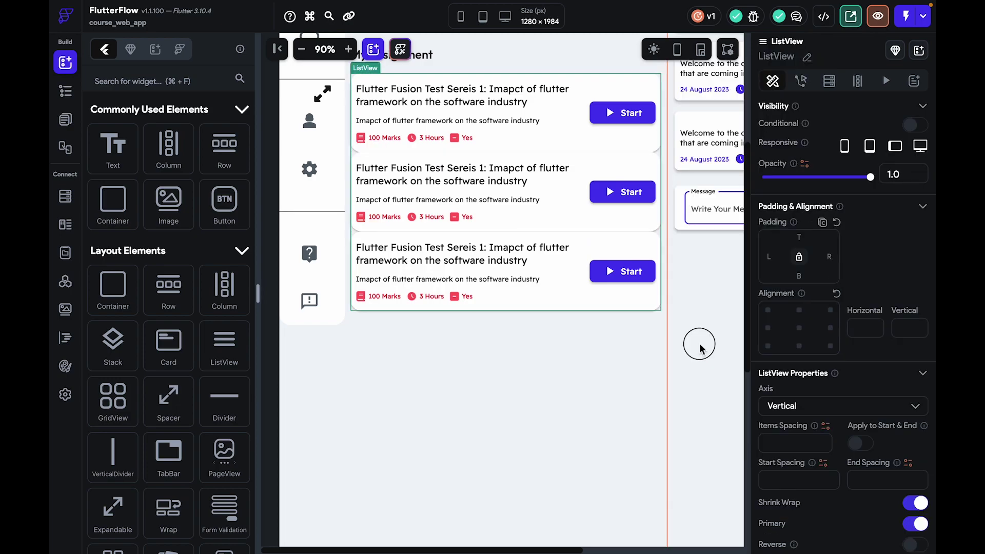
scroll(824, 406, down, 1)
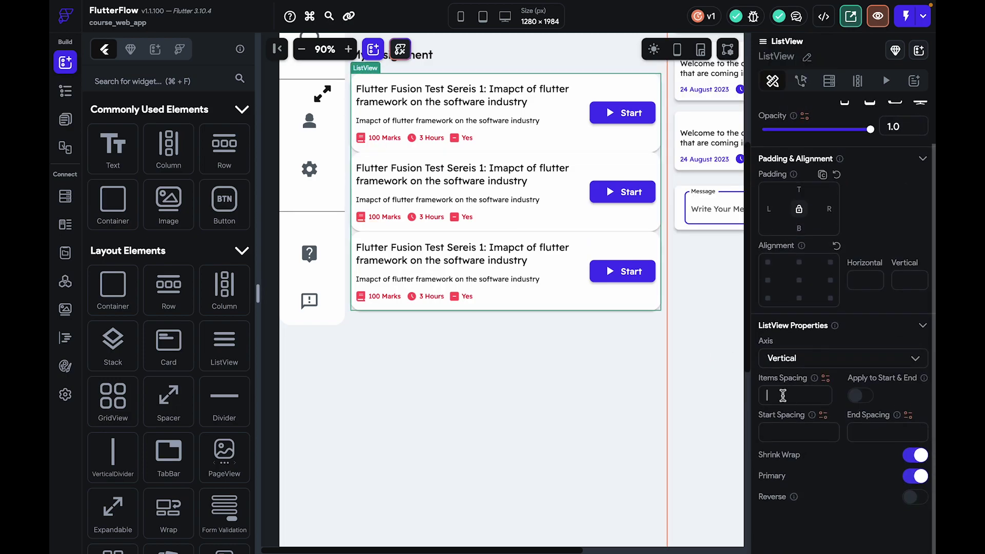
text(20)
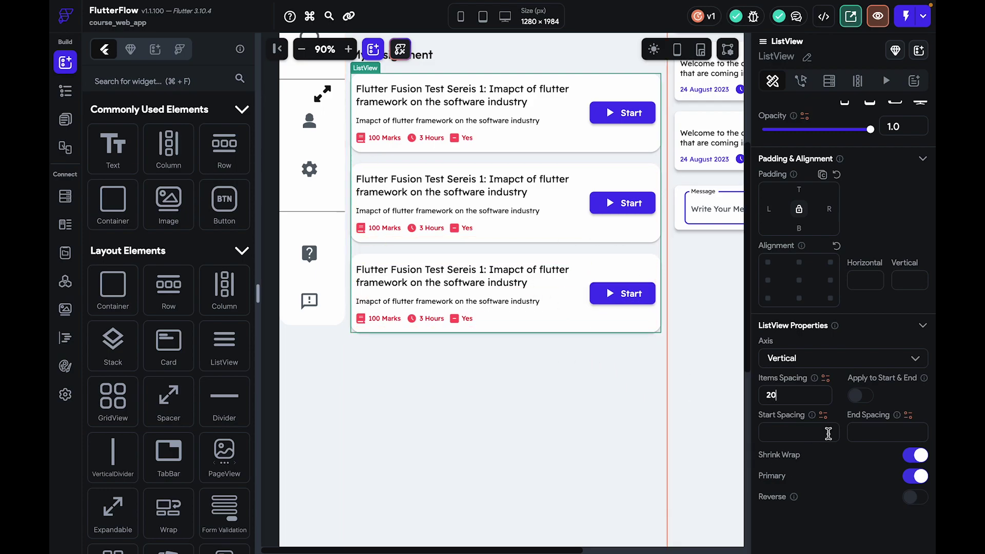
click(863, 396)
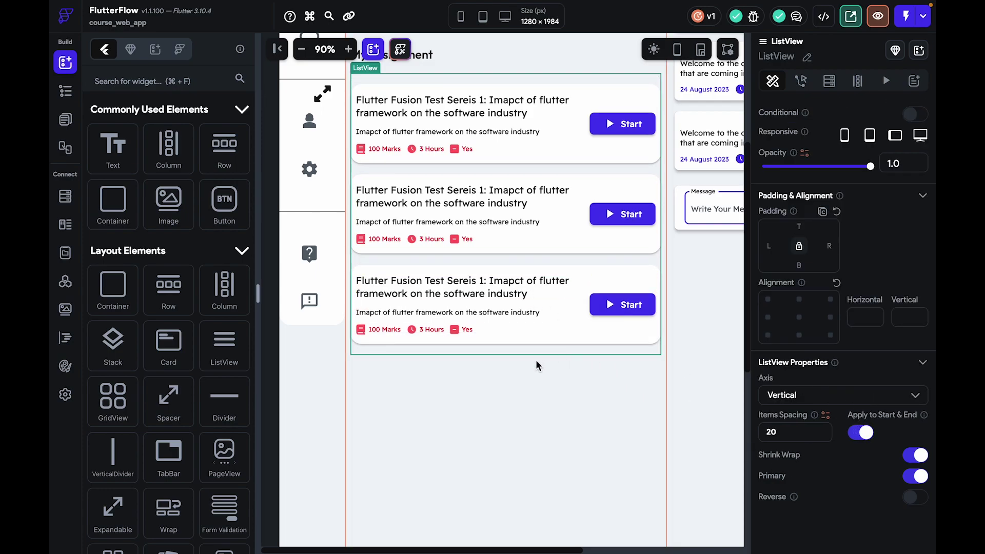
Clear the bottom padding of the My Assignment heading row above the assignment cards
click(520, 395)
scroll(519, 394, up, 3)
scroll(518, 392, up, 1)
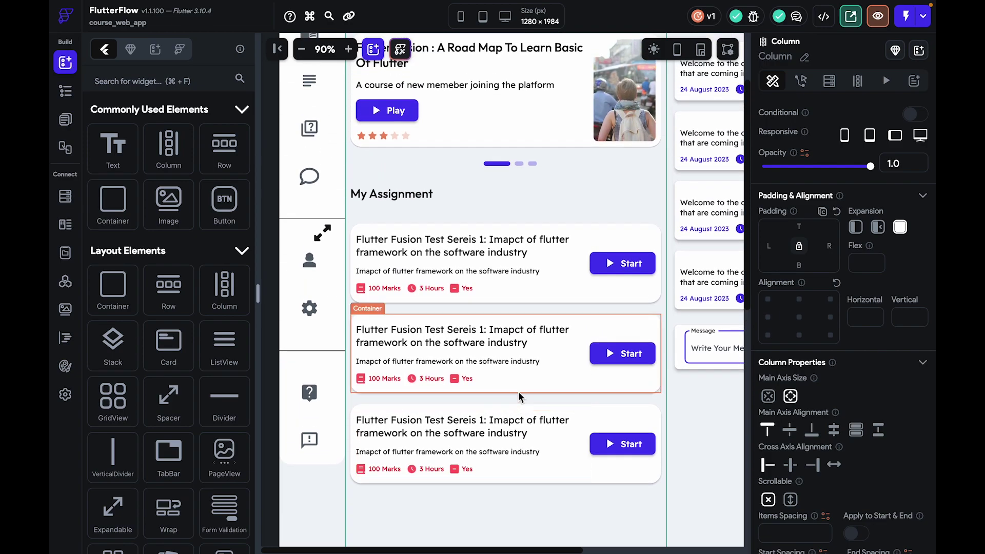
click(439, 194)
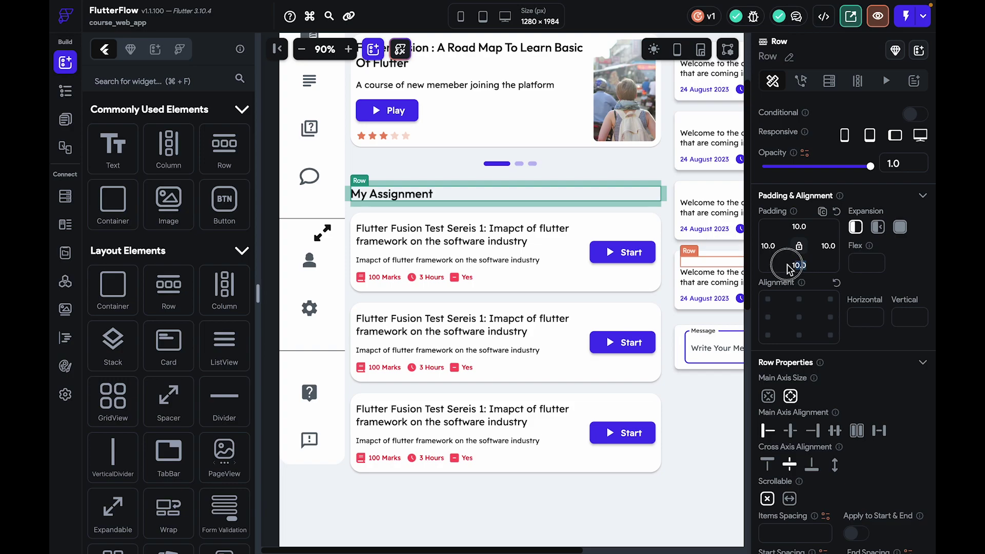
key(BackSpace)
click(531, 316)
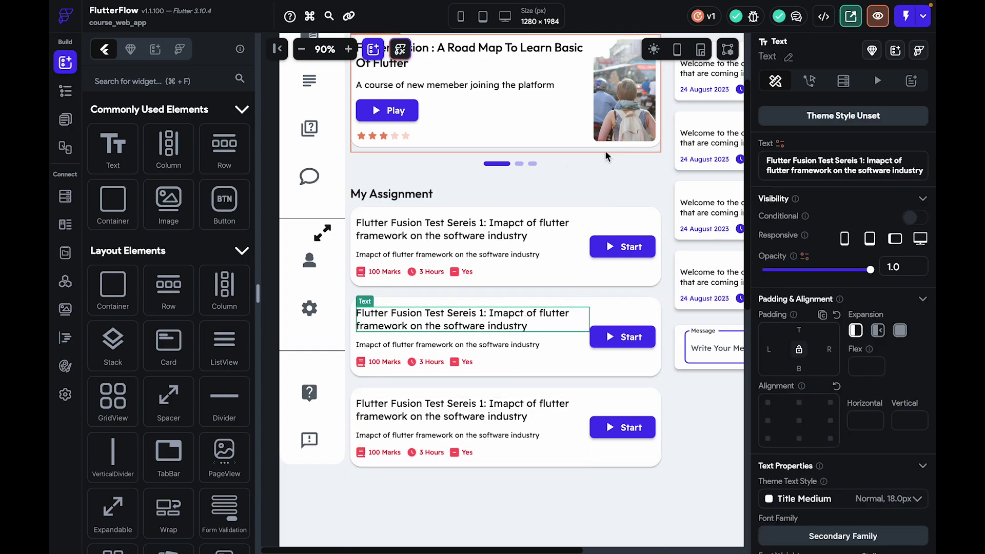
Preview the home page, check the My Assignment and Community sections, and return to the editor
click(878, 16)
scroll(506, 260, down, 6)
scroll(506, 260, up, 3)
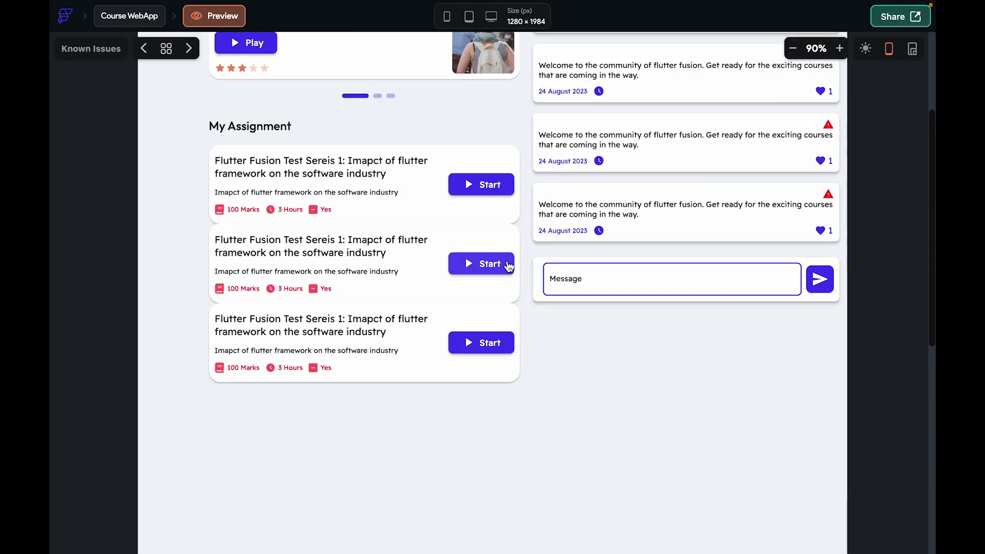
scroll(508, 264, down, 1)
scroll(508, 265, up, 3)
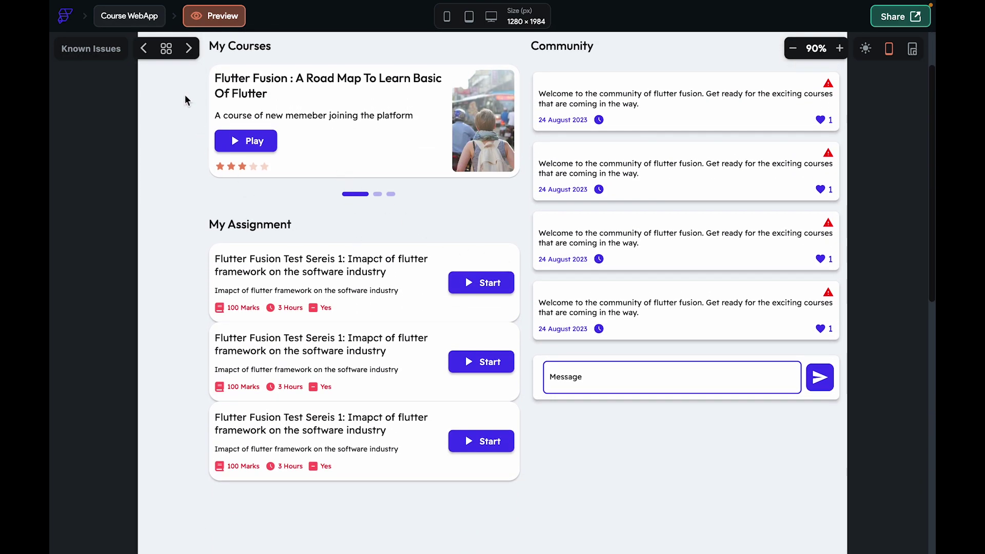
click(129, 15)
Set the items spacing of the ListView holding the assignment cards to 20 and save the project
scroll(506, 259, down, 3)
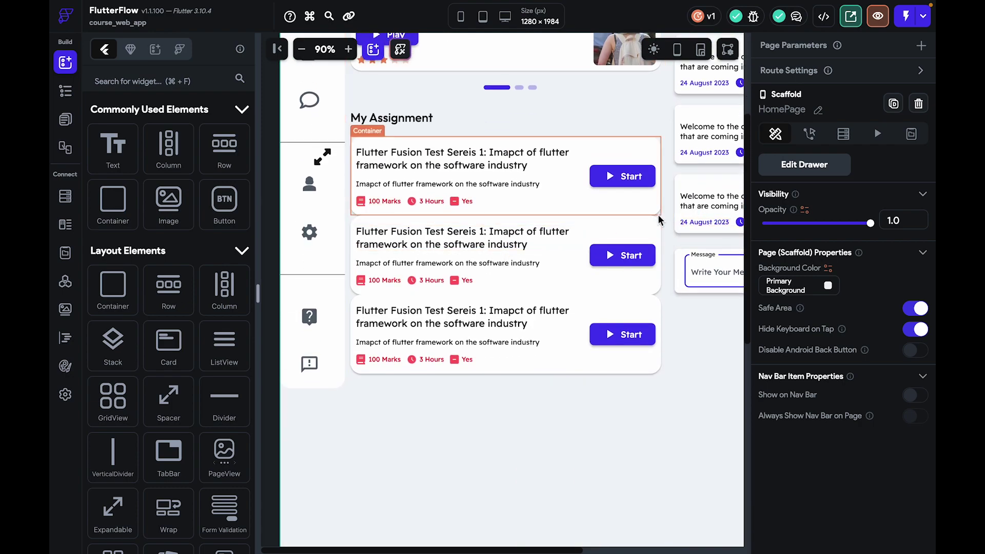
right_click(660, 219)
click(604, 257)
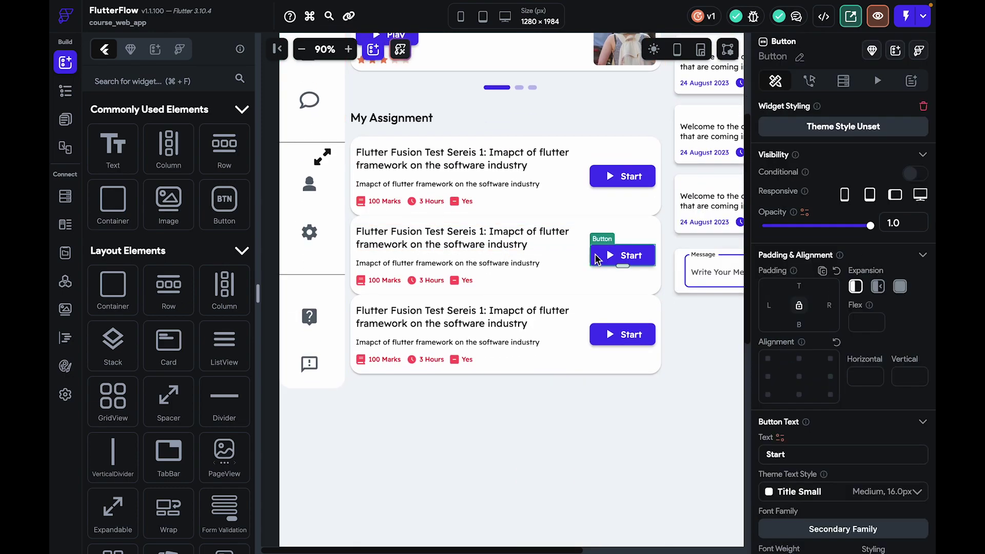
right_click(552, 277)
click(590, 342)
scroll(882, 368, down, 2)
scroll(883, 369, up, 1)
click(796, 395)
text(20)
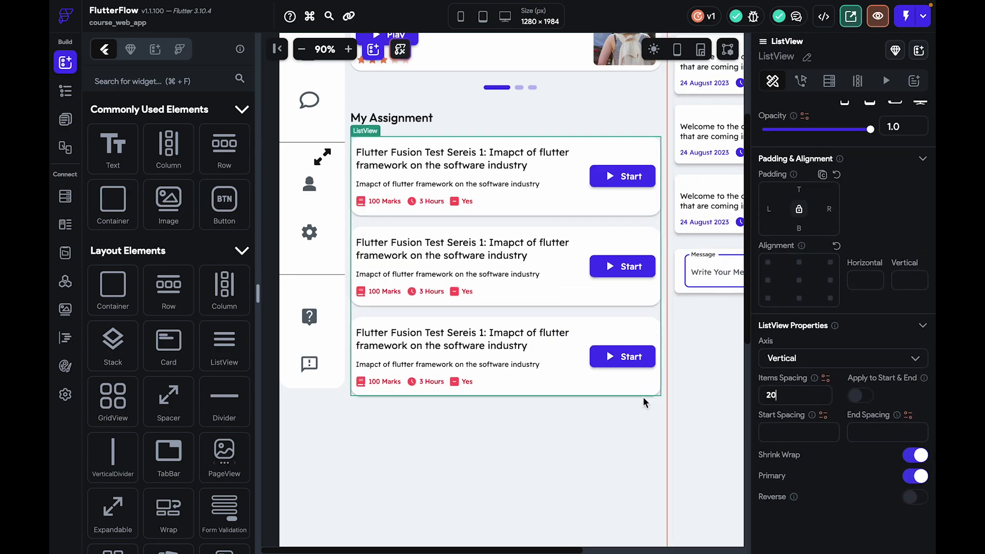
key(super+s)
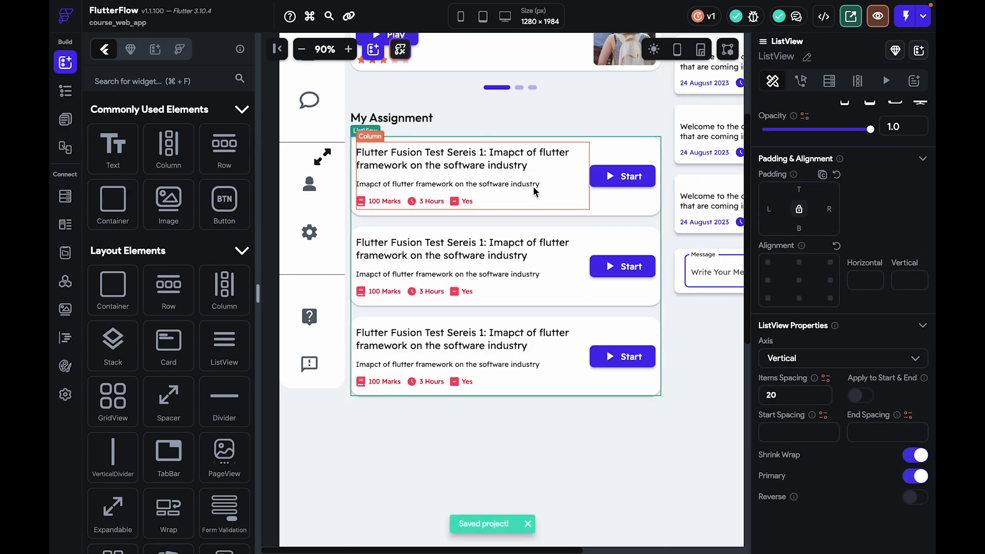
Preview the home page to check the spacing between the assignment cards, and return to the editor
click(609, 73)
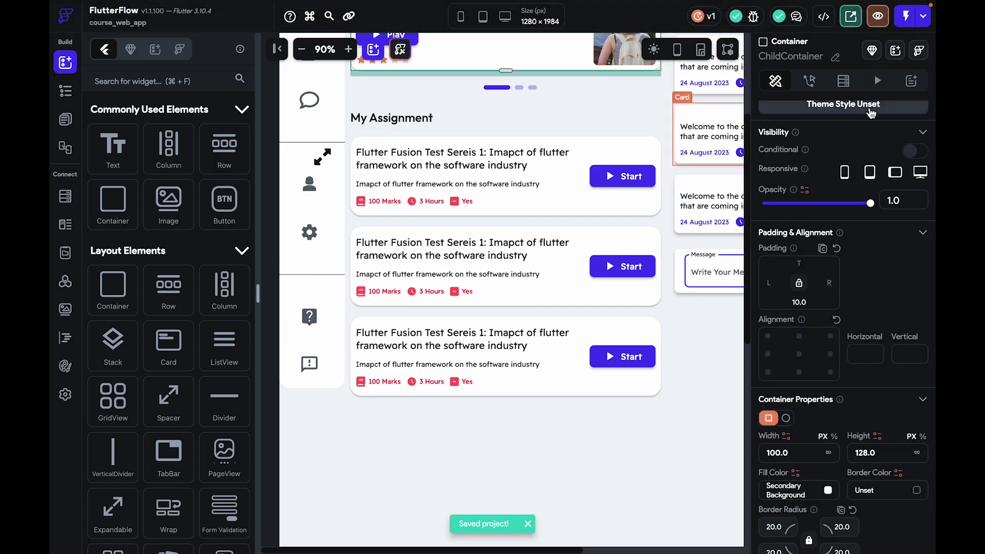
click(878, 16)
scroll(387, 310, down, 3)
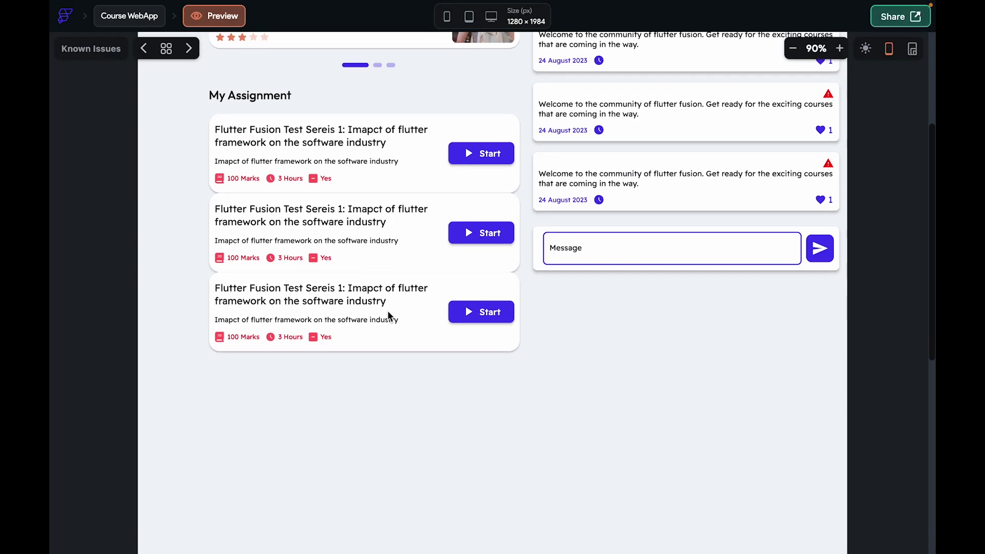
click(130, 16)
With the widget tree shown, set the items spacing of the assignment cards' ListView to 20 and save the project
scroll(471, 308, down, 3)
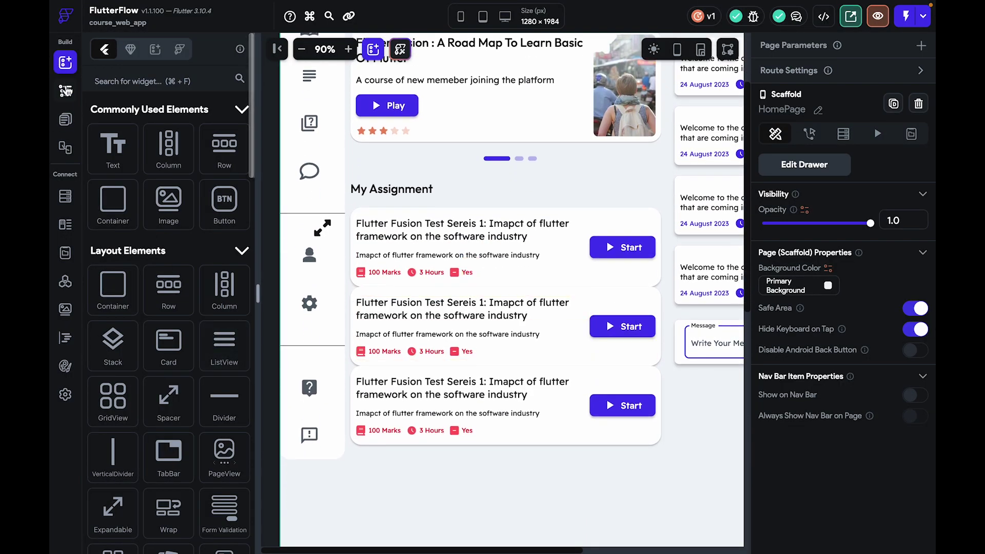
click(65, 90)
scroll(220, 317, down, 10)
scroll(220, 316, down, 10)
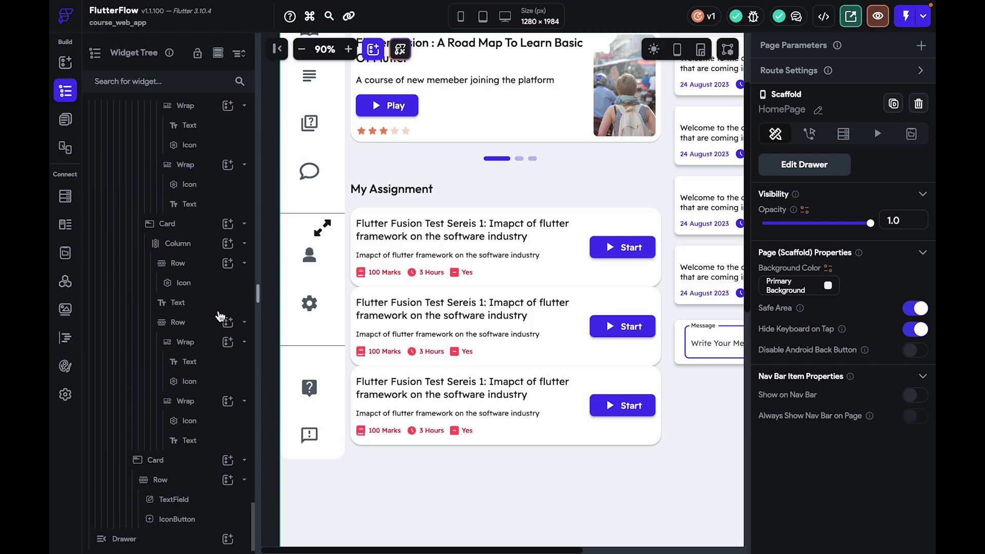
right_click(657, 294)
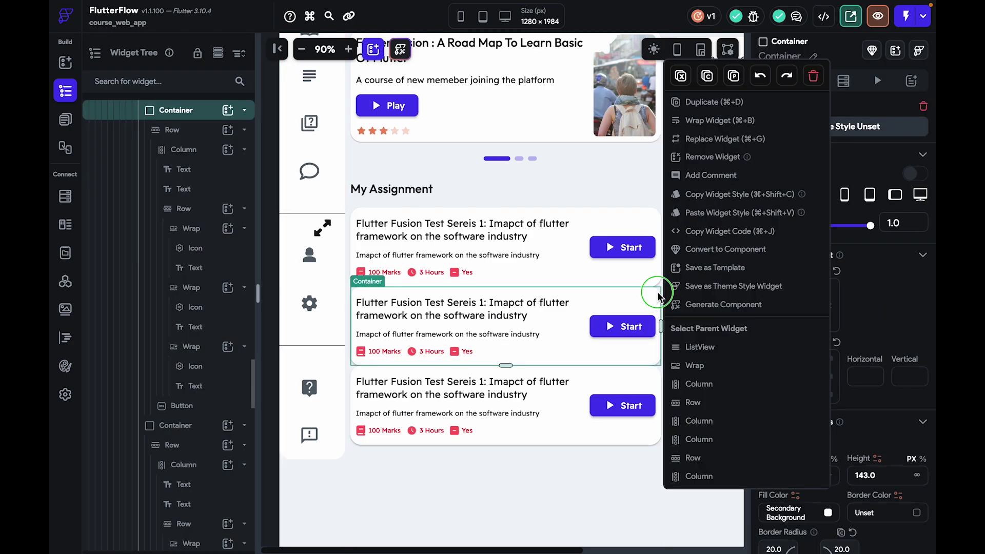
click(708, 347)
scroll(793, 395, down, 2)
click(793, 395)
text(20)
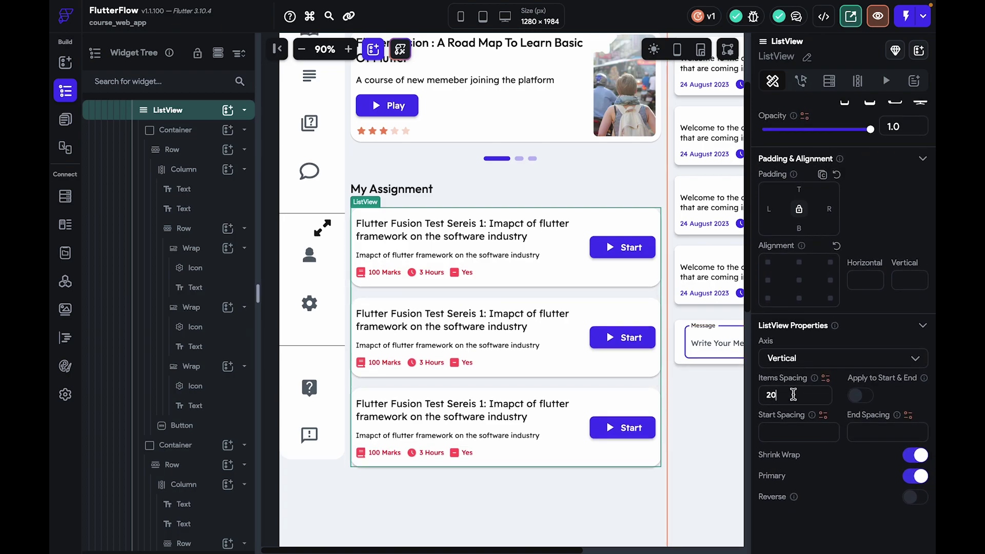
key(ctrl+s)
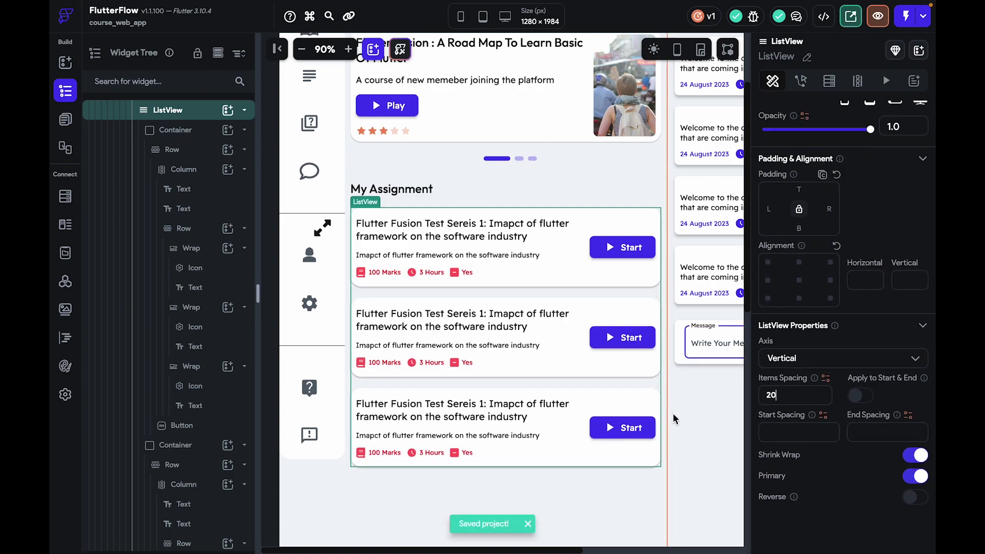
click(648, 423)
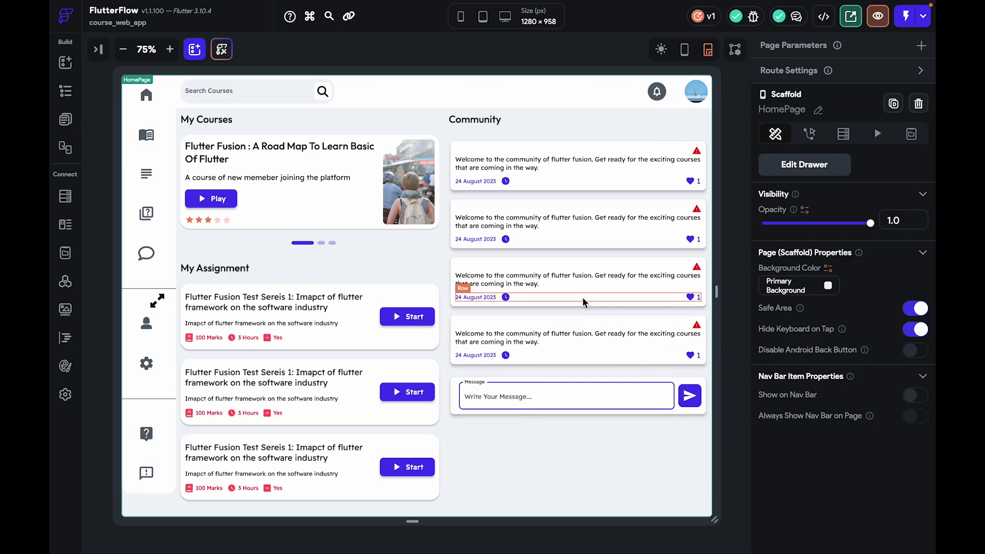
Switch the canvas to the 1280 × 800 desktop size and enlarge the view to 90%
click(505, 16)
click(530, 43)
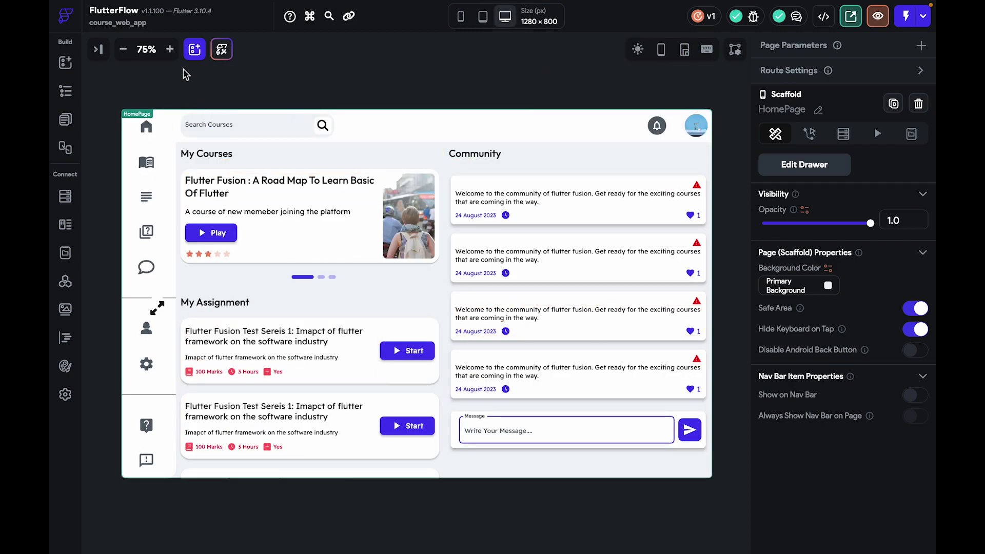
click(172, 51)
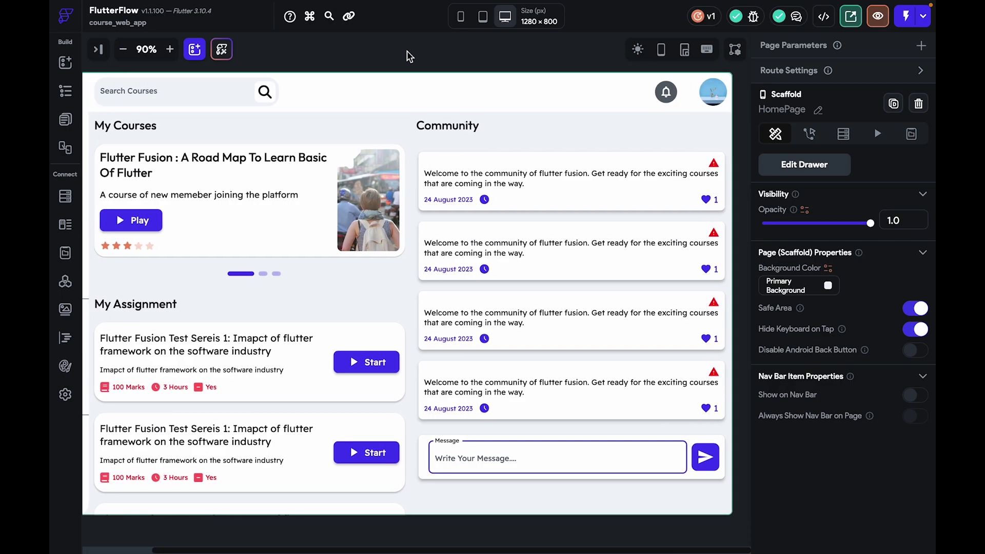
Inspect the Wrap around the assignment ListView, and try to make the DashboardCloumn column scrollable
click(349, 402)
right_click(349, 403)
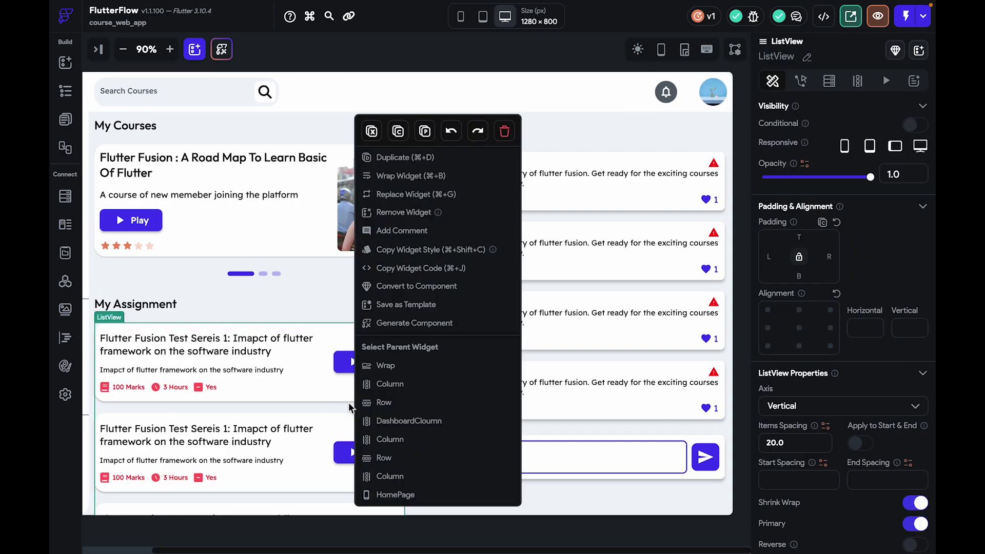
click(386, 365)
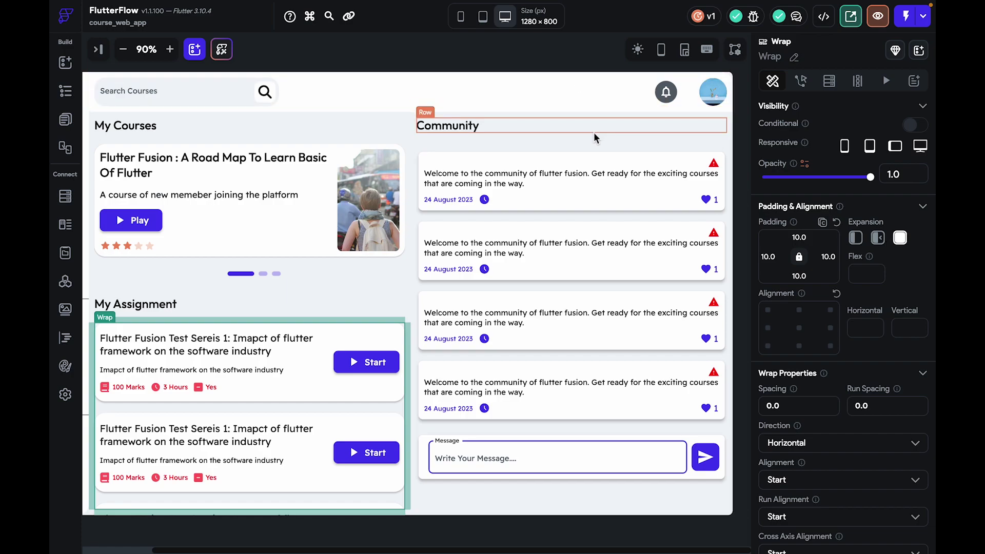
right_click(593, 137)
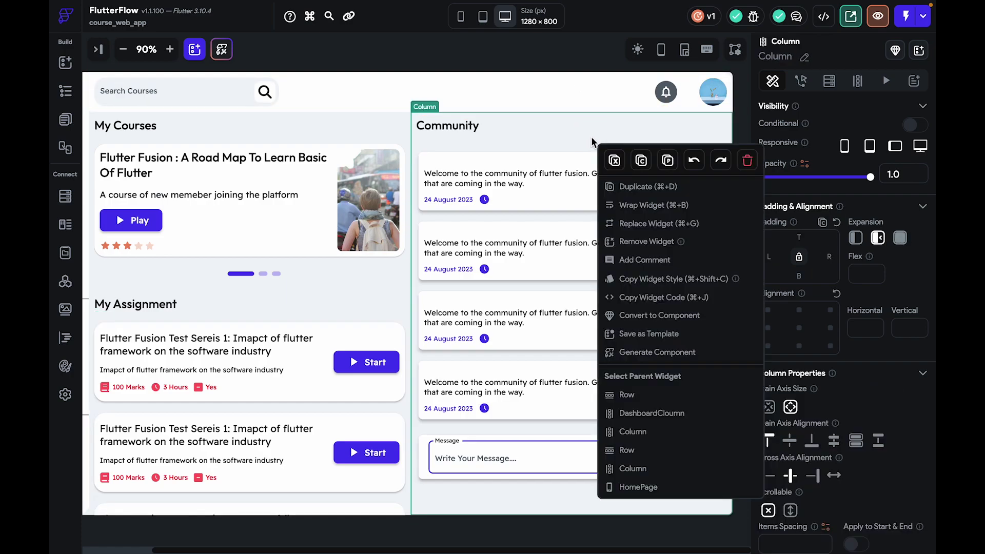
click(651, 414)
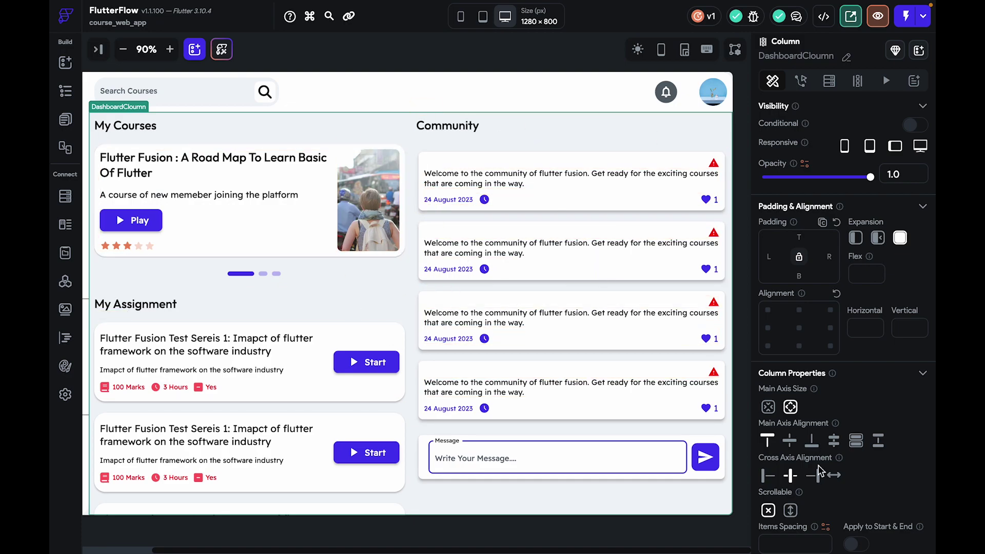
scroll(801, 441, down, 3)
click(791, 429)
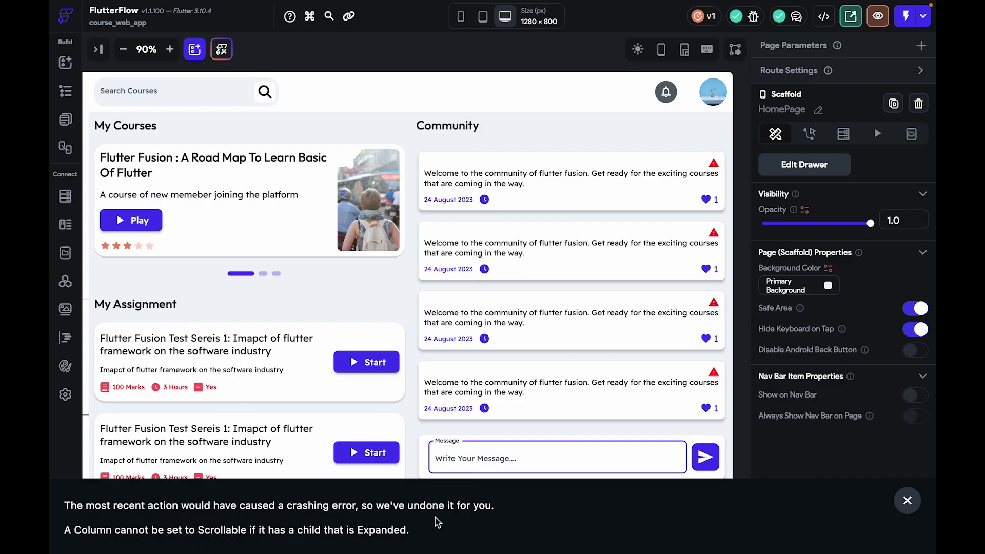
click(907, 501)
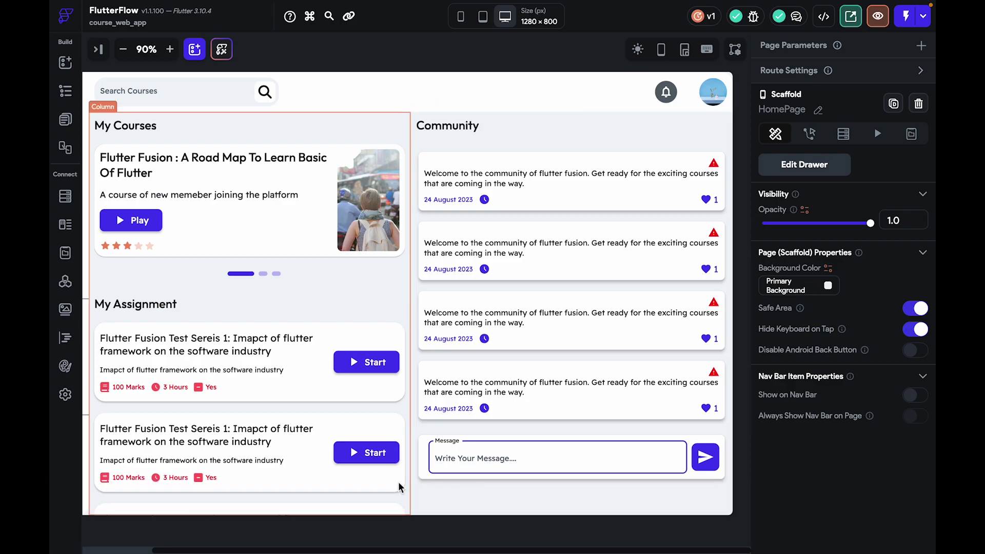
Change the expansion of the Wrap around the assignment cards' ListView to Flexible
click(379, 409)
right_click(379, 408)
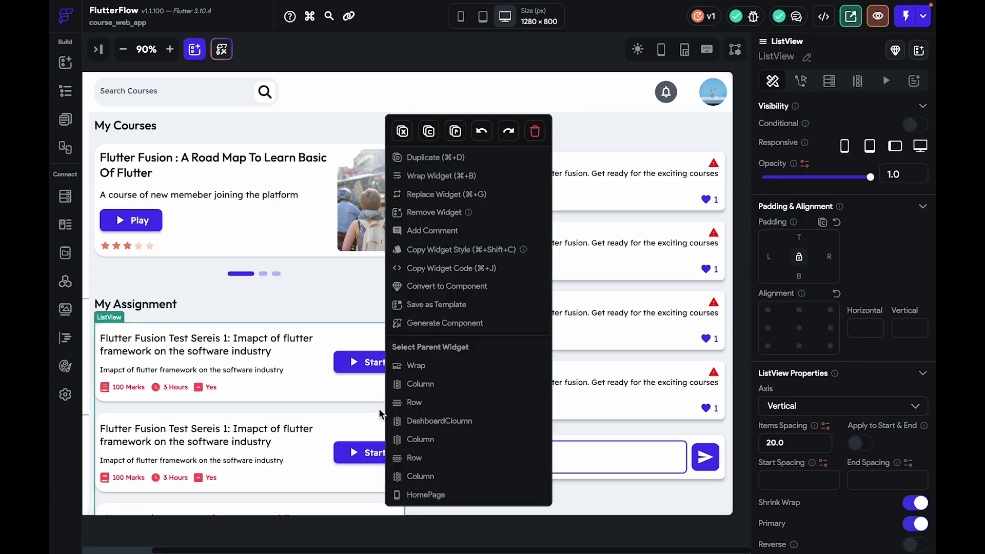
click(419, 364)
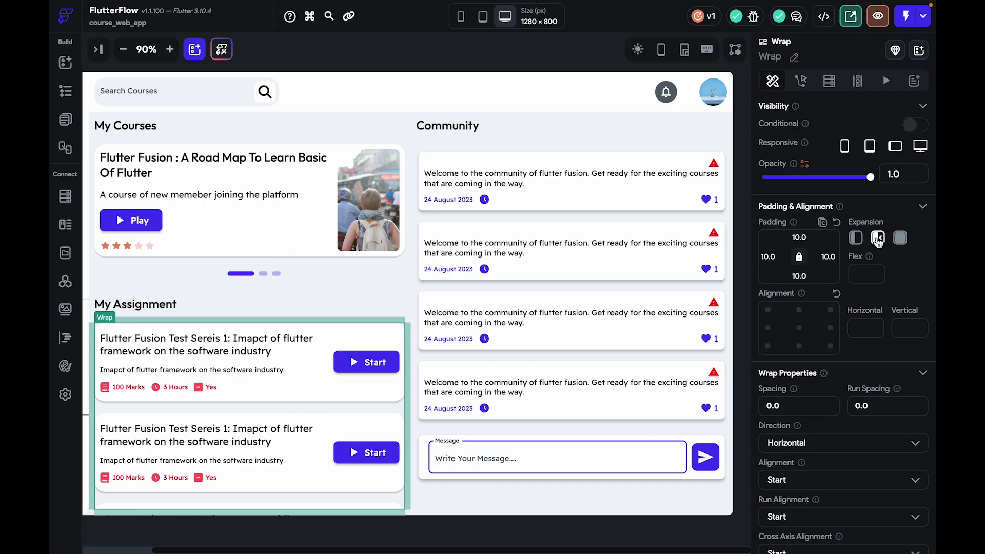
Make the DashboardCloumn column that holds the courses, assignments and Community sections scrollable
right_click(670, 137)
click(733, 412)
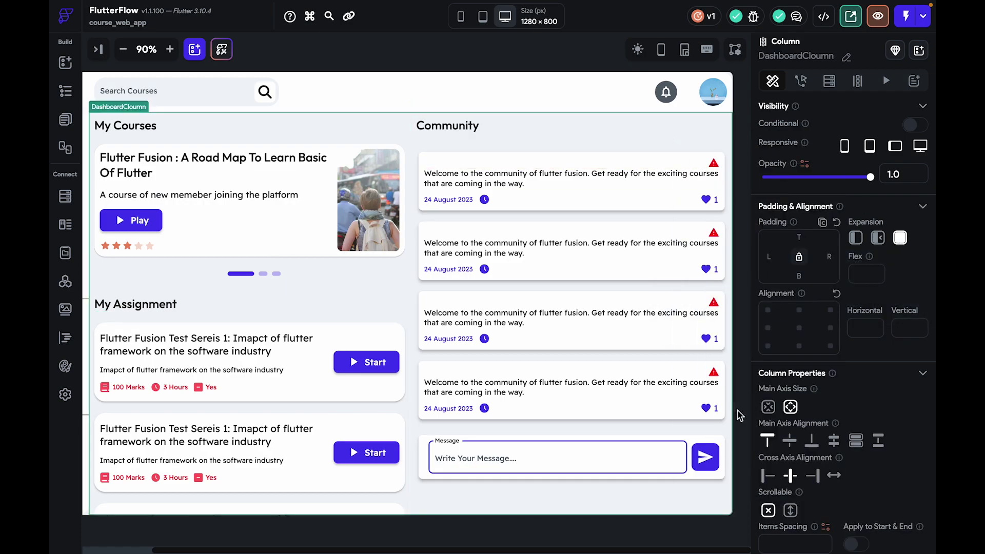
click(790, 510)
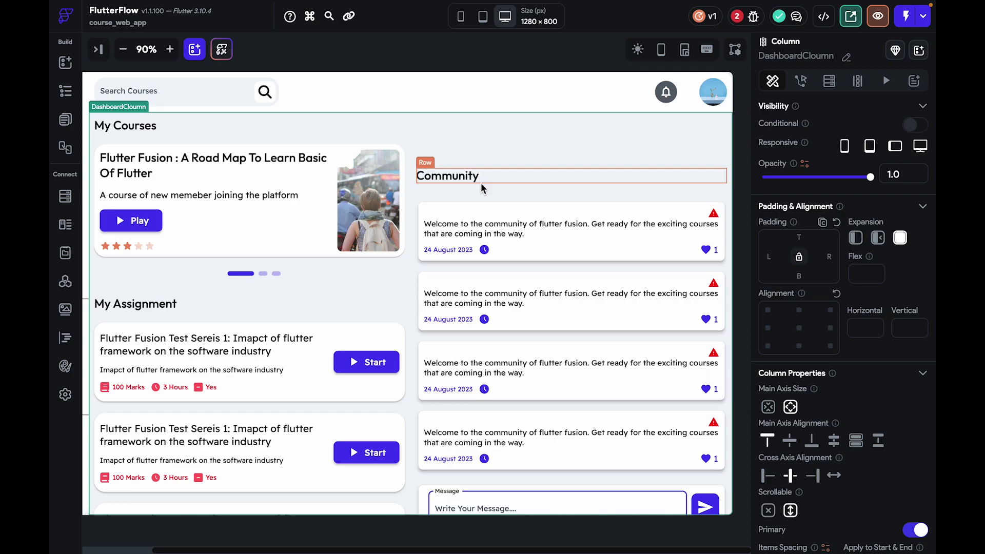
Try to set the expansion of the row inside DashboardCloumn to Expanded, and reselect that row
click(443, 130)
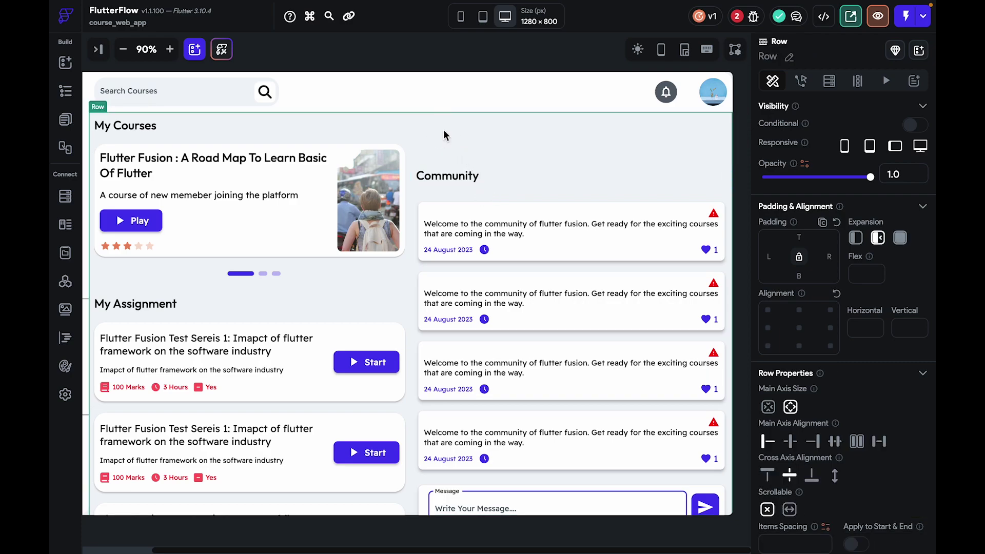
click(901, 238)
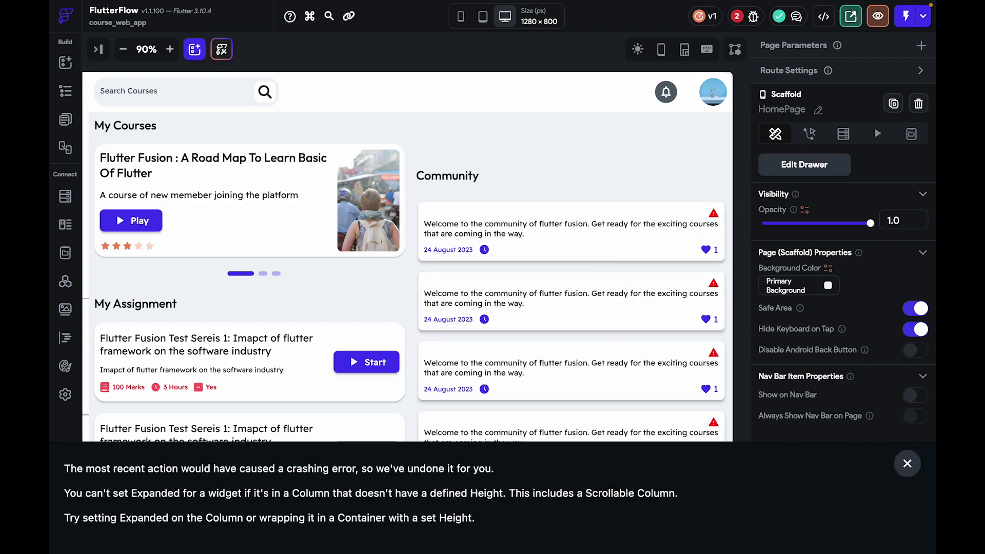
click(904, 465)
click(538, 131)
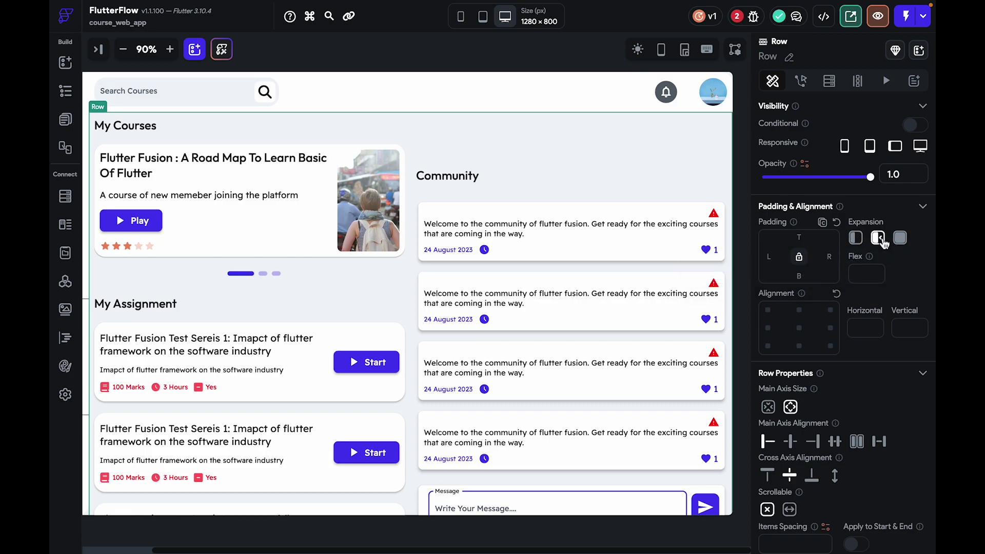
Reduce the view to 50% and resize the canvas to 1852 × 800
click(123, 49)
click(123, 49)
click(683, 50)
drag(615, 297, 701, 285)
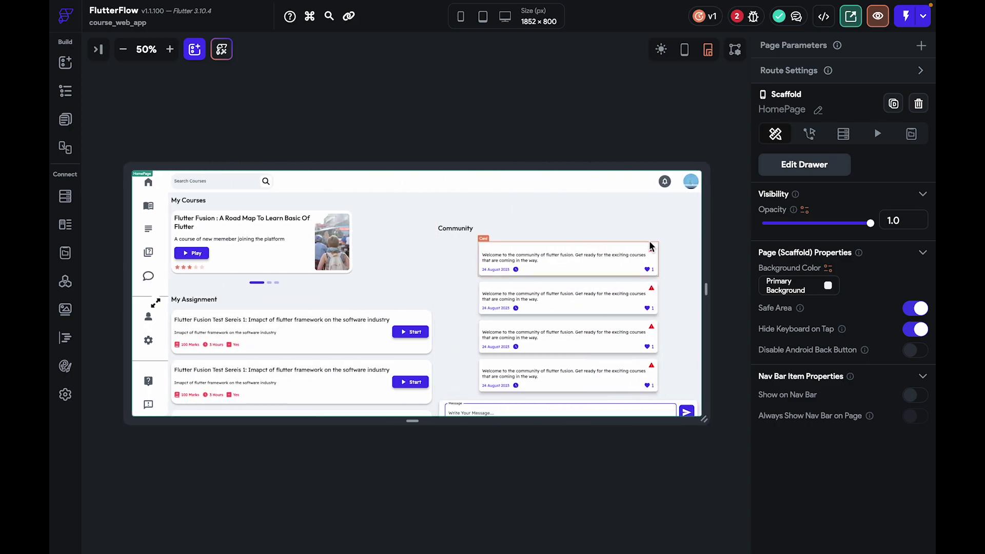
Try to set the expansion of the row holding the courses and Community columns to Expanded
click(636, 214)
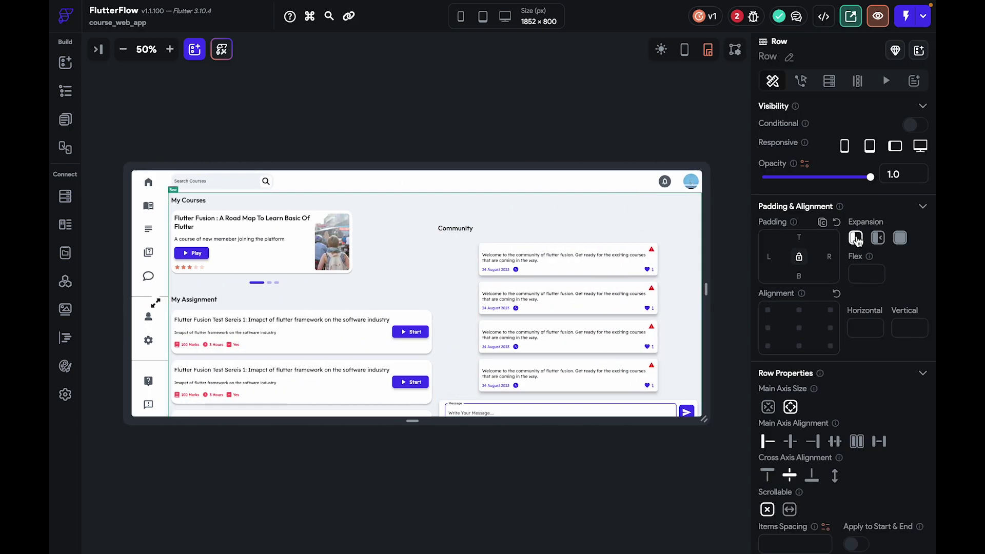
click(900, 238)
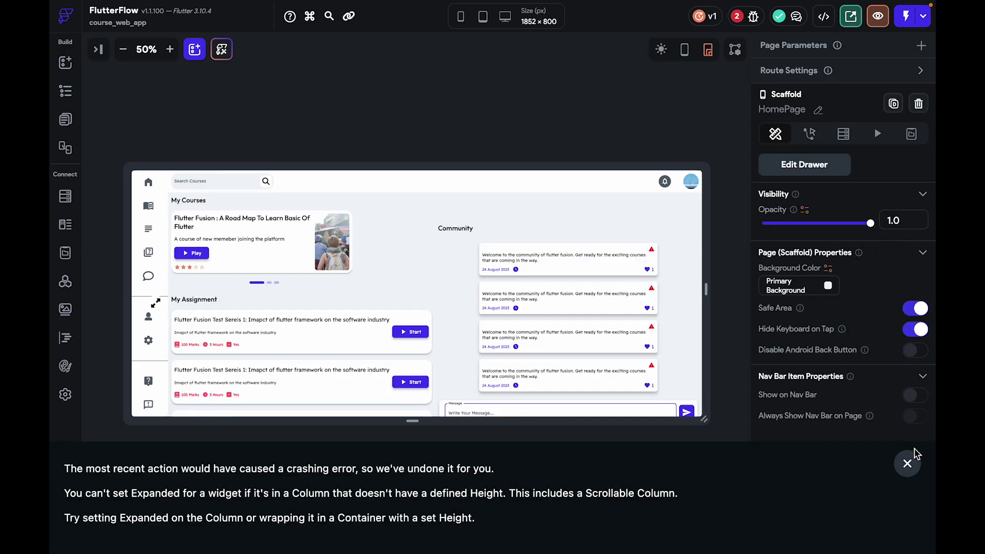
click(906, 464)
Set the row holding the courses and Community columns to Flexible expansion with its cross axis alignment at Start
click(528, 218)
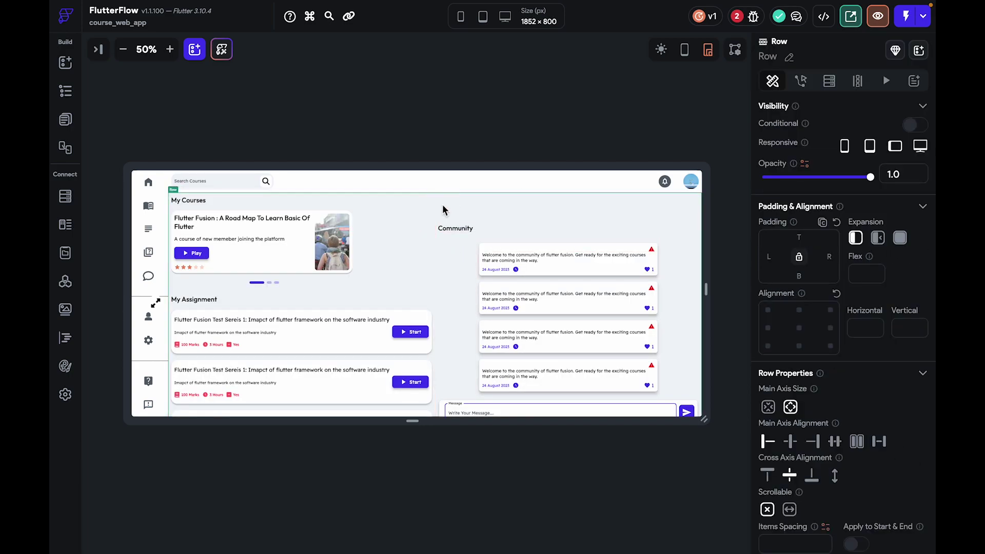
click(877, 238)
click(768, 476)
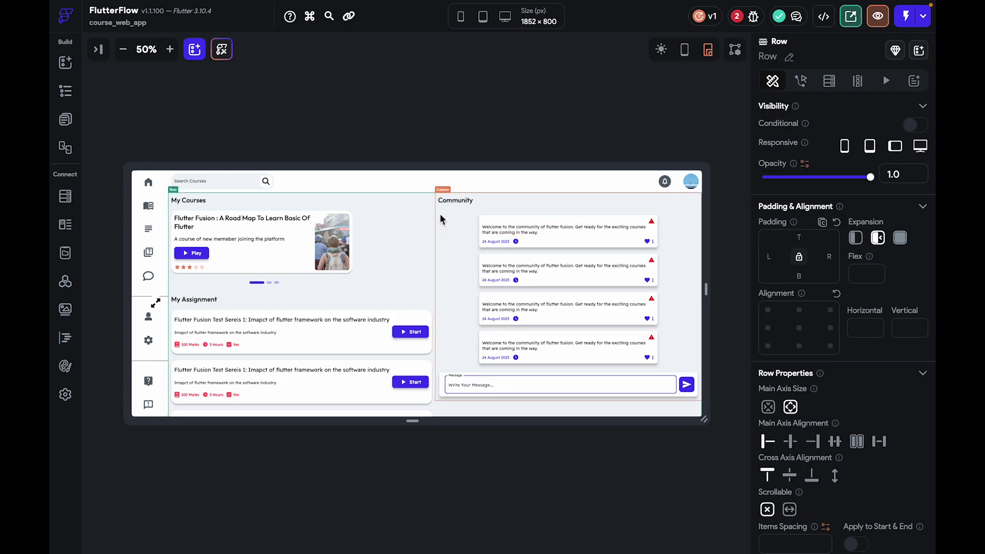
Set the cross axis alignment of the Community column to Start
click(447, 210)
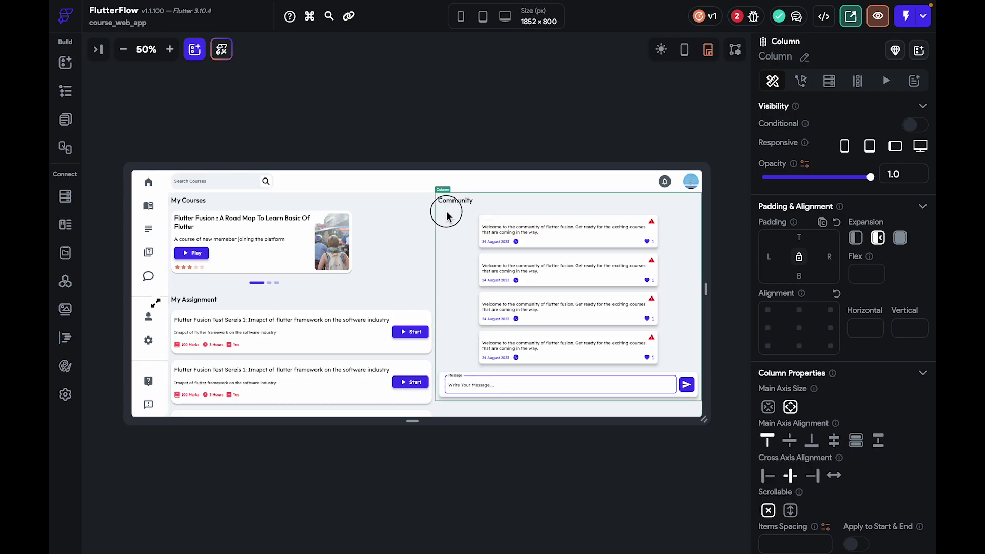
click(768, 477)
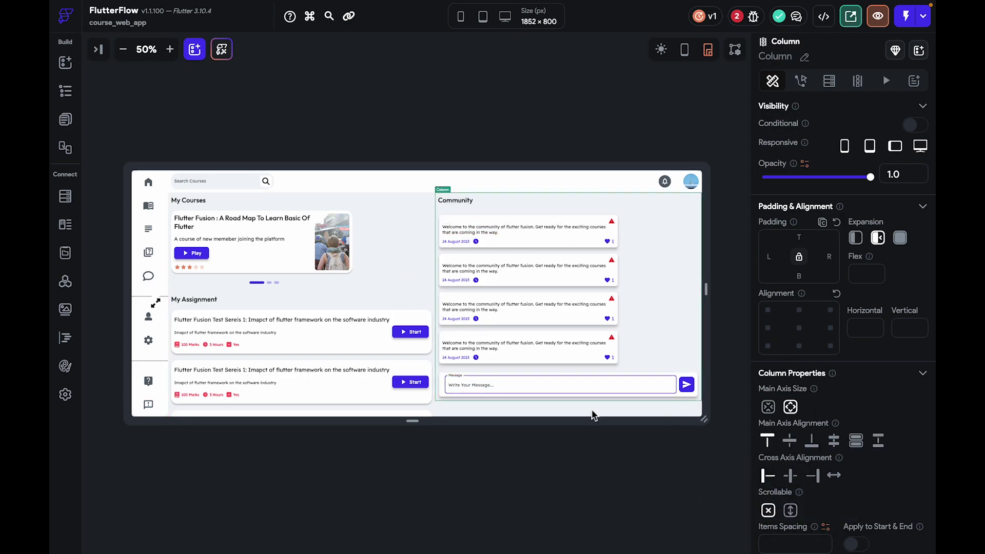
click(792, 484)
click(768, 476)
click(696, 388)
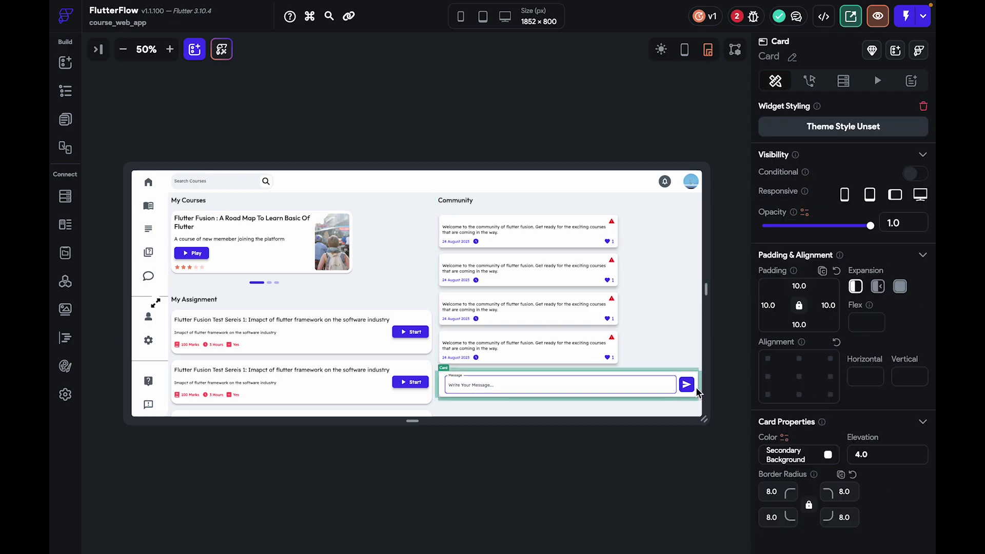
click(678, 387)
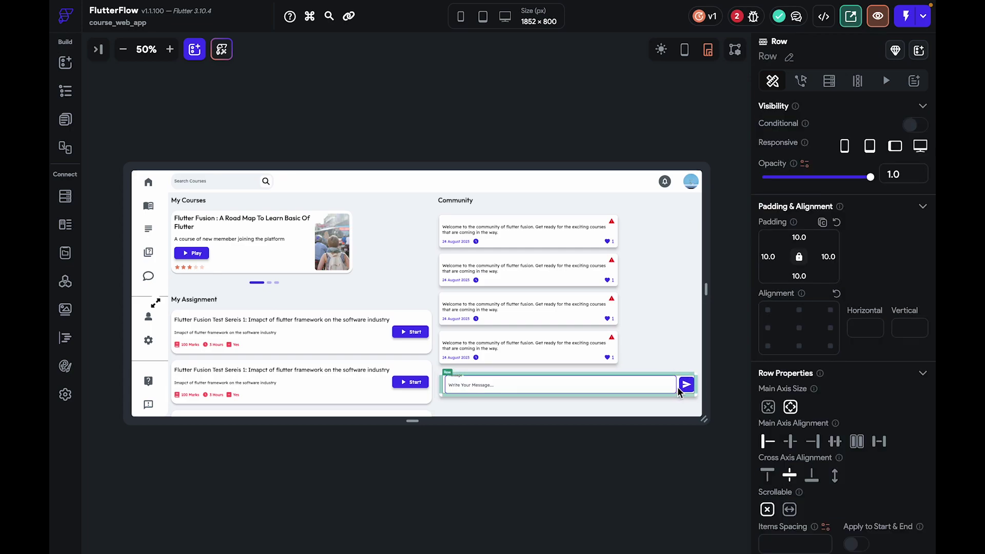
click(684, 396)
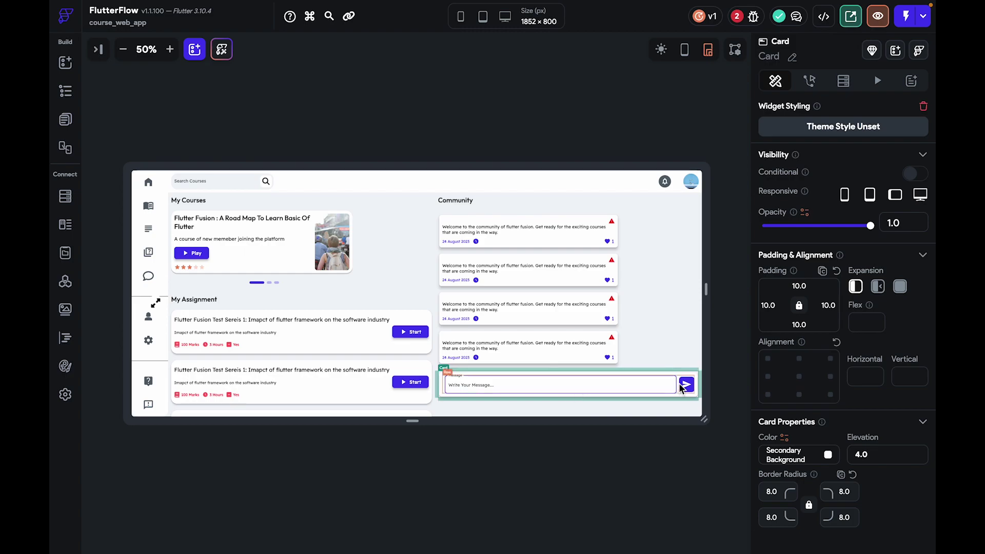
click(679, 388)
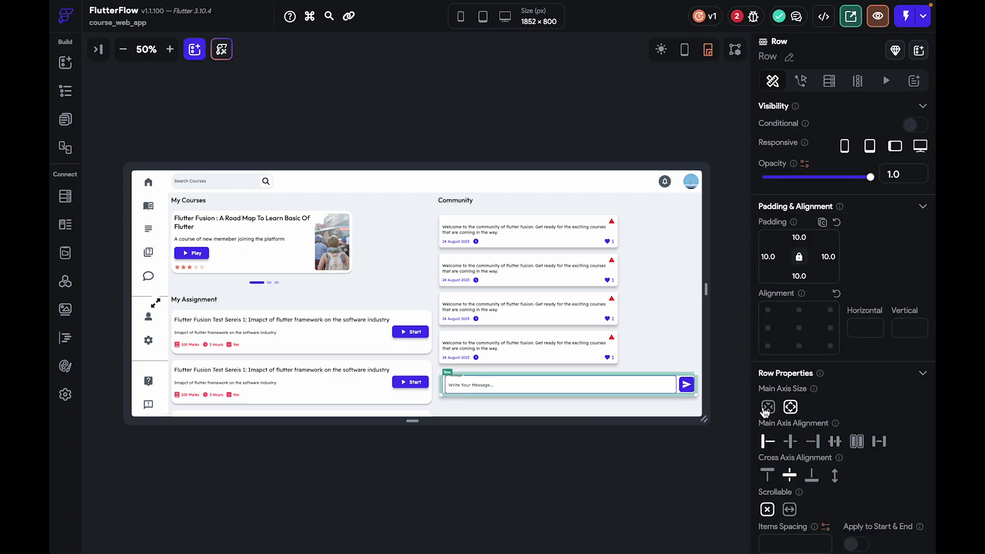
click(644, 391)
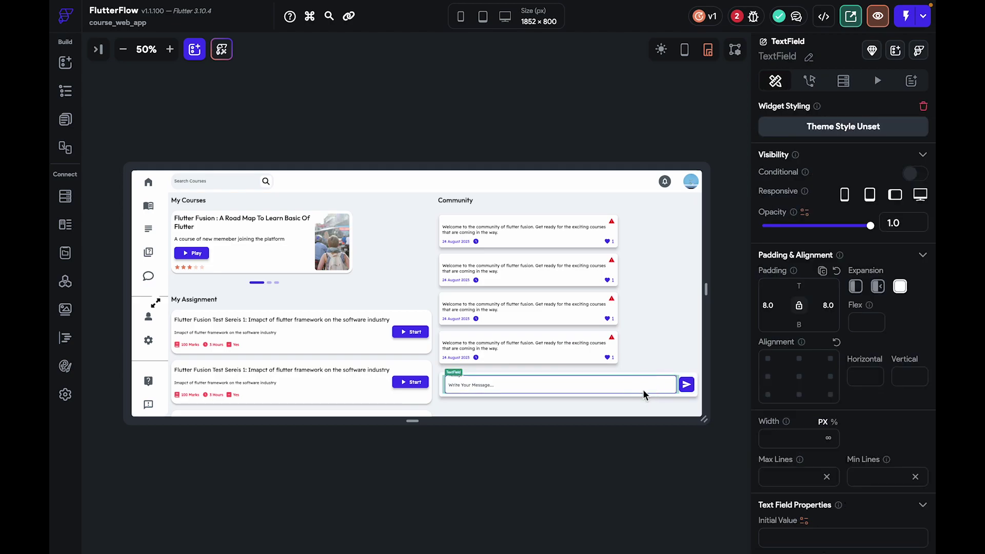
Switch the canvas to the 1440 × 900 Macbook Pro 15" size and enlarge the view to 80%
drag(706, 290, 642, 288)
drag(636, 288, 622, 289)
click(503, 23)
click(545, 109)
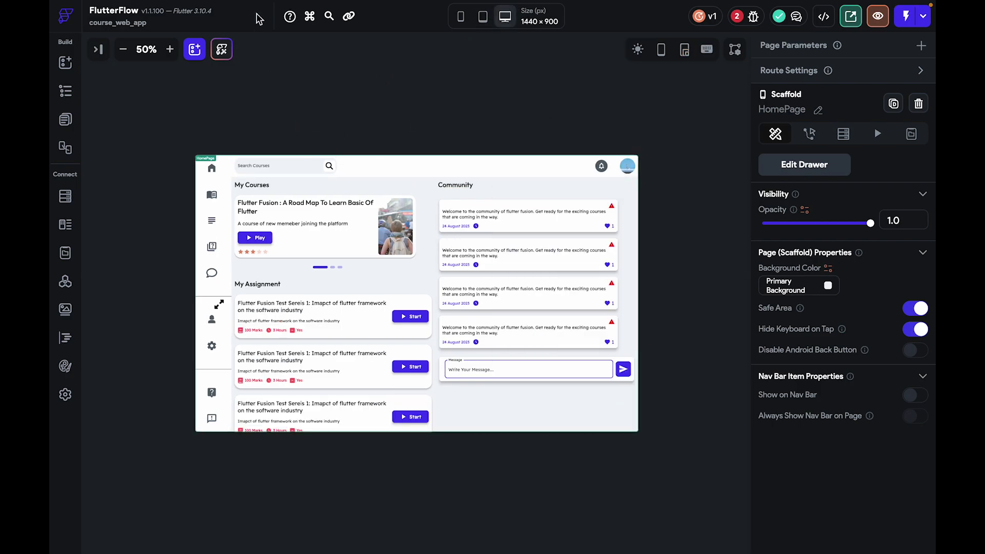
click(170, 49)
click(170, 49)
click(170, 49)
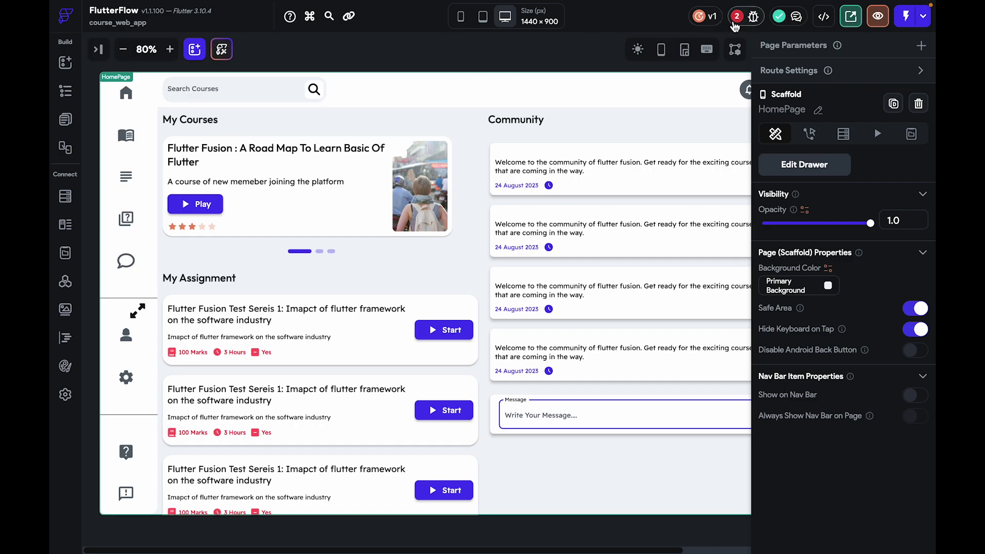
Find the flagged Wrap around the assignment cards through the project issues and return its expansion to the default non-filling option
click(734, 20)
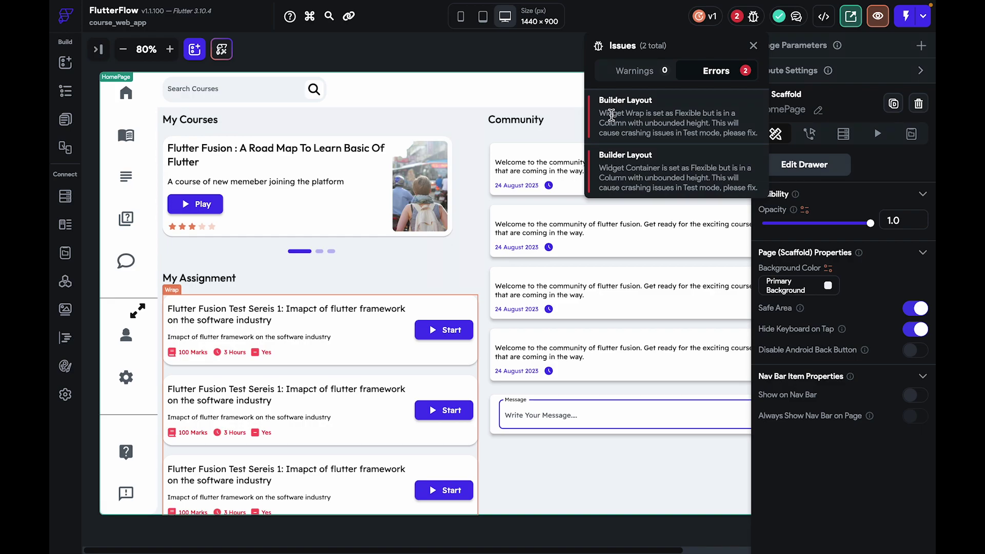
click(611, 114)
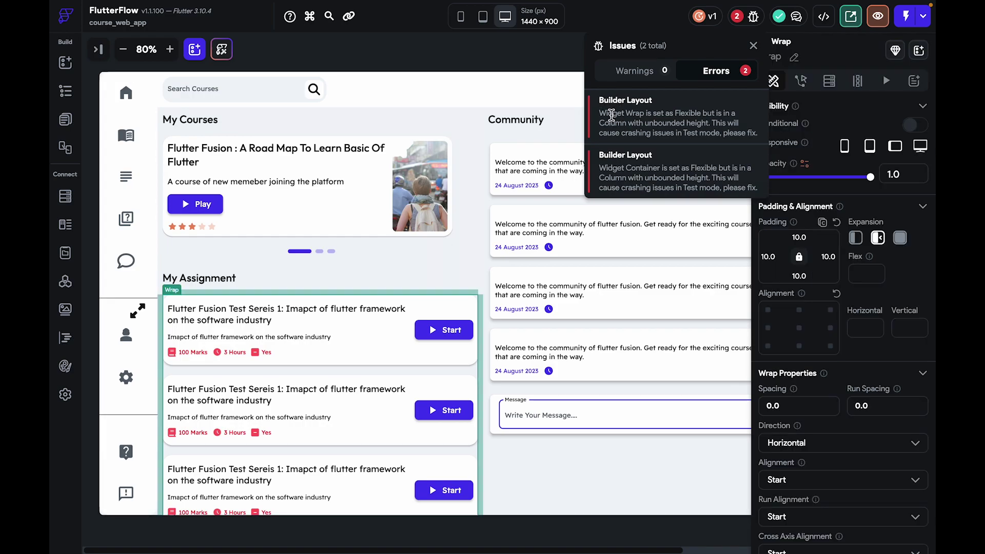
click(860, 245)
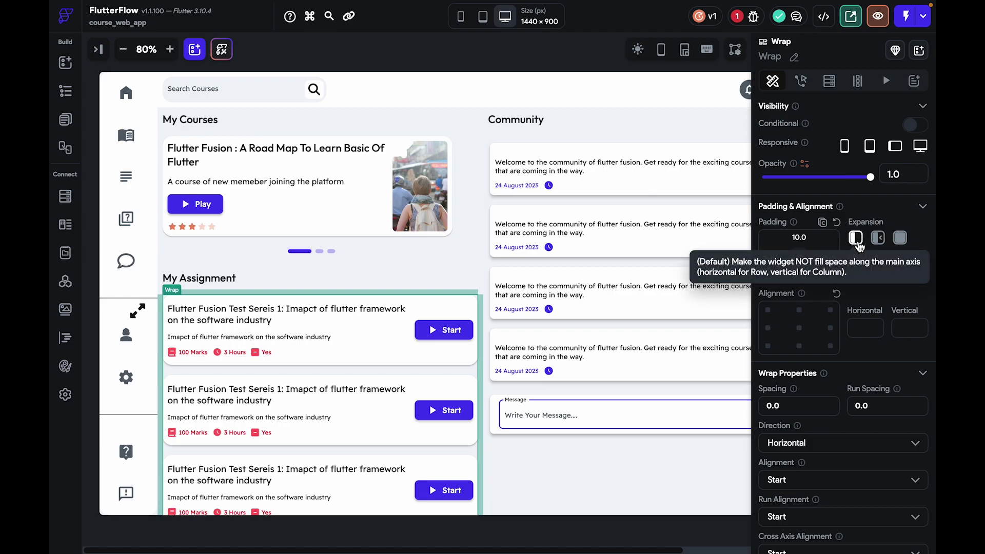
Find the flagged Container around the Community cards through the project issues and return its expansion to the default non-filling option
click(748, 16)
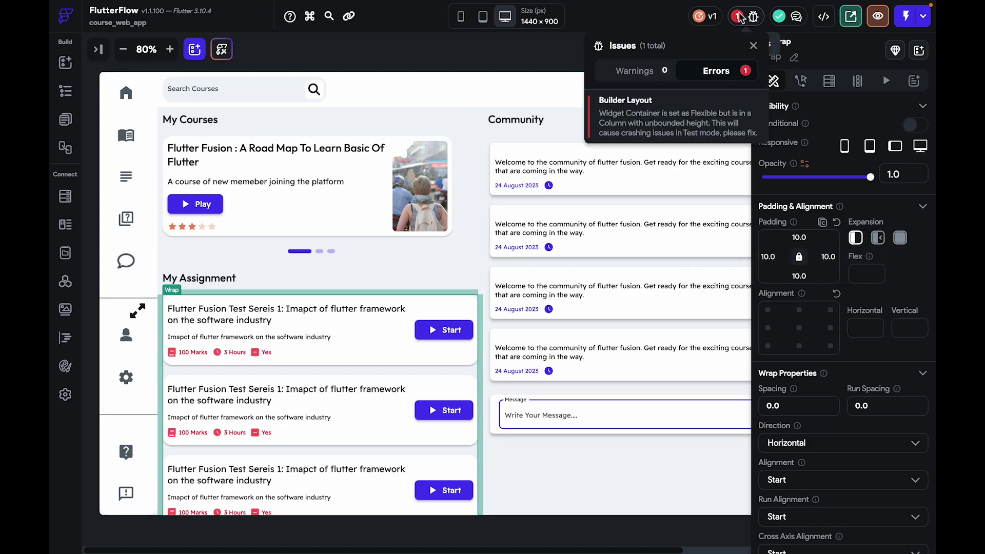
click(651, 111)
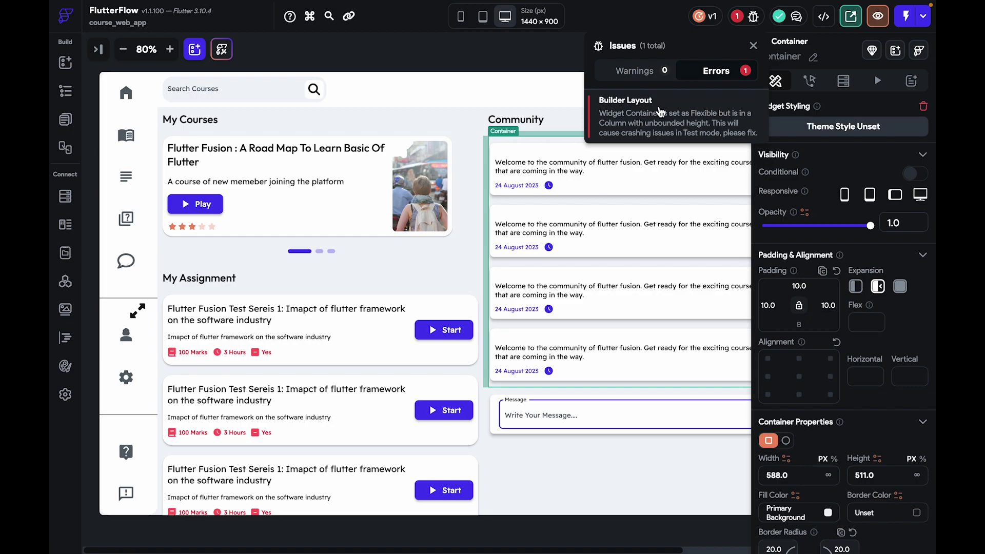
click(856, 286)
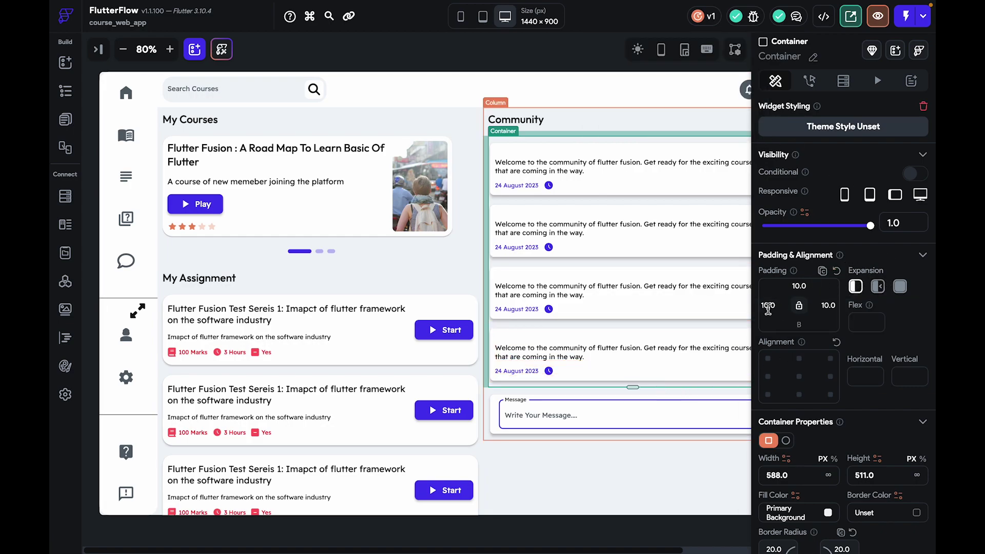
scroll(670, 310, right, 3)
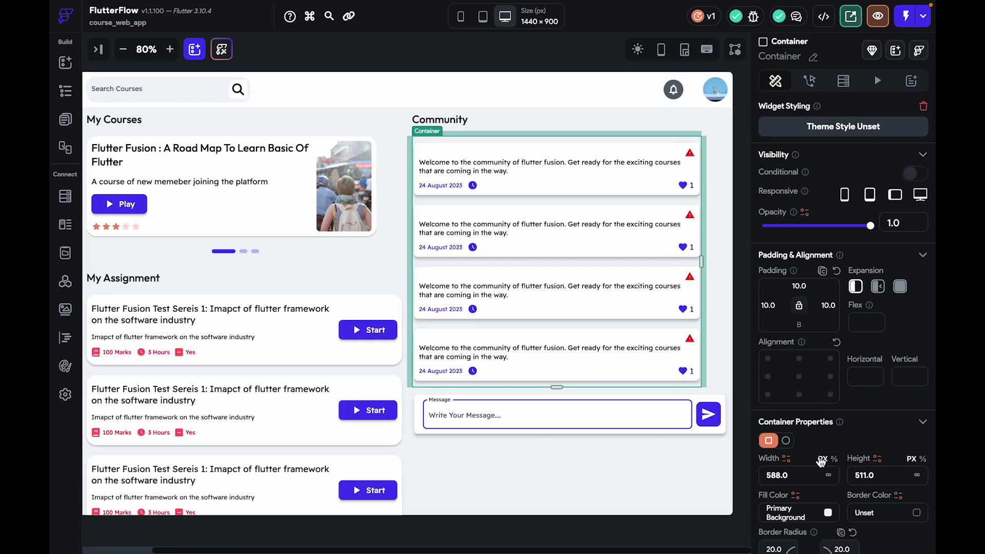
click(667, 326)
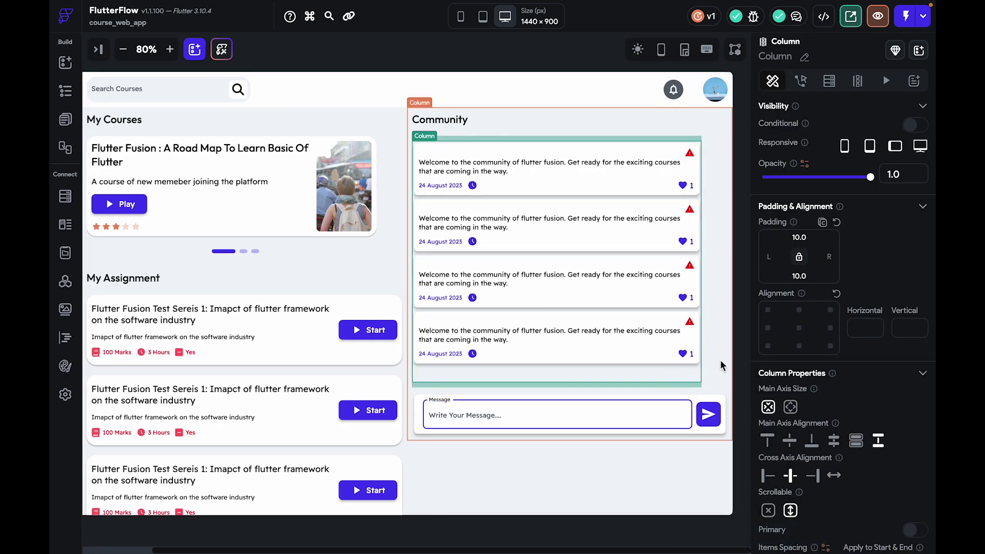
Check the Community section and its message box on the 2560 × 1440 QHD monitor canvas at 75% view
click(505, 17)
click(507, 17)
click(554, 324)
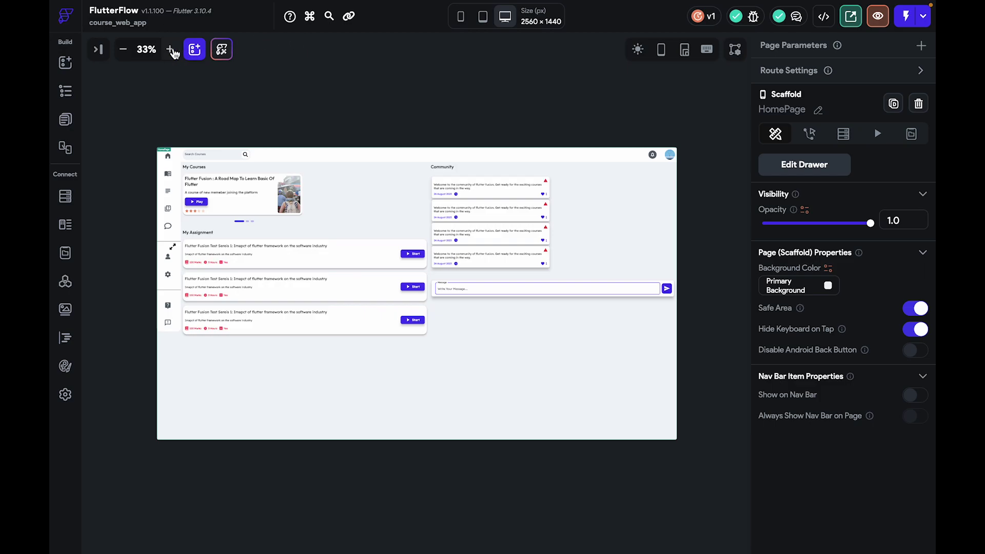
click(170, 49)
click(169, 49)
click(170, 49)
scroll(578, 59, right, 5)
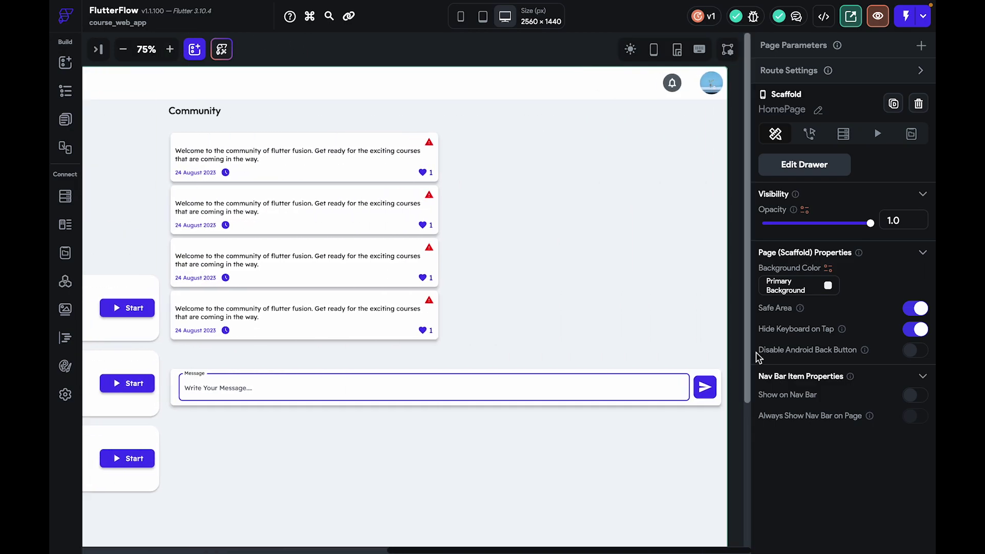
click(707, 409)
Switch the canvas to the 1280 × 800 Macbook Pro/Air 13" size and shorten the Community cards' container to end just beneath the last card
click(505, 18)
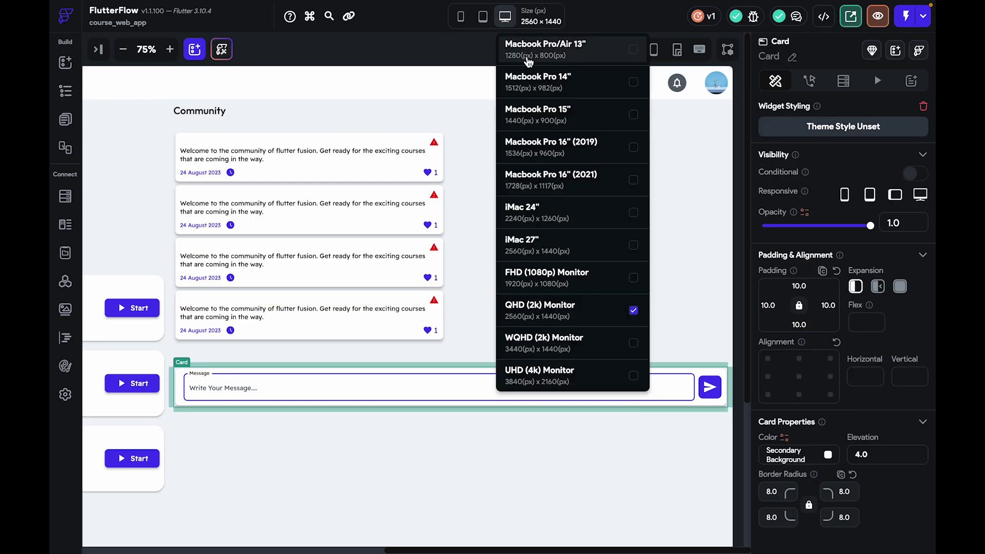
click(527, 58)
click(485, 91)
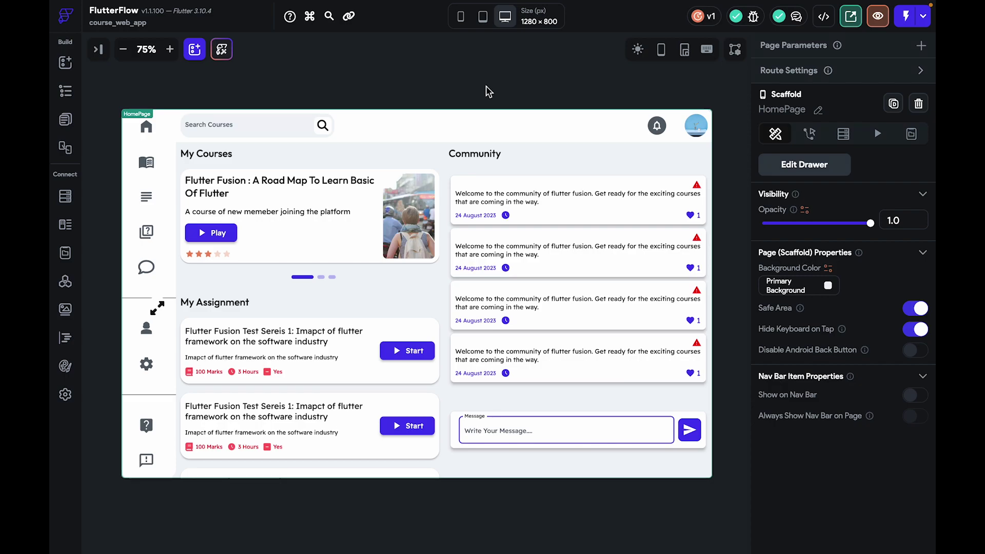
click(628, 401)
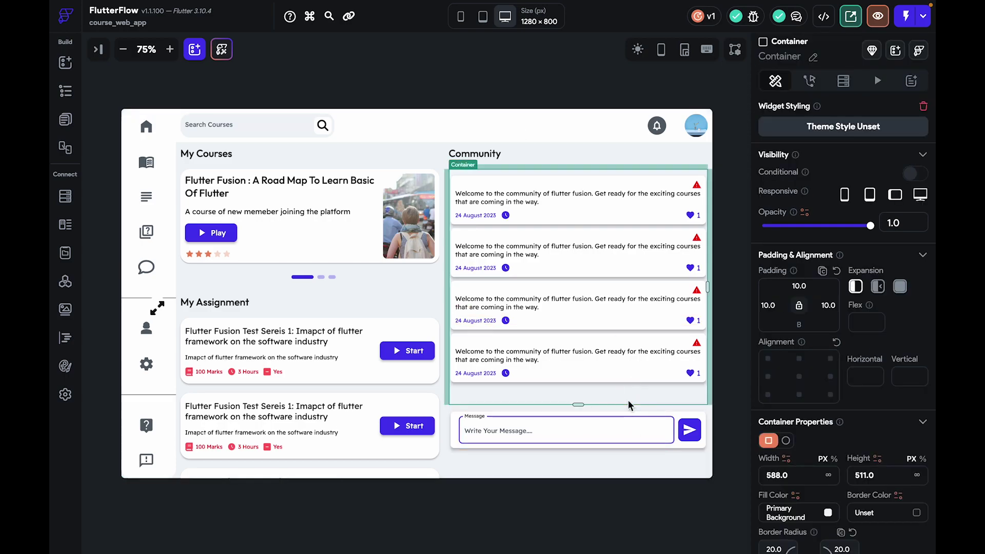
drag(578, 404, 579, 387)
click(723, 376)
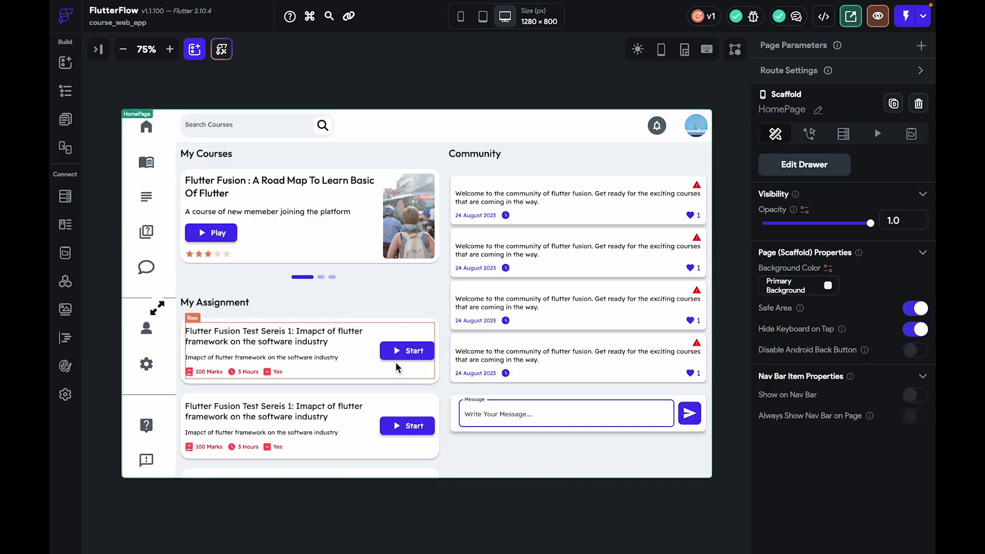
Preview the home page and test scrolling the dashboard down to the last assignment card and back up
click(878, 16)
drag(507, 319, 472, 272)
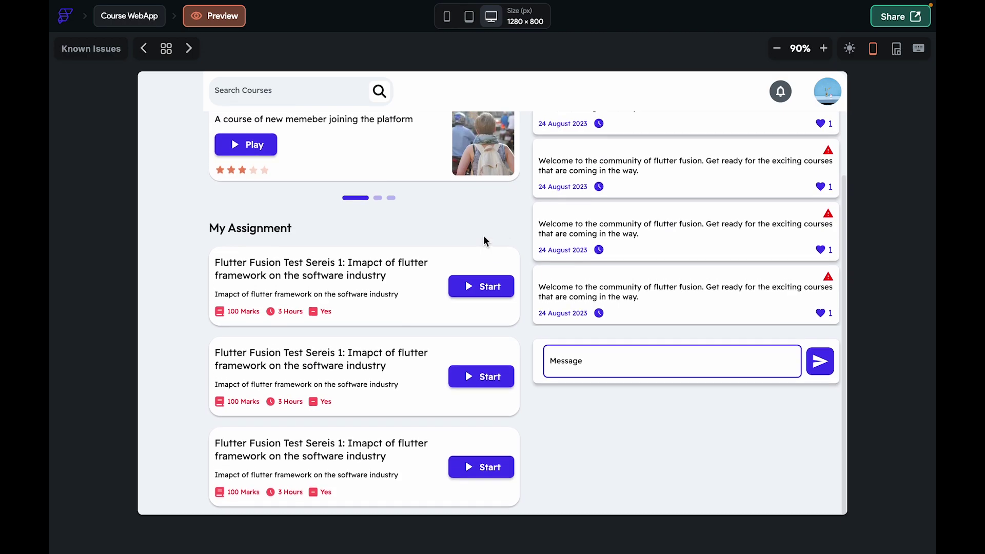
drag(485, 224, 494, 456)
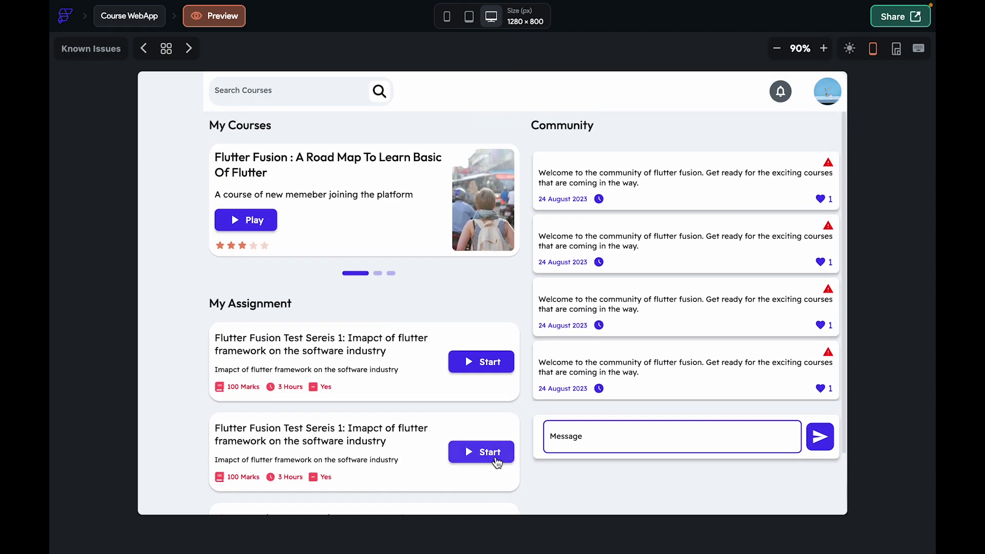